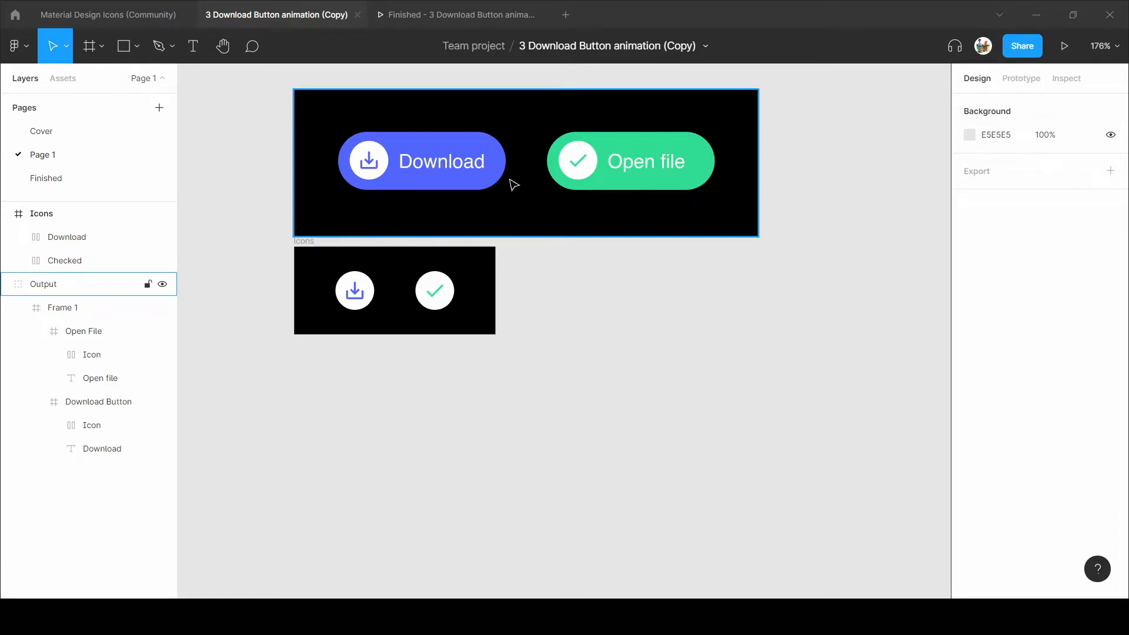
# Examine the download icon in the Icons frame and the icon library in the Material Design Icons file.
pyautogui.click(355, 303)
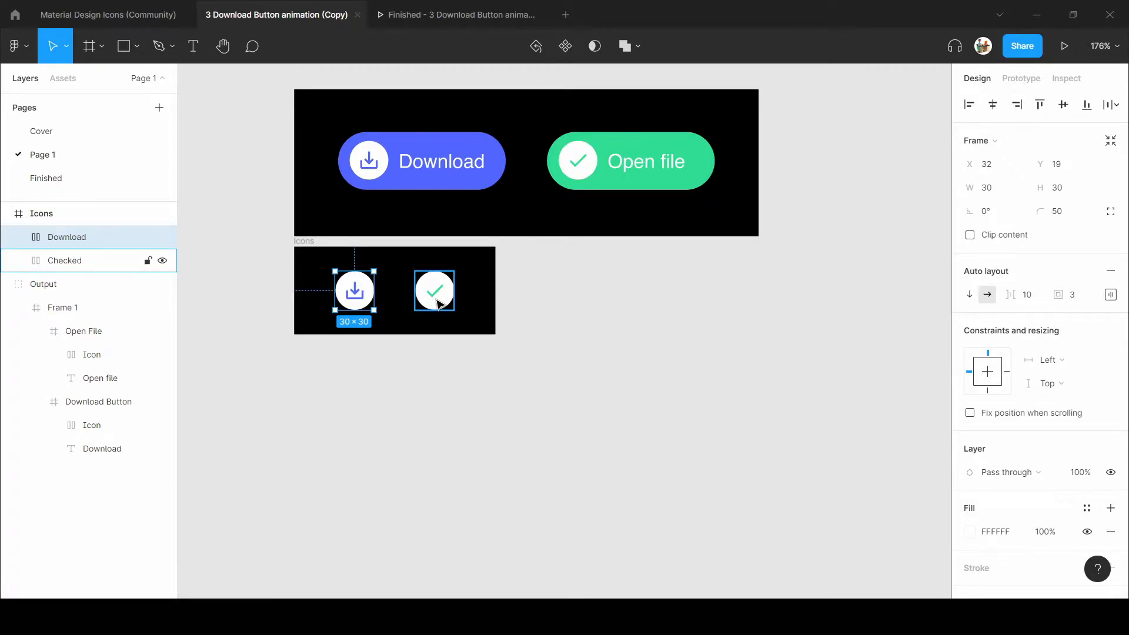
pyautogui.click(72, 22)
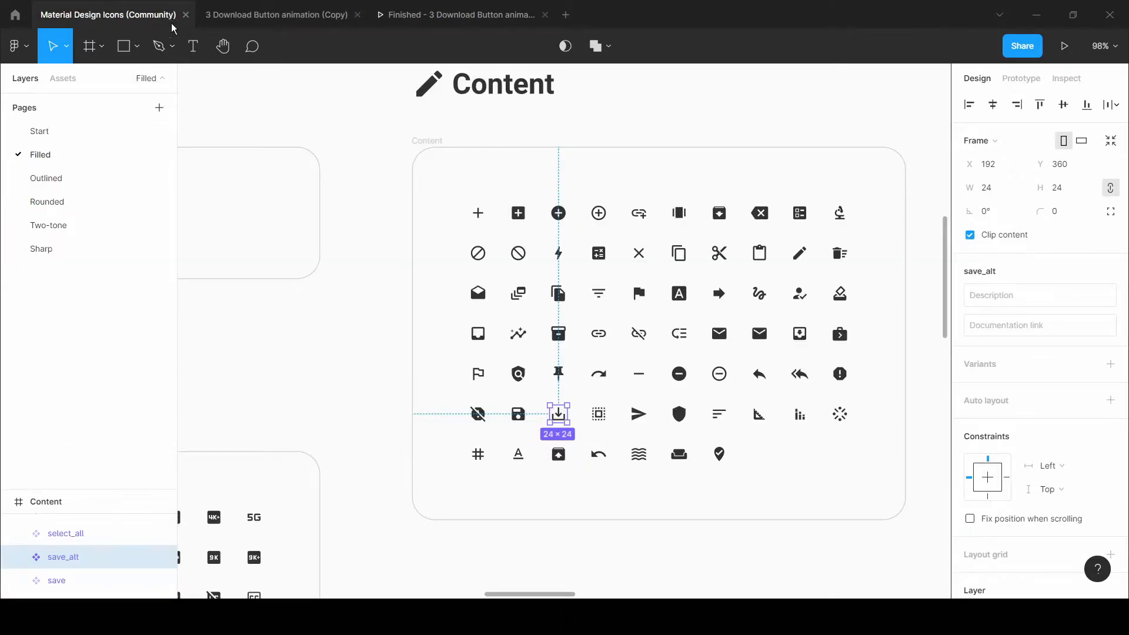
pyautogui.scroll(-5, 532, 368)
pyautogui.scroll(-5, 532, 368)
pyautogui.scroll(-4, 531, 366)
pyautogui.scroll(-1, 530, 369)
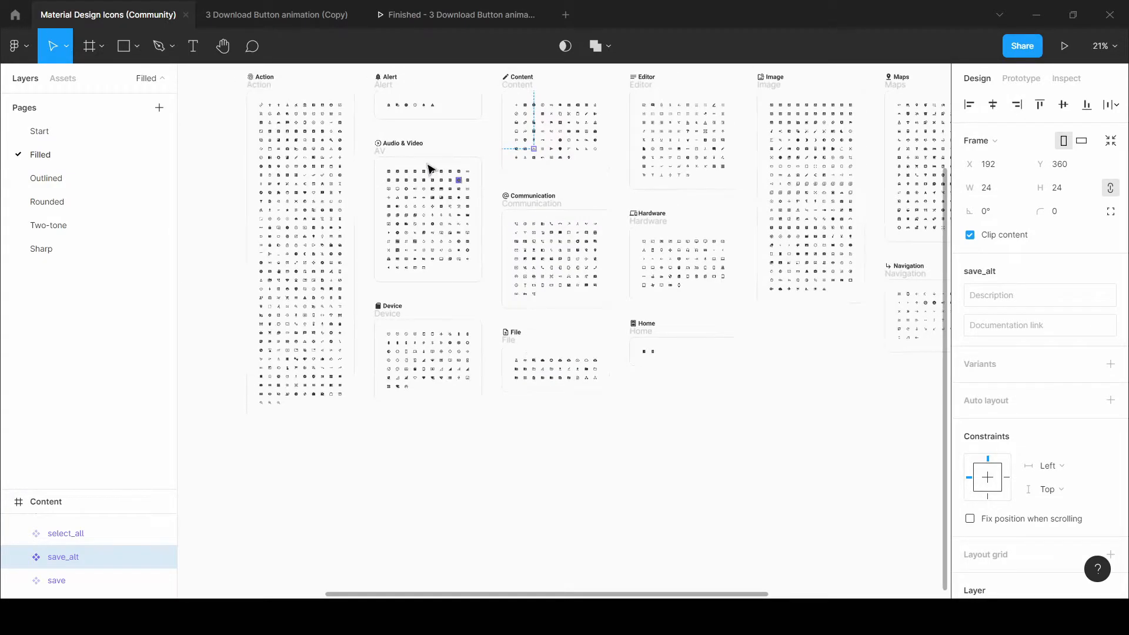
pyautogui.scroll(1, 440, 171)
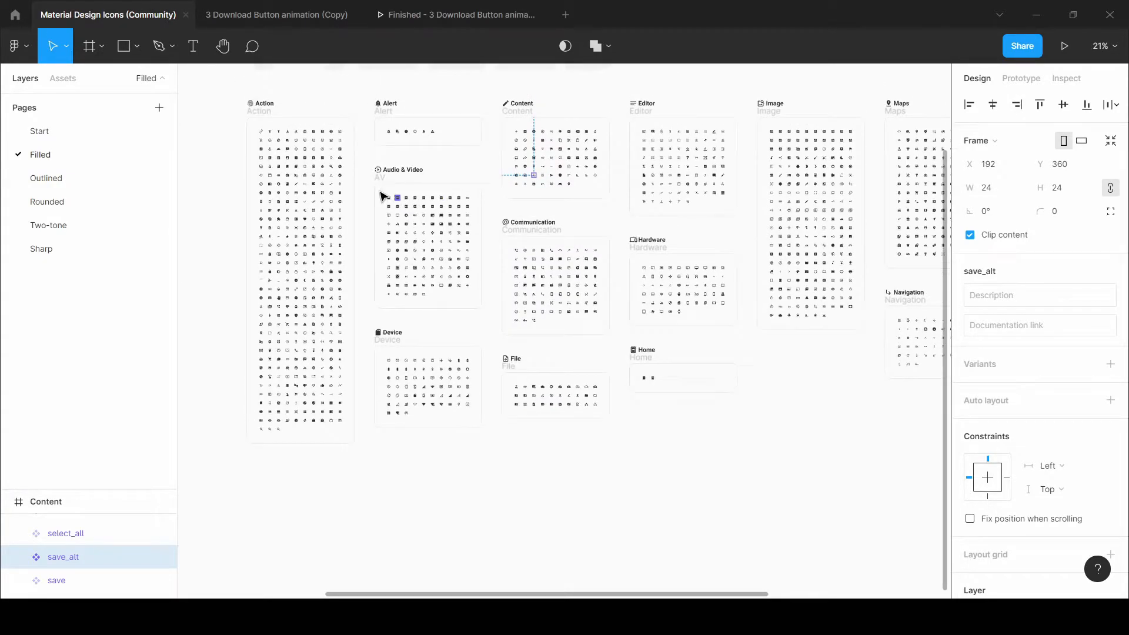
pyautogui.click(247, 15)
pyautogui.scroll(1, 353, 306)
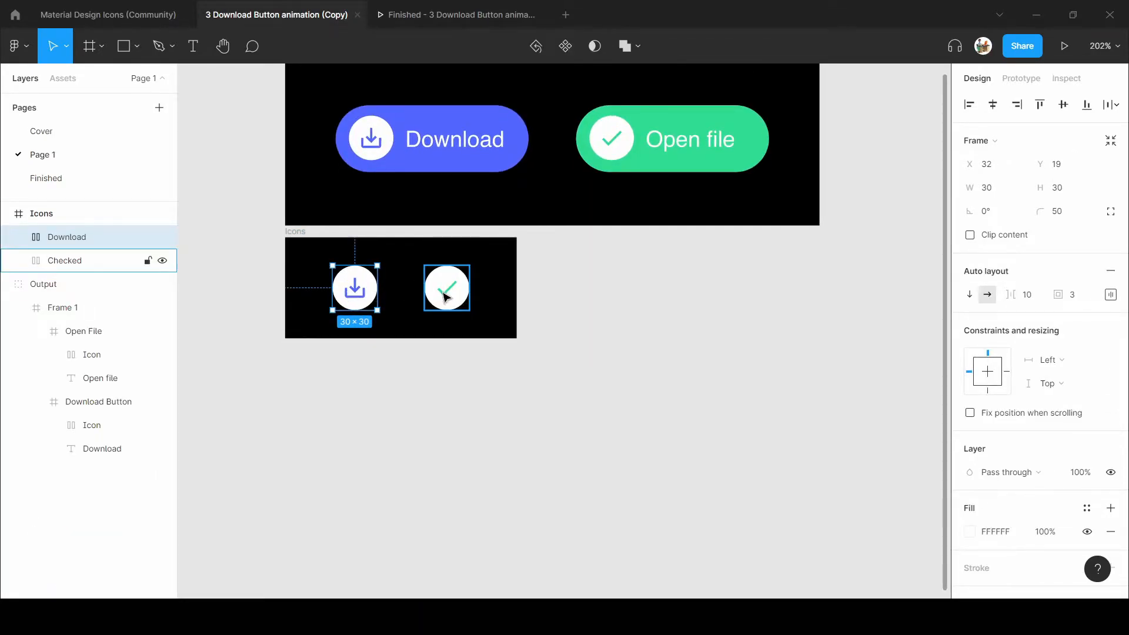
pyautogui.scroll(-1, 421, 312)
pyautogui.click(451, 380)
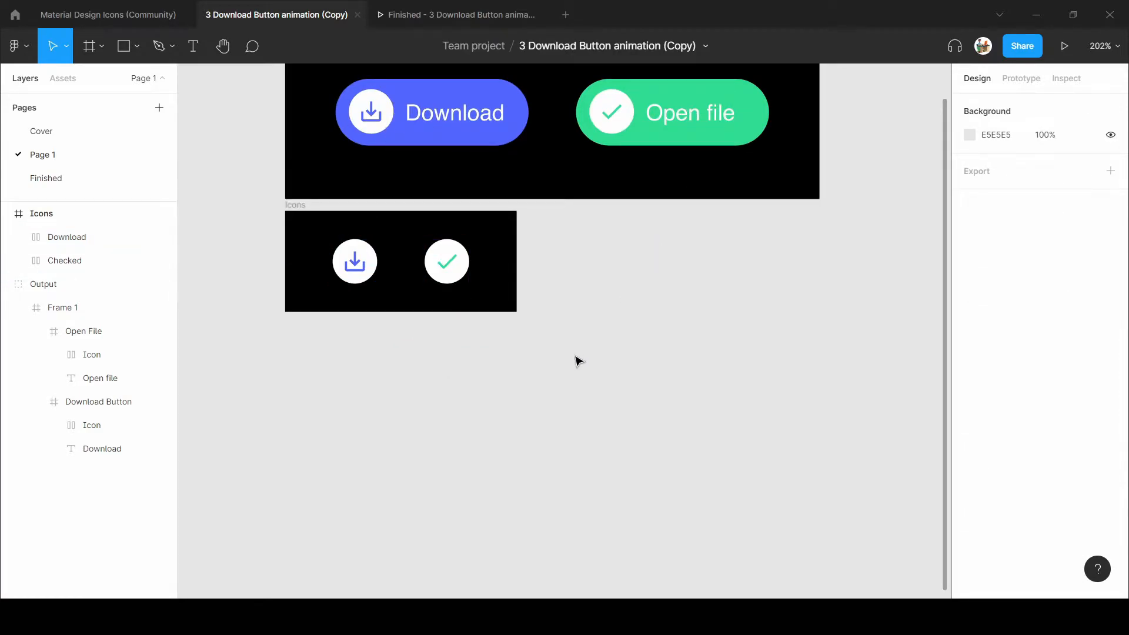
# Draw a new frame below the Icons frame and size it to 130 × 45.
pyautogui.scroll(-1, 438, 365)
pyautogui.press('f')
pyautogui.moveTo(371, 353); pyautogui.dragTo(672, 433)
pyautogui.click(995, 177)
pyautogui.write('130')
pyautogui.press('Tab')
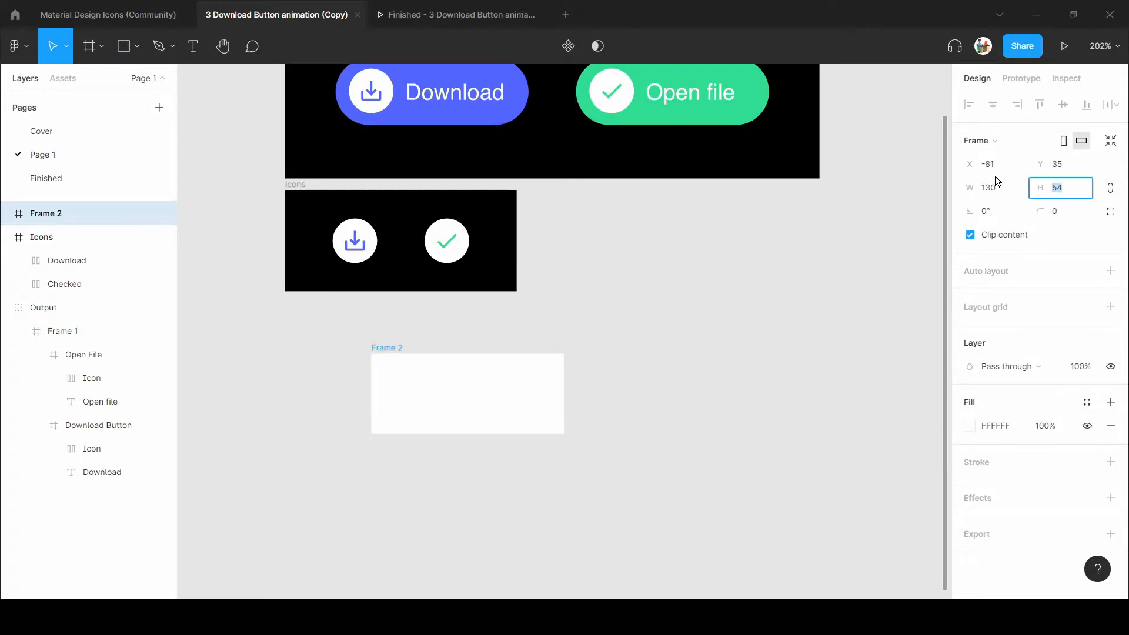
pyautogui.write('45')
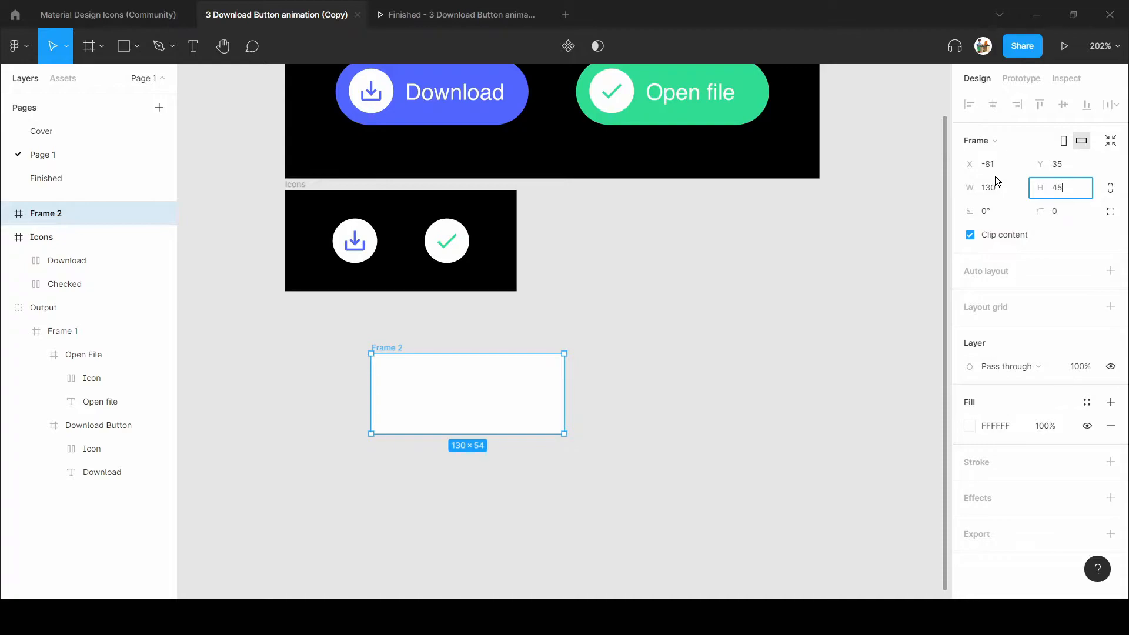
# Give the new frame a corner radius of 100 and fill it with the blue 5367FF sampled from the existing Download button.
pyautogui.click(1077, 212)
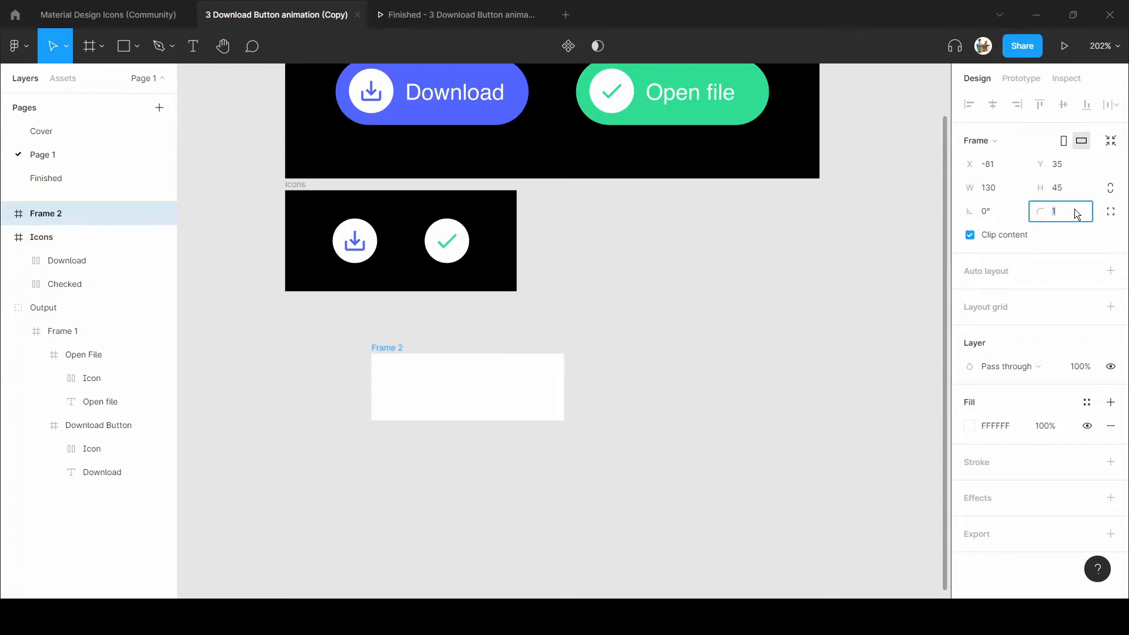
pyautogui.write('100')
pyautogui.press('Return')
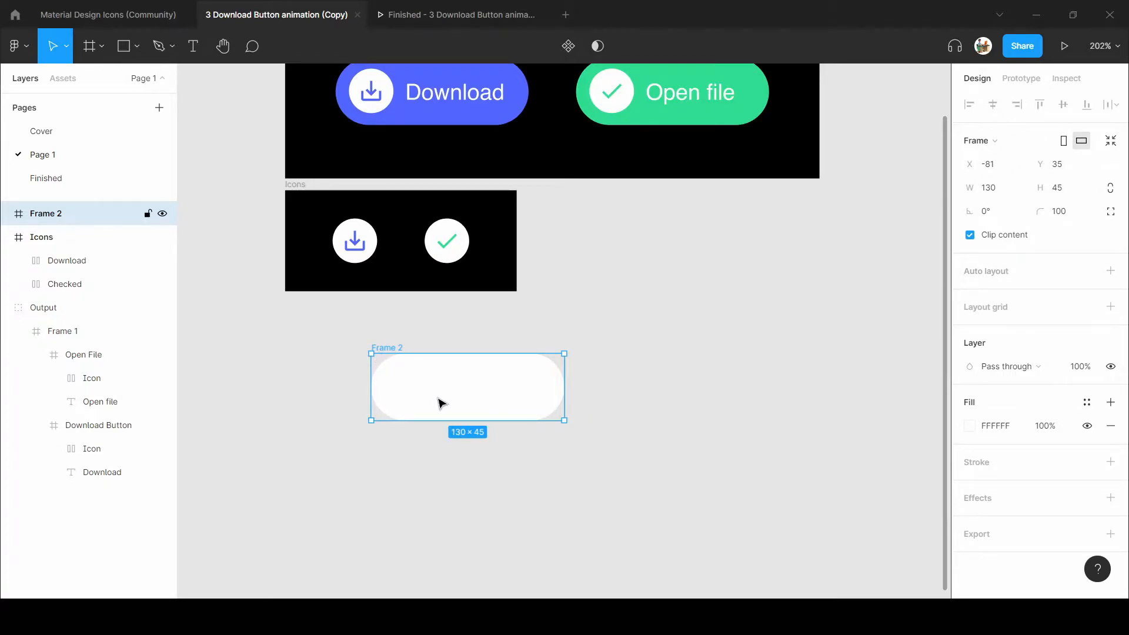
pyautogui.moveTo(444, 403); pyautogui.dragTo(425, 403)
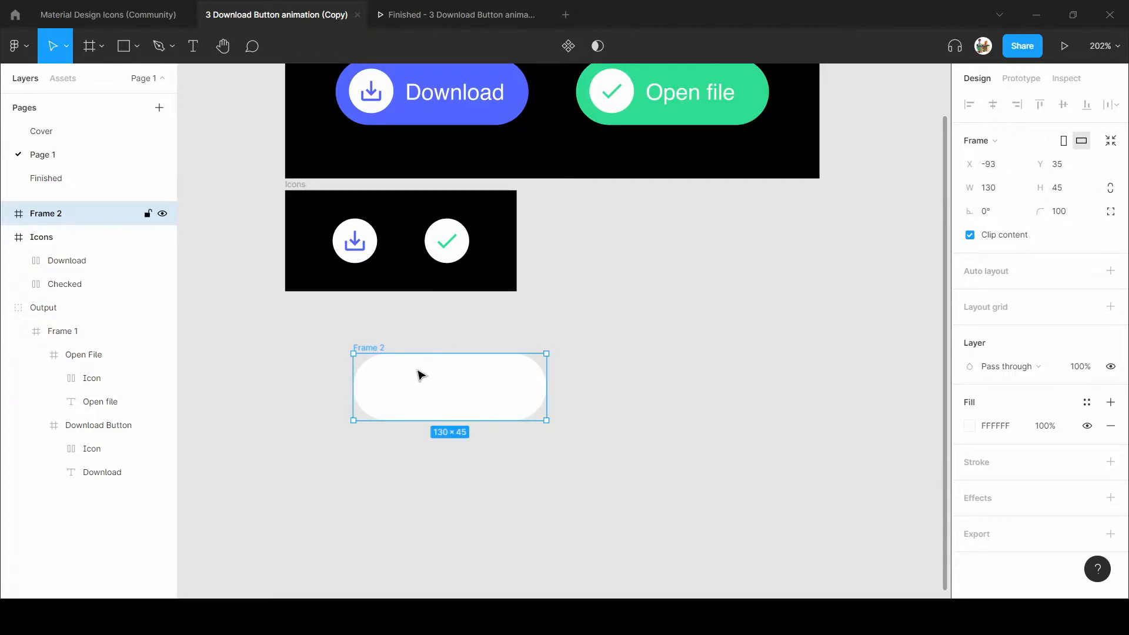
pyautogui.press('i')
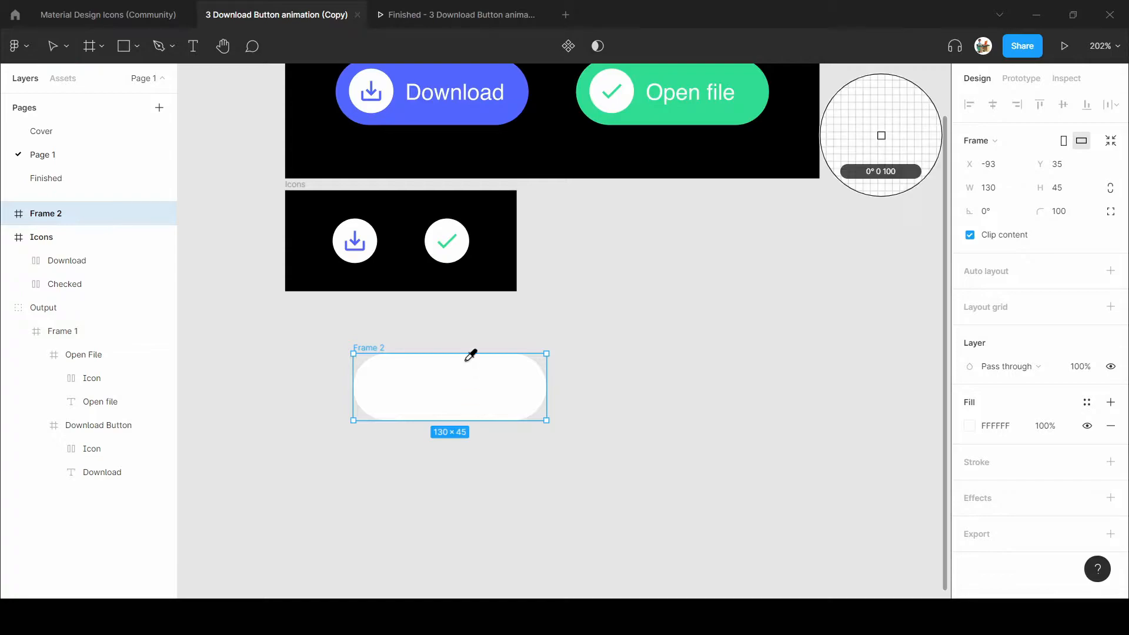
pyautogui.click(476, 109)
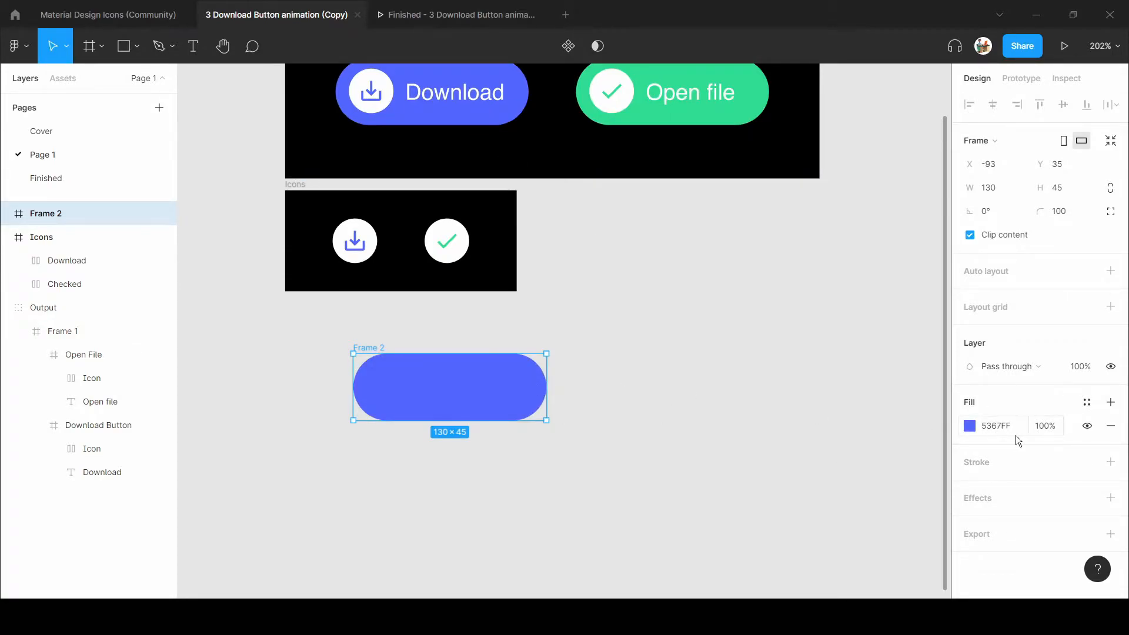
# Add the text "Download" inside the blue frame and centre it vertically.
pyautogui.scroll(2, 380, 375)
pyautogui.scroll(1, 416, 421)
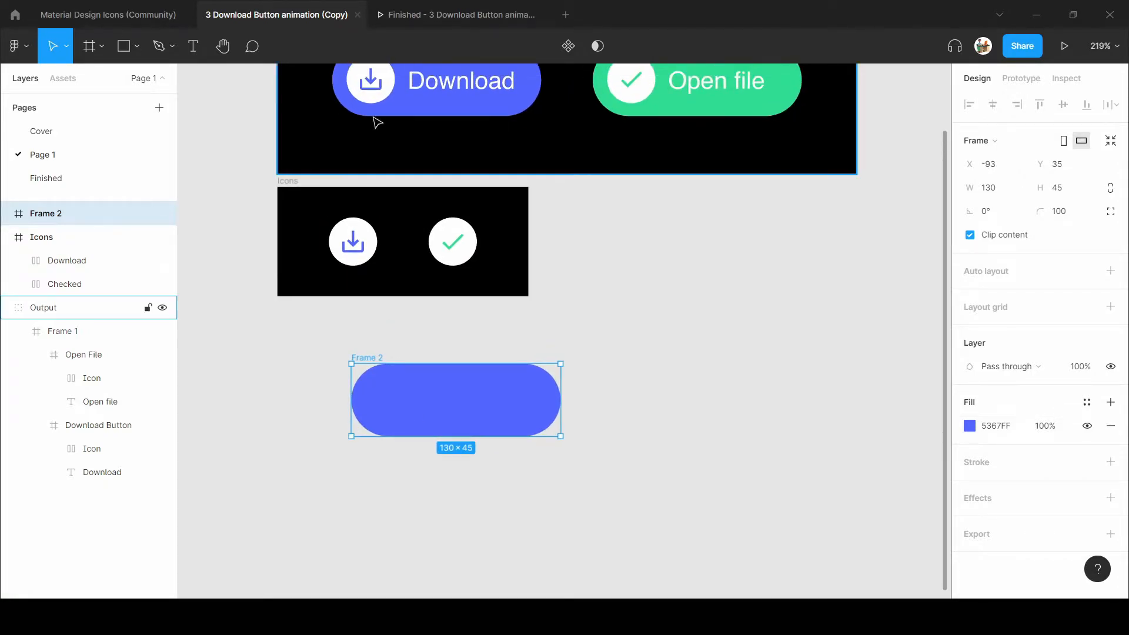
pyautogui.scroll(1, 454, 410)
pyautogui.press('t')
pyautogui.click(430, 404)
pyautogui.write('Download')
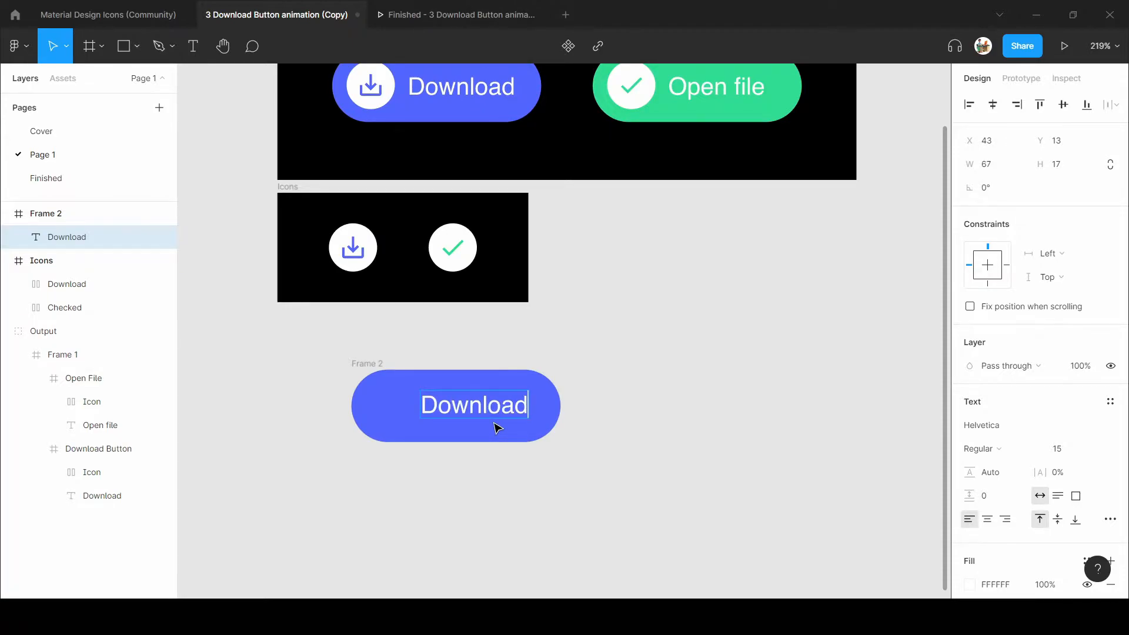
pyautogui.press('Escape')
pyautogui.click(1062, 104)
# Duplicate the blue button beside the original and fill the copy with the green 2FDD92 sampled from the Open file button.
pyautogui.moveTo(490, 410); pyautogui.dragTo(636, 420)
pyautogui.click(371, 363)
pyautogui.hotkey('ctrl', 'd')
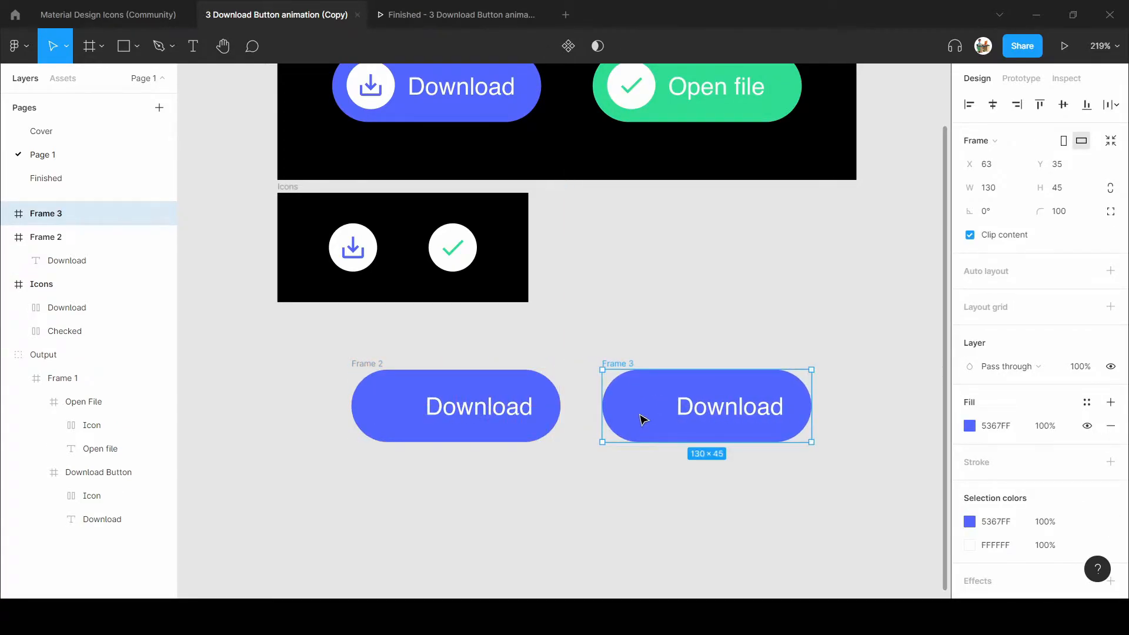
pyautogui.press('i')
pyautogui.click(676, 120)
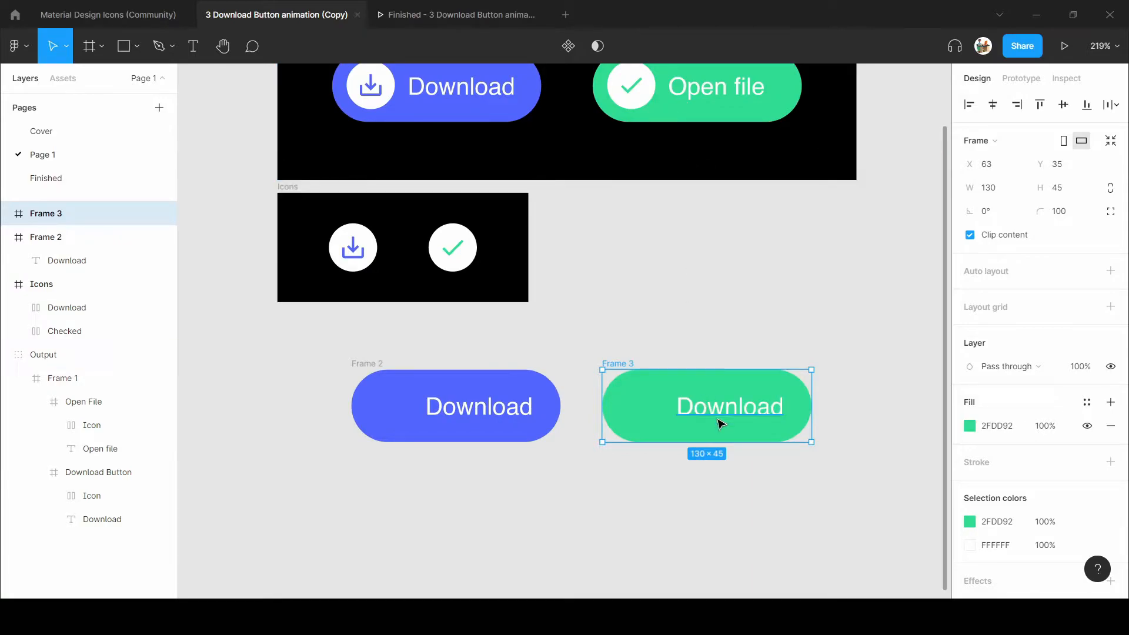
# Change the green button's label to "Open File".
pyautogui.doubleClick(721, 422)
pyautogui.write('Open')
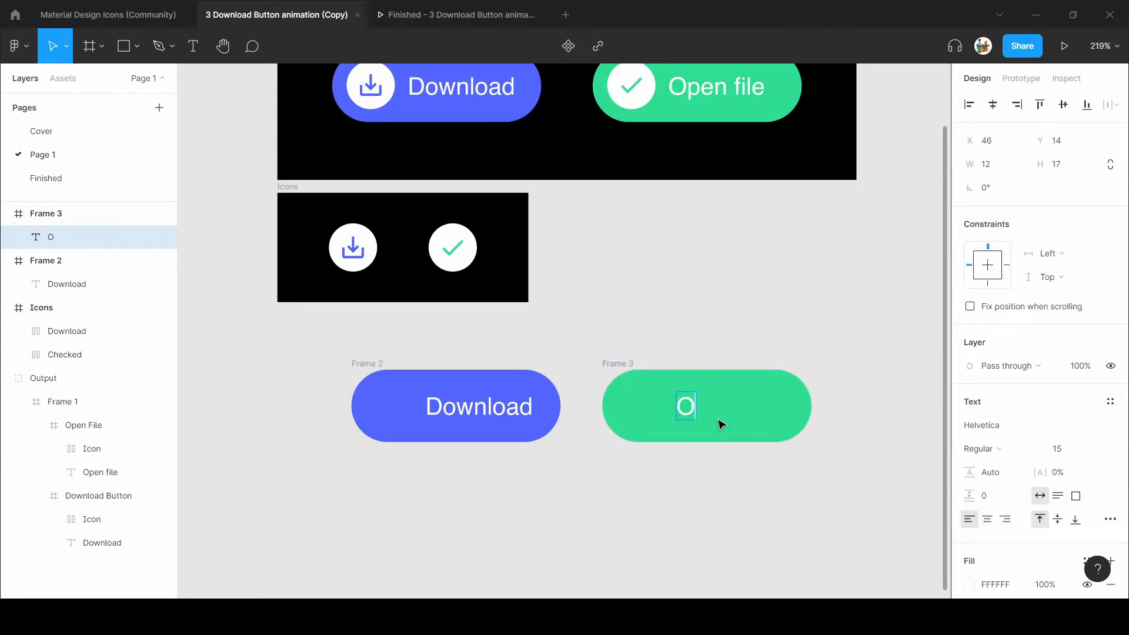
pyautogui.write(' File')
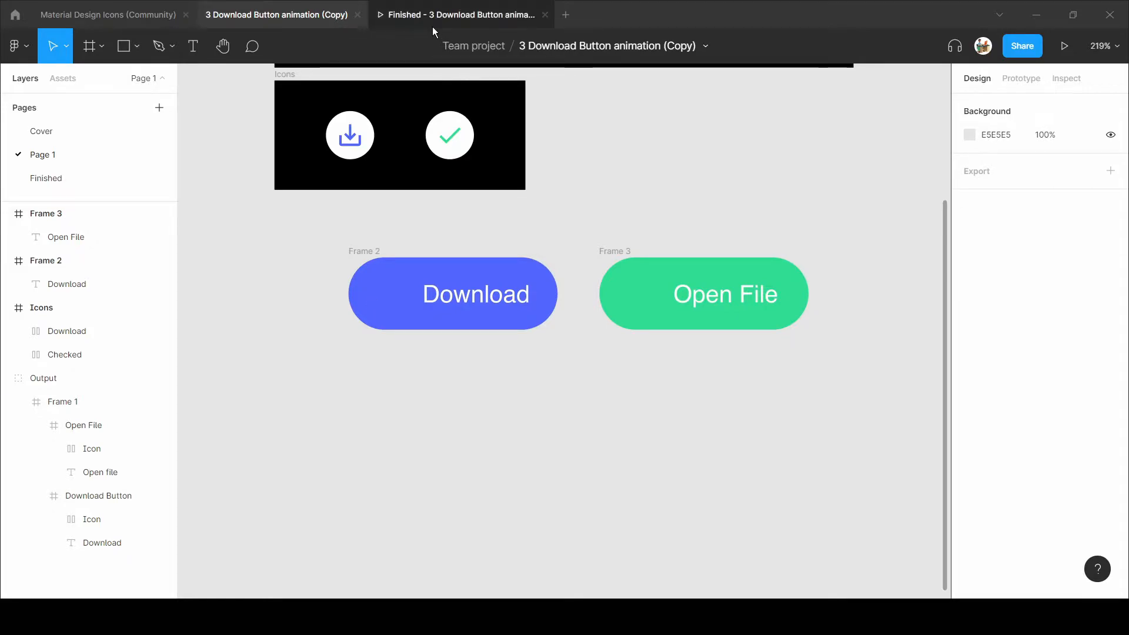
# Play the download button animation in the Finished prototype for reference and return to the design file.
pyautogui.click(429, 22)
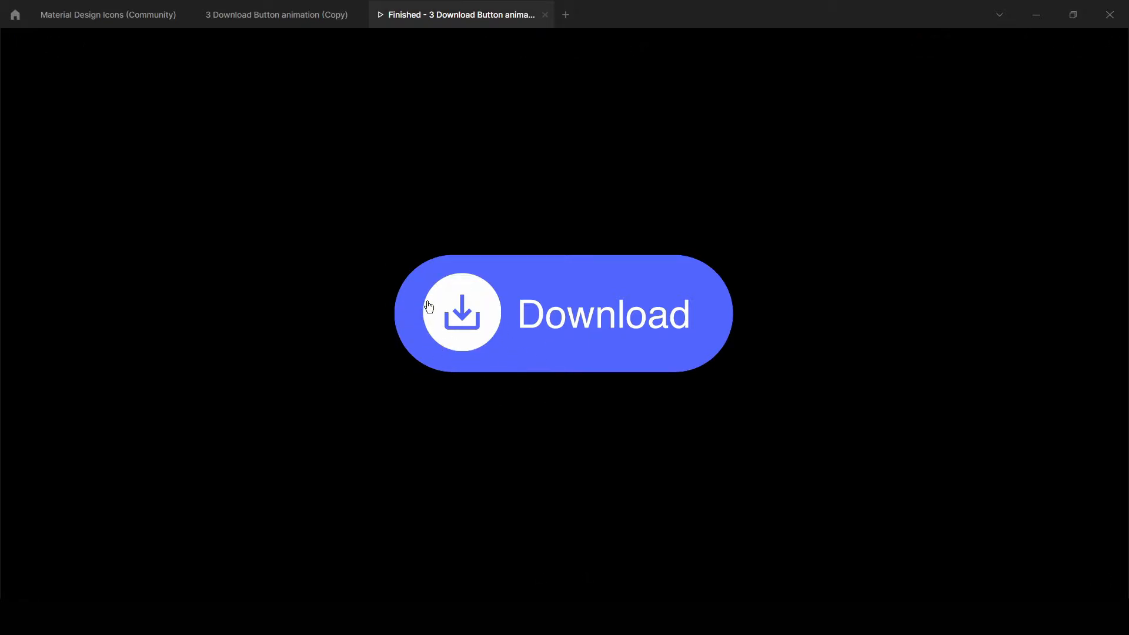
pyautogui.click(457, 324)
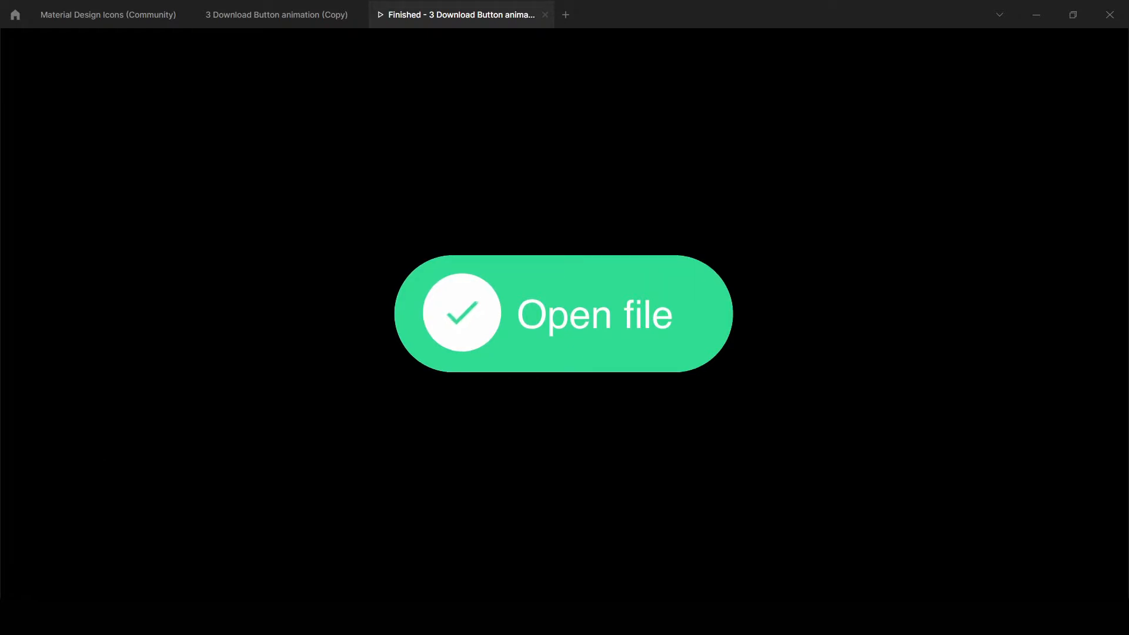
pyautogui.hotkey('ctrl', 'shift', 'Tab')
# Copy the circular Download icon from the Icons frame to the canvas below the buttons and duplicate it alongside.
pyautogui.scroll(-1, 306, 446)
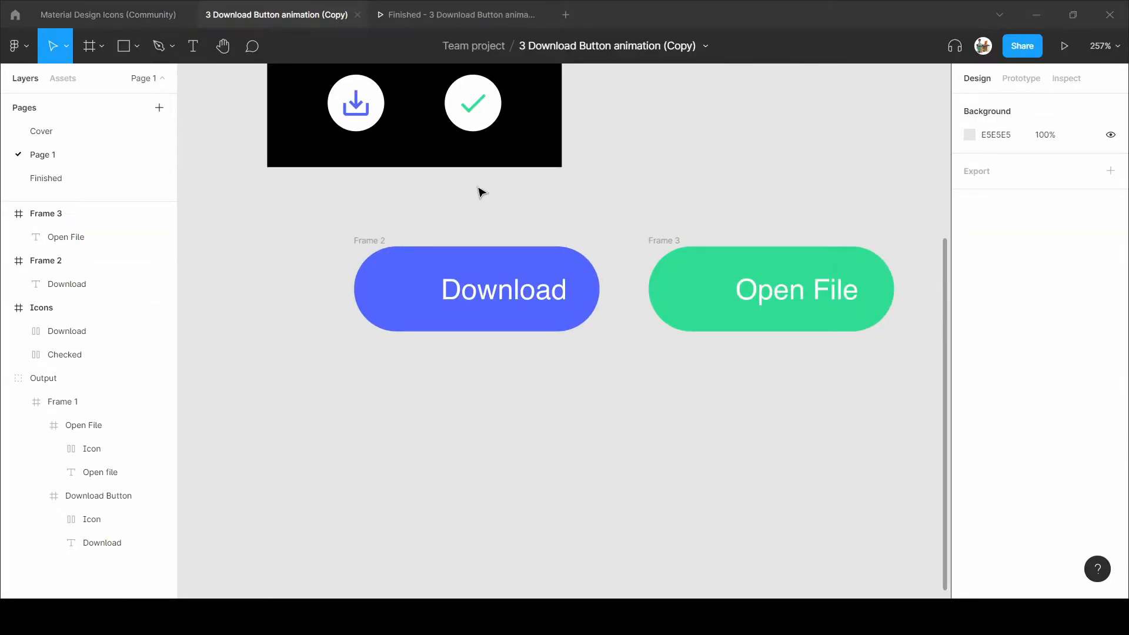
pyautogui.click(359, 107)
pyautogui.moveTo(359, 106); pyautogui.dragTo(430, 508)
pyautogui.scroll(-2, 428, 503)
pyautogui.scroll(1, 399, 360)
pyautogui.scroll(3, 399, 358)
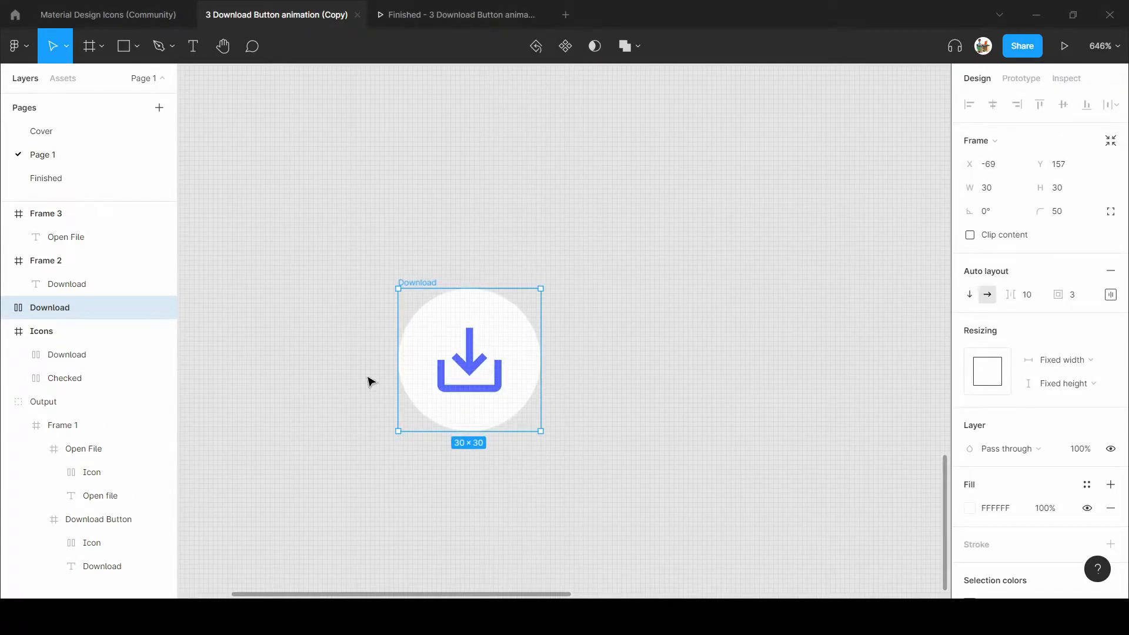
pyautogui.scroll(-1, 369, 383)
pyautogui.click(598, 340)
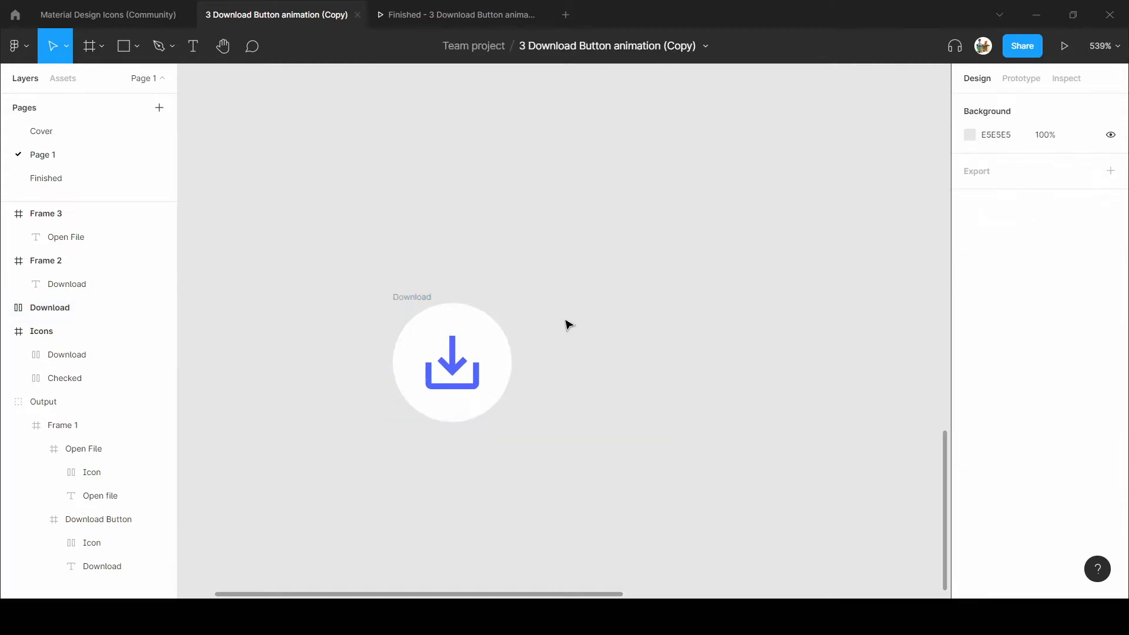
pyautogui.click(429, 303)
pyautogui.moveTo(421, 325); pyautogui.dragTo(592, 336)
# Rotate the inner icon_download of the second circle to -180° and shrink it to 1 × 1.
pyautogui.doubleClick(591, 335)
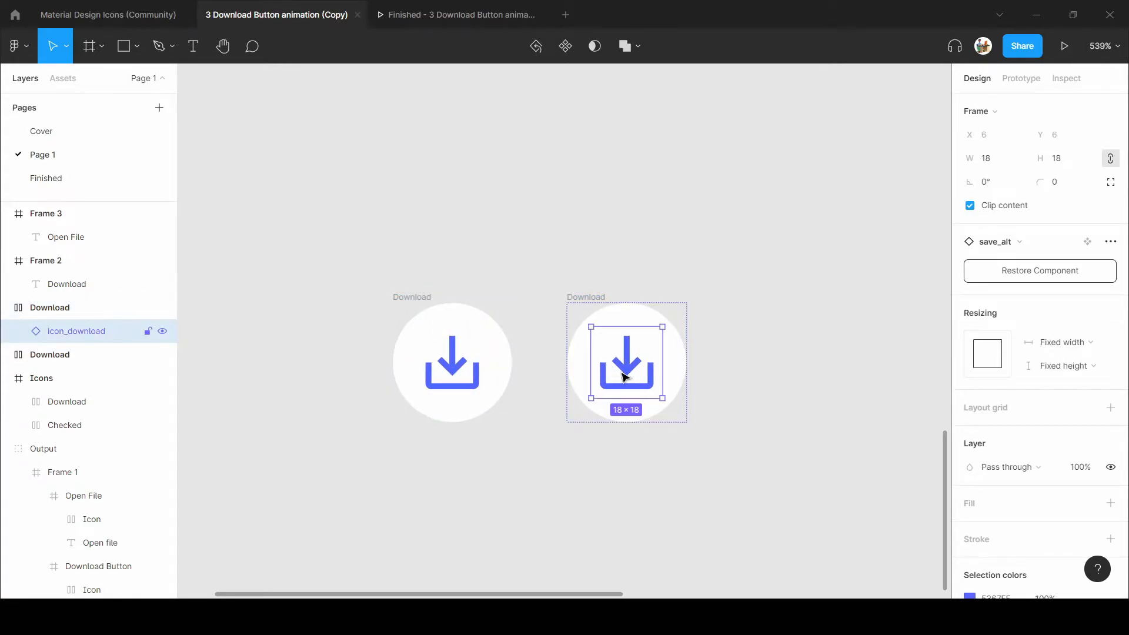
pyautogui.moveTo(667, 405); pyautogui.dragTo(617, 345)
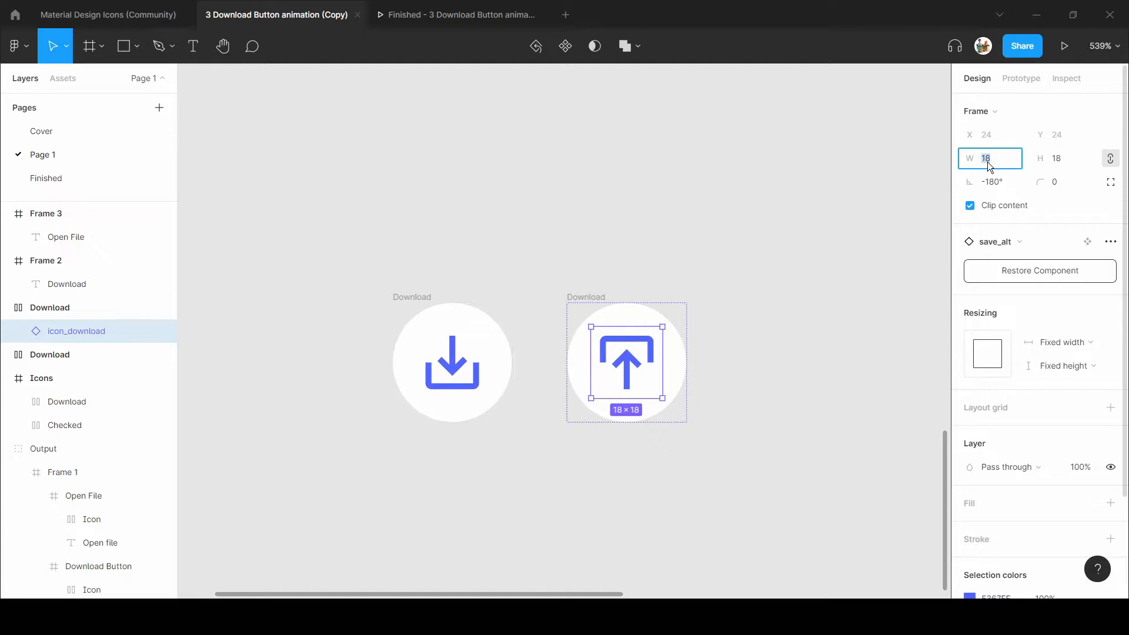
pyautogui.write('1')
pyautogui.press('Tab')
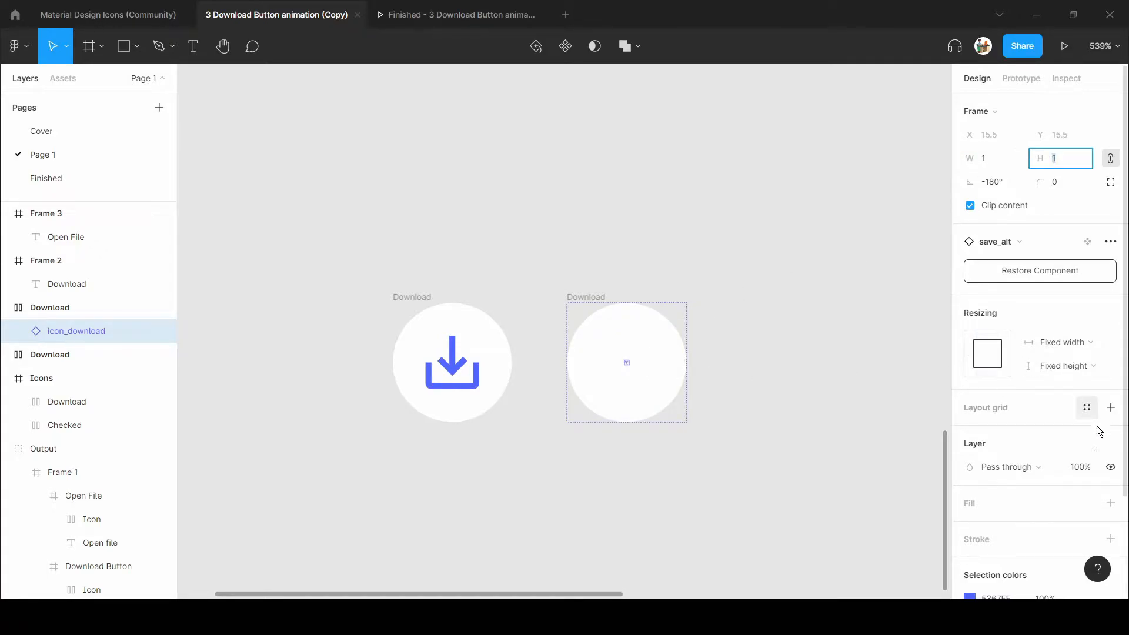
# Set the layer opacity of the shrunken icon_download to 0%.
pyautogui.click(1078, 471)
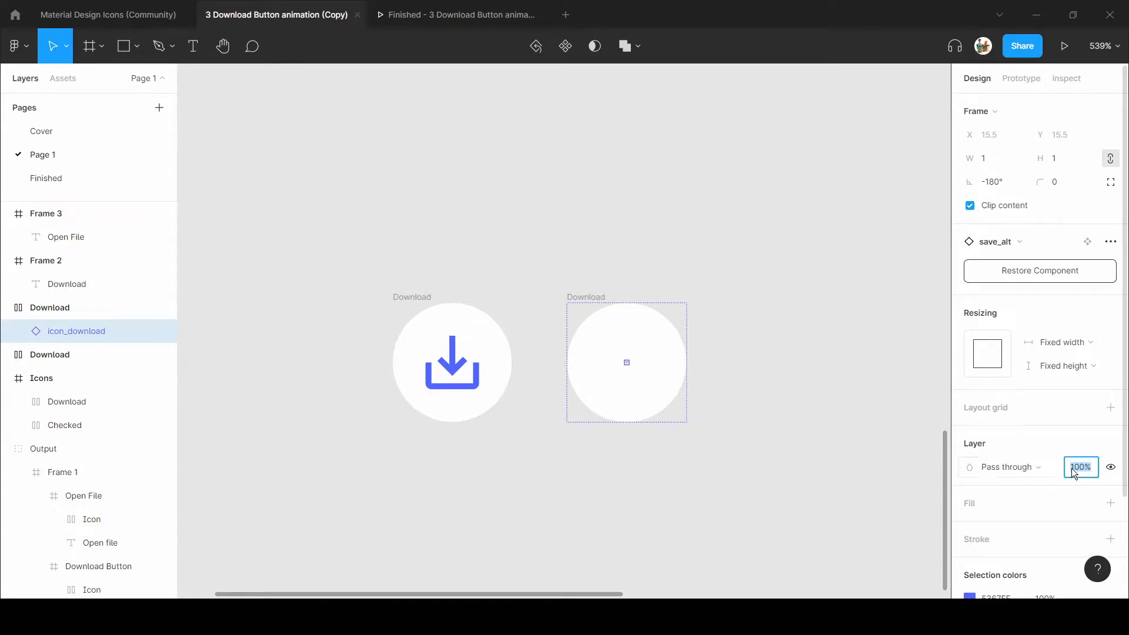
pyautogui.write('100')
pyautogui.press('Return')
pyautogui.click(1110, 468)
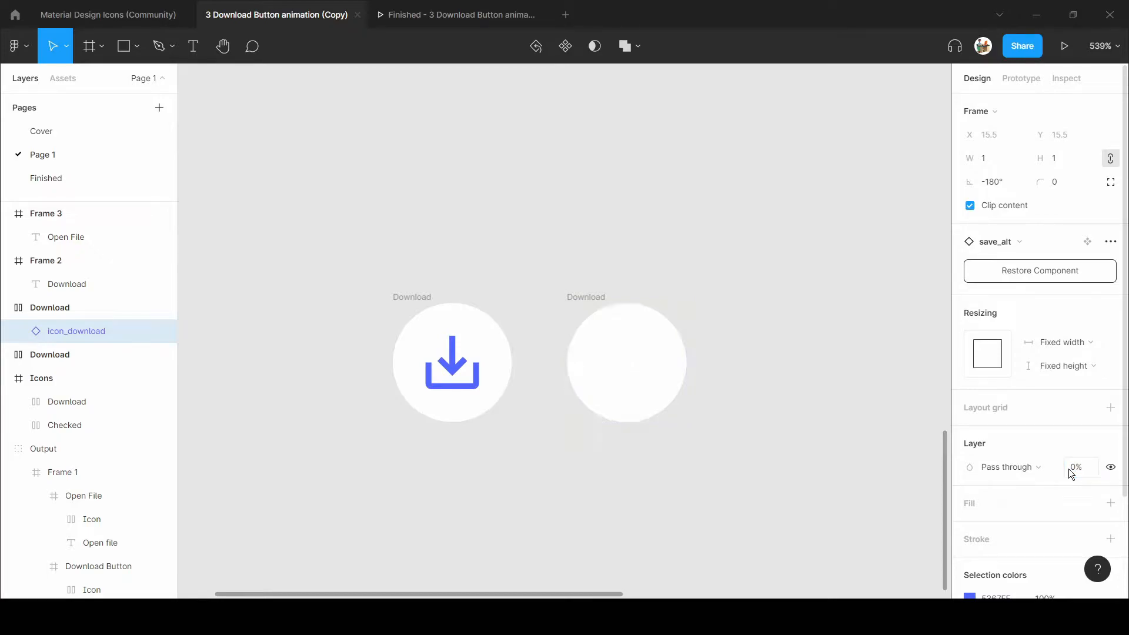
pyautogui.click(689, 313)
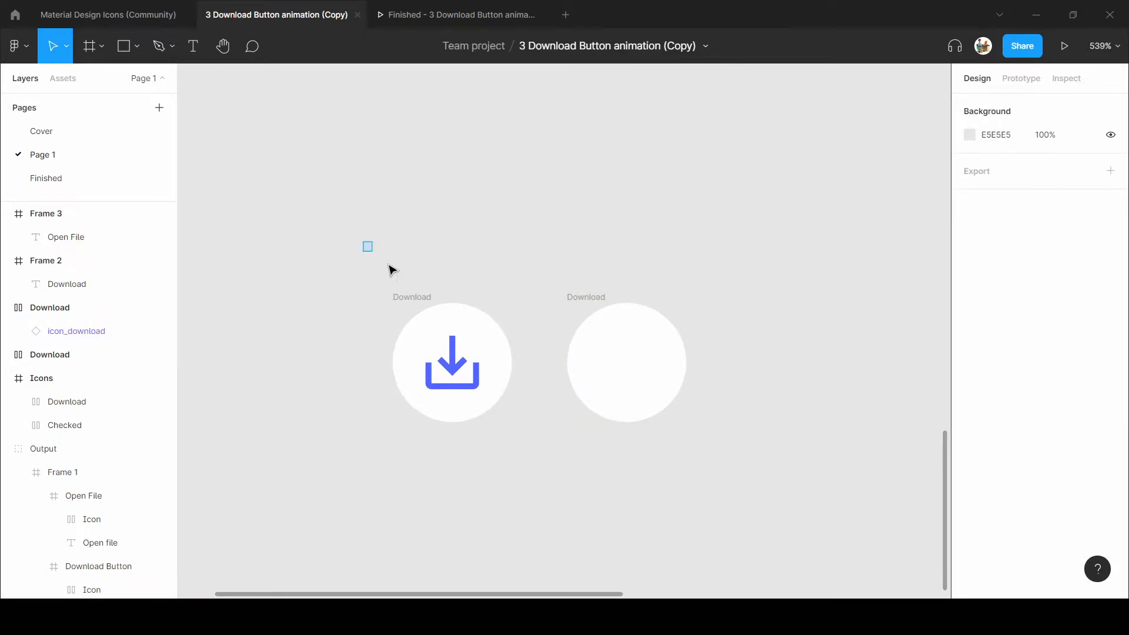
# Combine the two circular Download icon frames into a component set.
pyautogui.moveTo(376, 258); pyautogui.dragTo(786, 521)
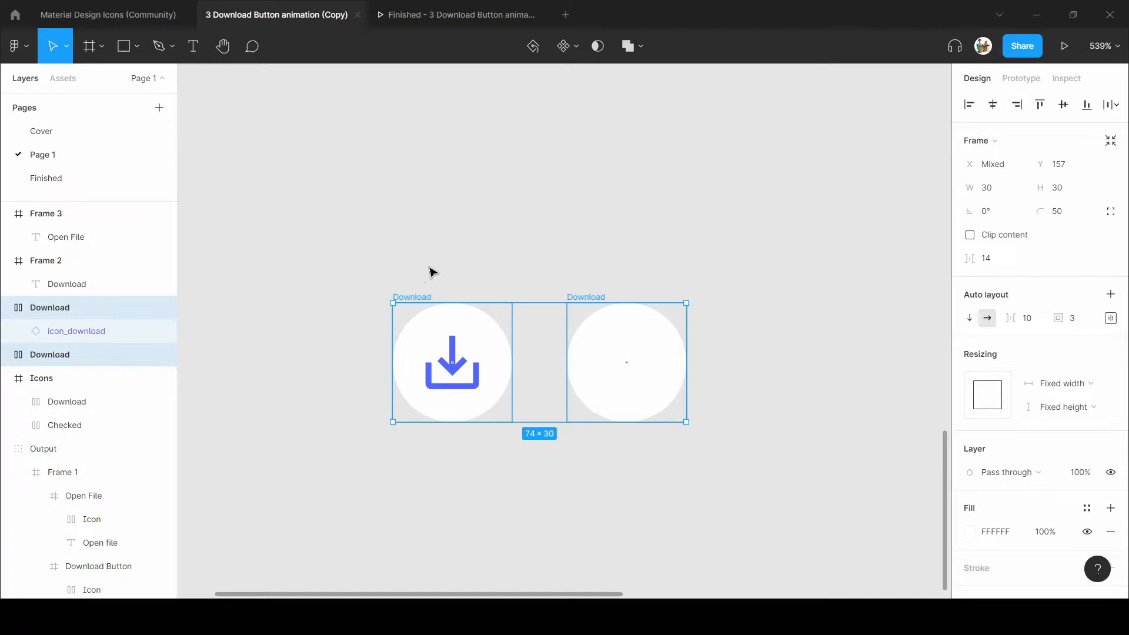
pyautogui.click(367, 257)
pyautogui.moveTo(368, 257); pyautogui.dragTo(743, 504)
pyautogui.click(577, 46)
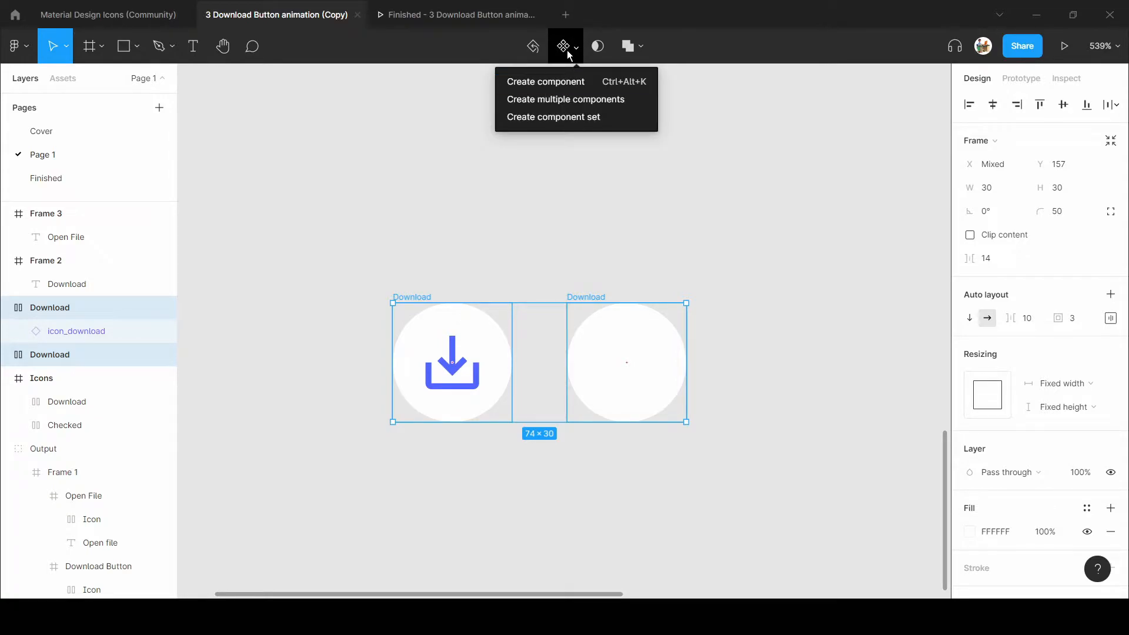
pyautogui.click(562, 121)
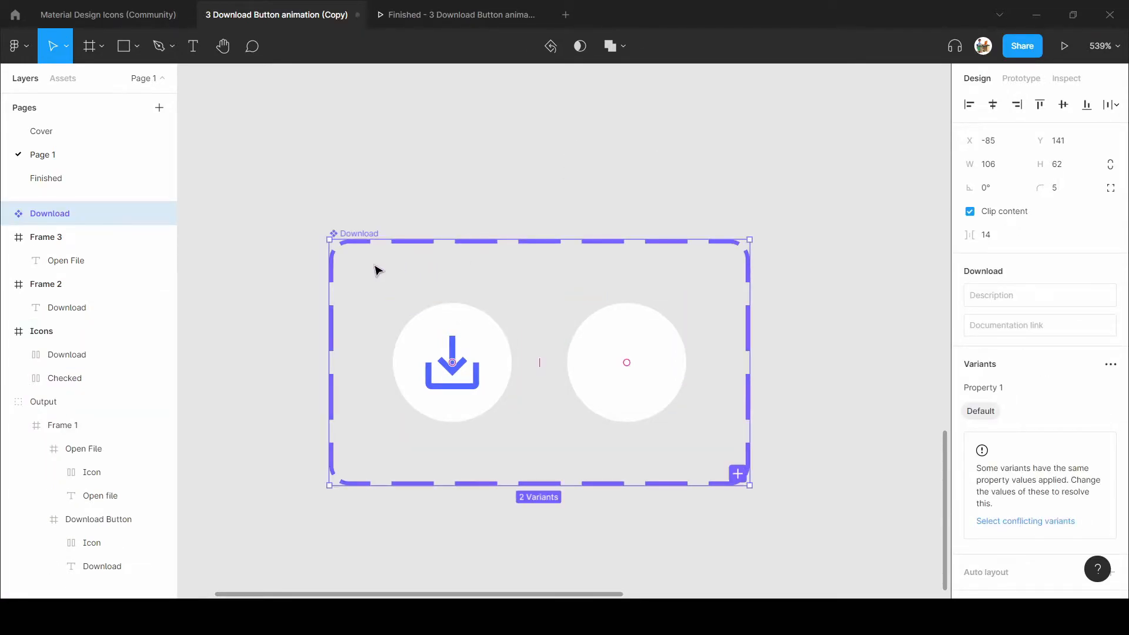
# Rename the component set as "Download Icon".
pyautogui.doubleClick(355, 233)
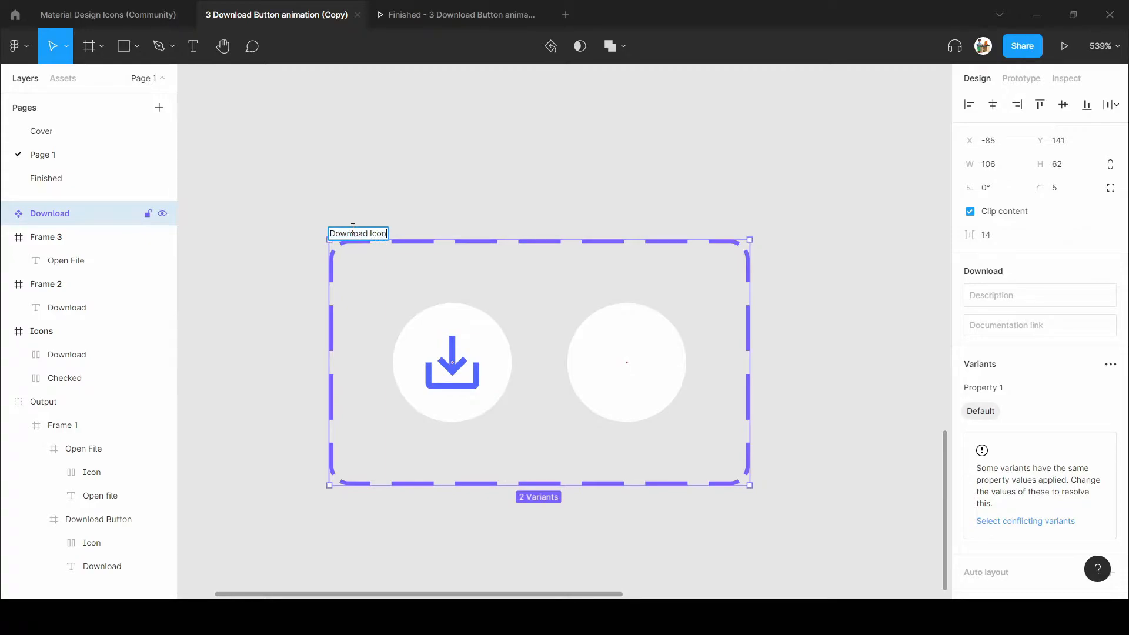
pyautogui.press('Return')
pyautogui.scroll(-10, 355, 230)
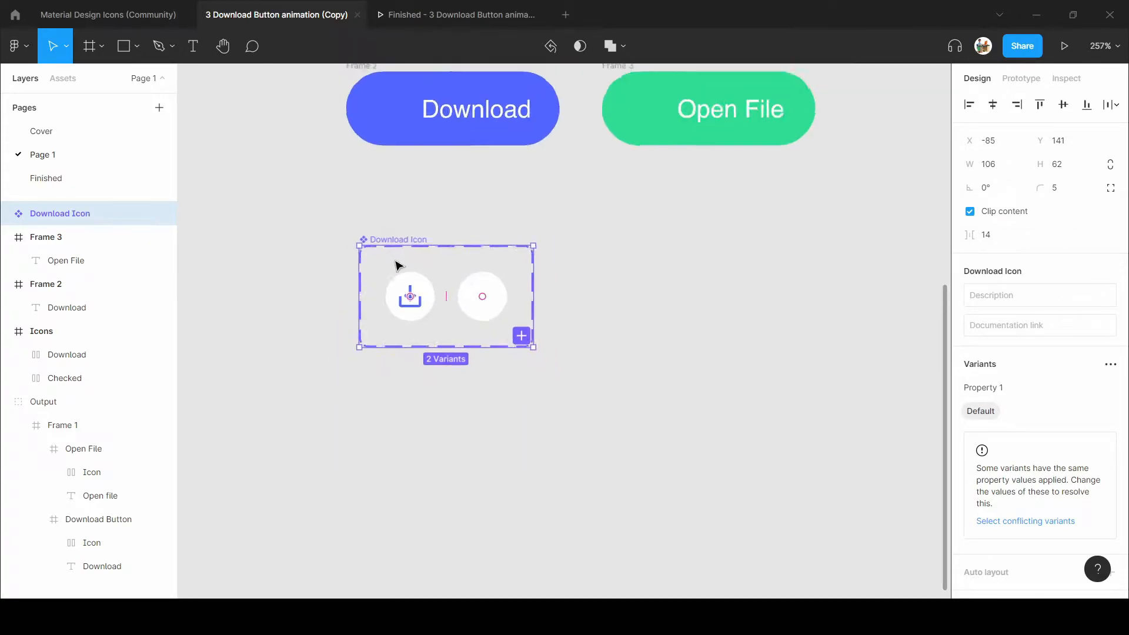
# Name the variant with the visible icon 100% and the blank circle variant 0% in Property 1.
pyautogui.click(405, 297)
pyautogui.scroll(5, 395, 292)
pyautogui.click(1055, 336)
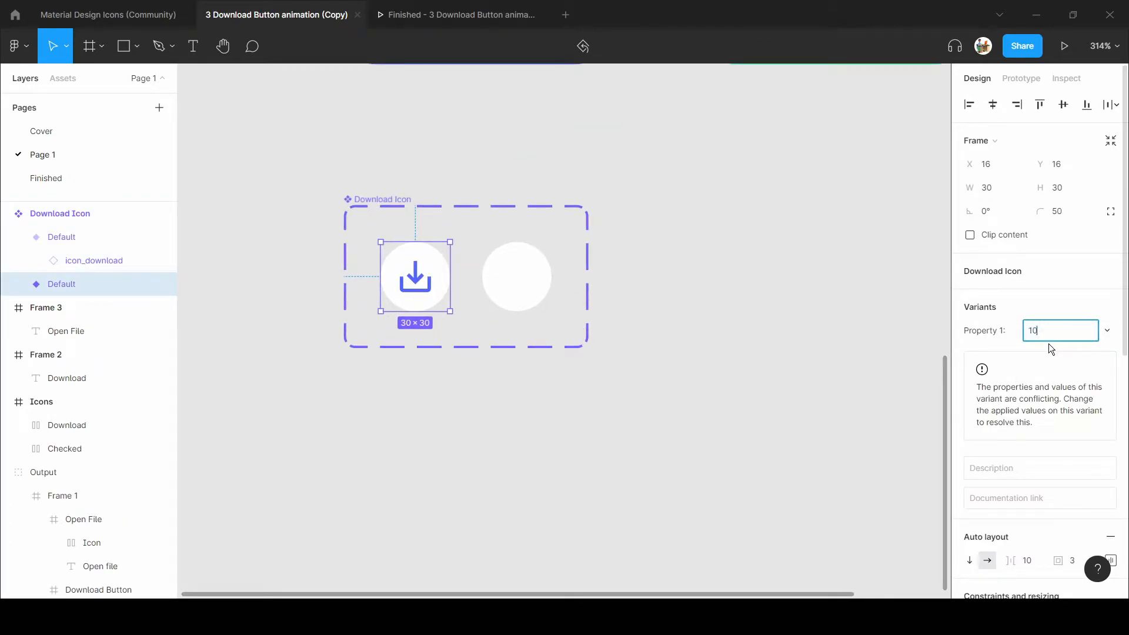
pyautogui.write('100%')
pyautogui.click(538, 282)
pyautogui.click(1056, 331)
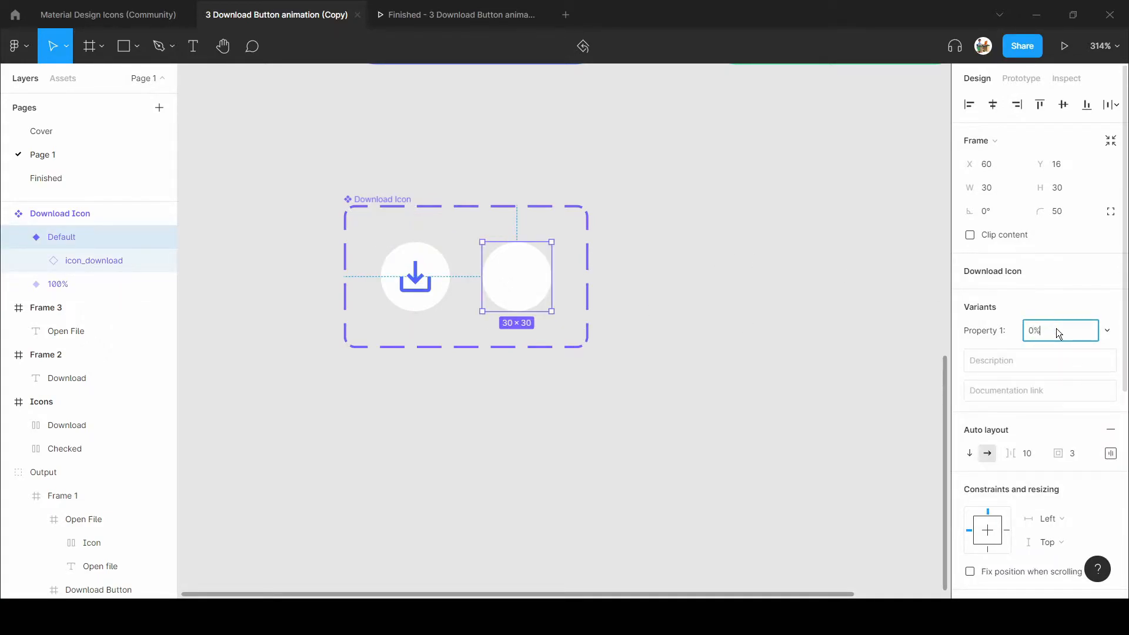
pyautogui.press('Return')
# Move the Download Icon component set to about X -139, Y 148.
pyautogui.scroll(-5, 718, 433)
pyautogui.click(717, 434)
pyautogui.moveTo(557, 325); pyautogui.dragTo(499, 332)
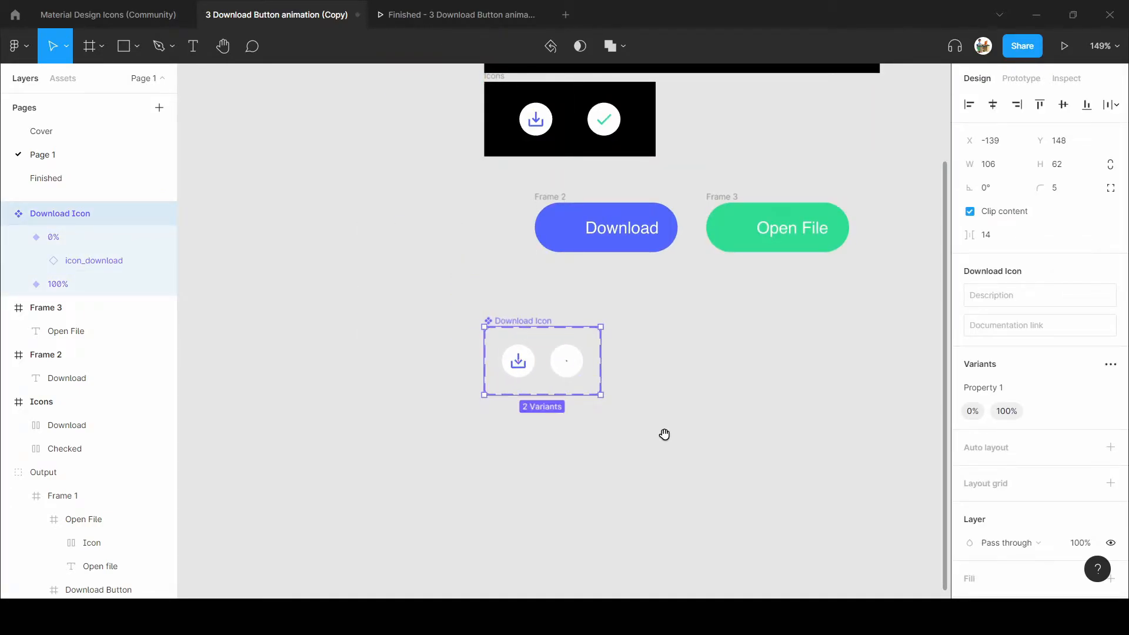
pyautogui.moveTo(665, 434); pyautogui.dragTo(431, 393)
# Draw a circle in the empty area below the Download Icon set and size it to 30 × 30.
pyautogui.scroll(3, 207, 313)
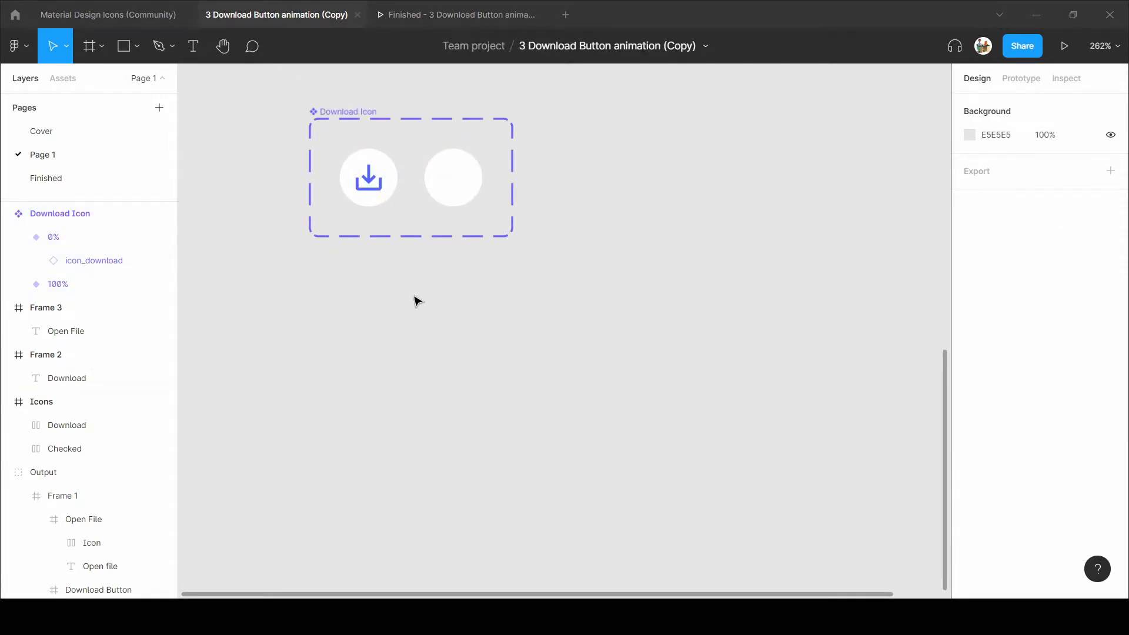
pyautogui.scroll(-1, 353, 329)
pyautogui.scroll(3, 280, 333)
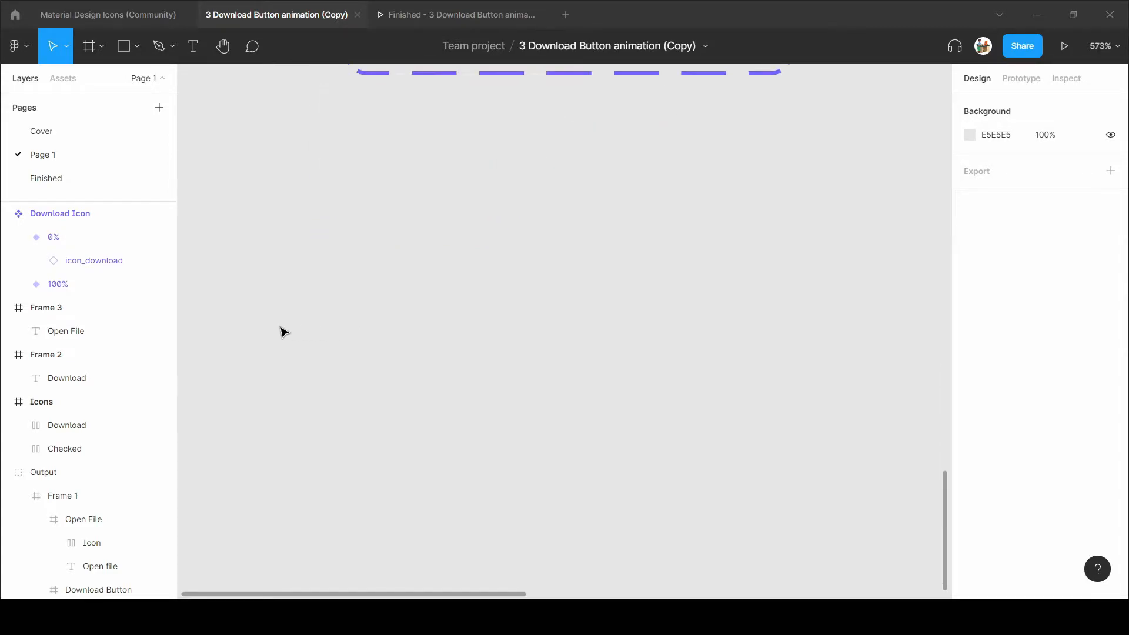
pyautogui.scroll(1, 285, 331)
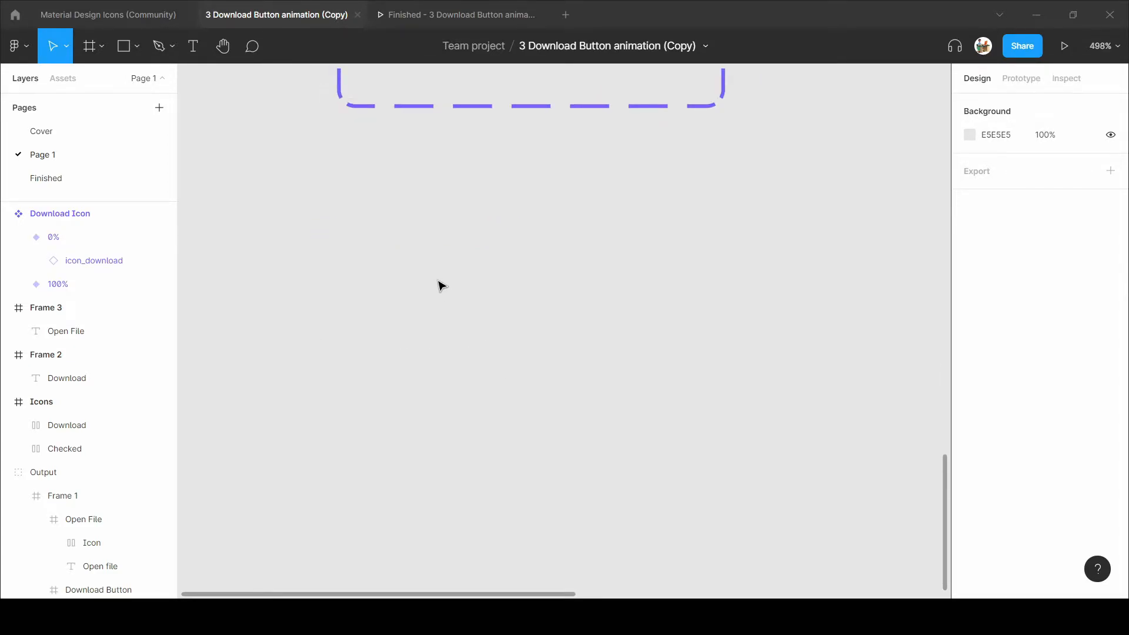
pyautogui.press('o')
pyautogui.moveTo(400, 265); pyautogui.dragTo(582, 411)
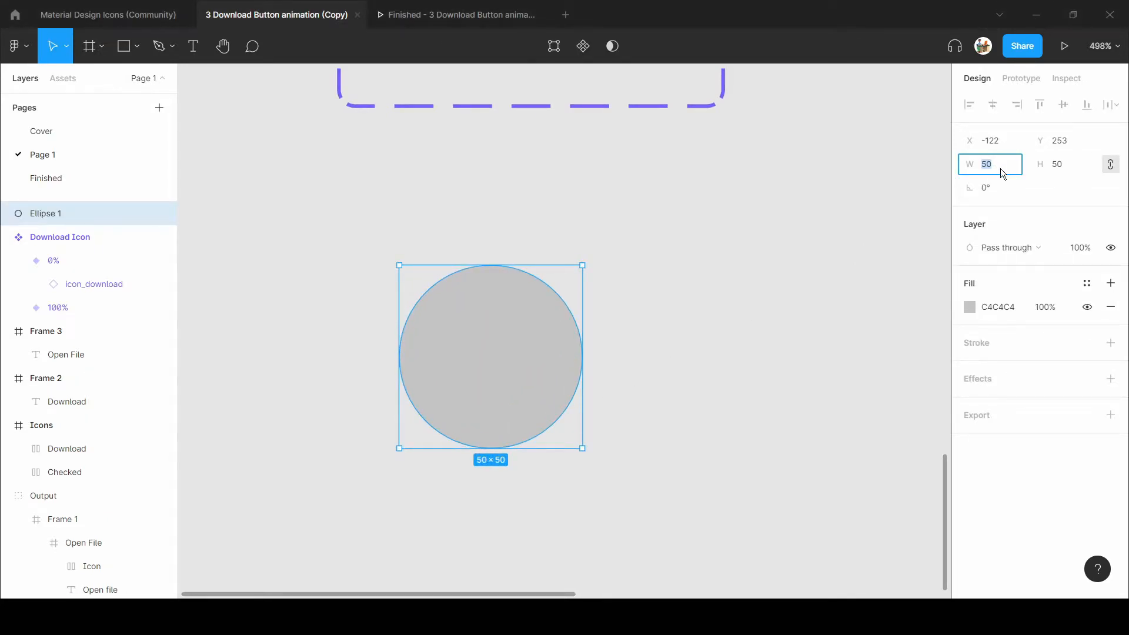
pyautogui.press('Return')
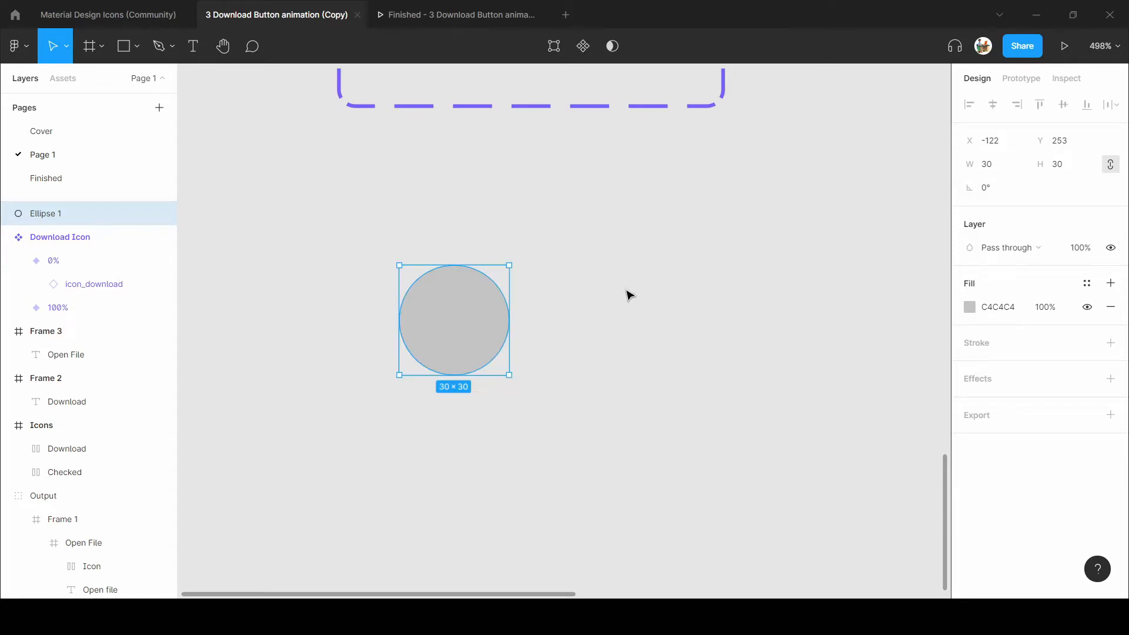
# Move the grey circle farther below the component set to about X -109, Y 285.
pyautogui.keyDown('ctrl'); pyautogui.scroll(5, 378, 312); pyautogui.keyUp('ctrl')
pyautogui.scroll(-5, 616, 353)
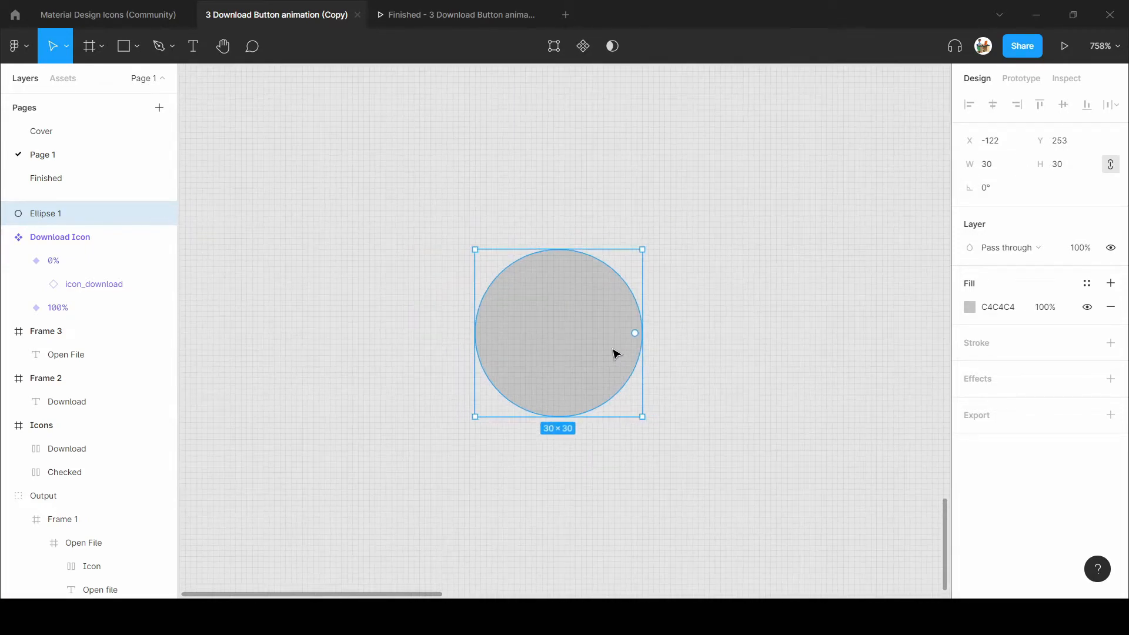
pyautogui.scroll(1, 648, 348)
pyautogui.scroll(5, 680, 357)
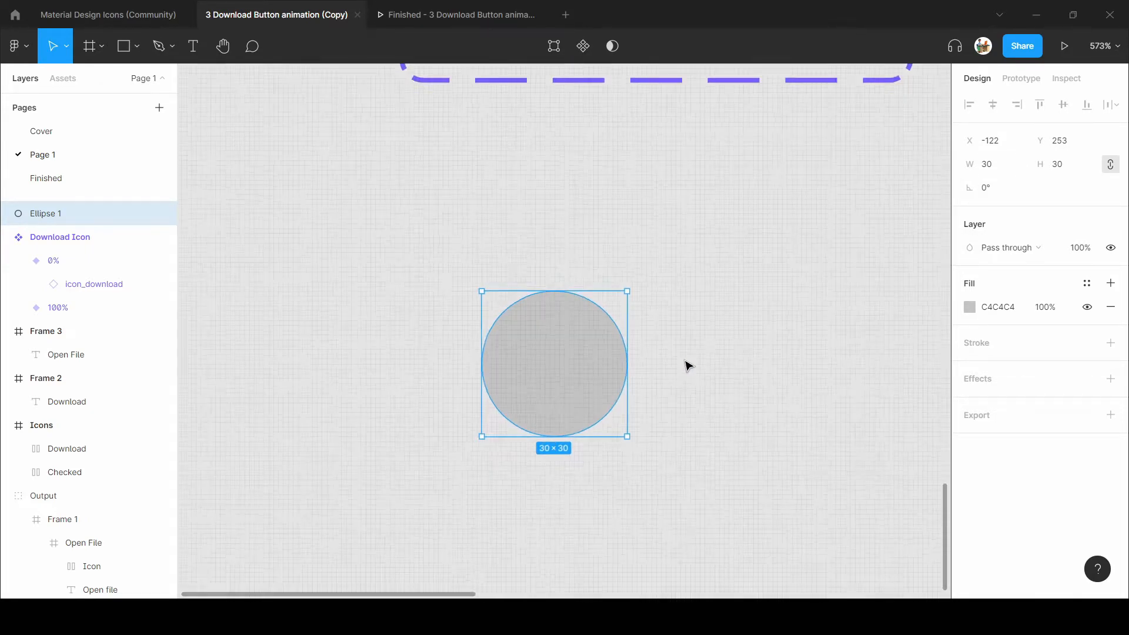
pyautogui.scroll(-5, 499, 333)
pyautogui.moveTo(506, 359); pyautogui.dragTo(561, 492)
pyautogui.scroll(-1, 500, 435)
pyautogui.scroll(-4, 511, 346)
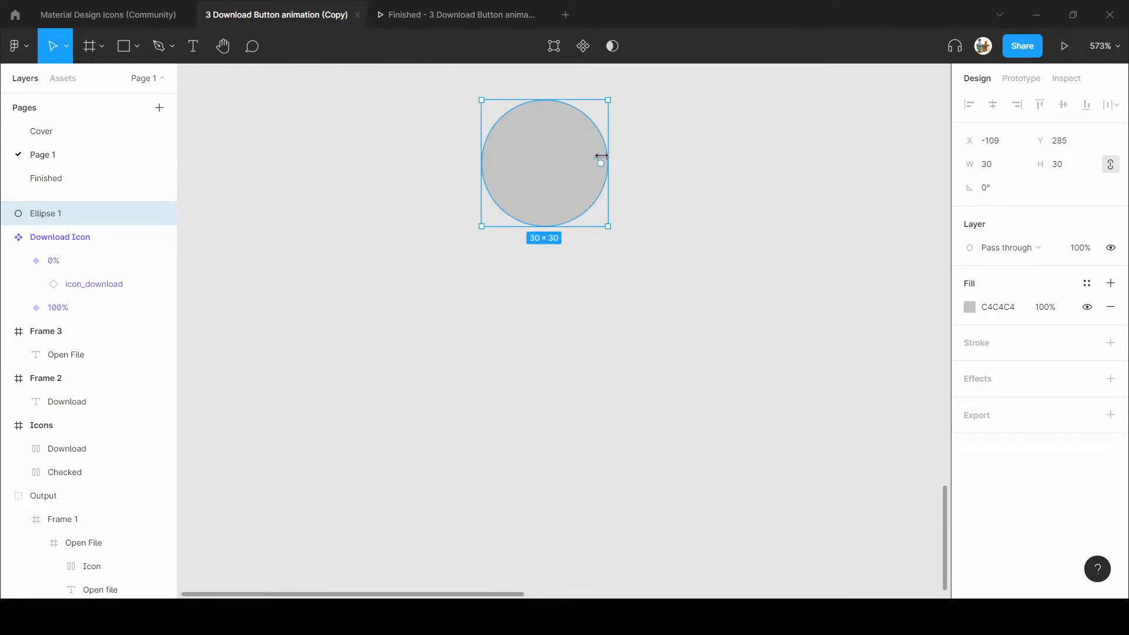
# Turn the grey circle into an open ring with a sweep of about -84% and an inner ratio of about 77%.
pyautogui.scroll(2, 602, 170)
pyautogui.click(676, 230)
pyautogui.click(570, 301)
pyautogui.moveTo(601, 310); pyautogui.dragTo(570, 353)
pyautogui.moveTo(543, 311); pyautogui.dragTo(497, 301)
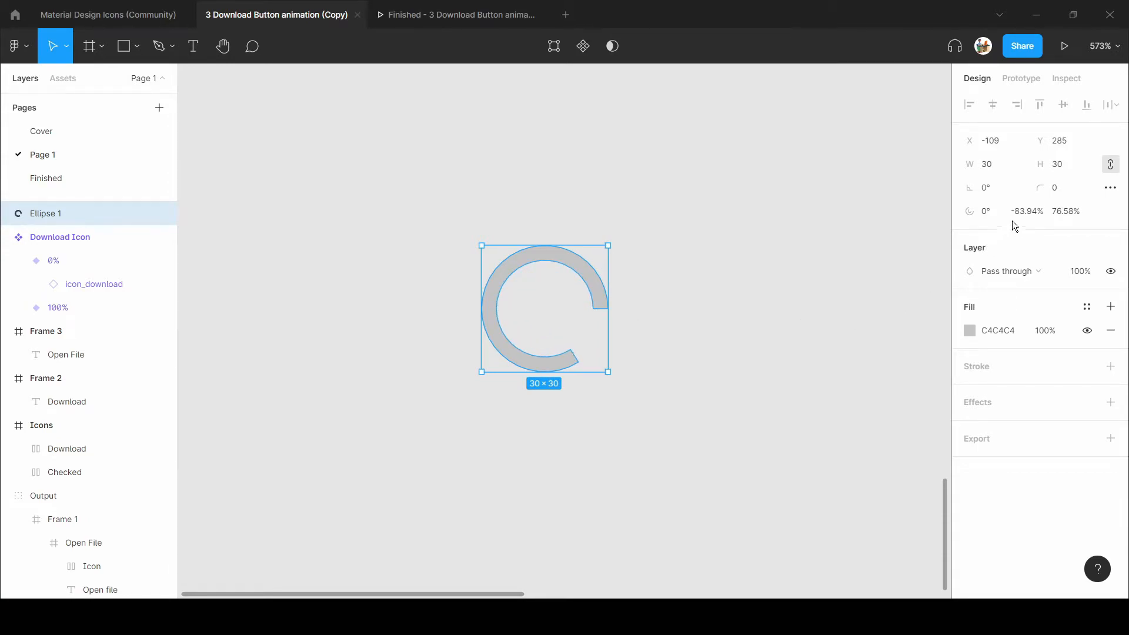
# Set the ring's arc sweep to 100% and its inner ratio to 85%.
pyautogui.click(1035, 210)
pyautogui.write('100')
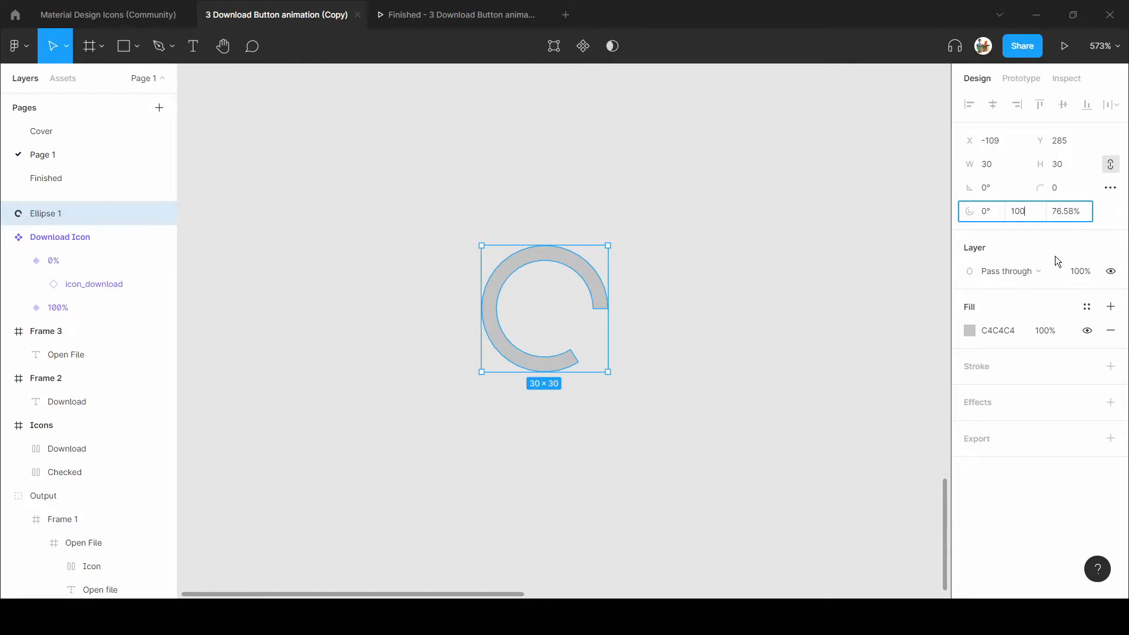
pyautogui.press('Tab')
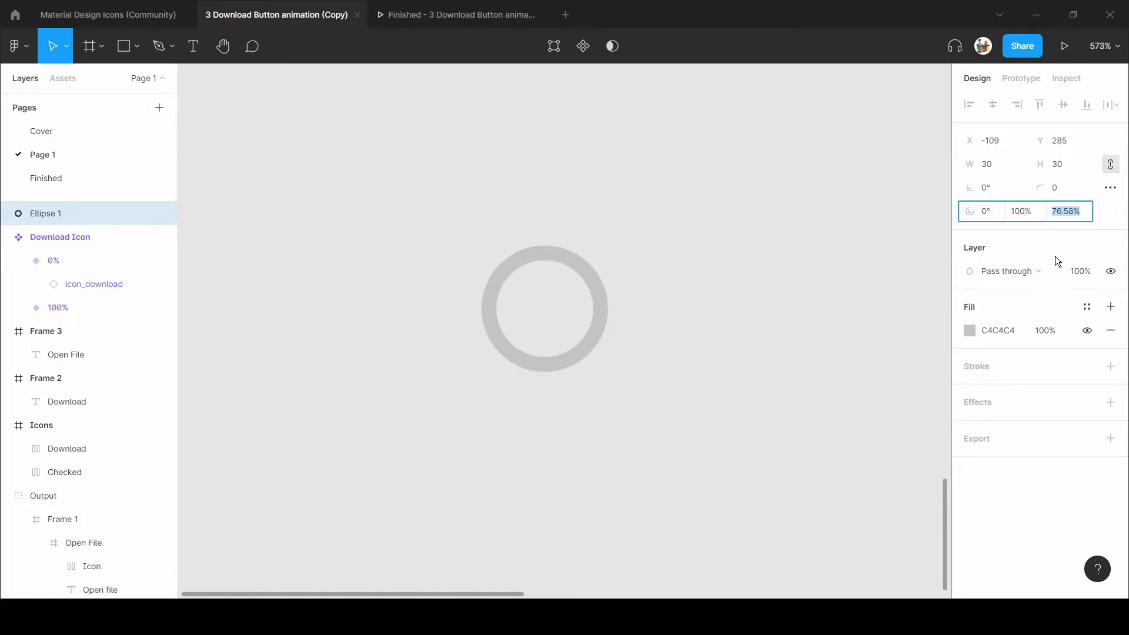
pyautogui.write('85')
pyautogui.press('Return')
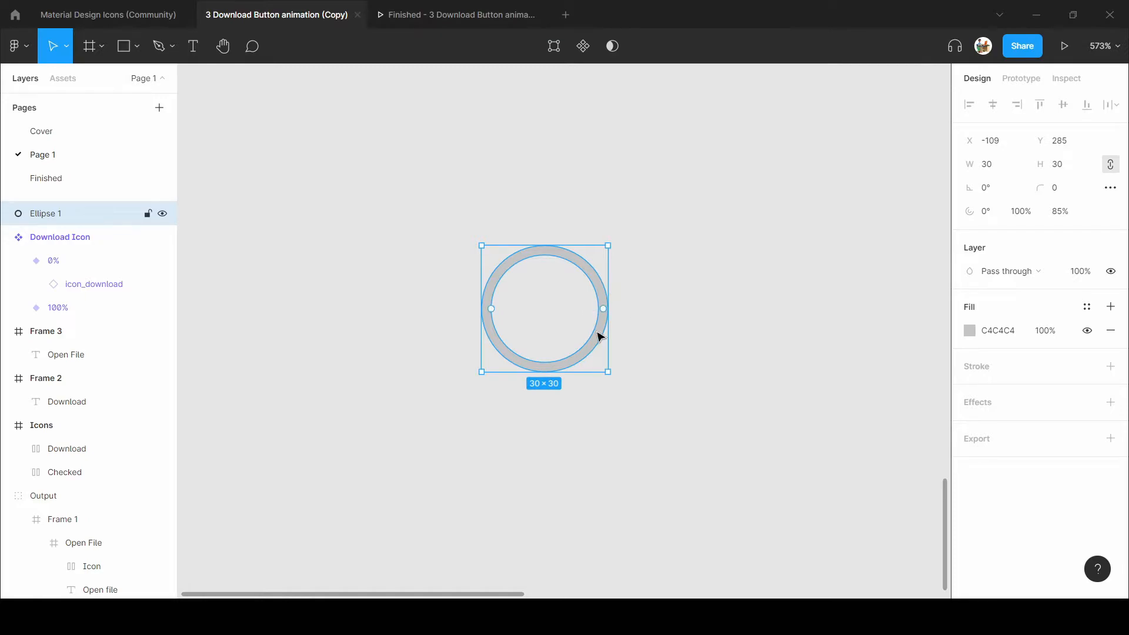
# Rename the grey ring layer as "Background".
pyautogui.doubleClick(79, 213)
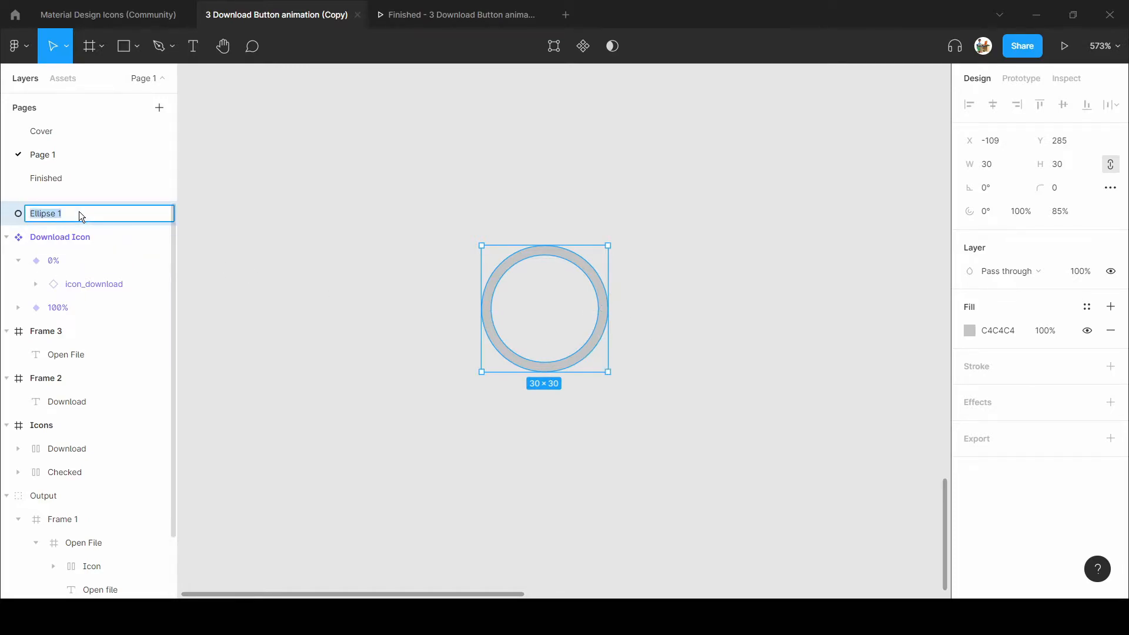
pyautogui.write('Background')
pyautogui.press('Return')
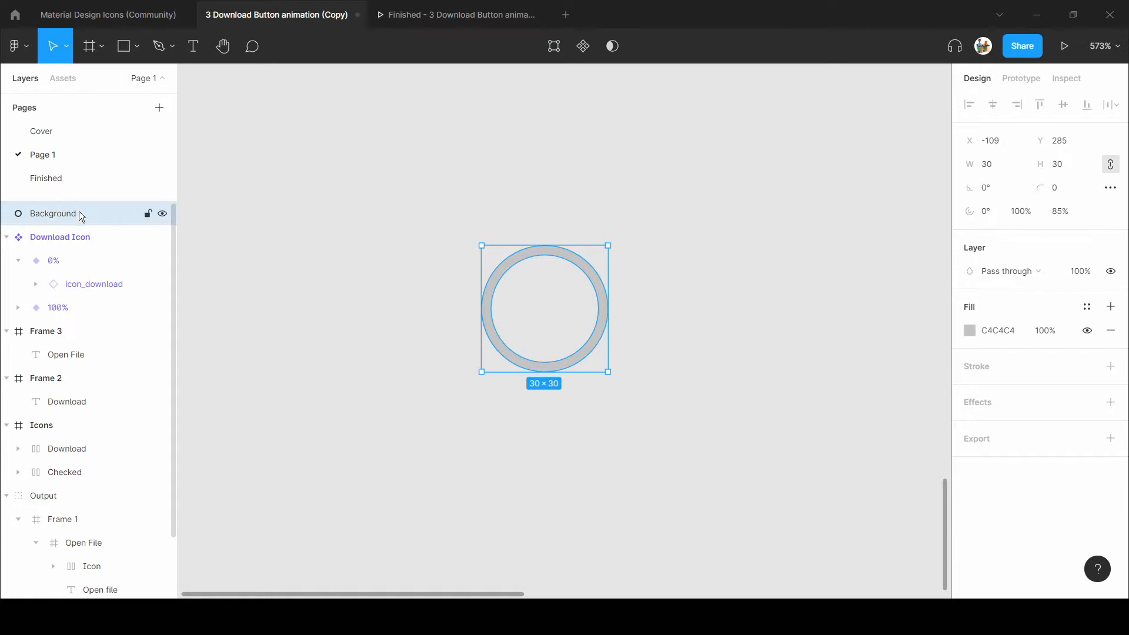
# Duplicate the Background ring beside the original and set the copy's arc sweep to 50%.
pyautogui.keyDown('alt'); pyautogui.moveTo(525, 313); pyautogui.dragTo(684, 328); pyautogui.keyUp('alt')
pyautogui.click(1029, 213)
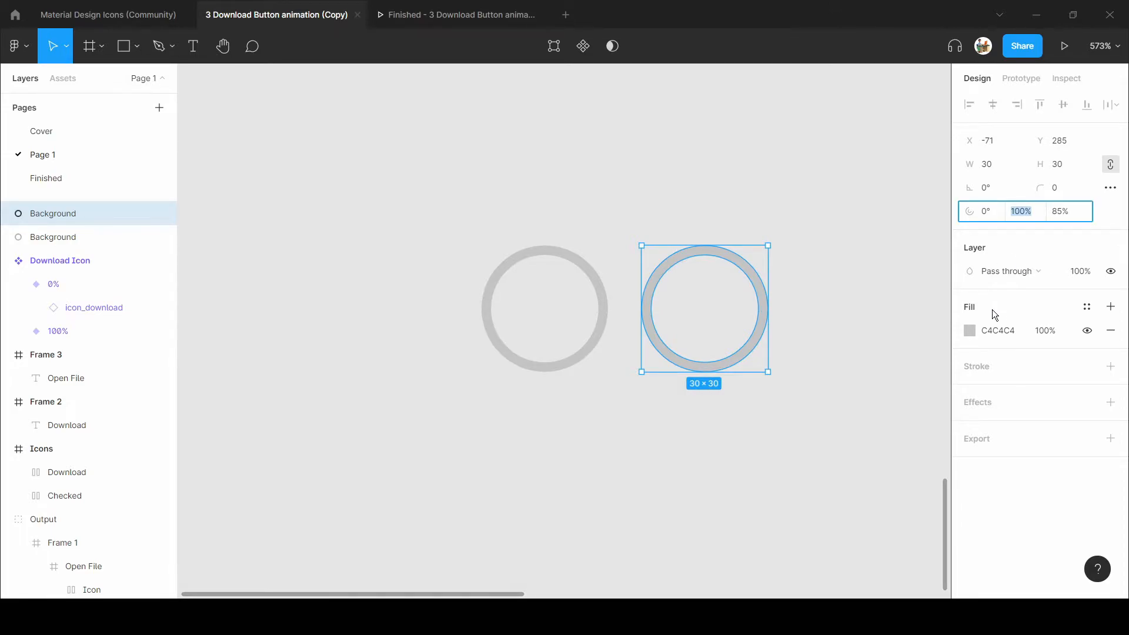
pyautogui.write('50')
pyautogui.press('Return')
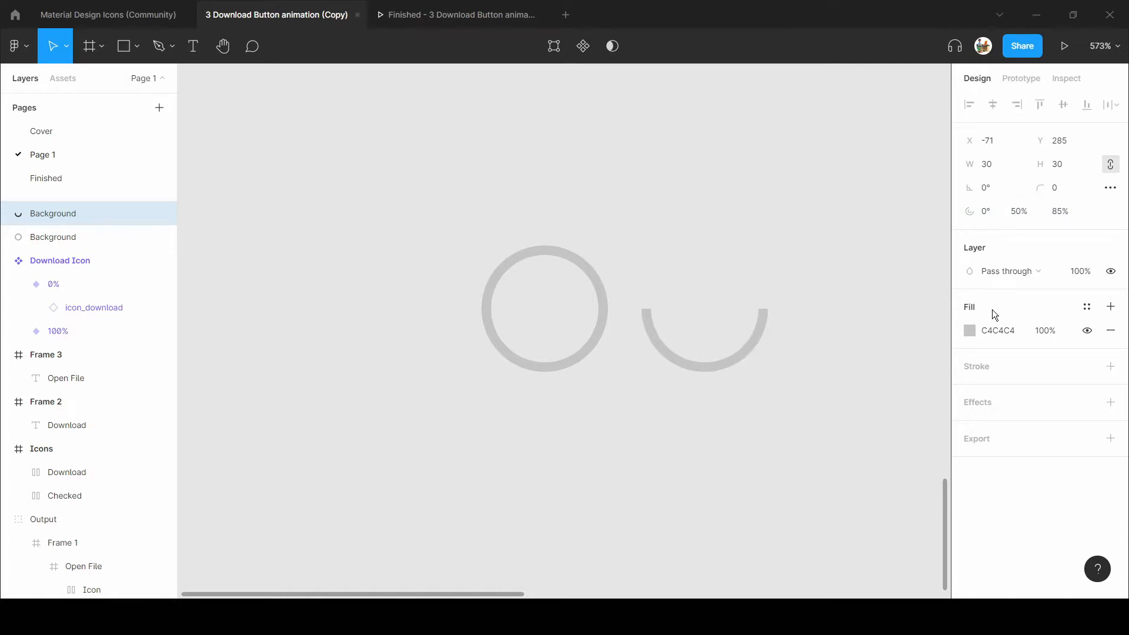
# Fill the half-ring with the green document color 2FDD92.
pyautogui.click(969, 331)
pyautogui.click(864, 466)
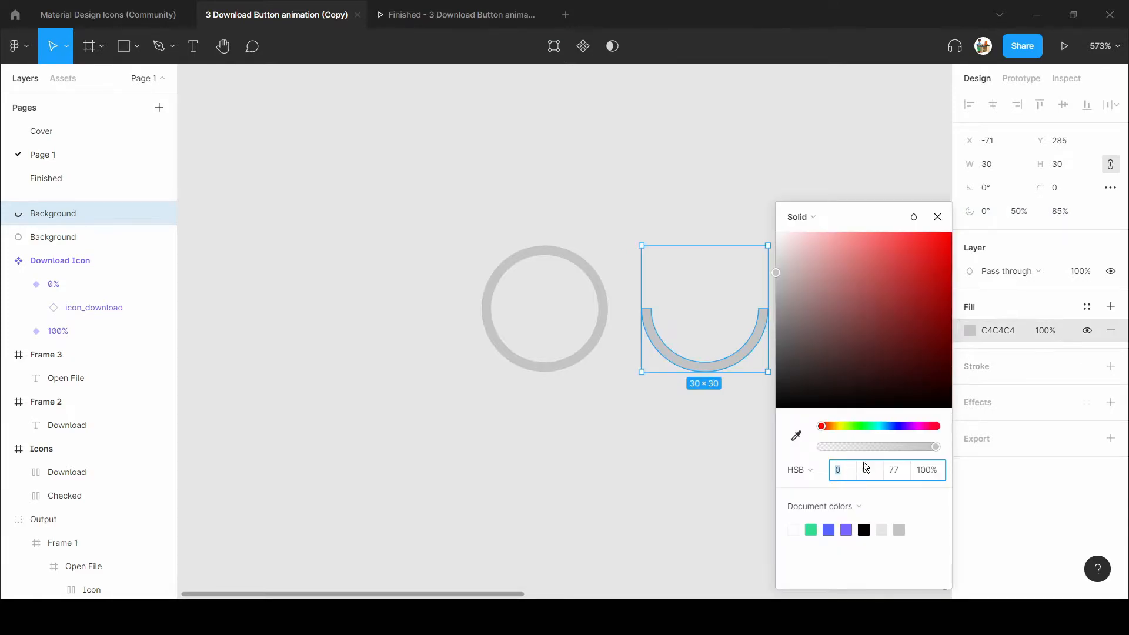
pyautogui.click(816, 530)
pyautogui.click(642, 483)
pyautogui.hscroll(3, 566, 494)
pyautogui.scroll(2, 566, 494)
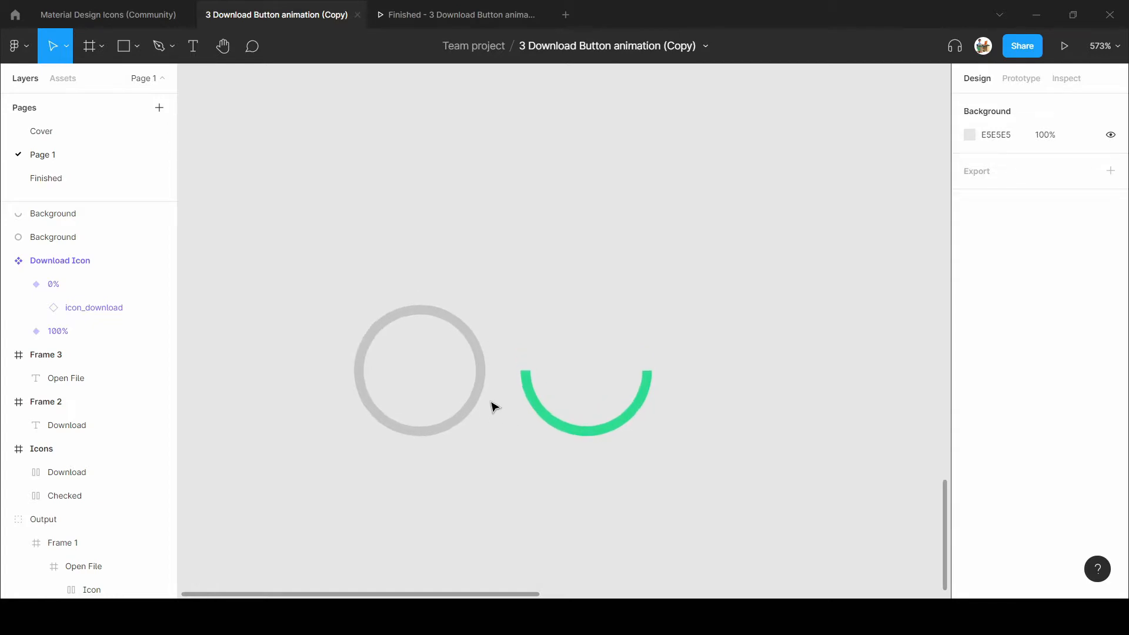
# Rotate the green half-ring to 90° and rename its layer "R 1".
pyautogui.click(556, 422)
pyautogui.moveTo(524, 292); pyautogui.dragTo(516, 441)
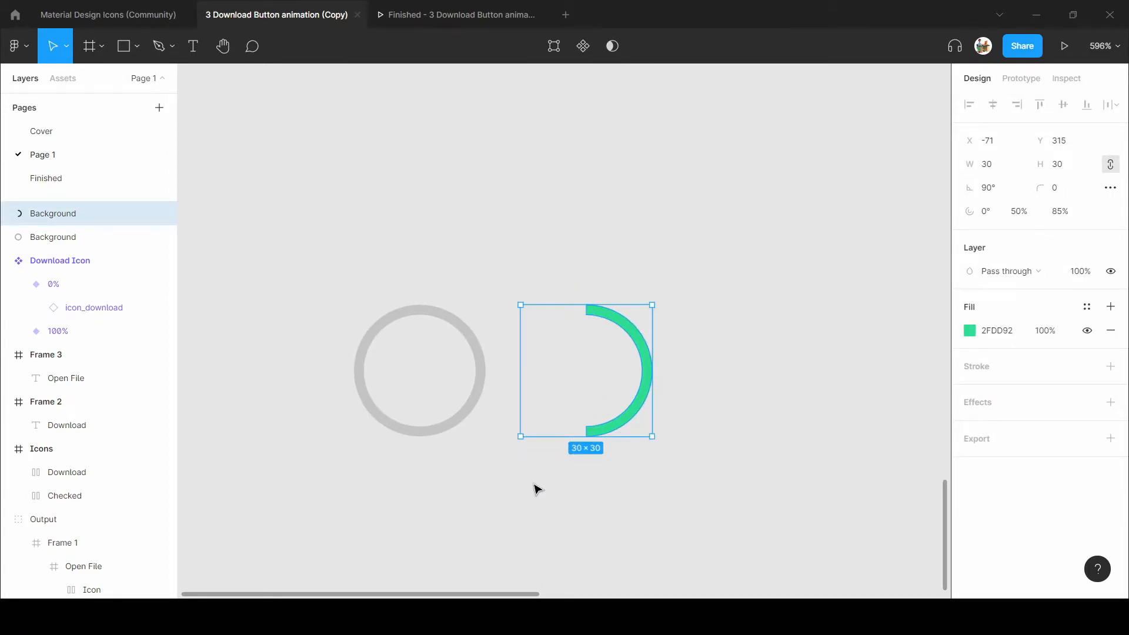
pyautogui.doubleClick(60, 211)
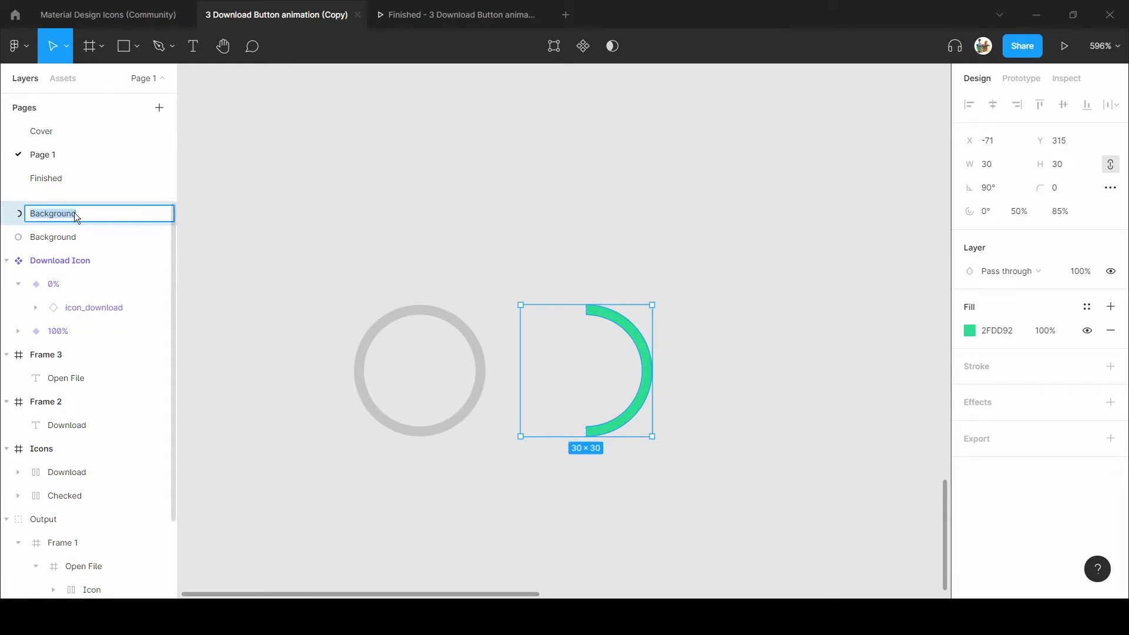
pyautogui.write('R 1')
pyautogui.press('Return')
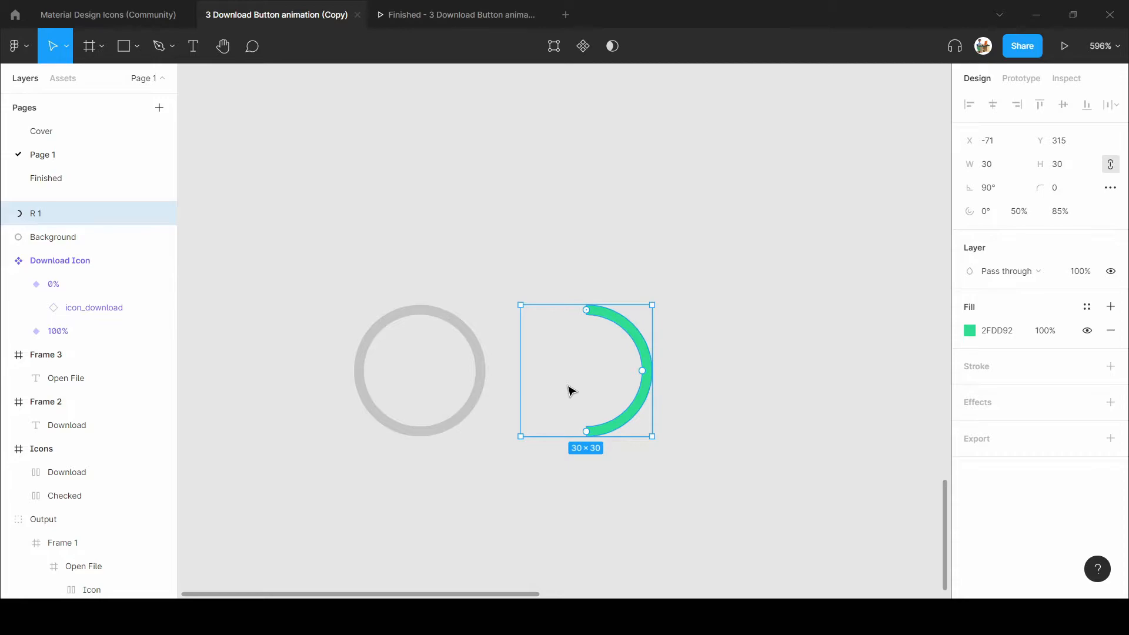
# Duplicate the R 1 half-ring in place, undoing a trial sideways shift of the copy.
pyautogui.hotkey('ctrl', 'd')
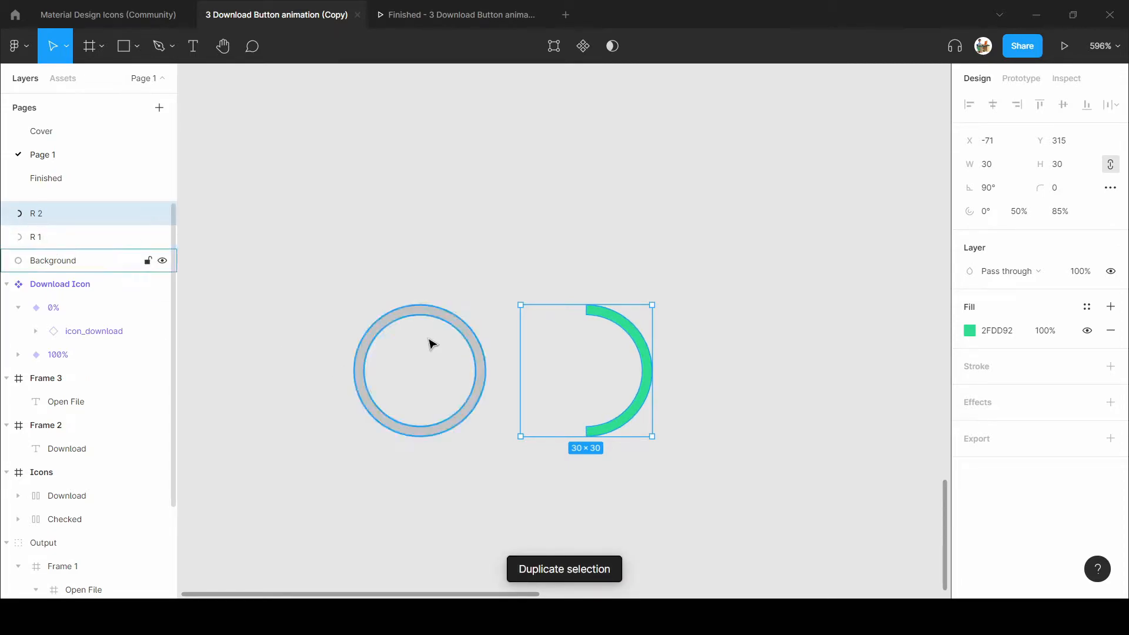
pyautogui.moveTo(597, 378); pyautogui.dragTo(651, 378)
pyautogui.hotkey('ctrl', 'z')
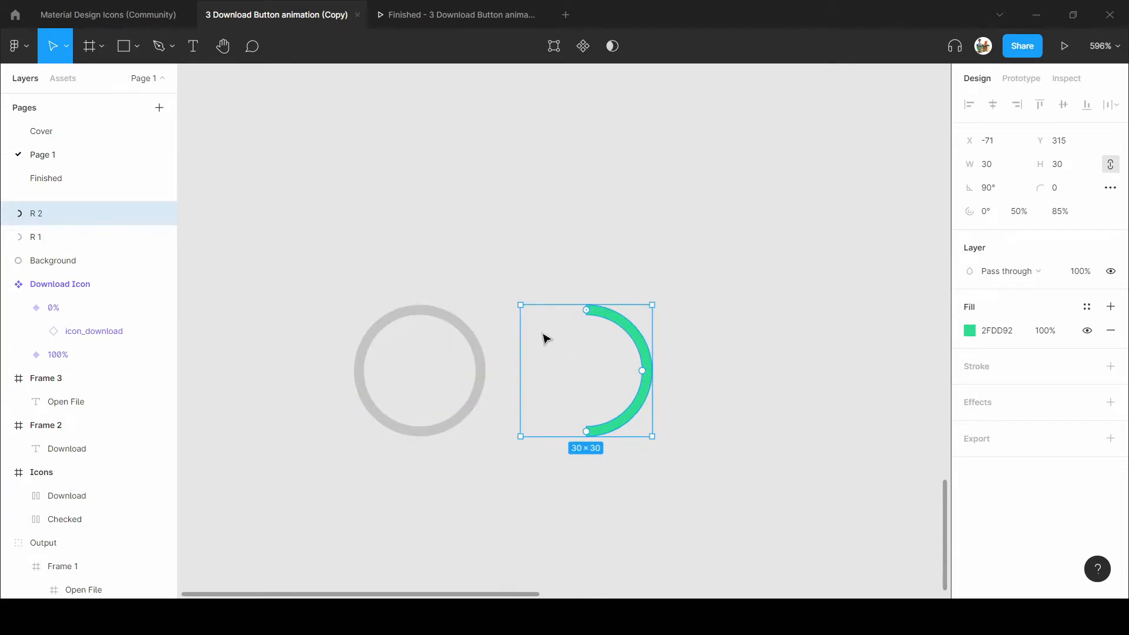
# Move both R 1 and R 2 half-rings together onto the grey Background ring, aligned with its right half.
pyautogui.click(598, 275)
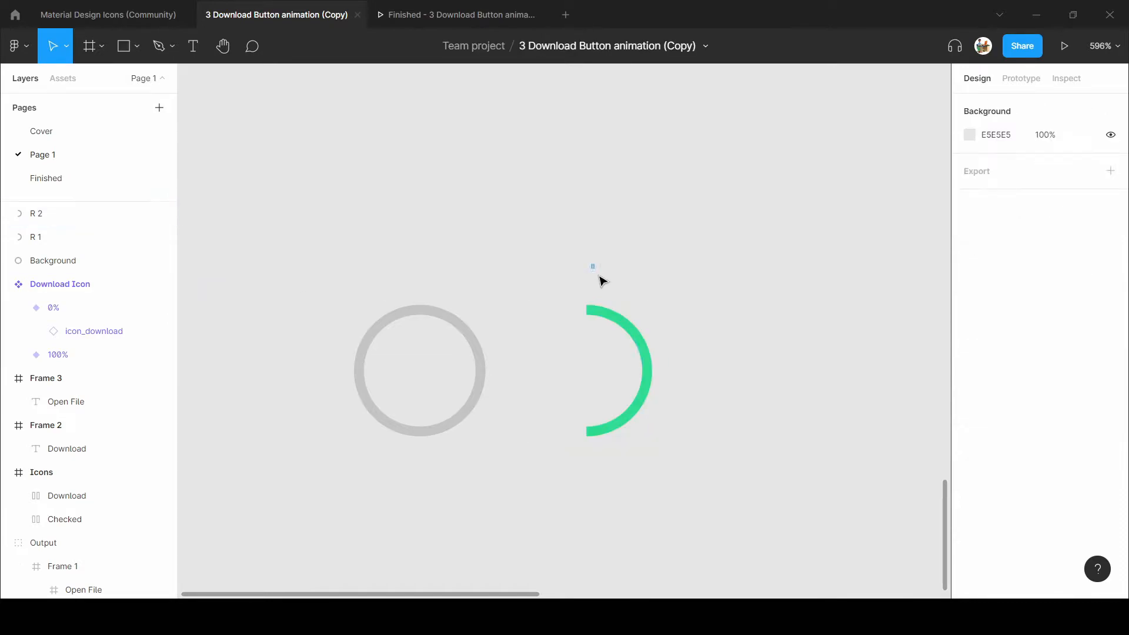
pyautogui.moveTo(598, 275); pyautogui.dragTo(700, 509)
pyautogui.moveTo(629, 421); pyautogui.dragTo(414, 420)
pyautogui.scroll(5, 320, 365)
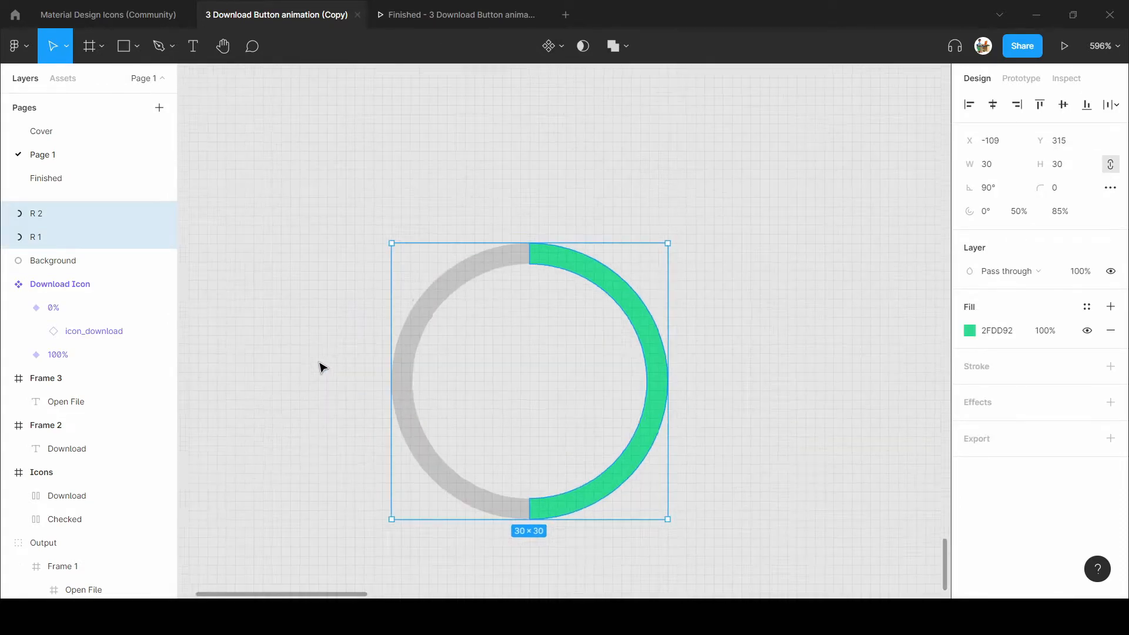
pyautogui.click(564, 224)
pyautogui.scroll(-3, 565, 300)
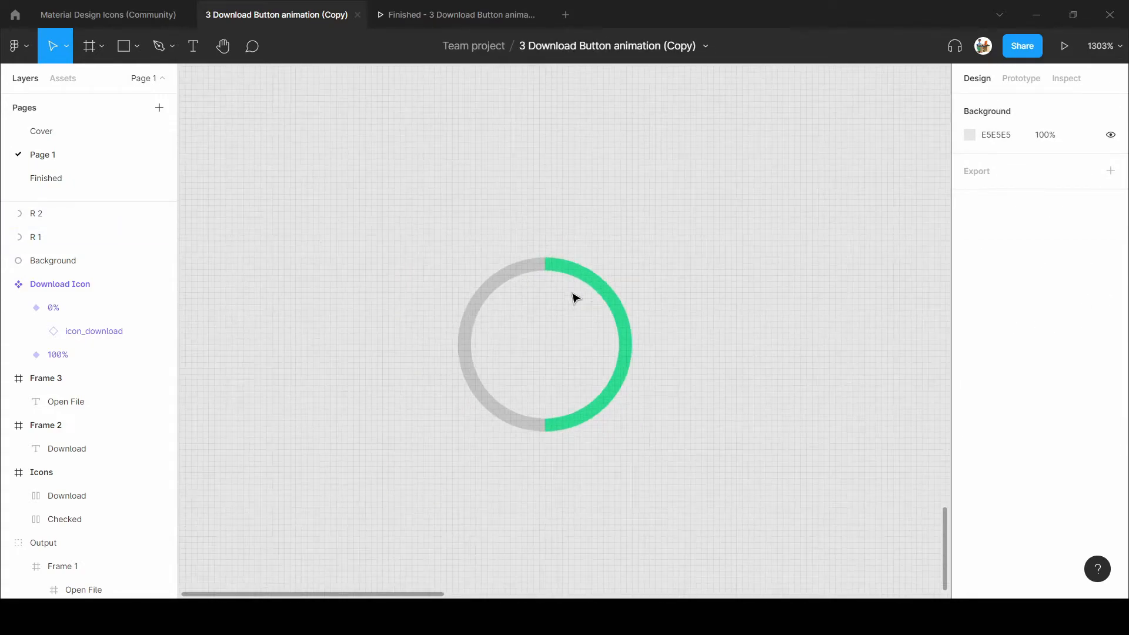
# Duplicate the R 2 half-ring, rename the copy "L 1" and rotate it to -90° to cover the ring's left half.
pyautogui.click(594, 292)
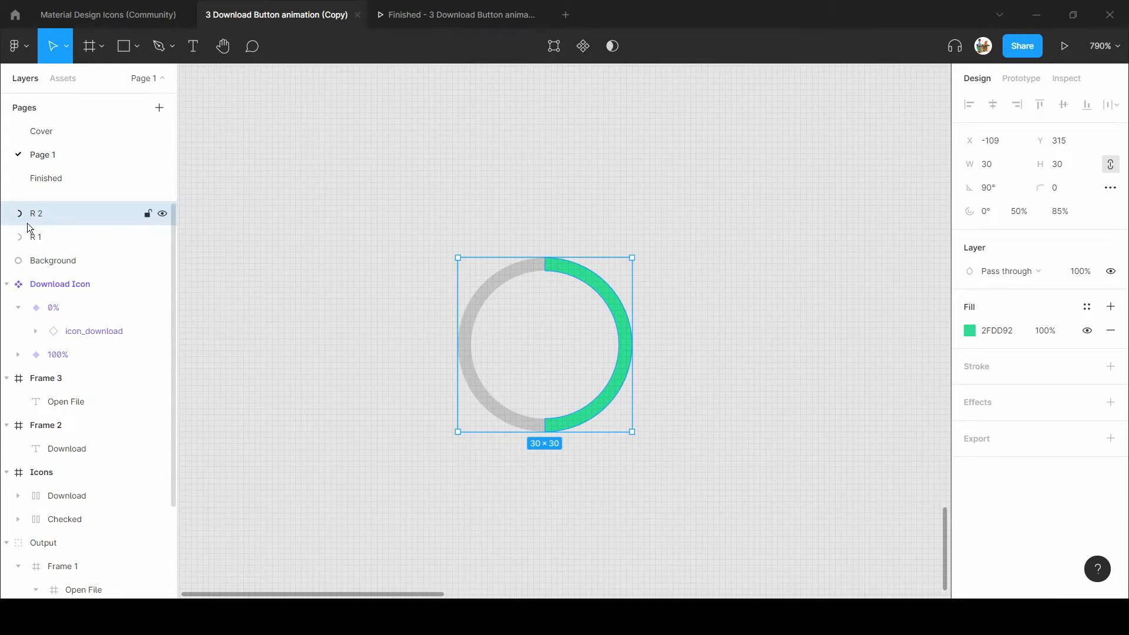
pyautogui.hotkey('ctrl', 'd')
pyautogui.doubleClick(46, 221)
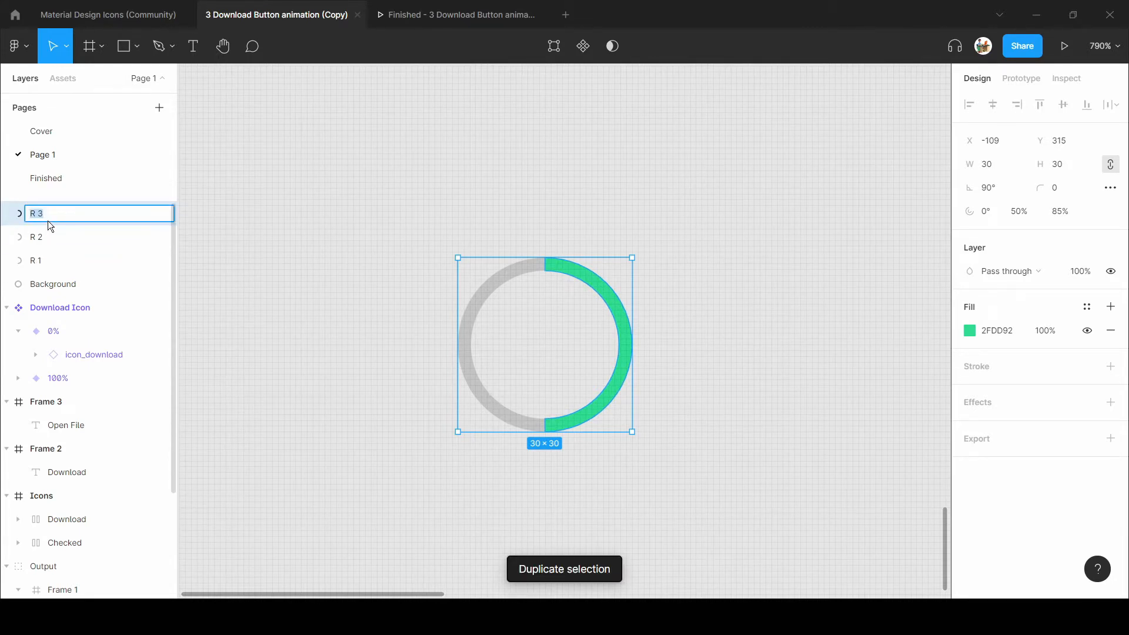
pyautogui.write('L 1')
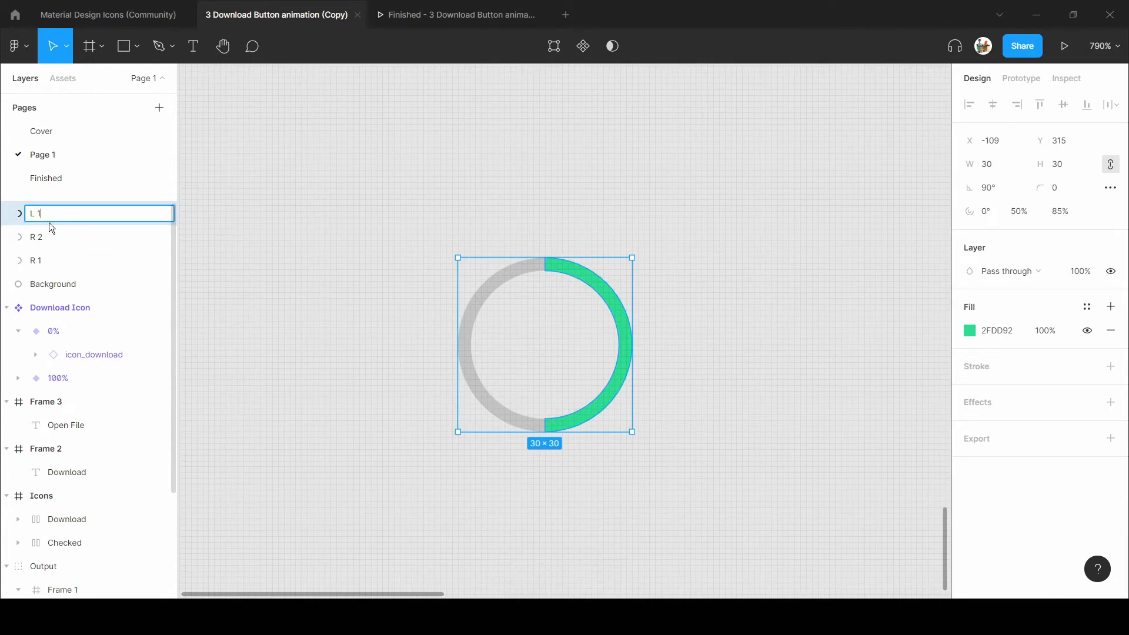
pyautogui.press('Return')
pyautogui.moveTo(633, 250); pyautogui.dragTo(458, 431)
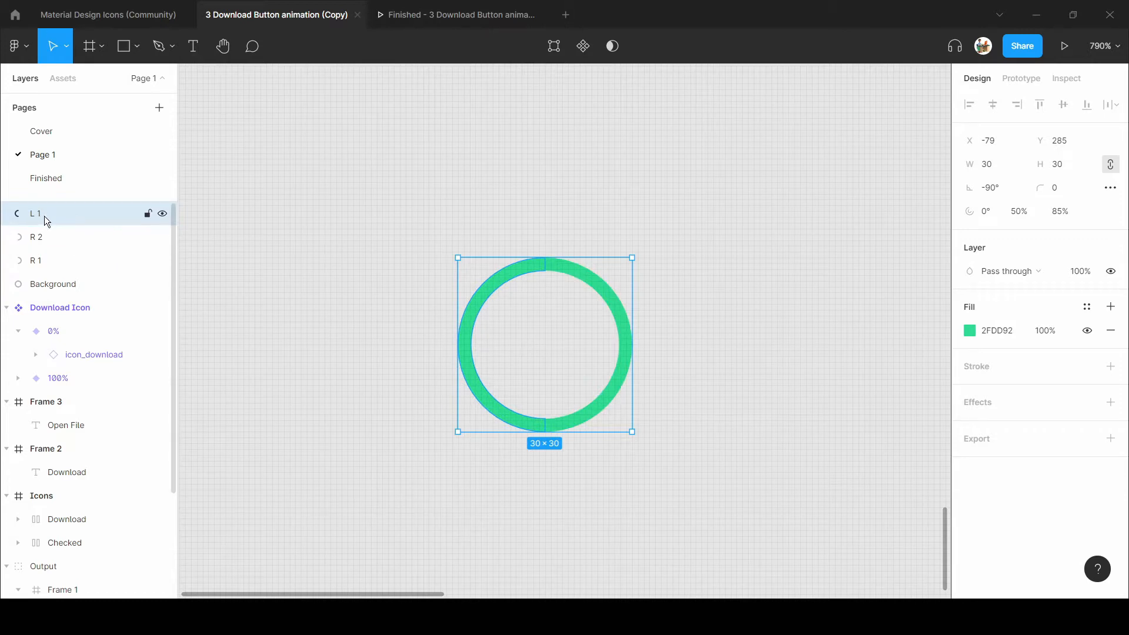
# Duplicate the L 1 half-ring in place and select both left half-rings together.
pyautogui.hotkey('ctrl', 'd')
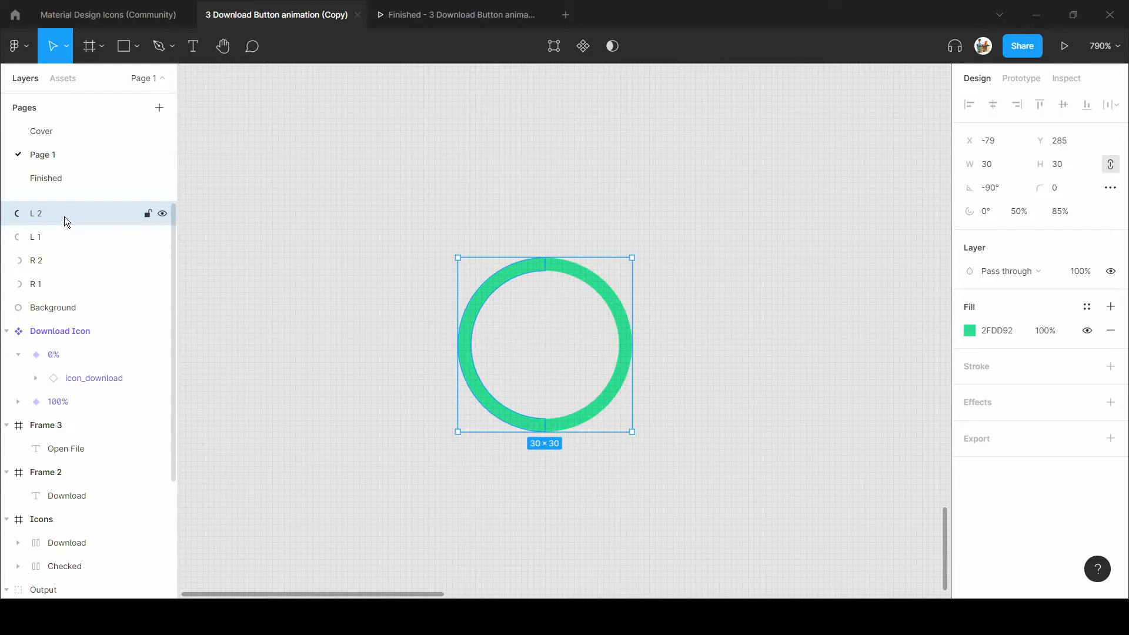
pyautogui.keyDown('shift'); pyautogui.click(46, 237); pyautogui.keyUp('shift')
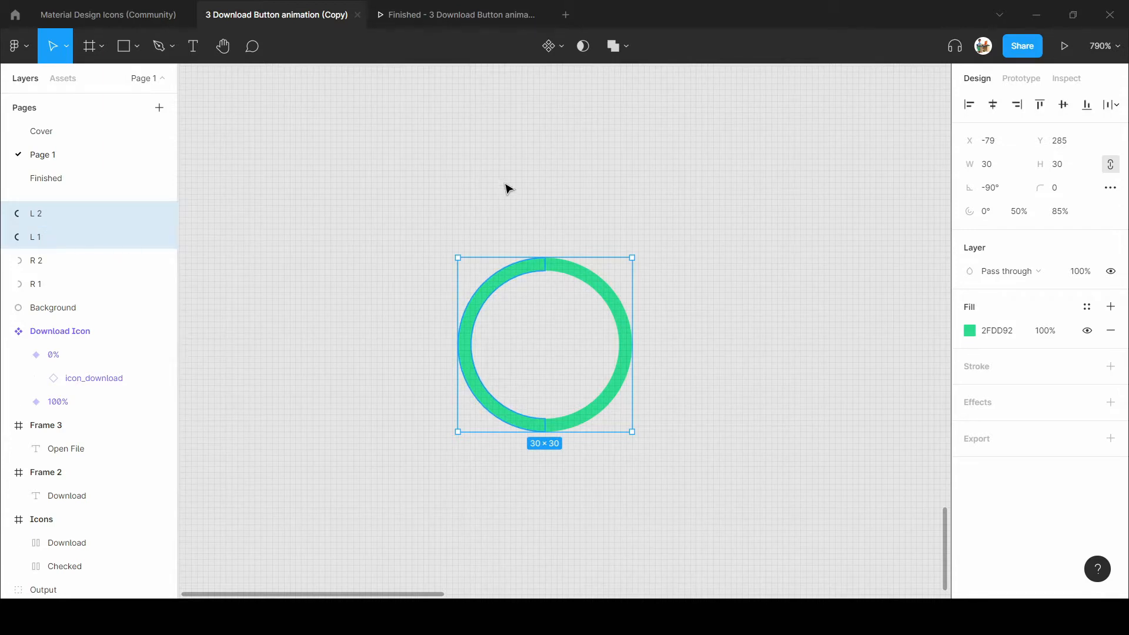
# Mask the two left half-rings, L 1 and L 2, together and the two right half-rings, R 1 and R 2, together.
pyautogui.click(584, 48)
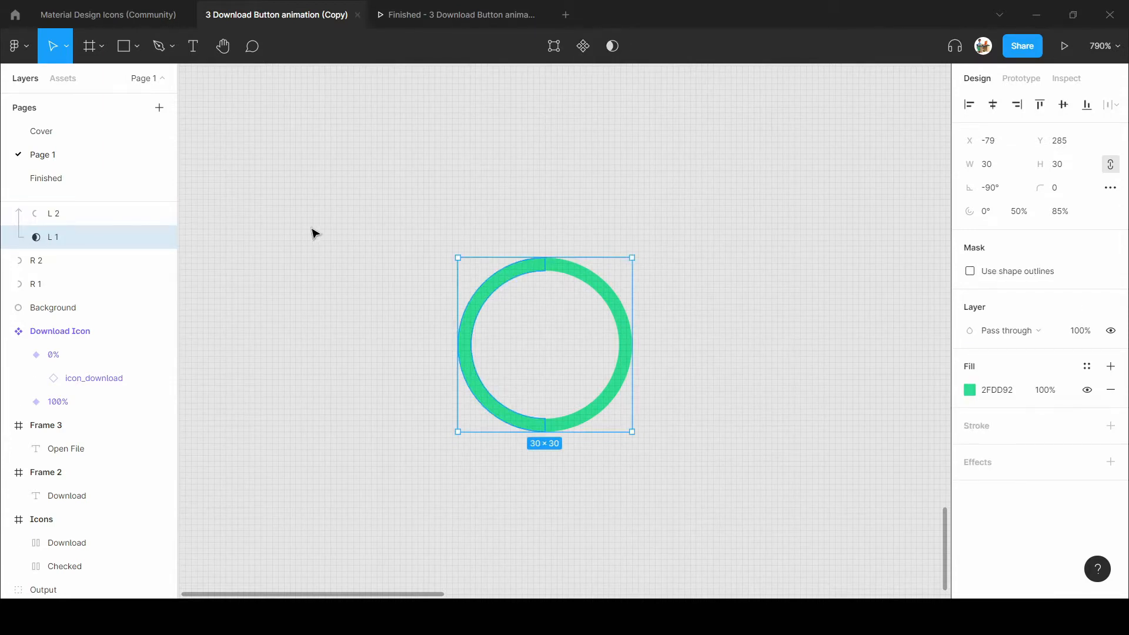
pyautogui.click(36, 262)
pyautogui.keyDown('shift'); pyautogui.click(40, 286); pyautogui.keyUp('shift')
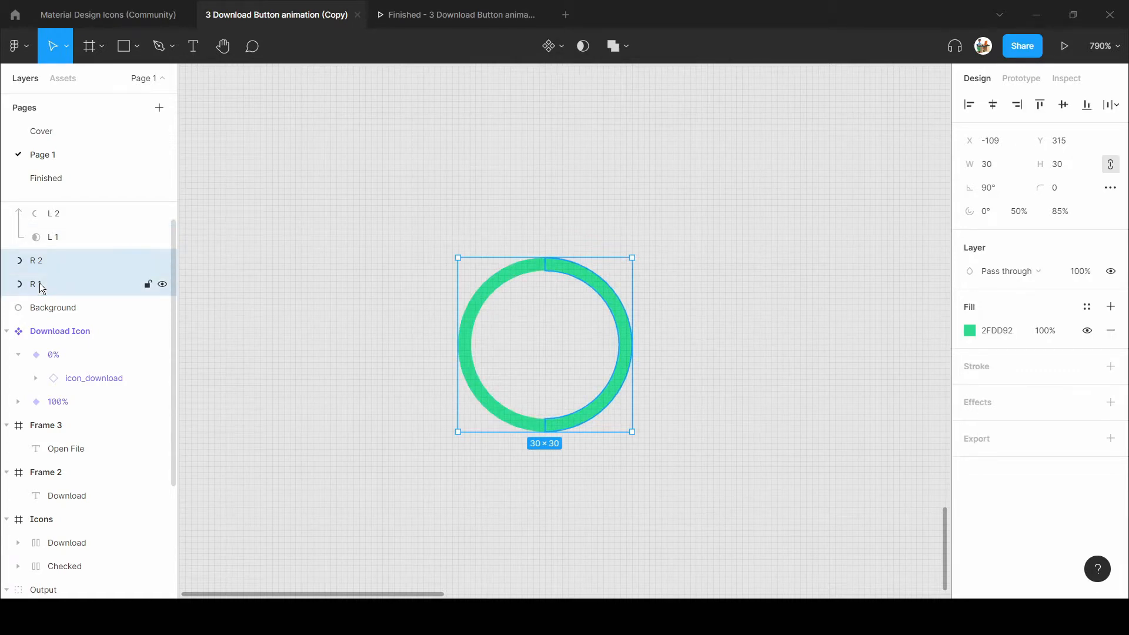
pyautogui.click(581, 53)
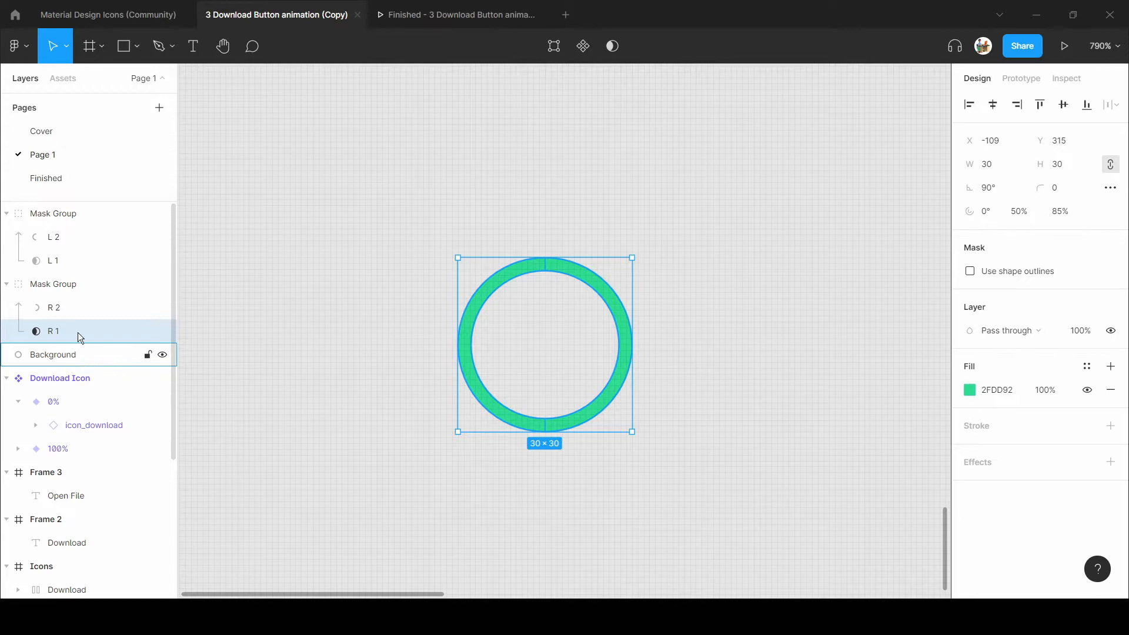
# Rename the left half-ring mask group "Mask L" and the right one "Mask R", collapsing both groups.
pyautogui.doubleClick(53, 213)
pyautogui.write('Mask L')
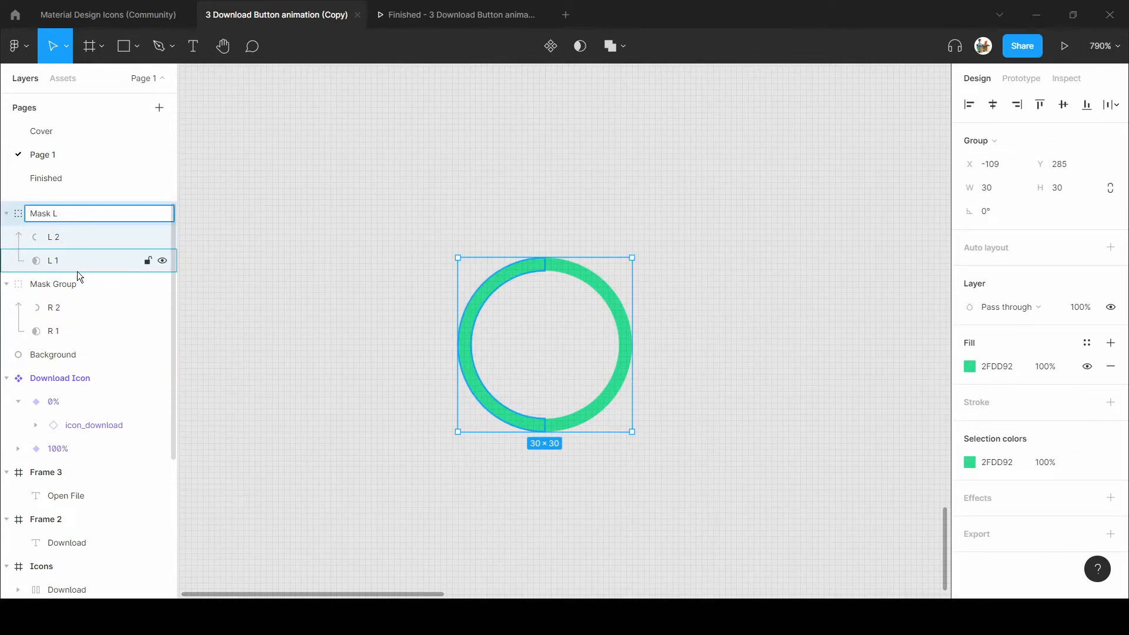
pyautogui.doubleClick(70, 285)
pyautogui.write('Mas')
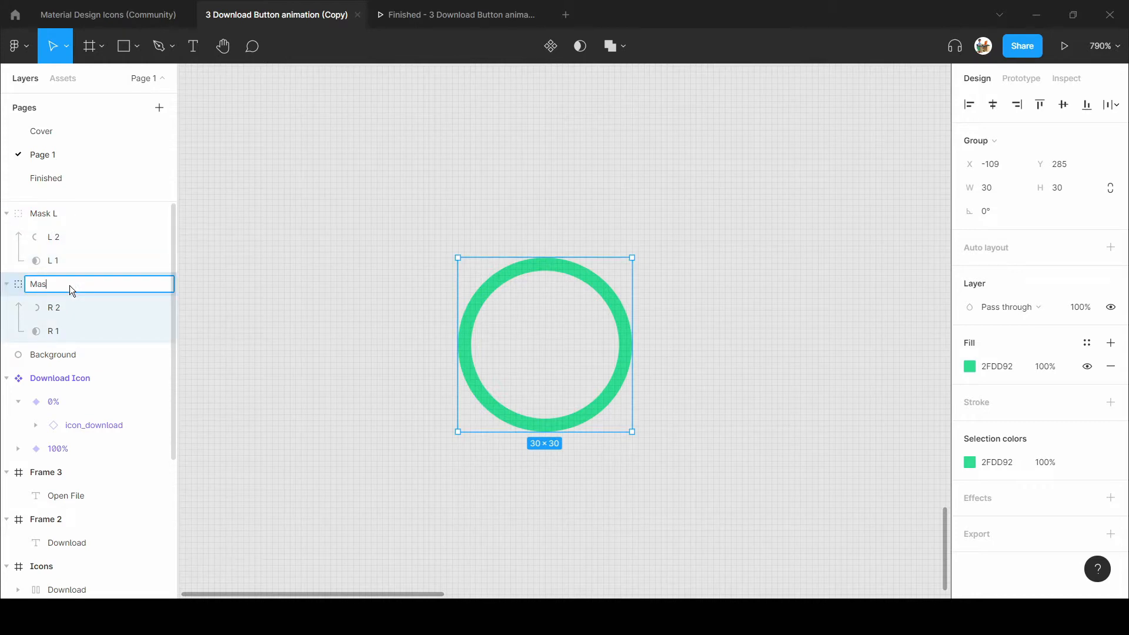
pyautogui.write('k R')
pyautogui.click(5, 284)
pyautogui.click(6, 214)
pyautogui.click(36, 264)
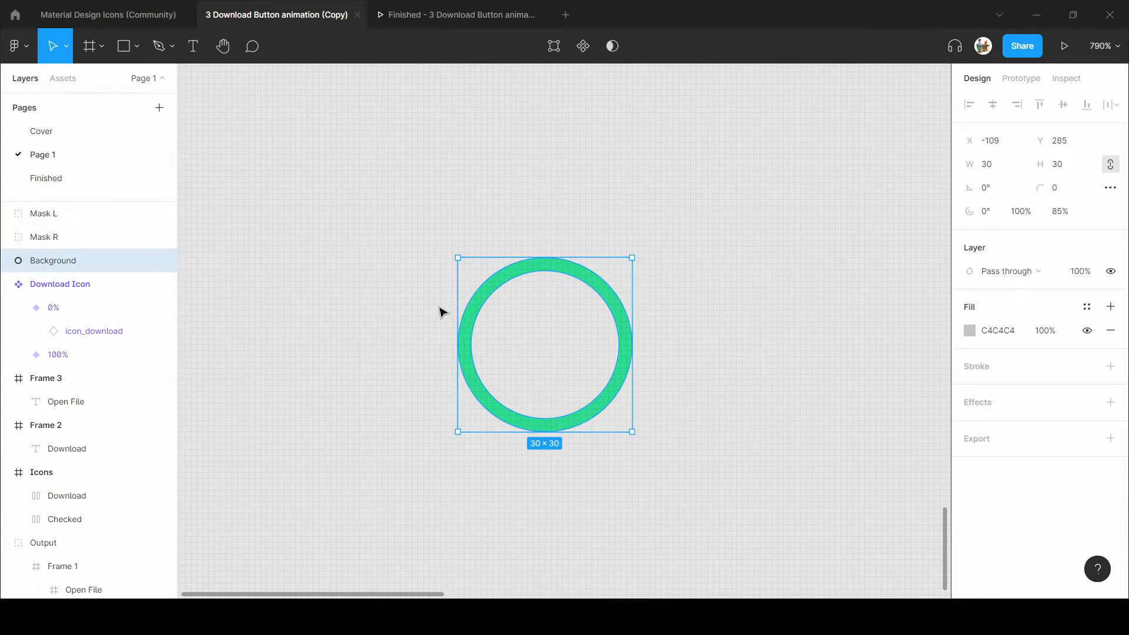
# Rotate R 2 inside Mask R to -90° and L 2 inside Mask L to 90°, hiding both green half-rings.
pyautogui.click(418, 242)
pyautogui.doubleClick(514, 277)
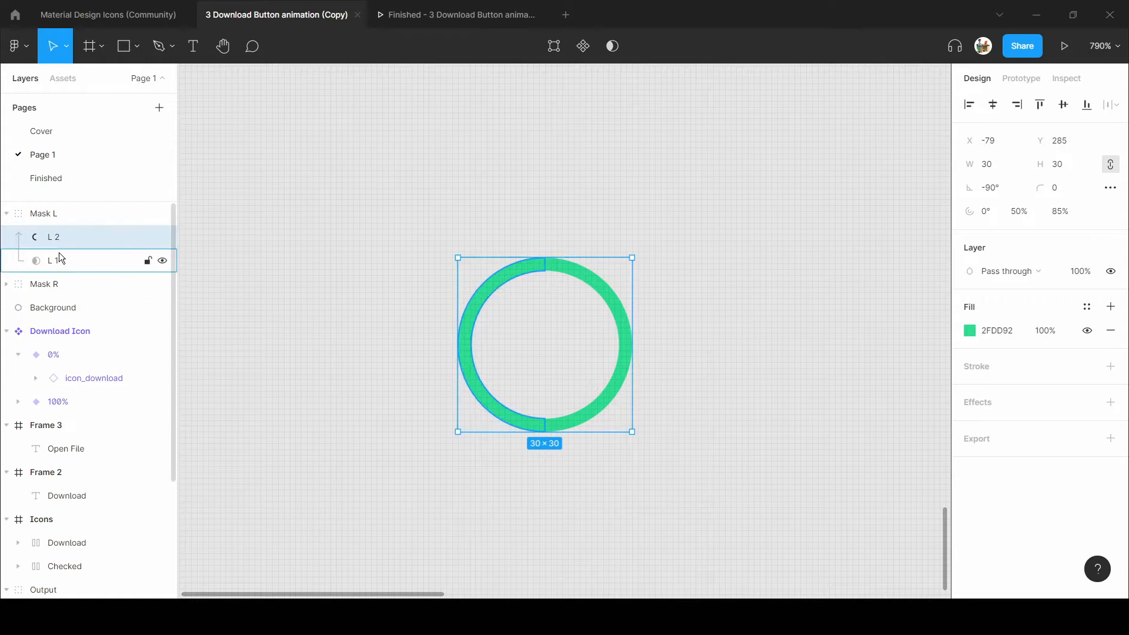
pyautogui.click(53, 289)
pyautogui.click(52, 306)
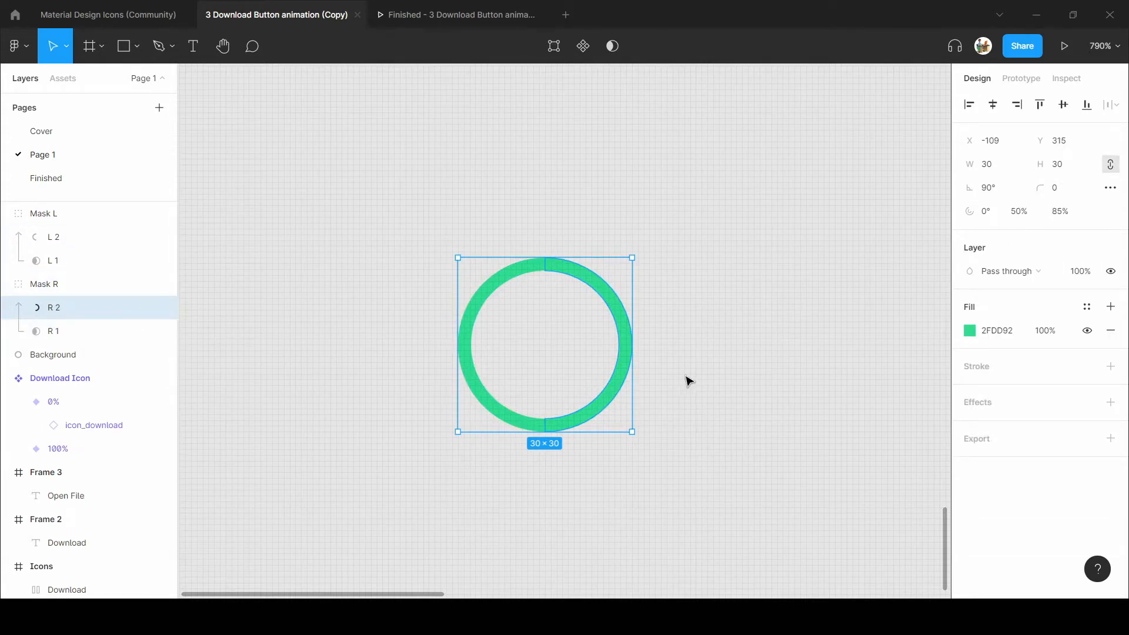
pyautogui.moveTo(640, 257); pyautogui.dragTo(461, 429)
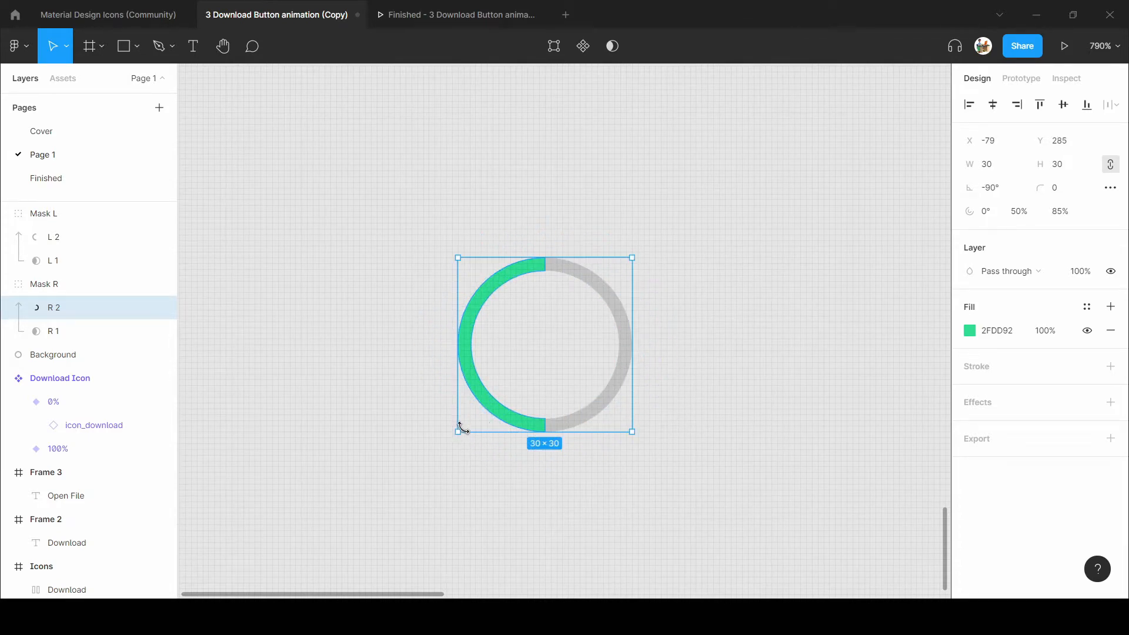
pyautogui.click(63, 233)
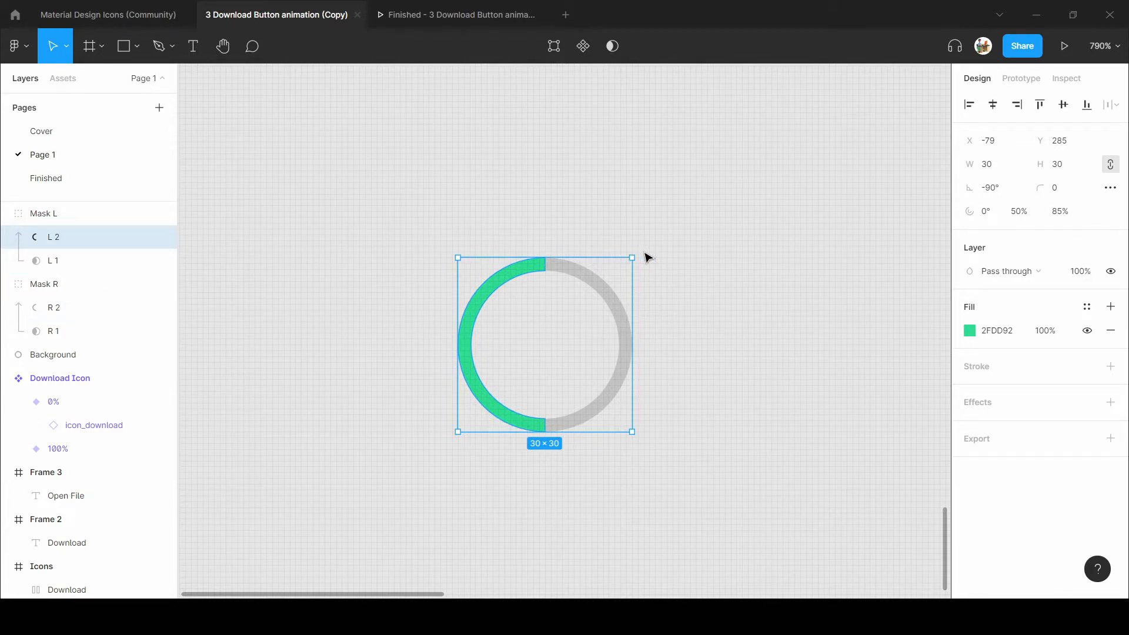
pyautogui.moveTo(639, 252); pyautogui.dragTo(464, 429)
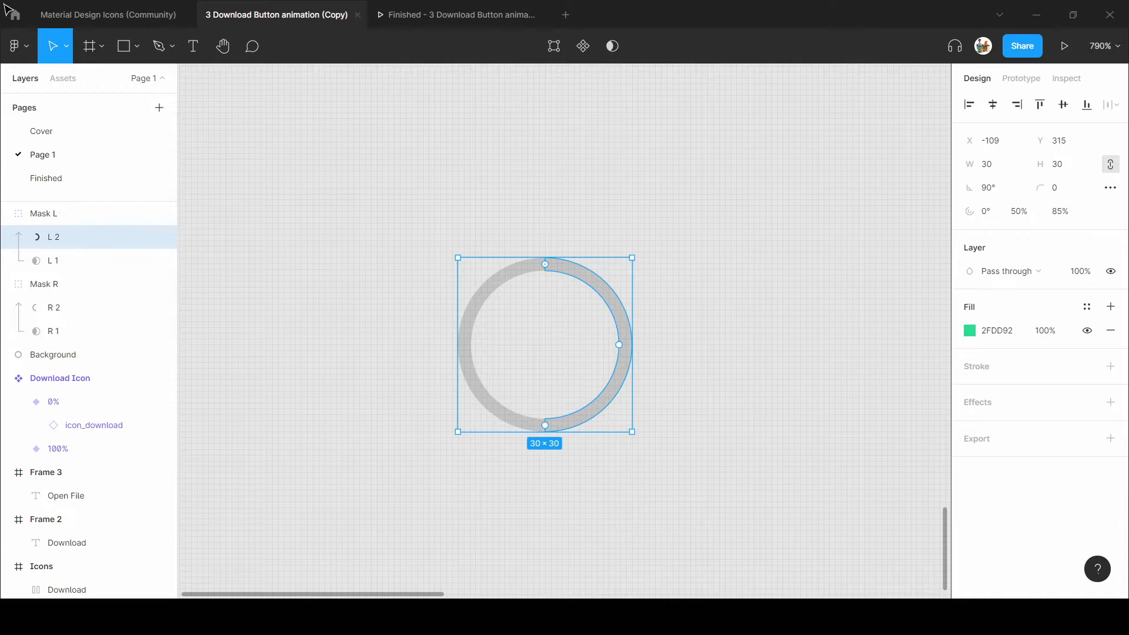
# Frame Mask L, Mask R and the Background ring together and name the frame "Progress / 0".
pyautogui.click(419, 211)
pyautogui.moveTo(415, 198); pyautogui.dragTo(685, 511)
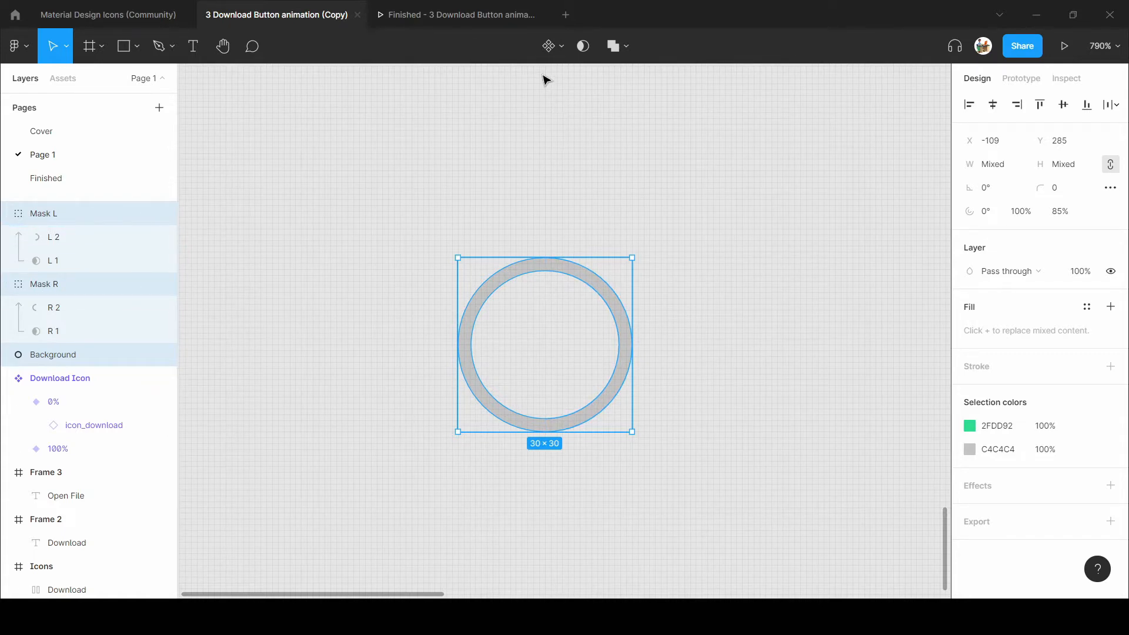
pyautogui.rightClick(510, 312)
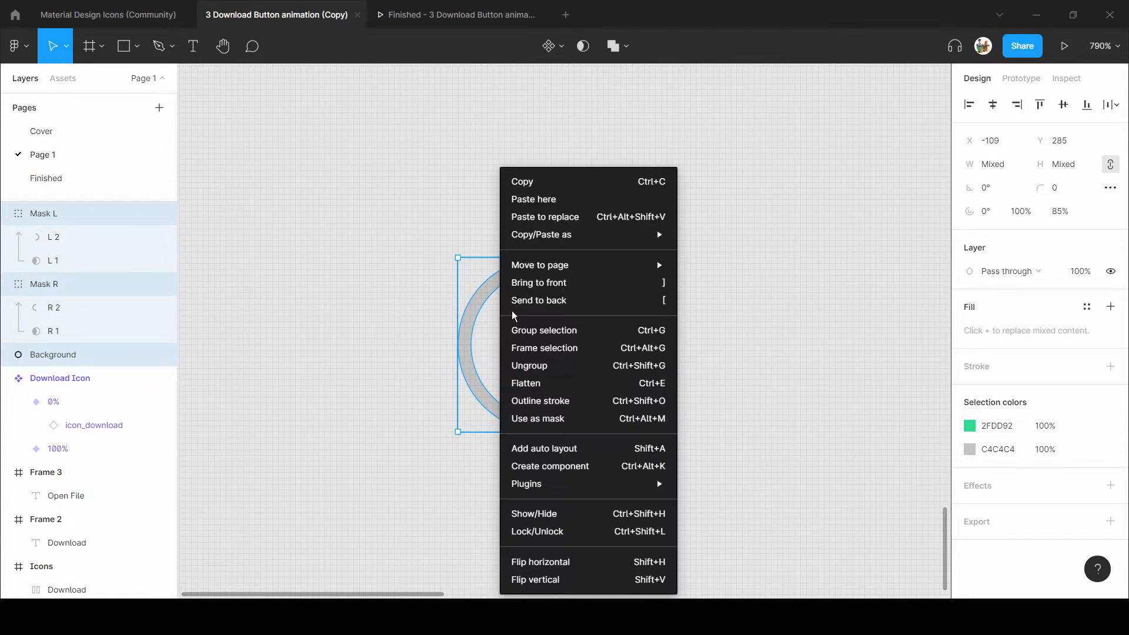
pyautogui.click(534, 348)
pyautogui.doubleClick(52, 216)
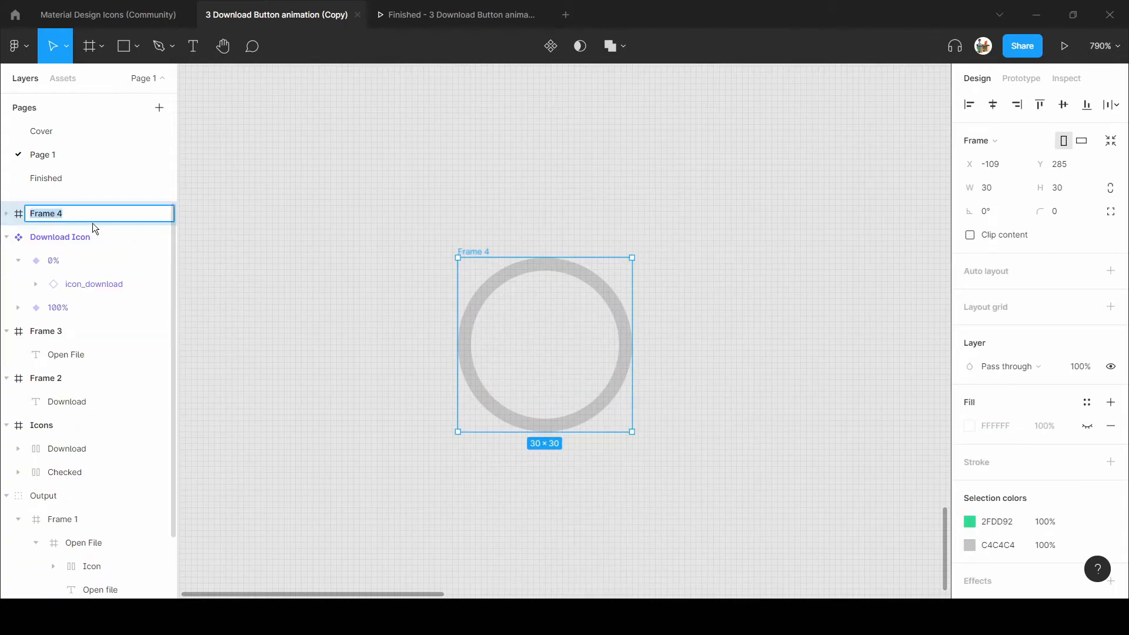
pyautogui.write('Progress /')
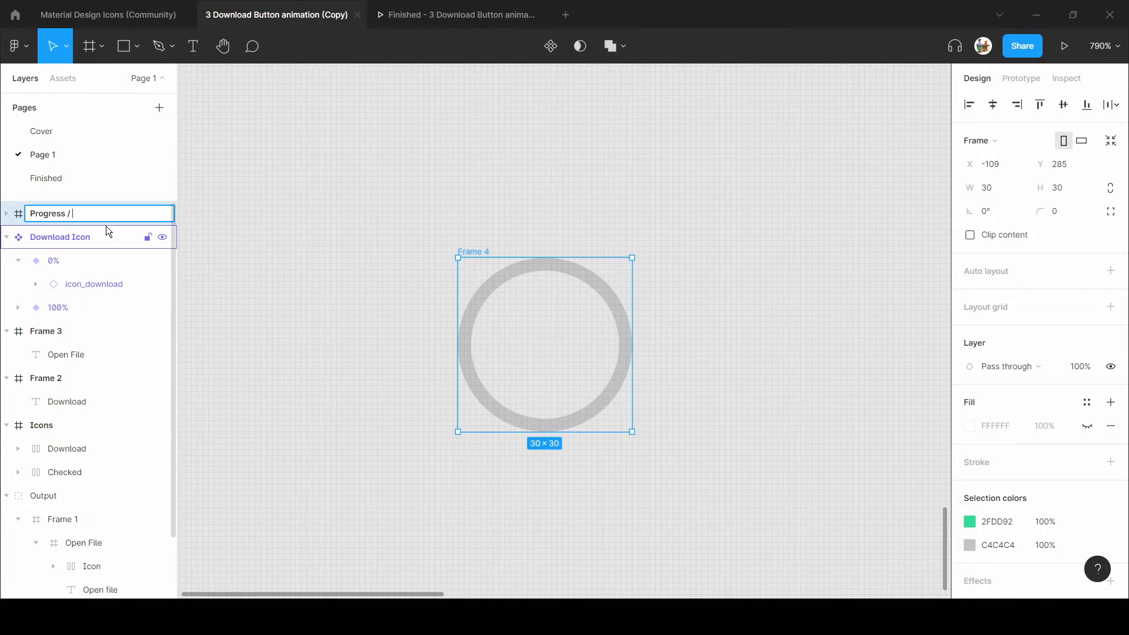
pyautogui.press('Return')
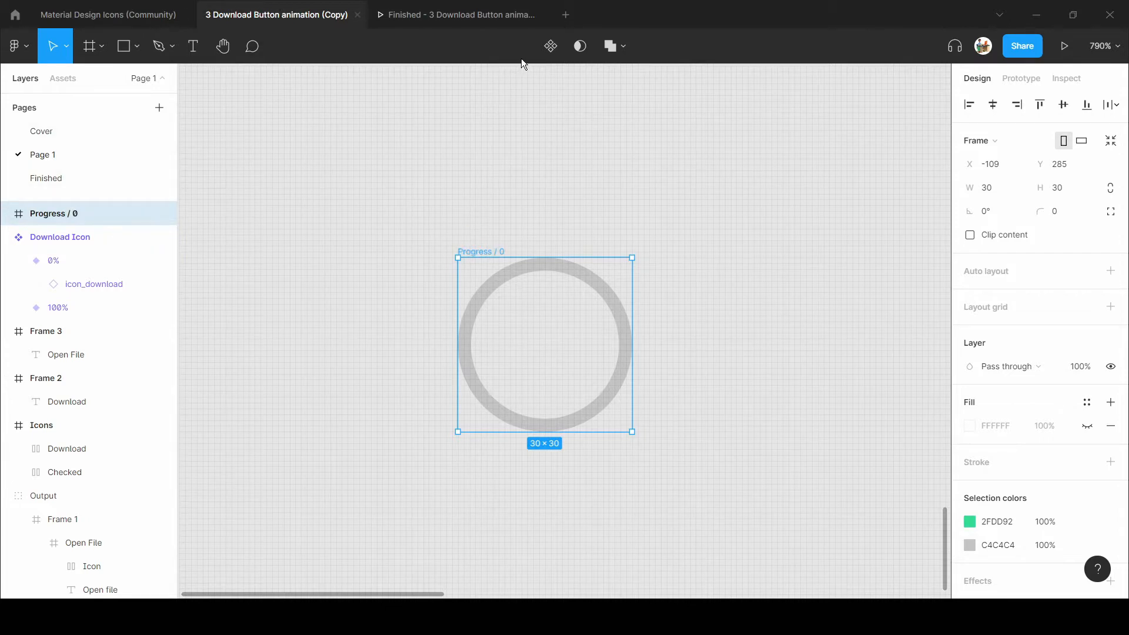
# Convert the Progress / 0 frame into a component and add a second variant named 50.
pyautogui.click(550, 50)
pyautogui.moveTo(541, 357); pyautogui.dragTo(377, 219)
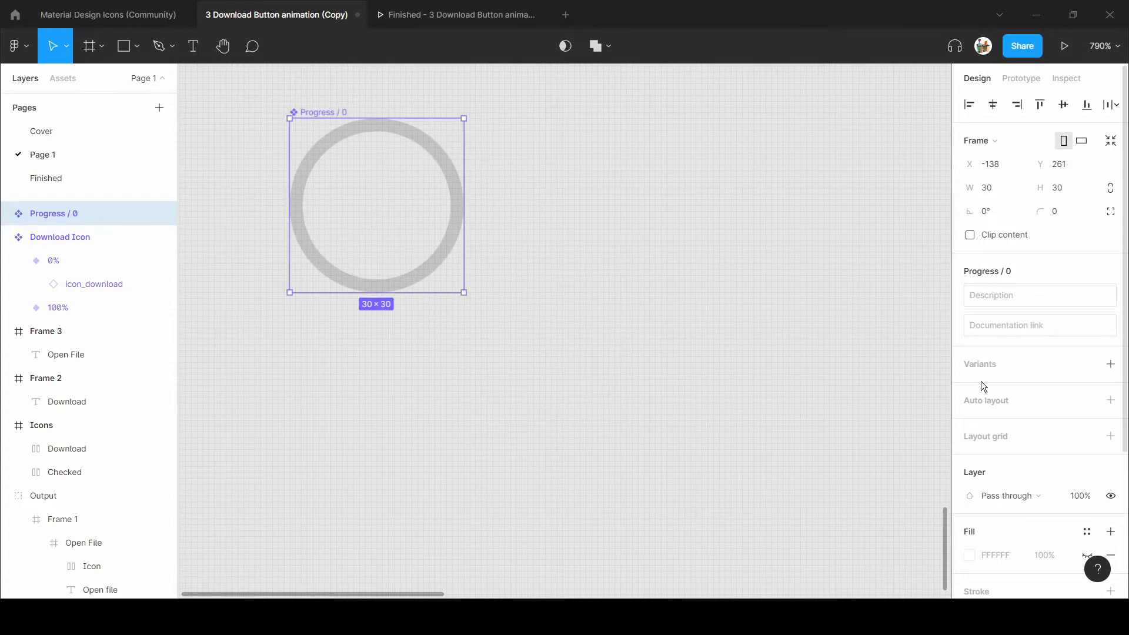
pyautogui.click(1109, 366)
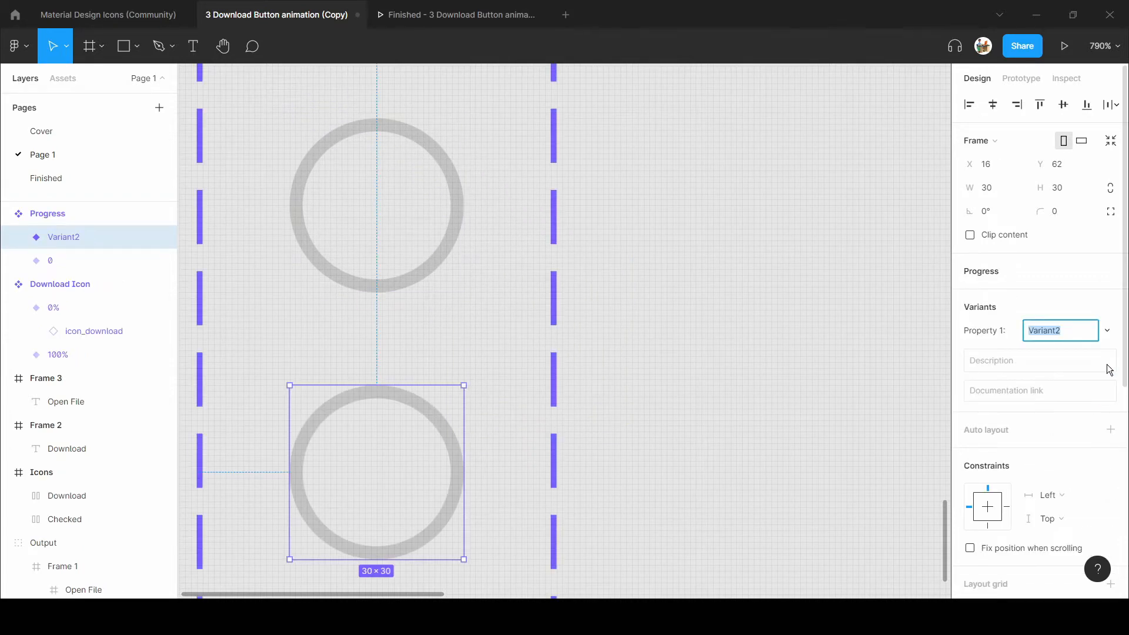
pyautogui.scroll(-1, 676, 347)
pyautogui.scroll(-1, 742, 347)
pyautogui.write('50')
pyautogui.press('Return')
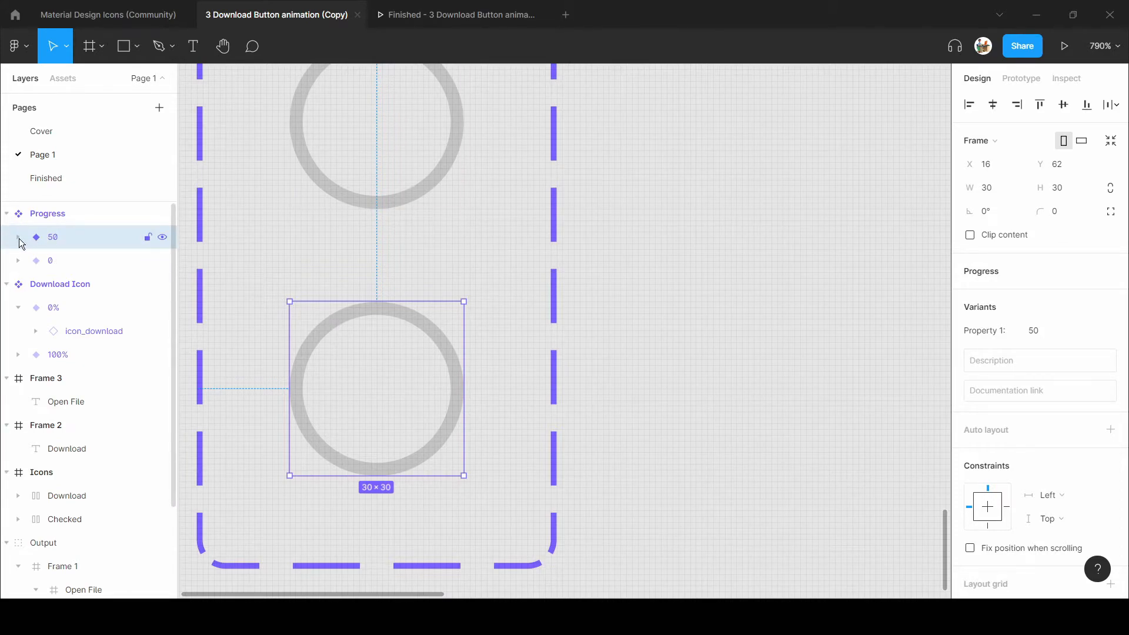
# Rotate R 2 in the 50 variant to 90° so the ring's right half shows green.
pyautogui.doubleClick(46, 237)
pyautogui.click(315, 322)
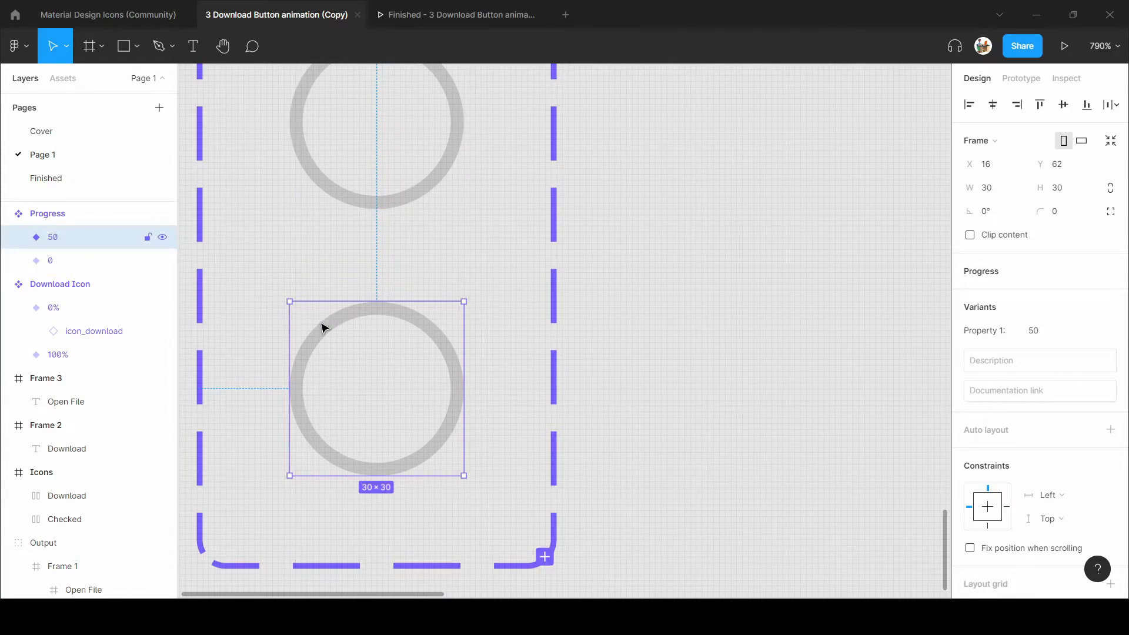
pyautogui.doubleClick(322, 327)
pyautogui.click(88, 354)
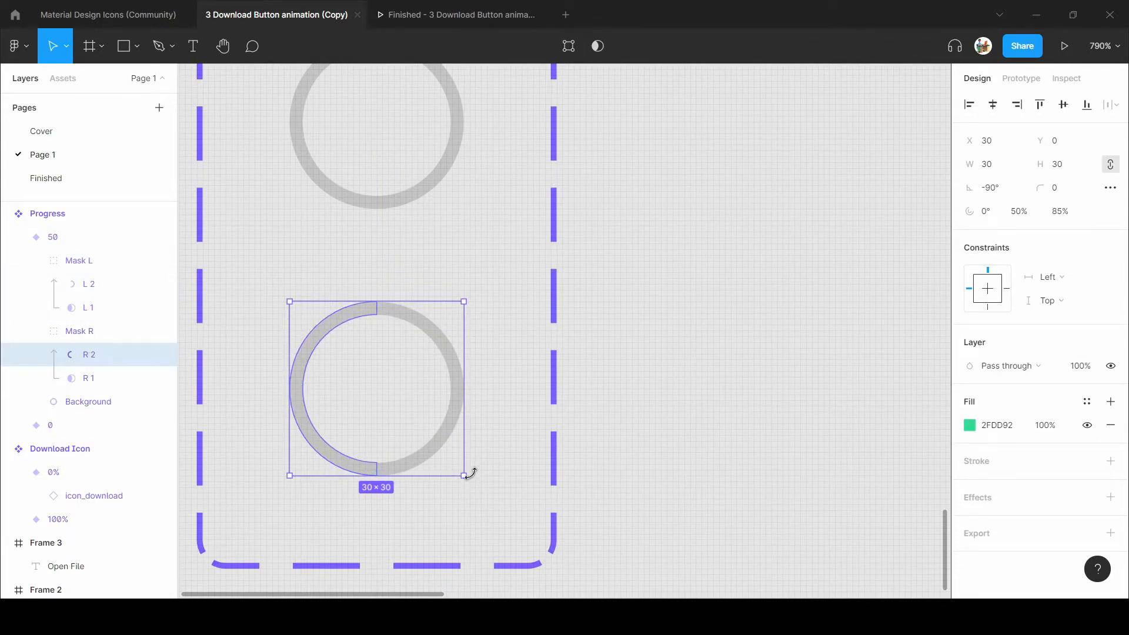
pyautogui.moveTo(463, 292); pyautogui.dragTo(318, 459)
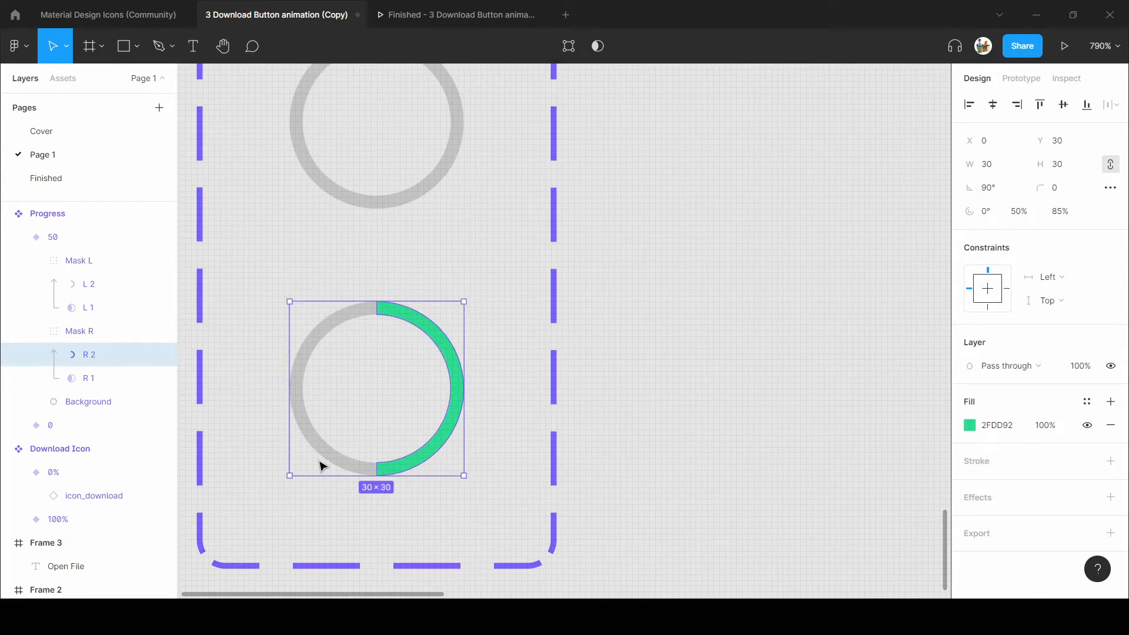
pyautogui.click(612, 435)
# Add a third variant to the Progress component set, based on the 50 variant, and name it 100.
pyautogui.scroll(-2, 612, 392)
pyautogui.click(404, 273)
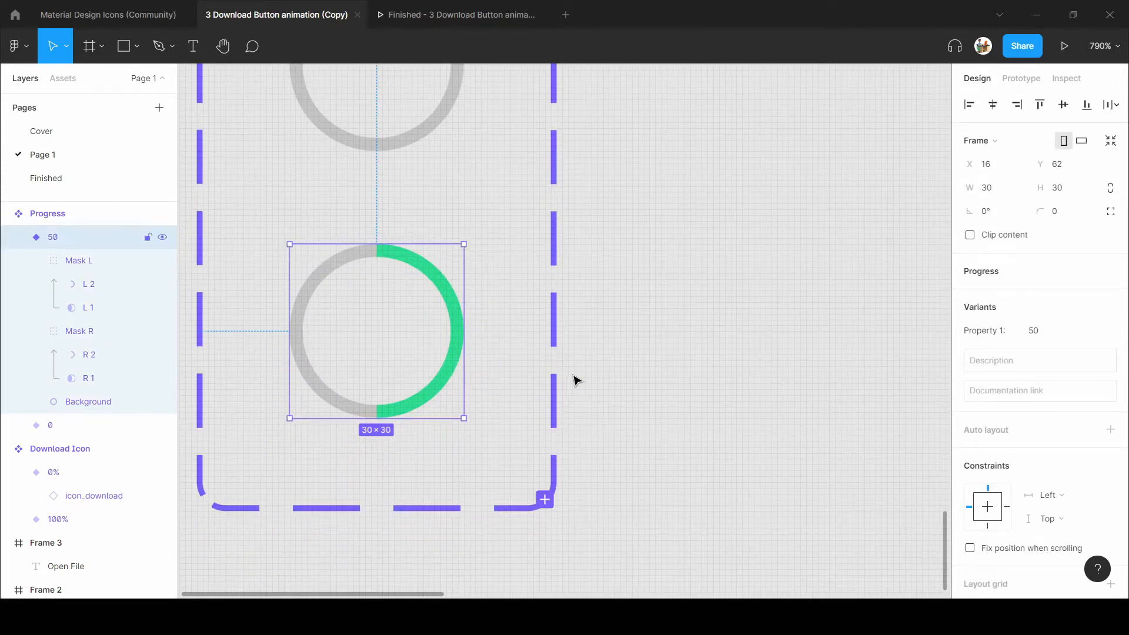
pyautogui.scroll(-1, 764, 340)
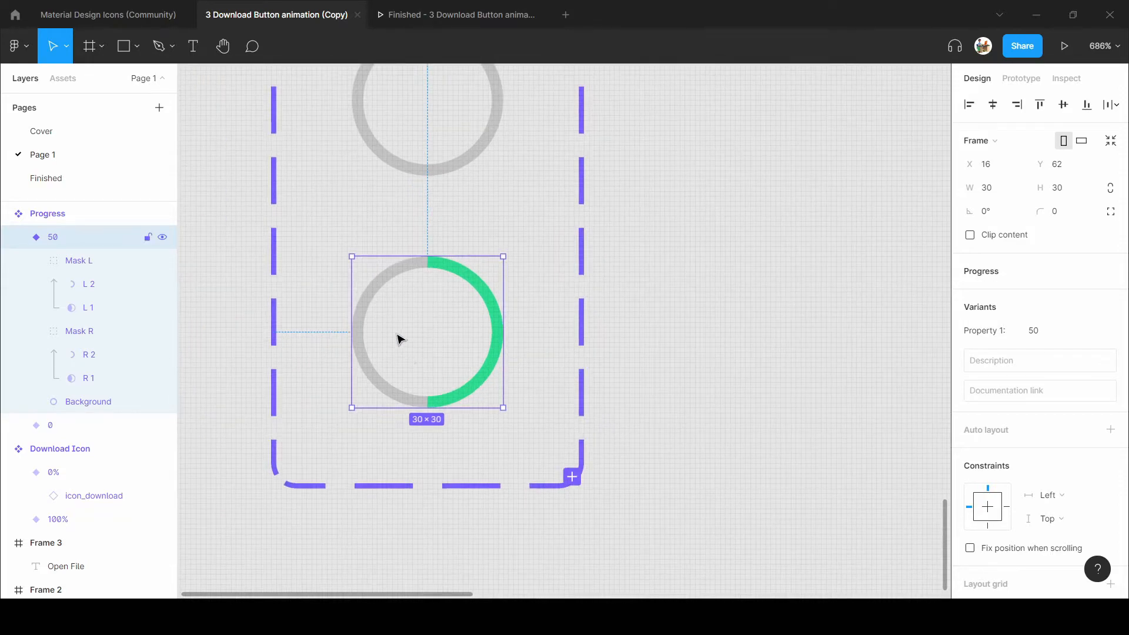
pyautogui.click(572, 477)
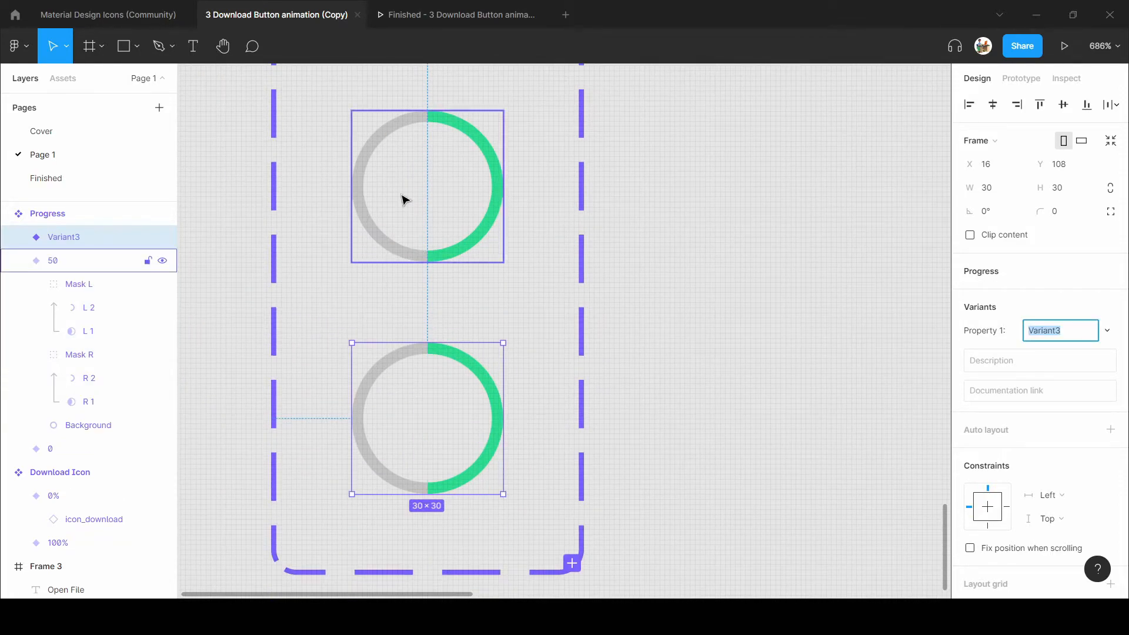
pyautogui.click(1055, 331)
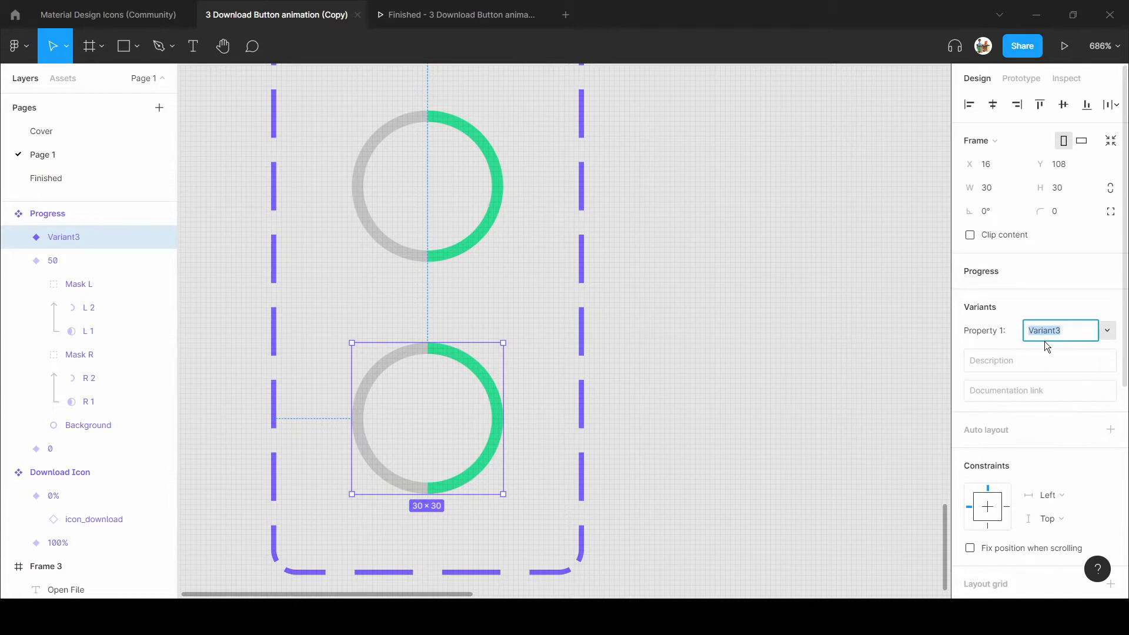
pyautogui.write('100')
pyautogui.press('Return')
# Rotate L 2 in the 100 variant to -90° so the whole ring shows green, undoing a trial partial rotation.
pyautogui.doubleClick(412, 359)
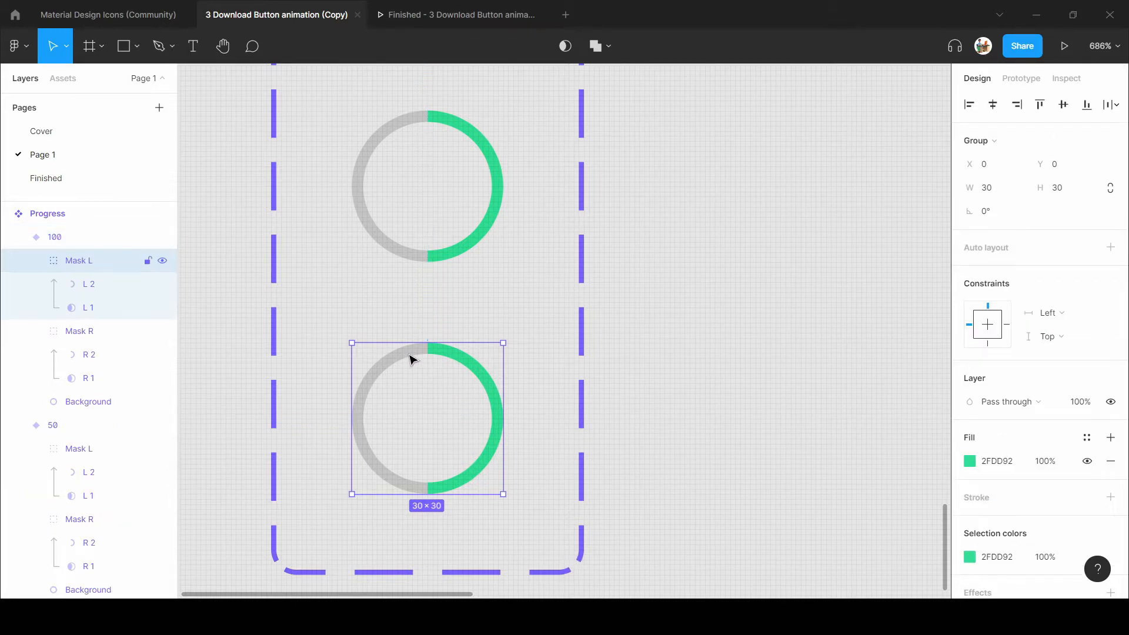
pyautogui.click(79, 285)
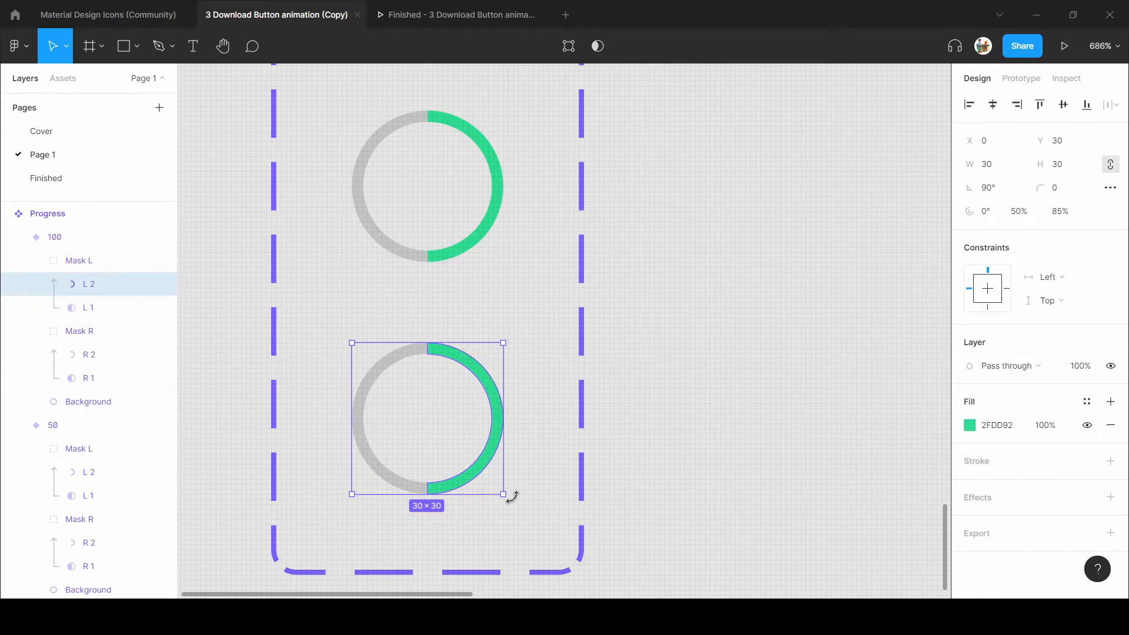
pyautogui.moveTo(506, 505); pyautogui.dragTo(493, 515)
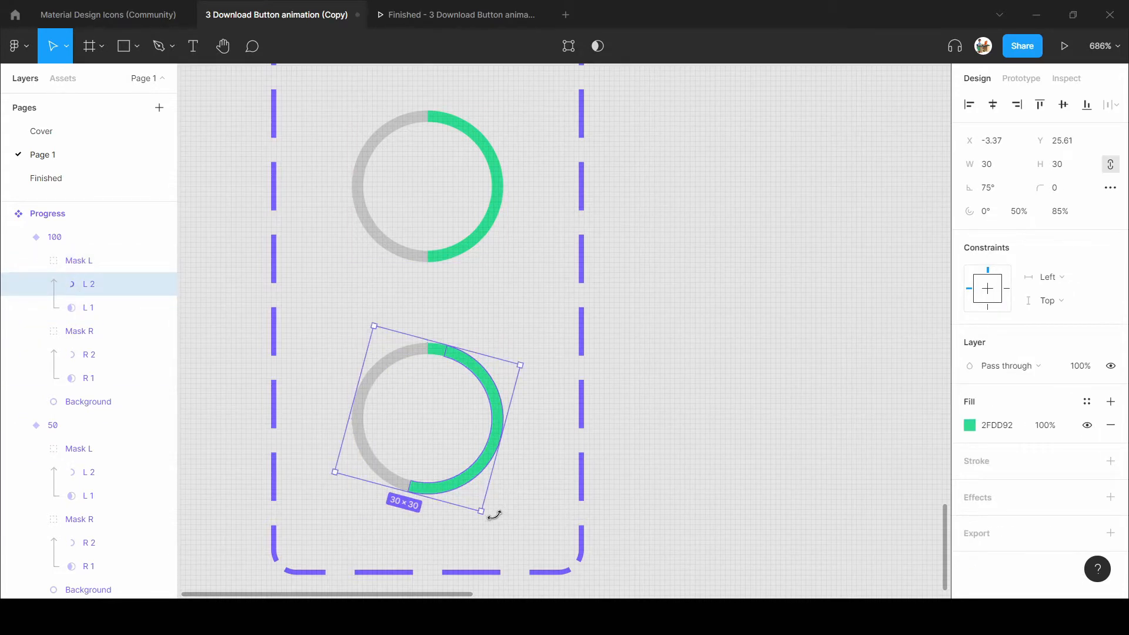
pyautogui.hotkey('ctrl', 'z')
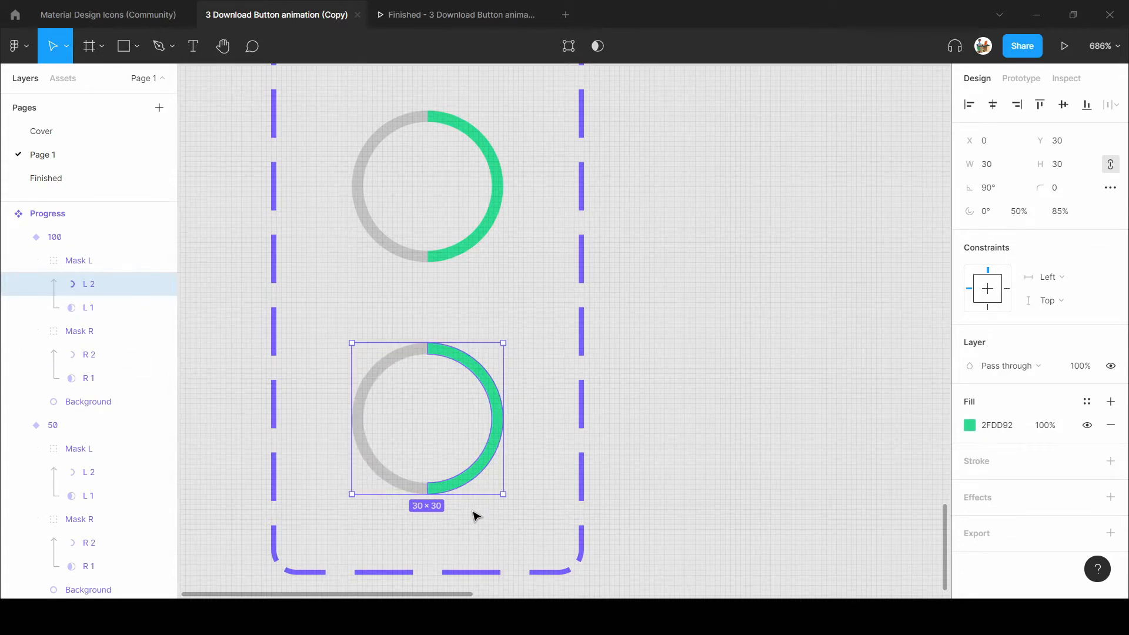
pyautogui.moveTo(505, 501); pyautogui.dragTo(398, 392)
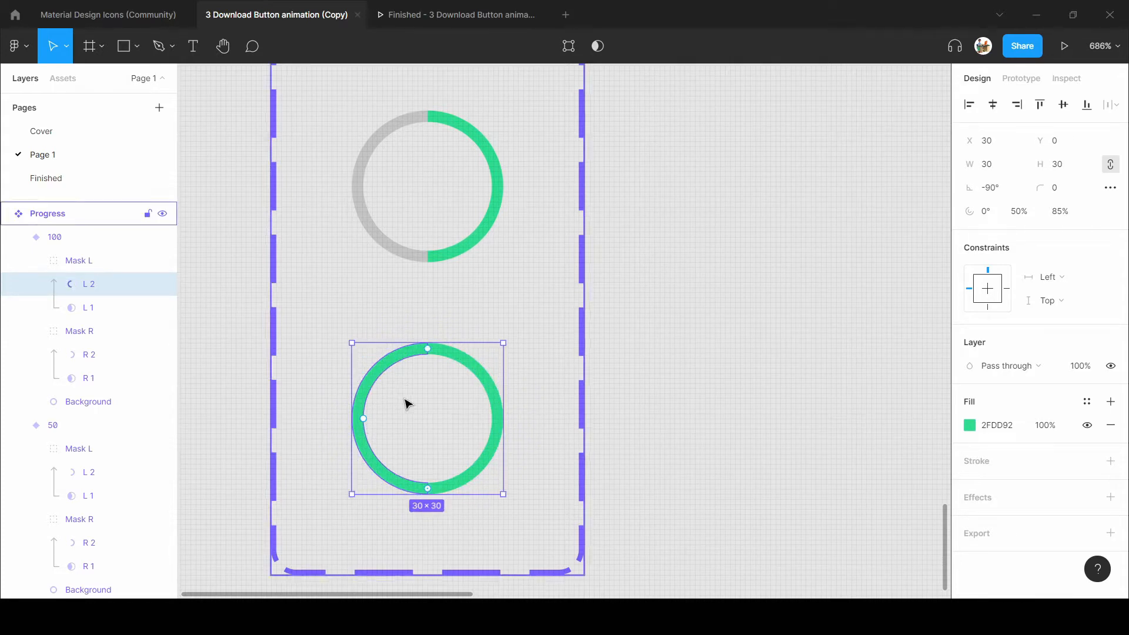
pyautogui.click(542, 465)
# Move the Progress component set beside the Download Icon set, aligned with its top edge, and deselect it.
pyautogui.scroll(-5, 349, 460)
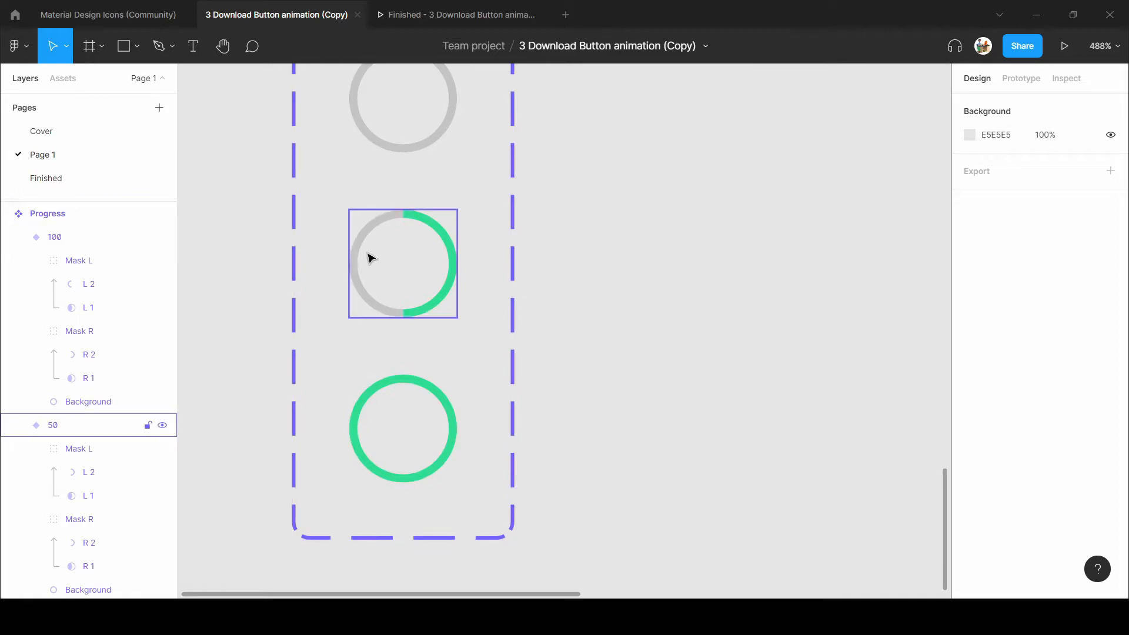
pyautogui.scroll(-6, 365, 410)
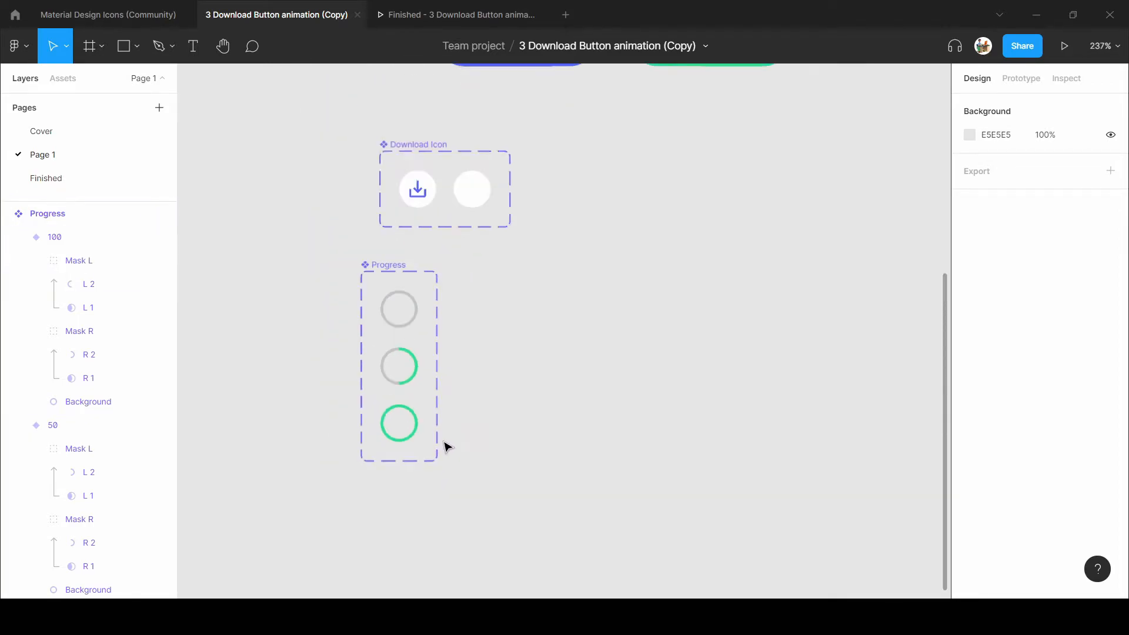
pyautogui.moveTo(395, 294); pyautogui.dragTo(546, 199)
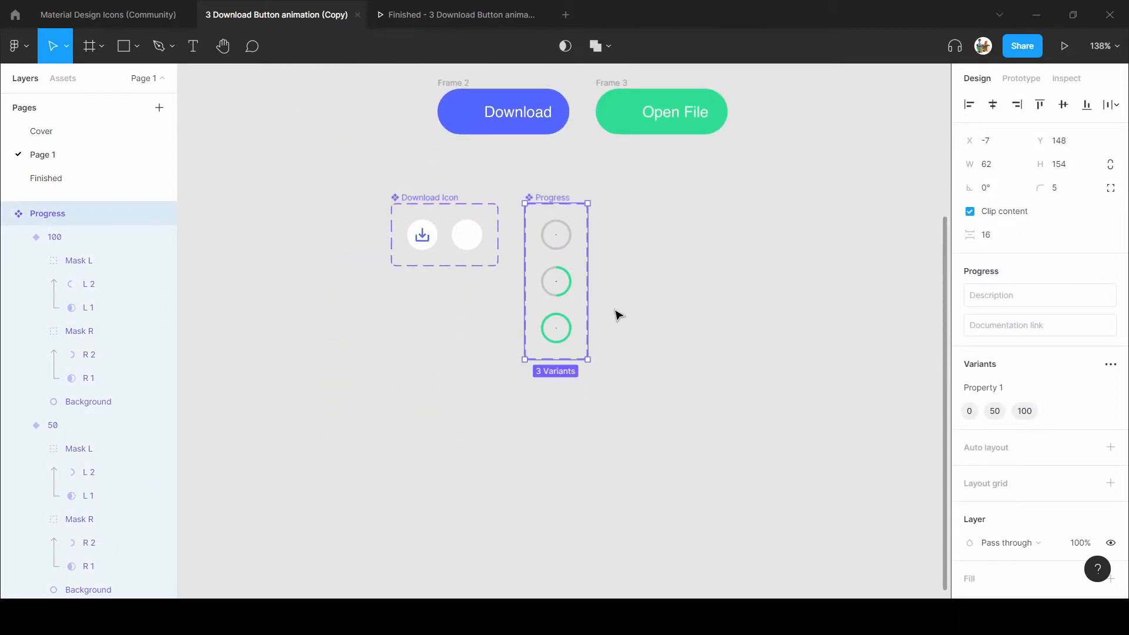
pyautogui.scroll(5, 615, 312)
pyautogui.hscroll(4, 489, 423)
pyautogui.scroll(-3, 461, 451)
pyautogui.click(462, 452)
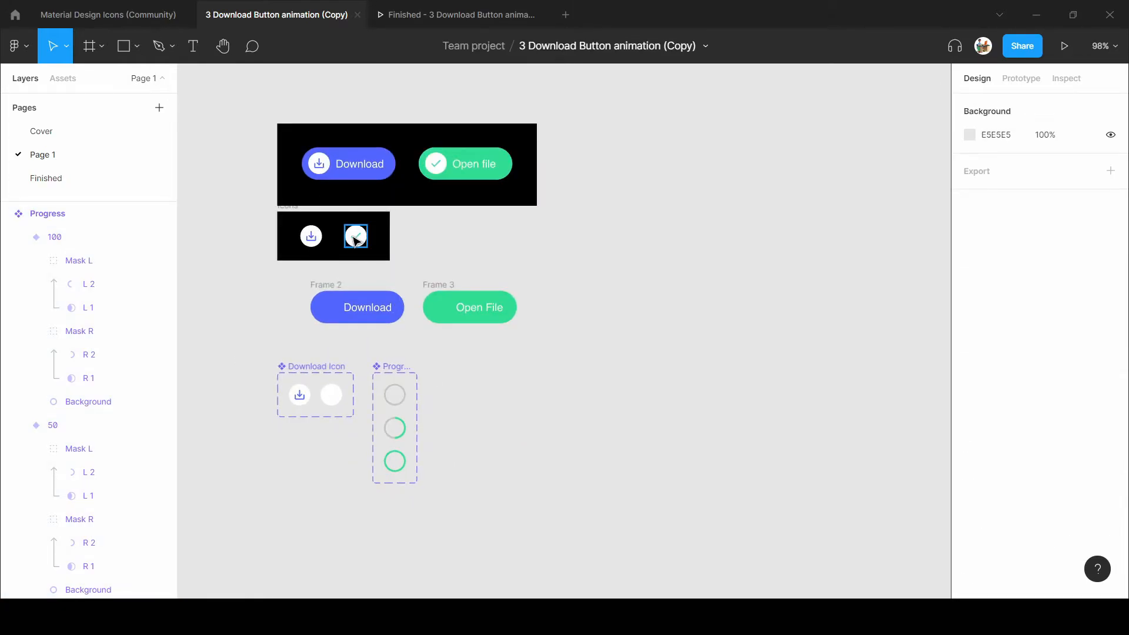
# Copy the Checked icon out of the Icons frame and place it beside the Progress set, aligned with its top edge.
pyautogui.click(354, 236)
pyautogui.moveTo(354, 236); pyautogui.dragTo(466, 383)
pyautogui.scroll(1, 475, 391)
pyautogui.scroll(8, 475, 391)
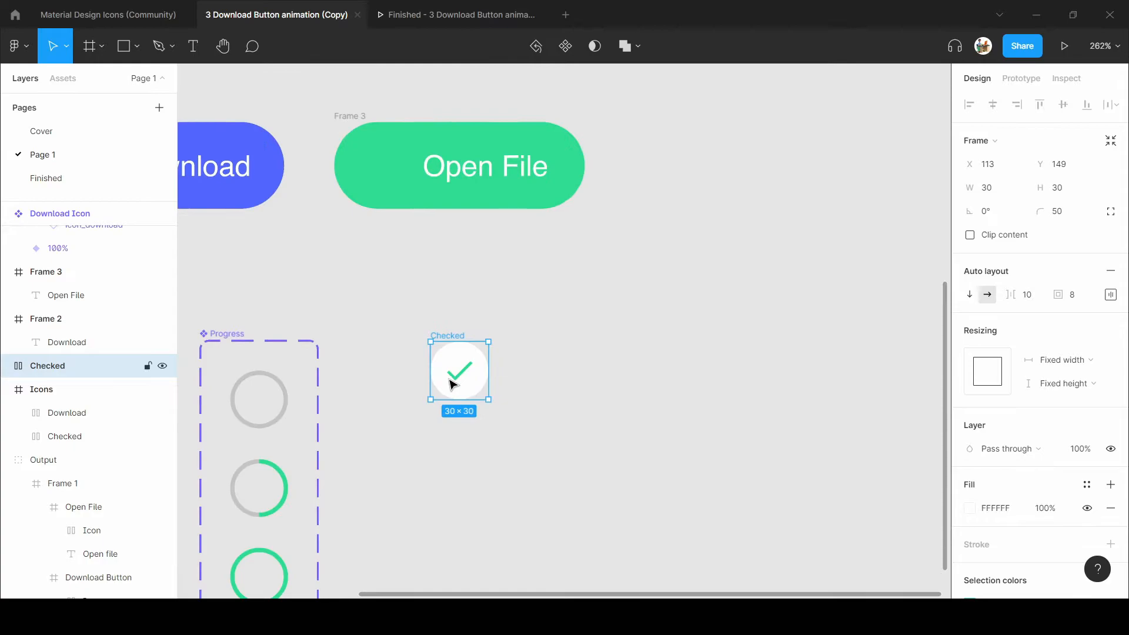
pyautogui.scroll(-3, 547, 403)
pyautogui.click(621, 408)
pyautogui.moveTo(489, 328); pyautogui.dragTo(485, 325)
pyautogui.moveTo(647, 456); pyautogui.dragTo(552, 456)
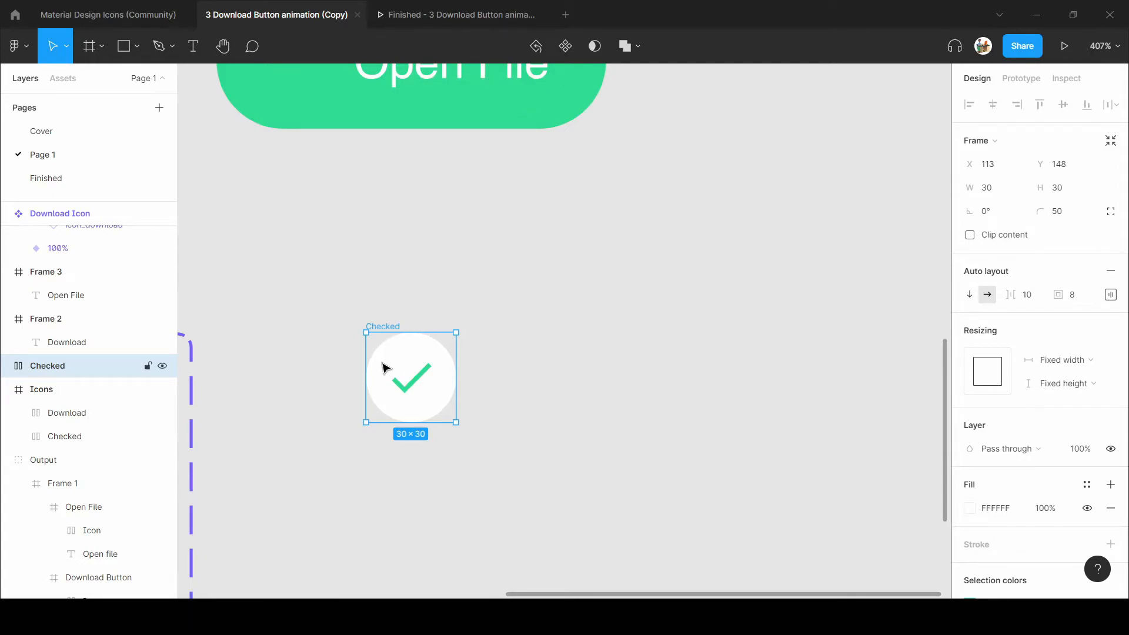
# Rename the copied Checked icon to 1 and convert it into a component.
pyautogui.scroll(1, 382, 367)
pyautogui.press('Return')
pyautogui.click(563, 55)
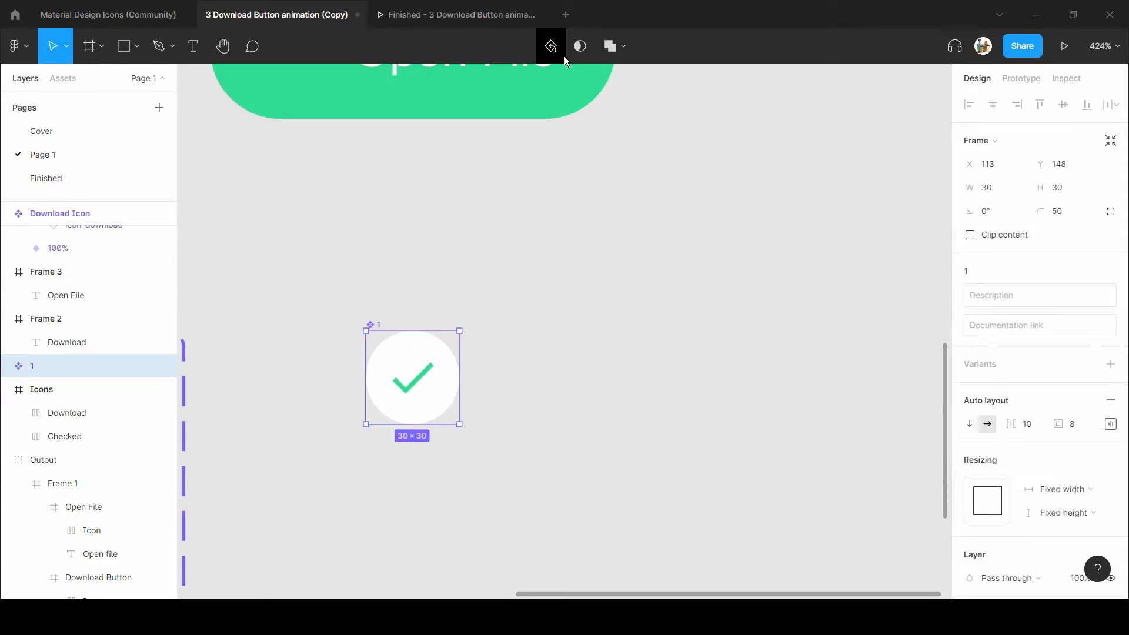
# Add a second variant to component 1 and shrink its check mark to 13 × 13.
pyautogui.click(1110, 364)
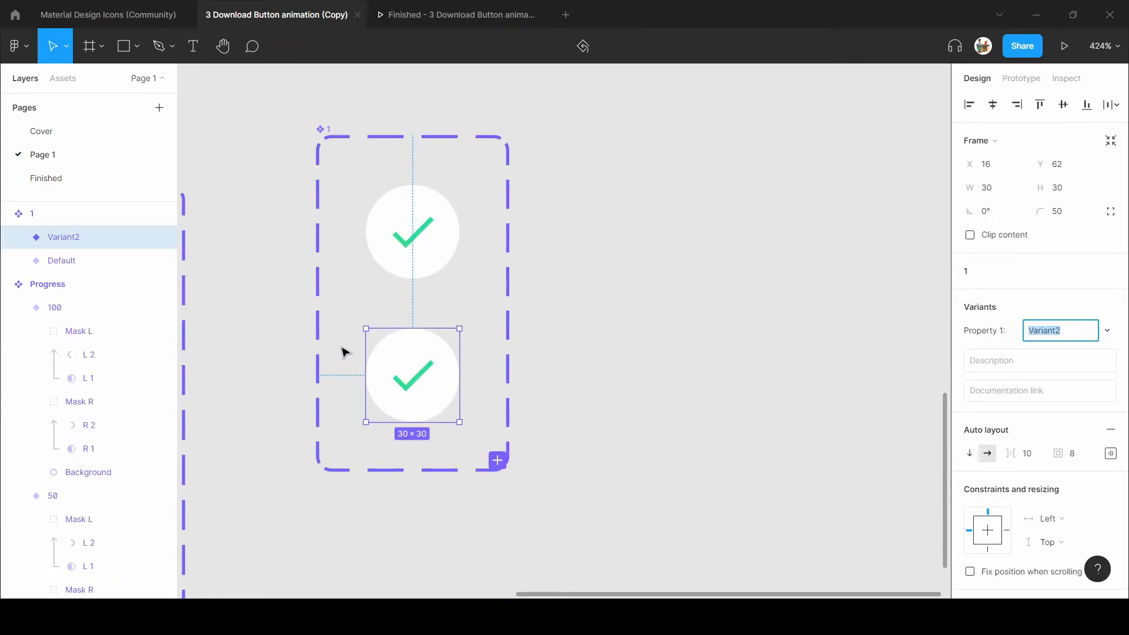
pyautogui.doubleClick(424, 392)
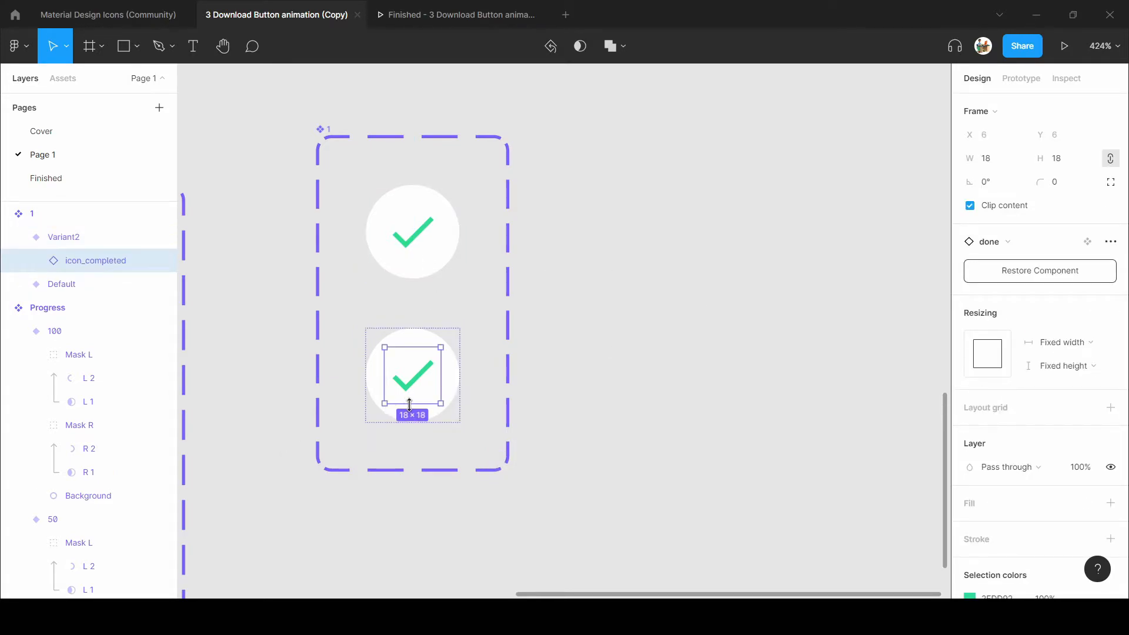
pyautogui.moveTo(409, 399); pyautogui.dragTo(409, 389)
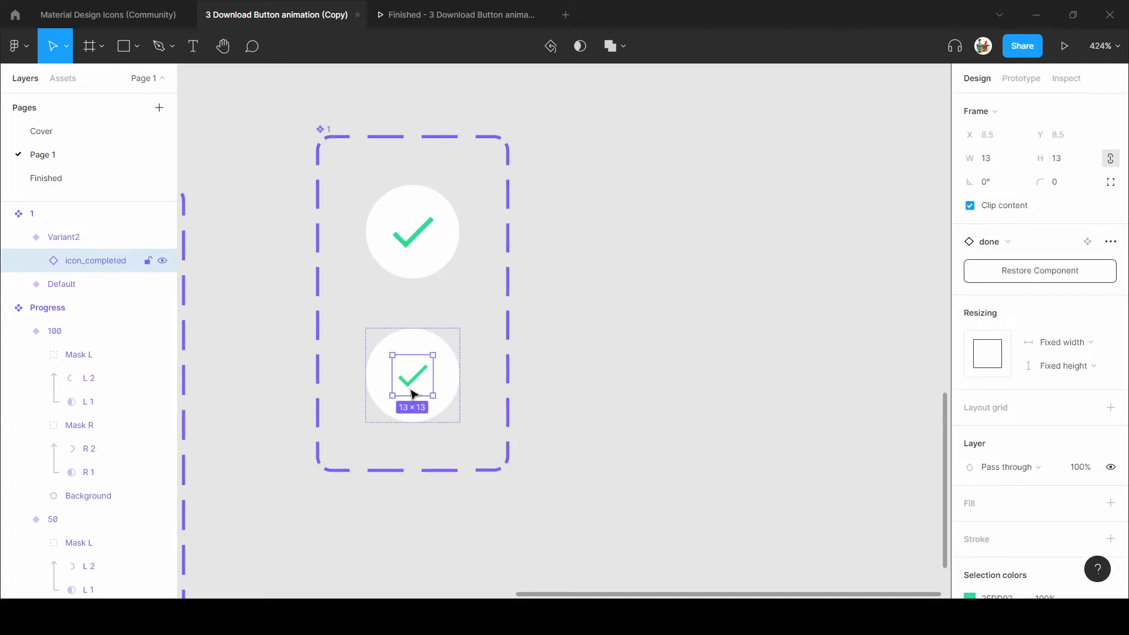
pyautogui.click(991, 158)
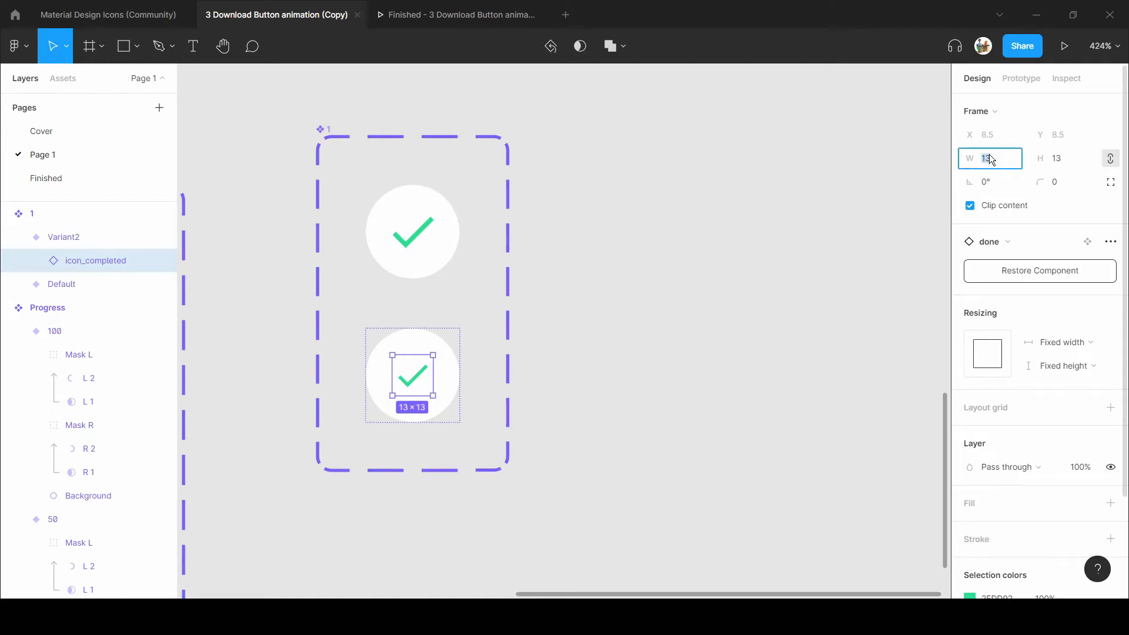
pyautogui.press('Up')
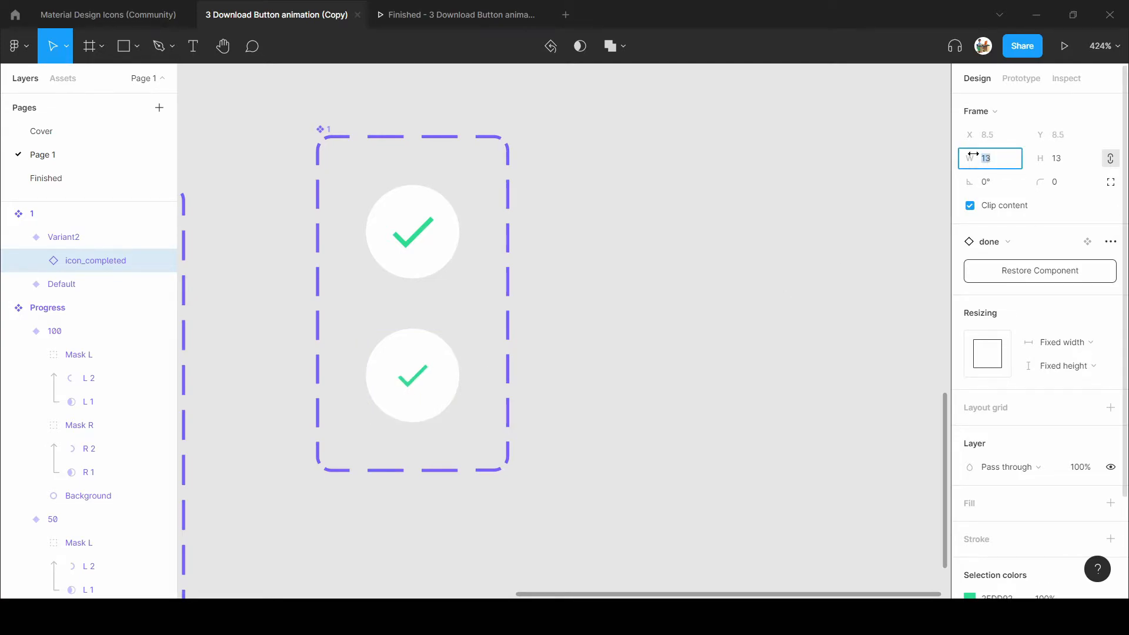
pyautogui.click(582, 403)
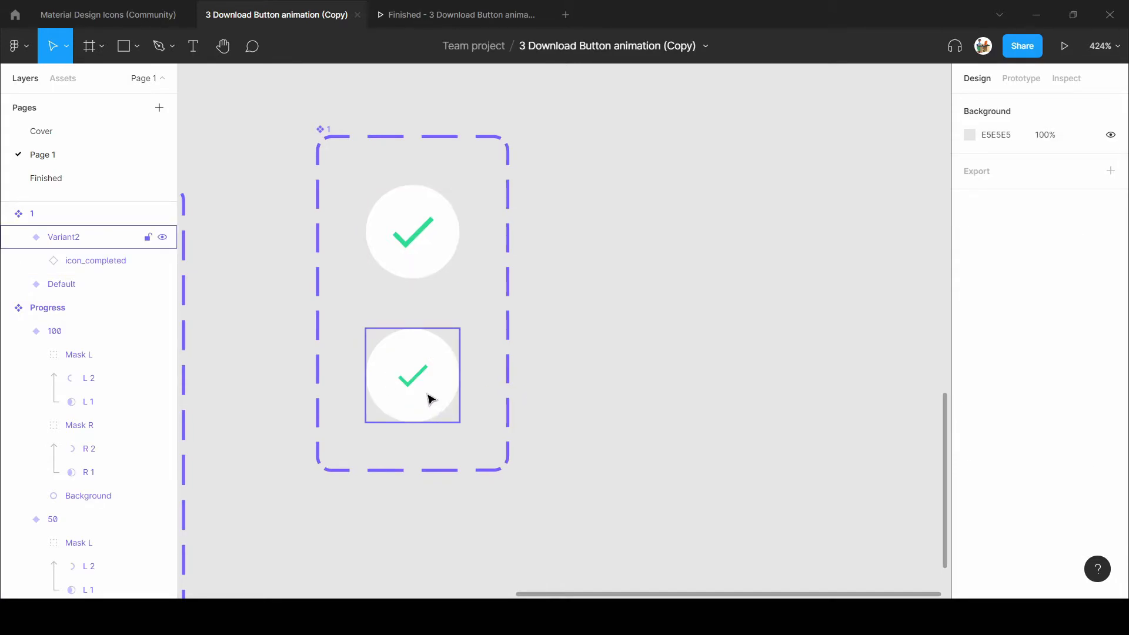
# Add a third variant based on Variant2 and set its check mark's size to 18 × 18.
pyautogui.click(431, 400)
pyautogui.click(498, 458)
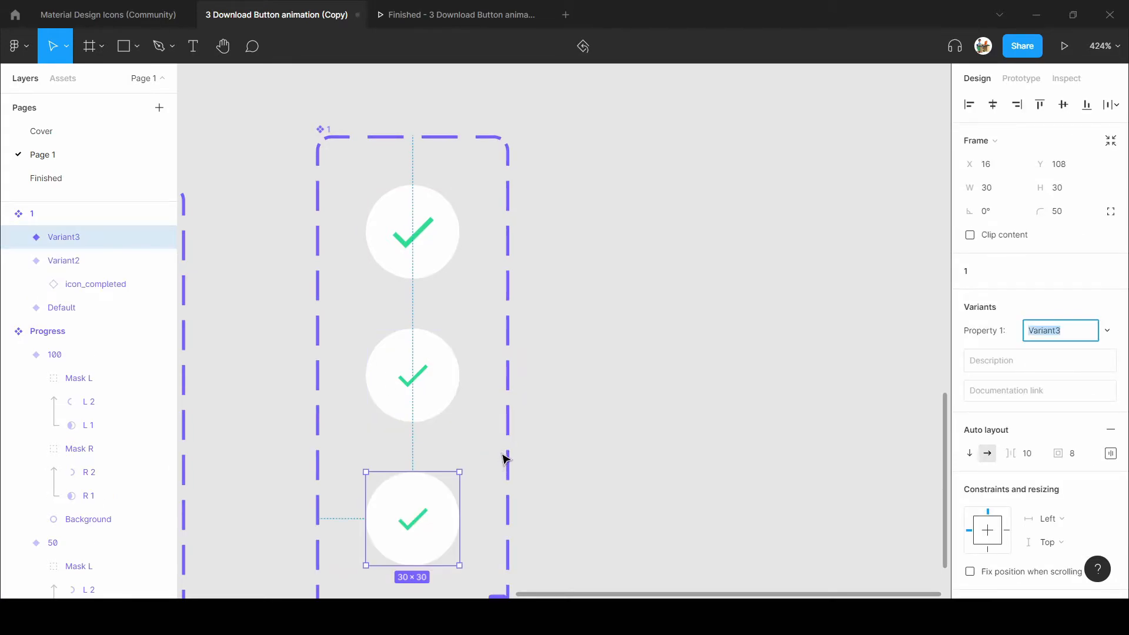
pyautogui.click(413, 464)
pyautogui.click(998, 166)
pyautogui.press('Return')
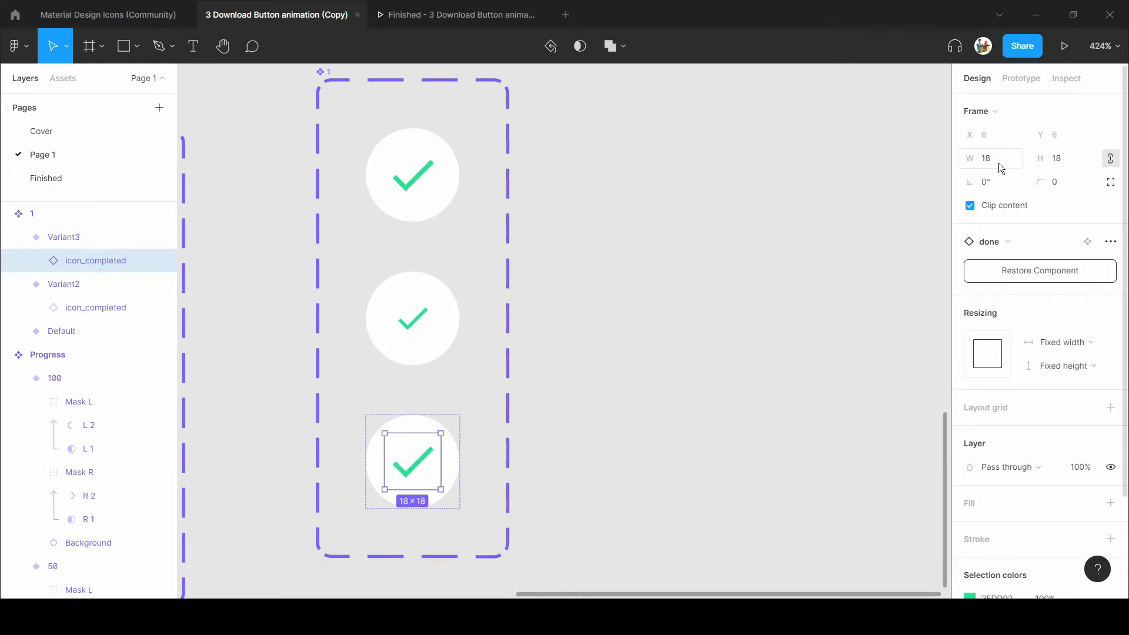
pyautogui.click(582, 198)
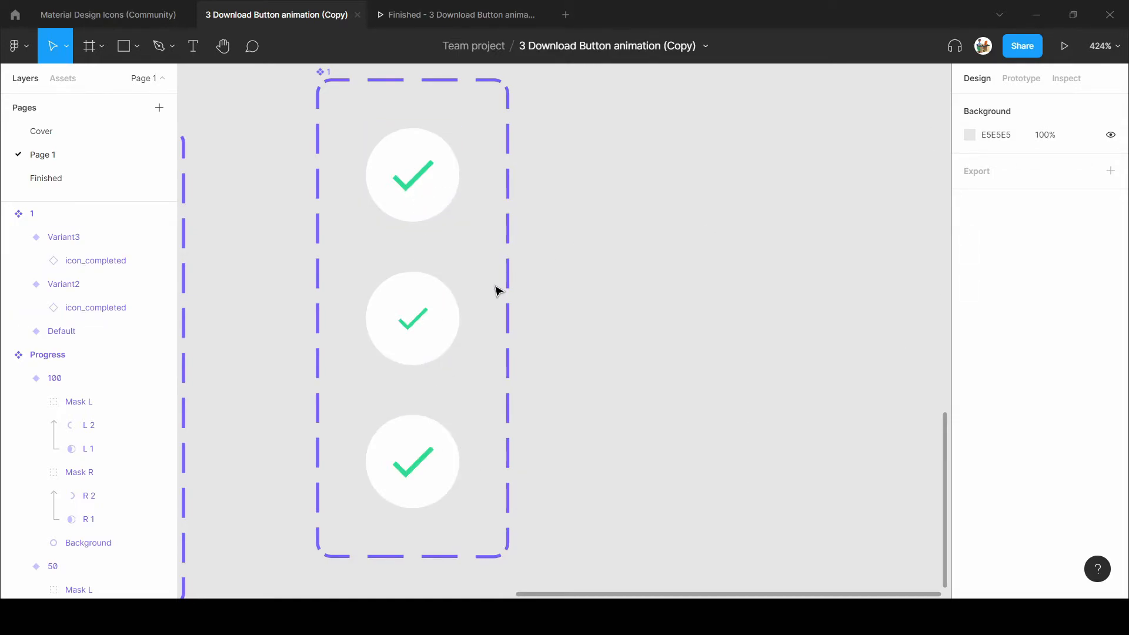
# Align the check mark component set's top edge with the Progress set and rename it Check.
pyautogui.scroll(-3, 589, 339)
pyautogui.moveTo(398, 146); pyautogui.dragTo(405, 186)
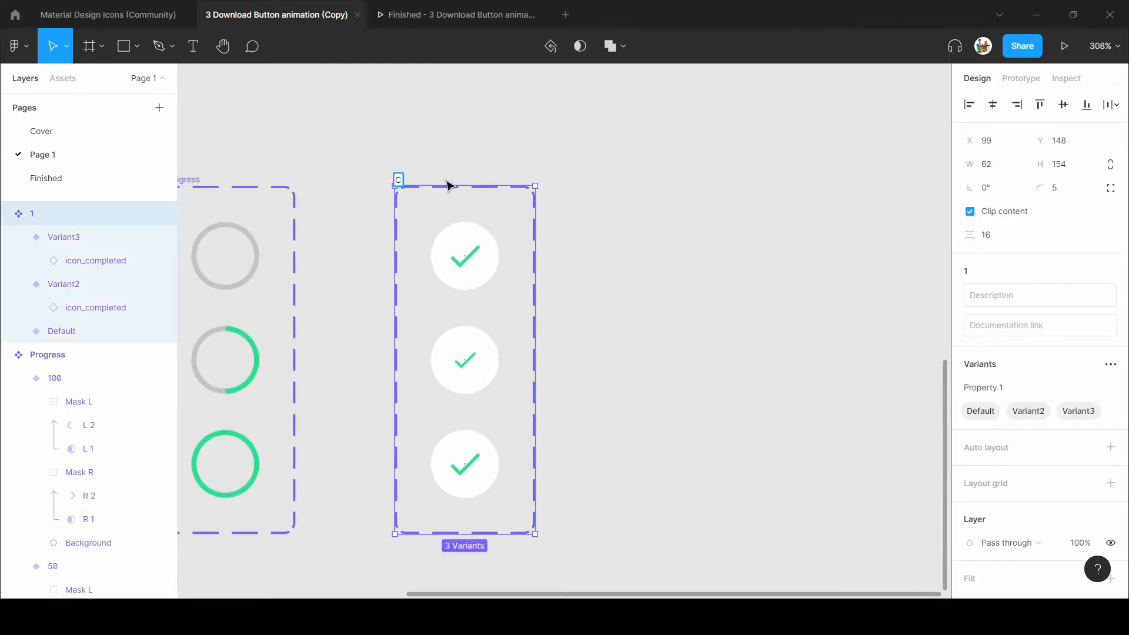
pyautogui.press('Return')
pyautogui.click(711, 335)
pyautogui.scroll(-3, 704, 336)
pyautogui.moveTo(272, 224); pyautogui.dragTo(660, 517)
pyautogui.click(660, 518)
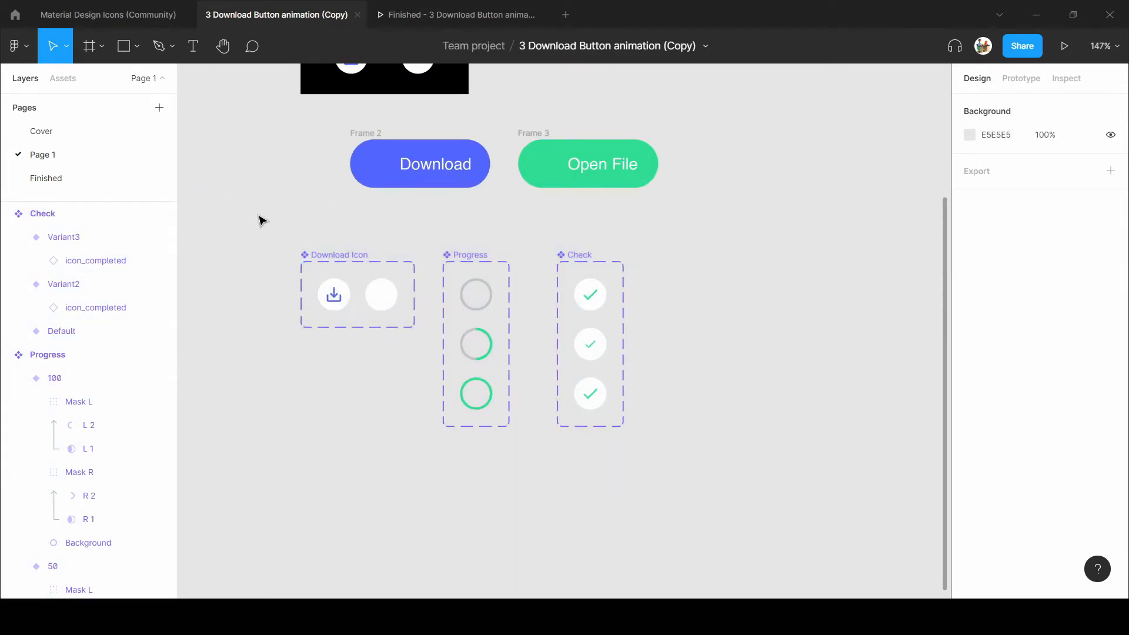
# Examine the individual variants of the Download Icon, Progress and Check component sets, including their property names.
pyautogui.scroll(2, 359, 337)
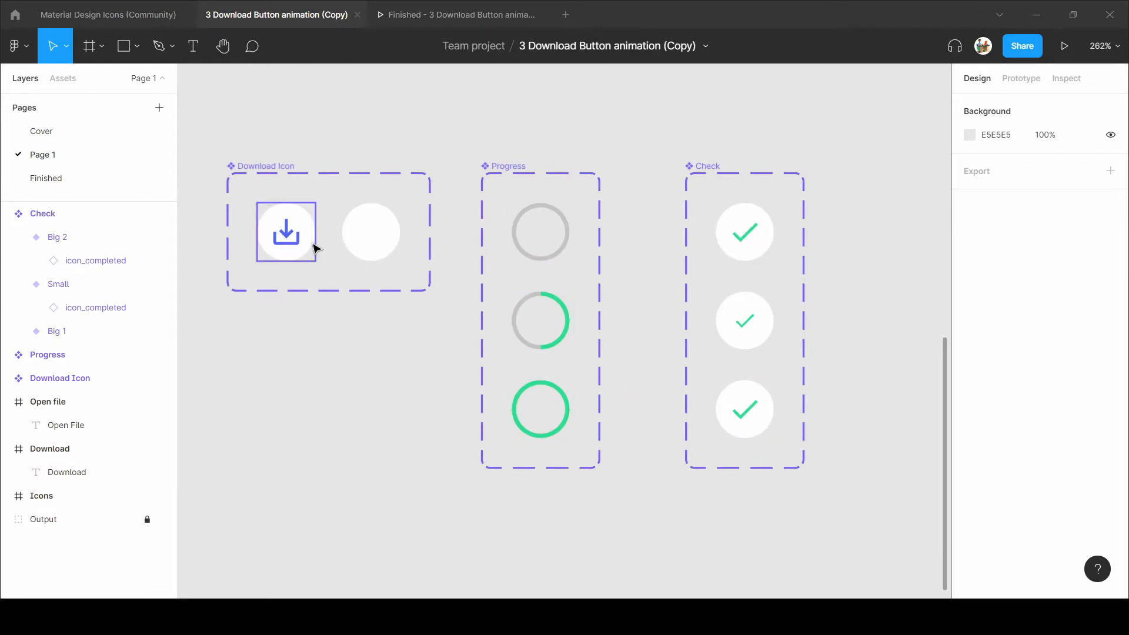
pyautogui.click(272, 174)
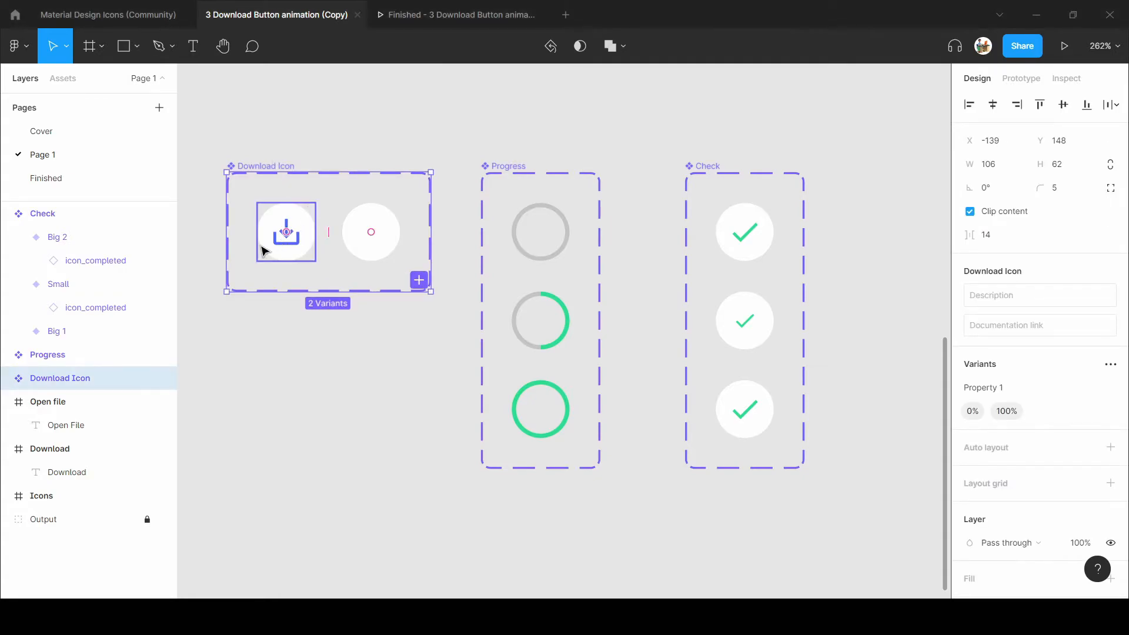
pyautogui.click(261, 245)
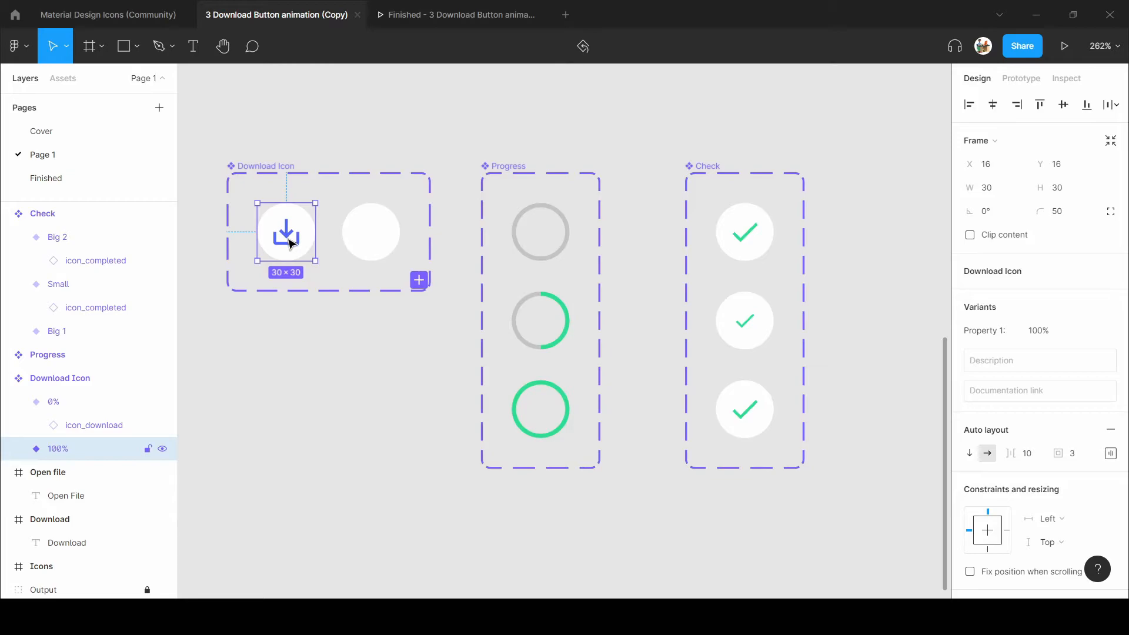
pyautogui.click(369, 244)
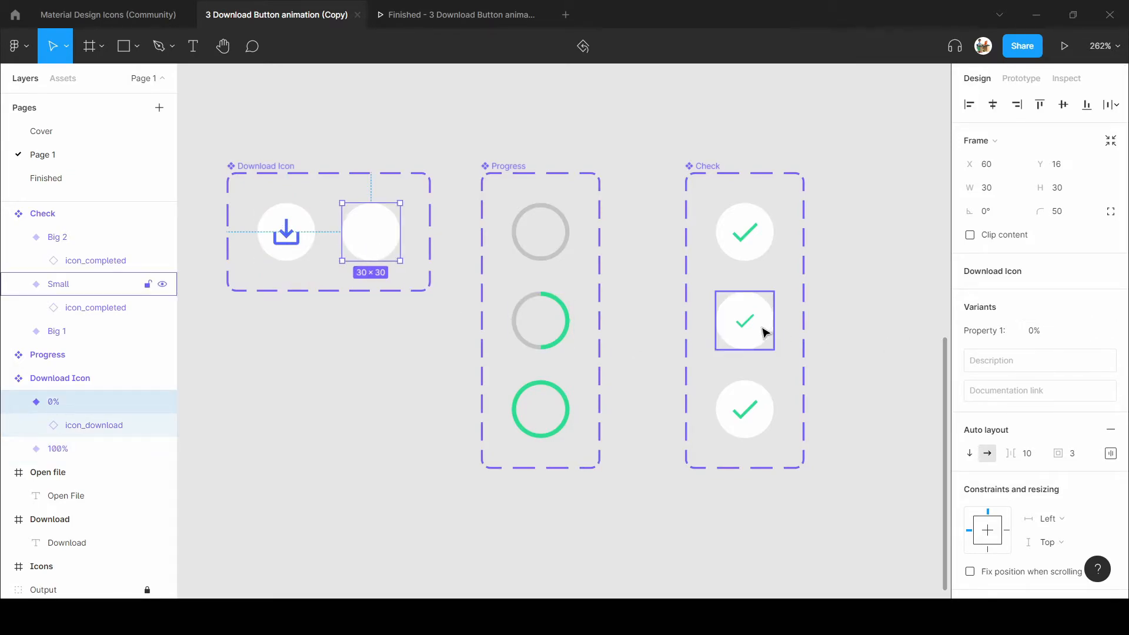
pyautogui.click(557, 241)
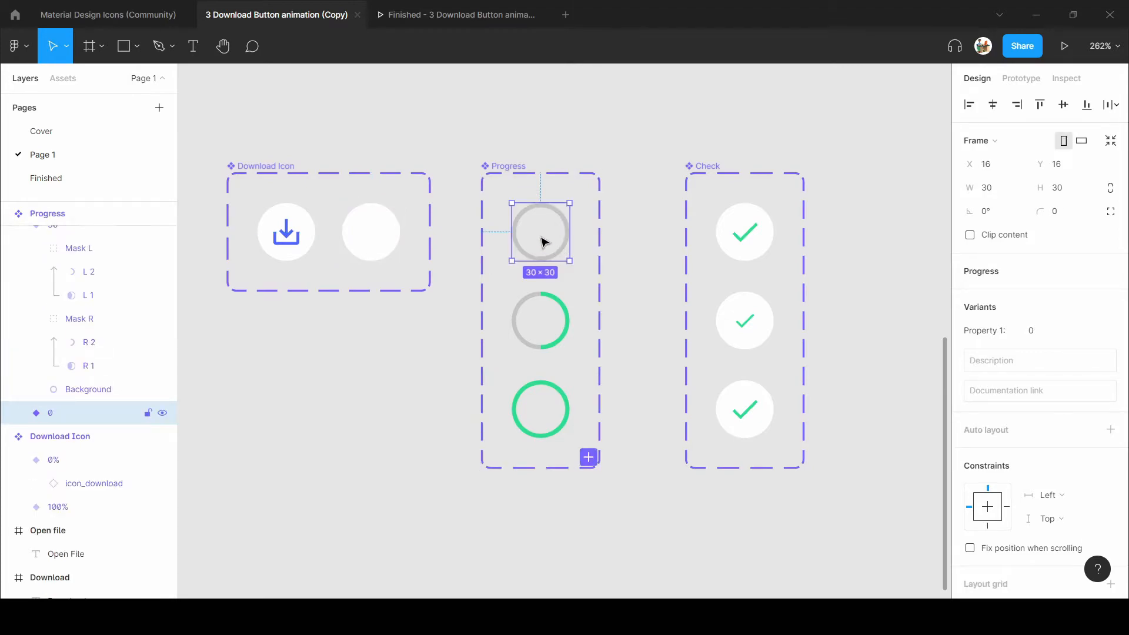
pyautogui.click(538, 336)
pyautogui.click(549, 416)
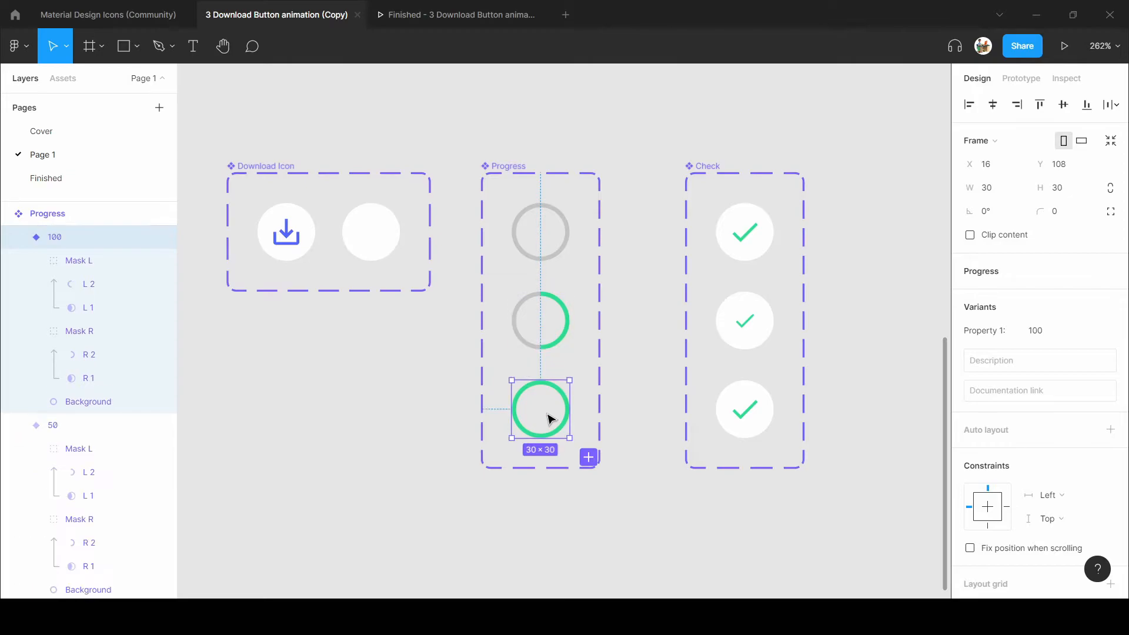
pyautogui.click(744, 241)
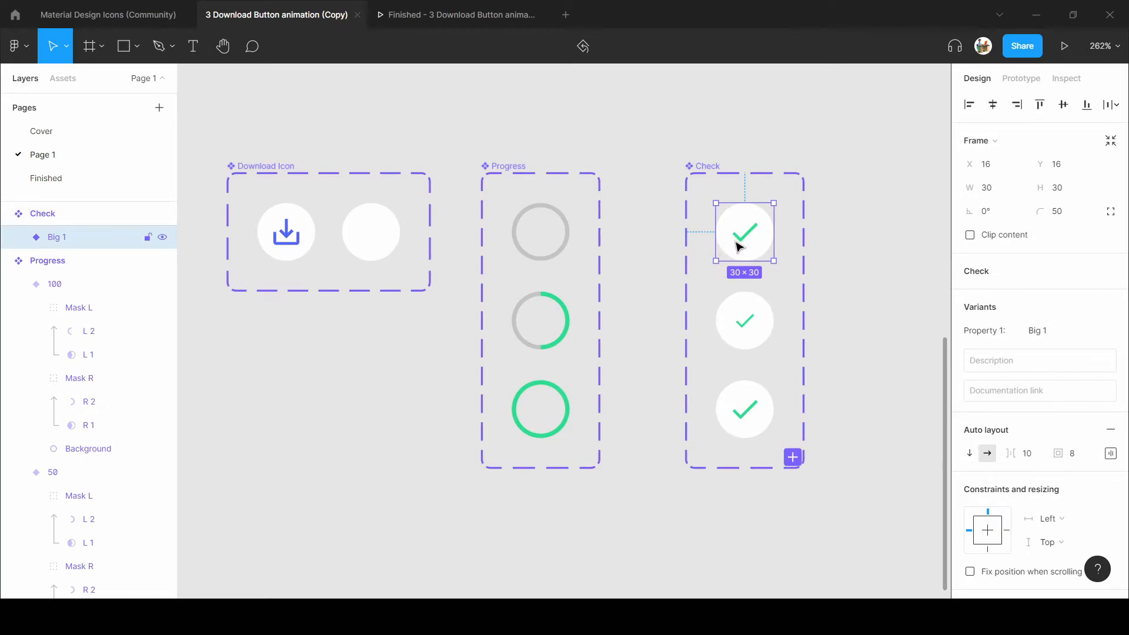
pyautogui.click(745, 322)
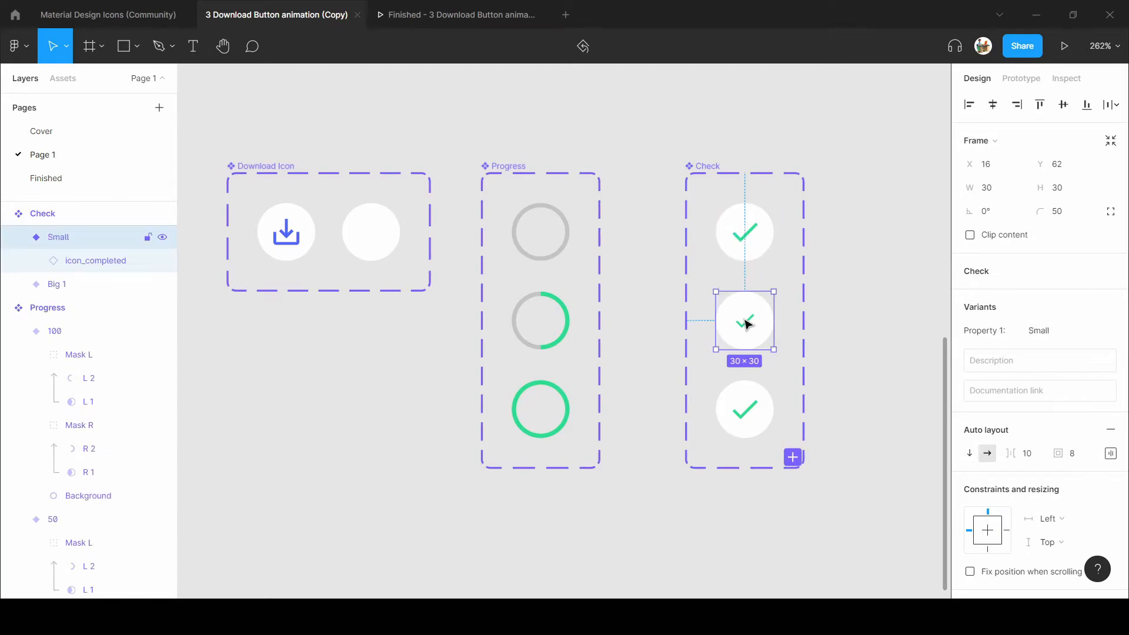
pyautogui.click(750, 407)
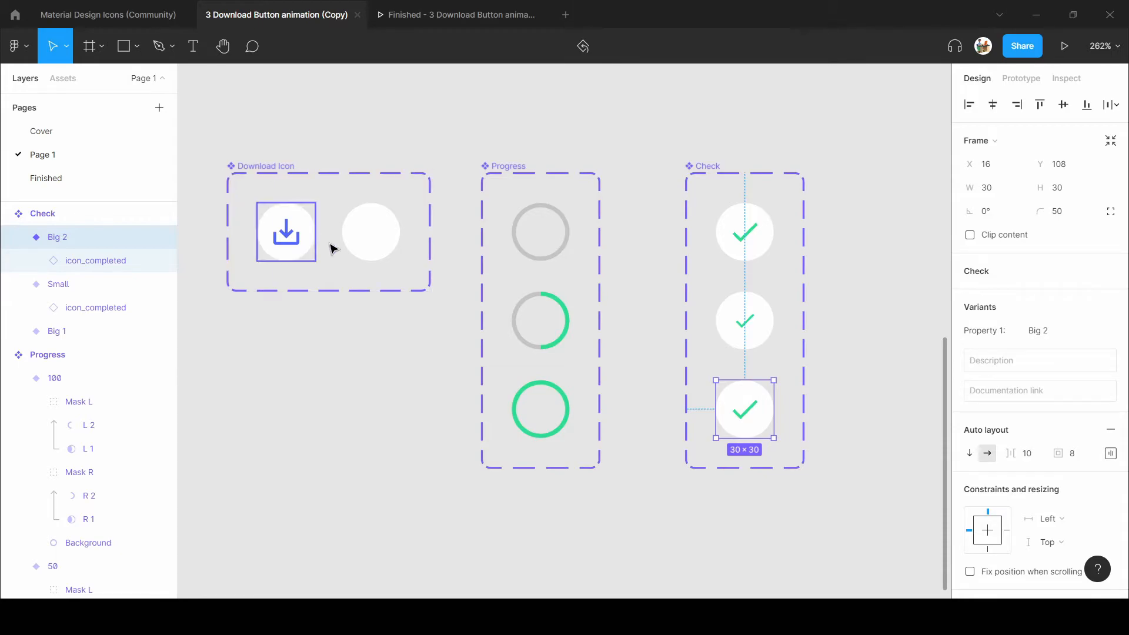
pyautogui.scroll(-5, 505, 323)
pyautogui.click(399, 335)
# Move the blue Download button frame into the empty area below the component sets.
pyautogui.scroll(1, 341, 189)
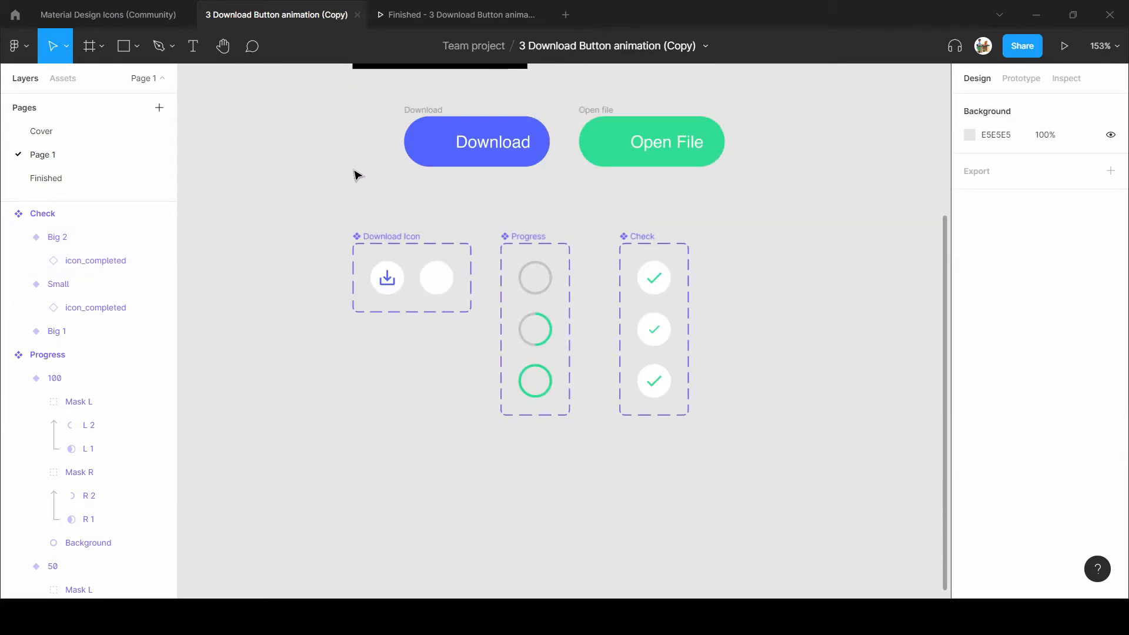
pyautogui.moveTo(440, 110); pyautogui.dragTo(443, 474)
pyautogui.scroll(5, 433, 424)
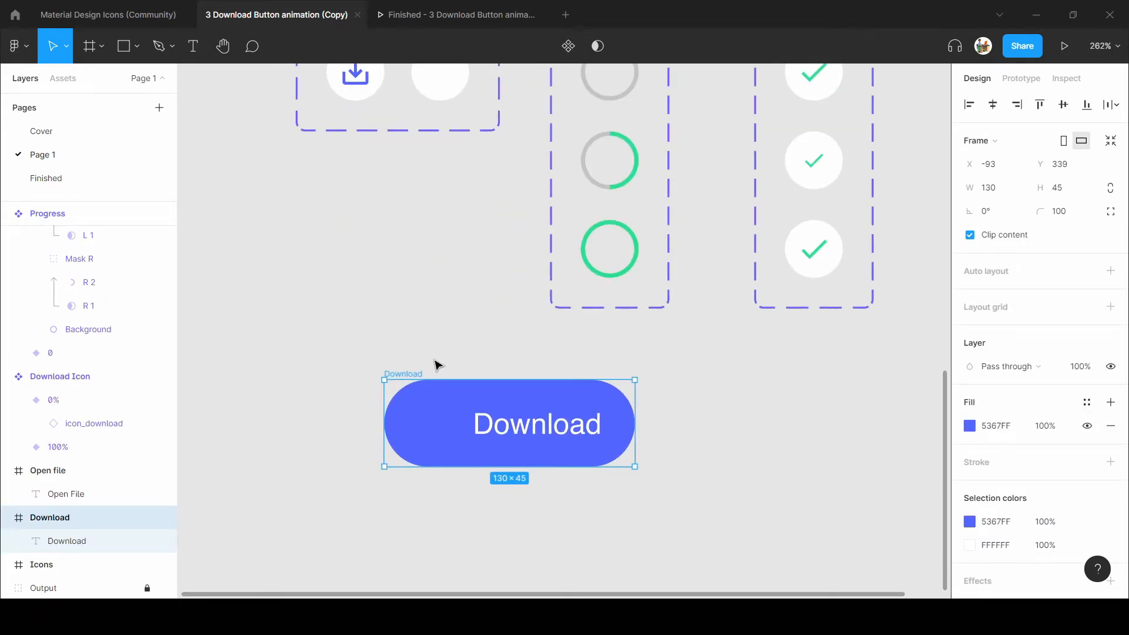
pyautogui.scroll(1, 433, 376)
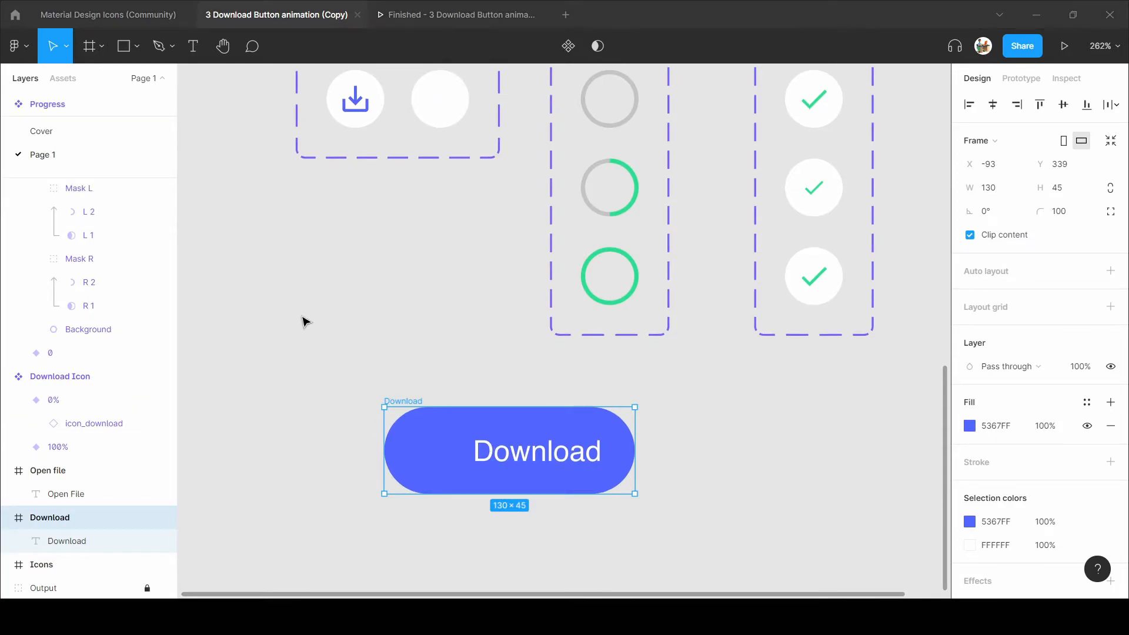
pyautogui.click(349, 116)
pyautogui.moveTo(349, 116); pyautogui.dragTo(429, 453)
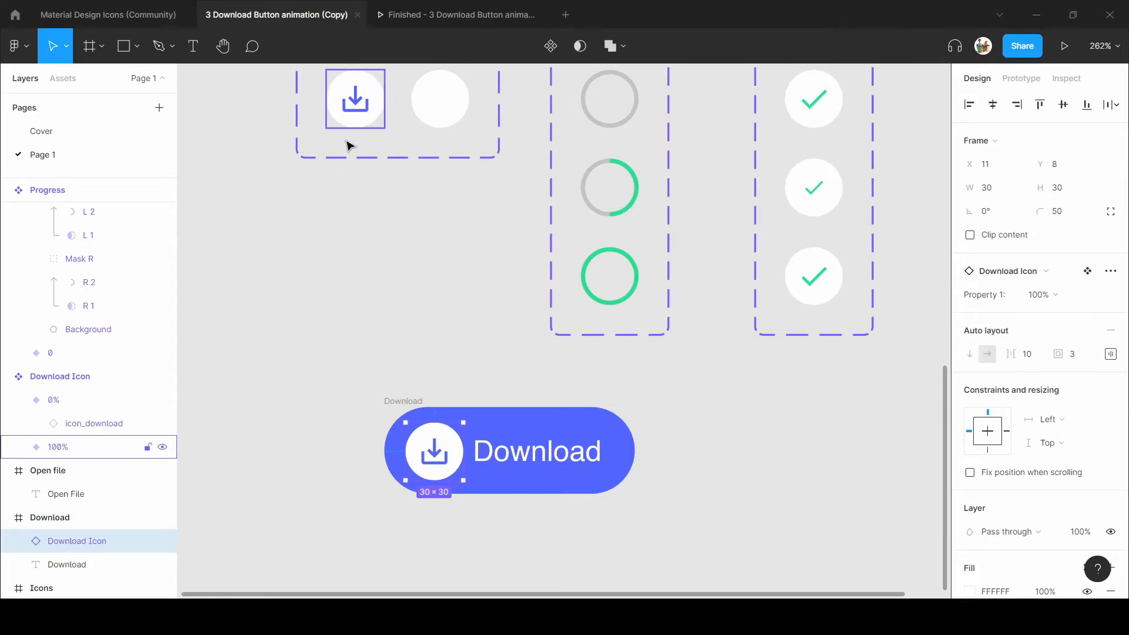
pyautogui.press('Delete')
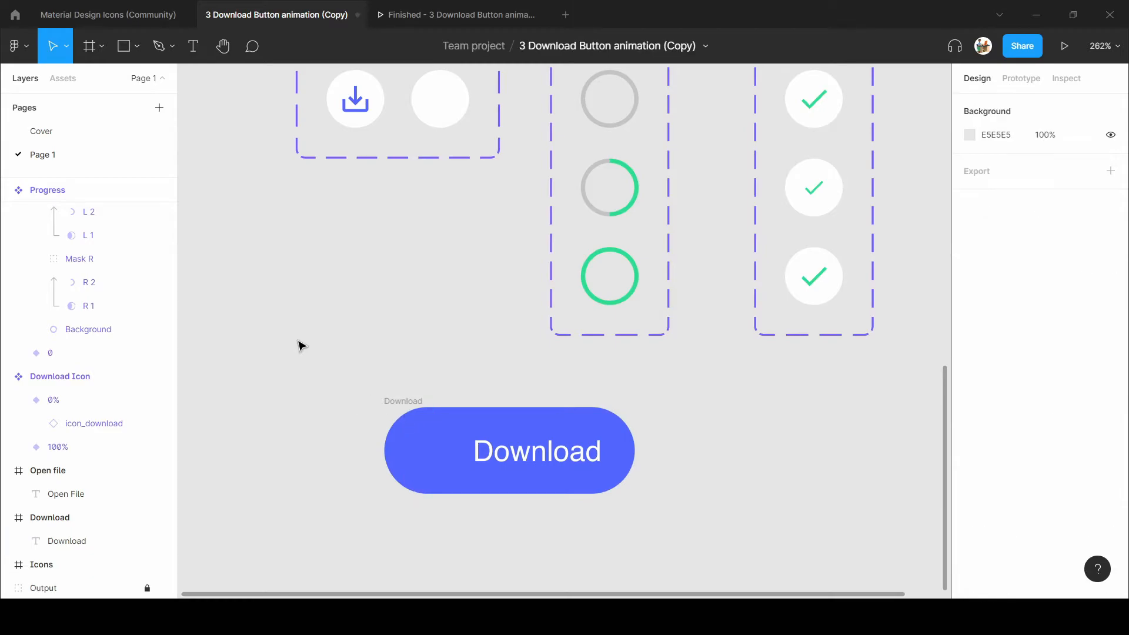
# Insert a Download Icon instance from the local components into the Download button, vertically centred before the label, and deselect it.
pyautogui.click(68, 85)
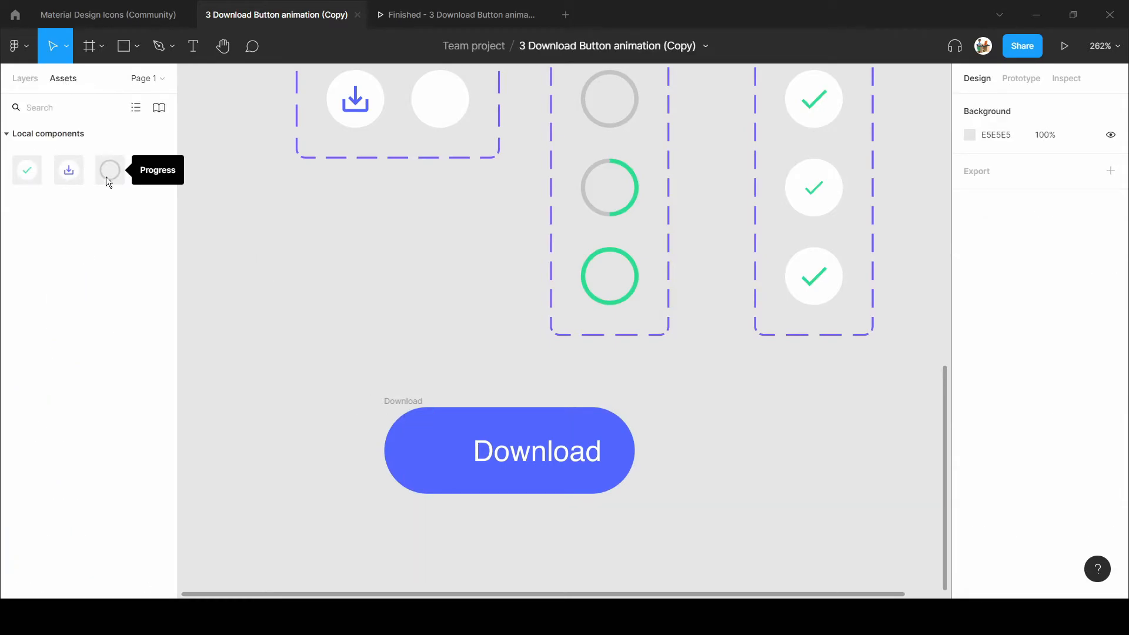
pyautogui.click(143, 109)
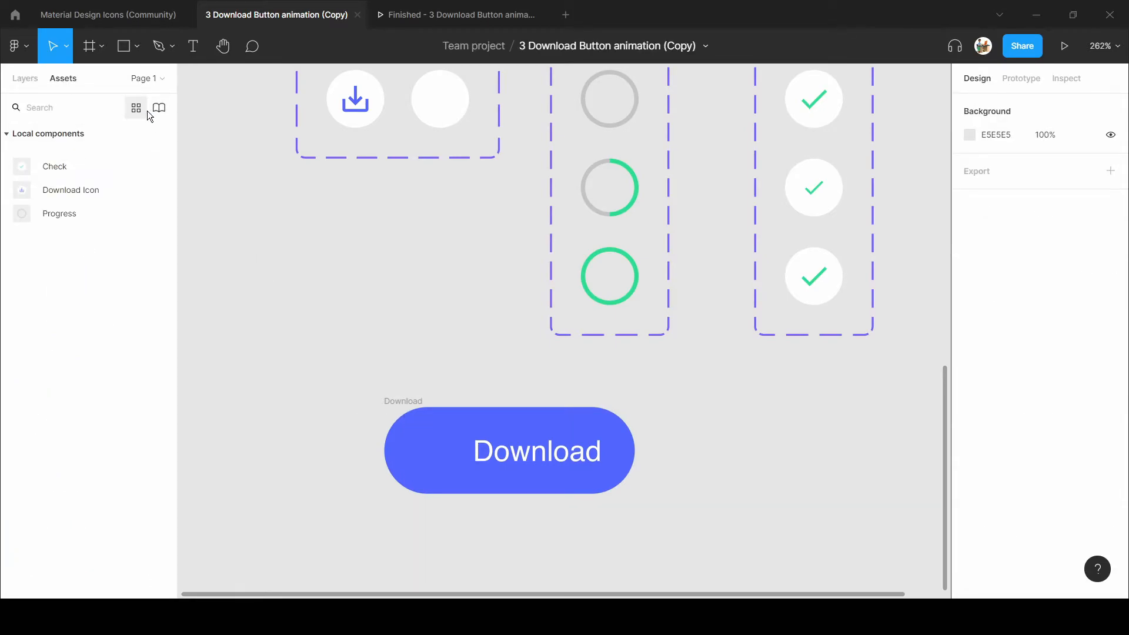
pyautogui.moveTo(76, 197); pyautogui.dragTo(434, 462)
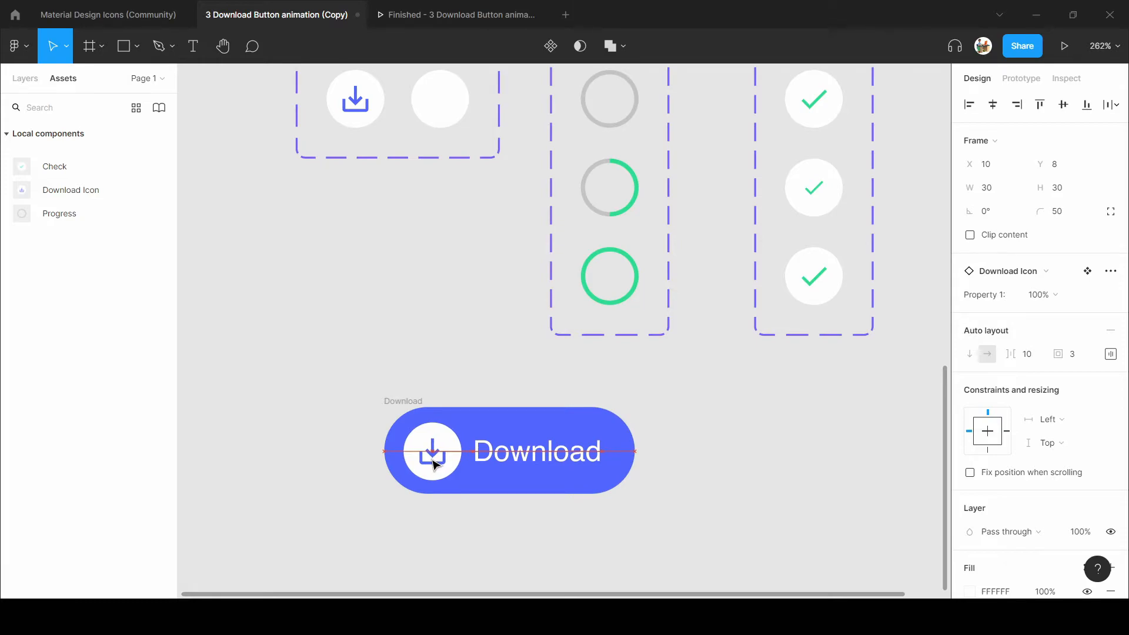
pyautogui.moveTo(502, 508); pyautogui.dragTo(480, 450)
pyautogui.click(477, 458)
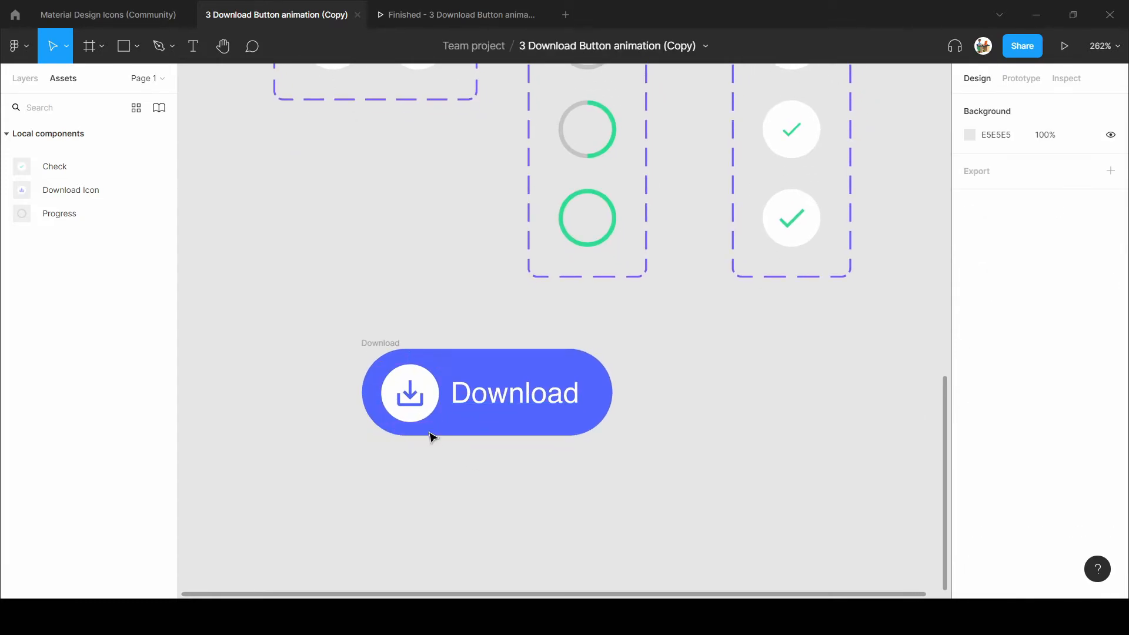
# Convert the Download button frame with its icon and label into a component.
pyautogui.click(360, 342)
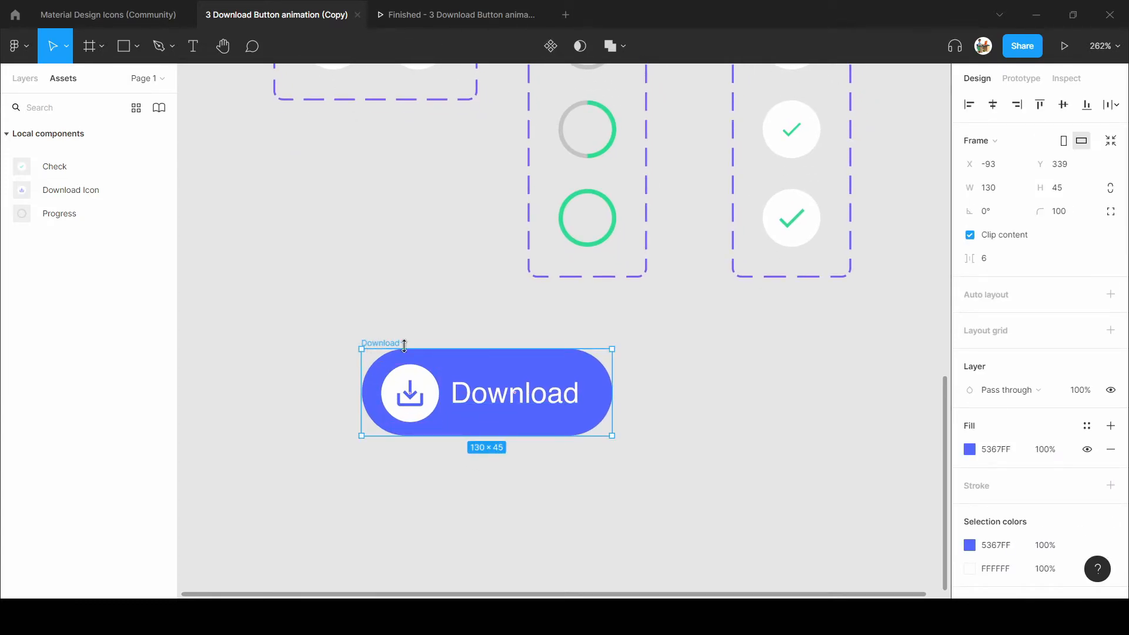
pyautogui.scroll(-2, 478, 365)
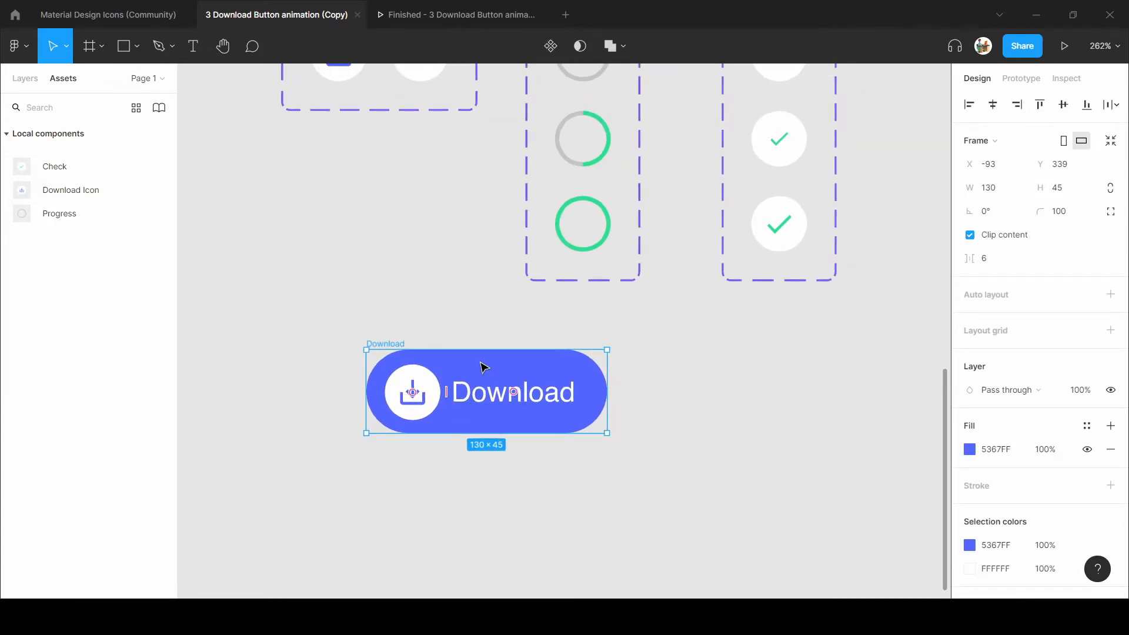
pyautogui.click(549, 46)
pyautogui.scroll(-2, 447, 329)
pyautogui.scroll(4, 436, 329)
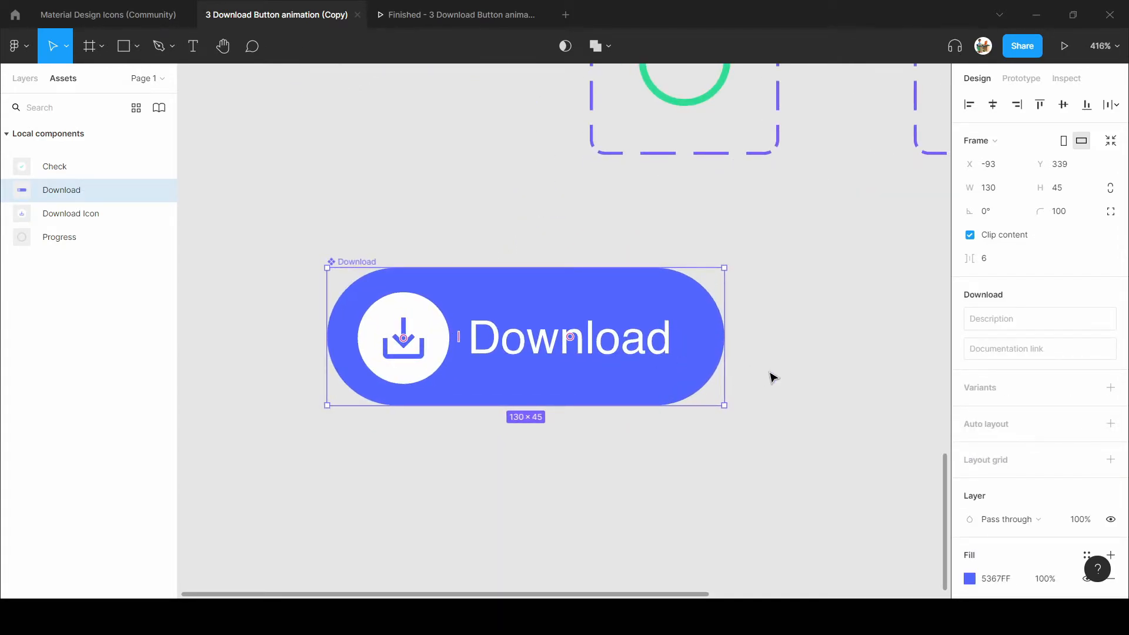
# Add a second variant to the Download button component.
pyautogui.scroll(-1, 735, 371)
pyautogui.scroll(-2, 481, 360)
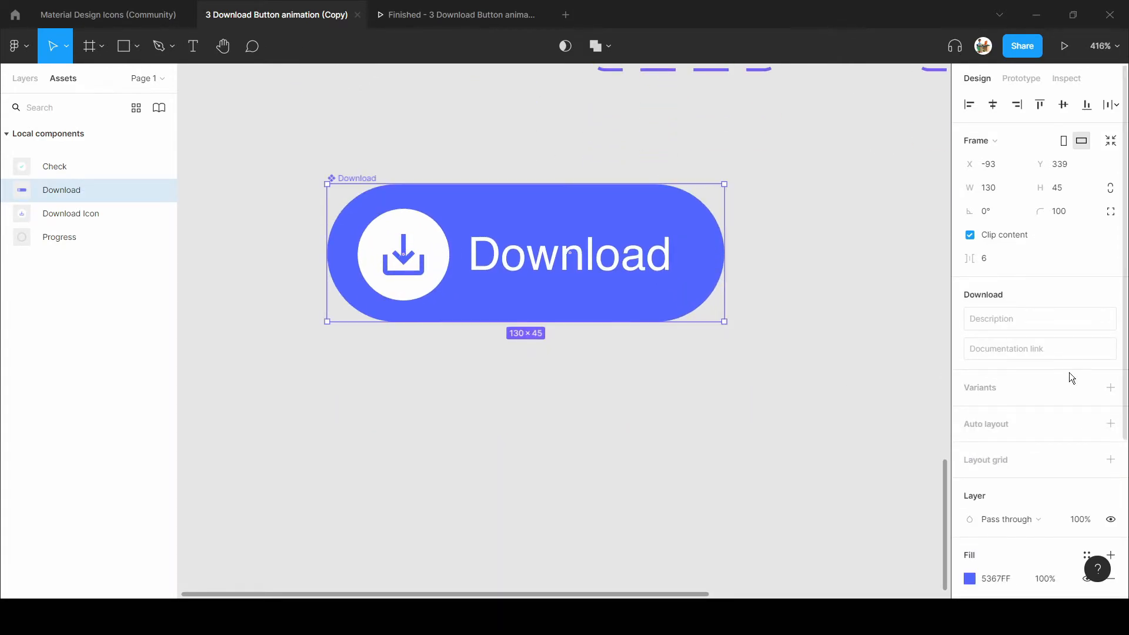
pyautogui.click(1111, 387)
# Switch the Download Icon instance in the second Download button variant to its 0% state and deselect it.
pyautogui.doubleClick(433, 433)
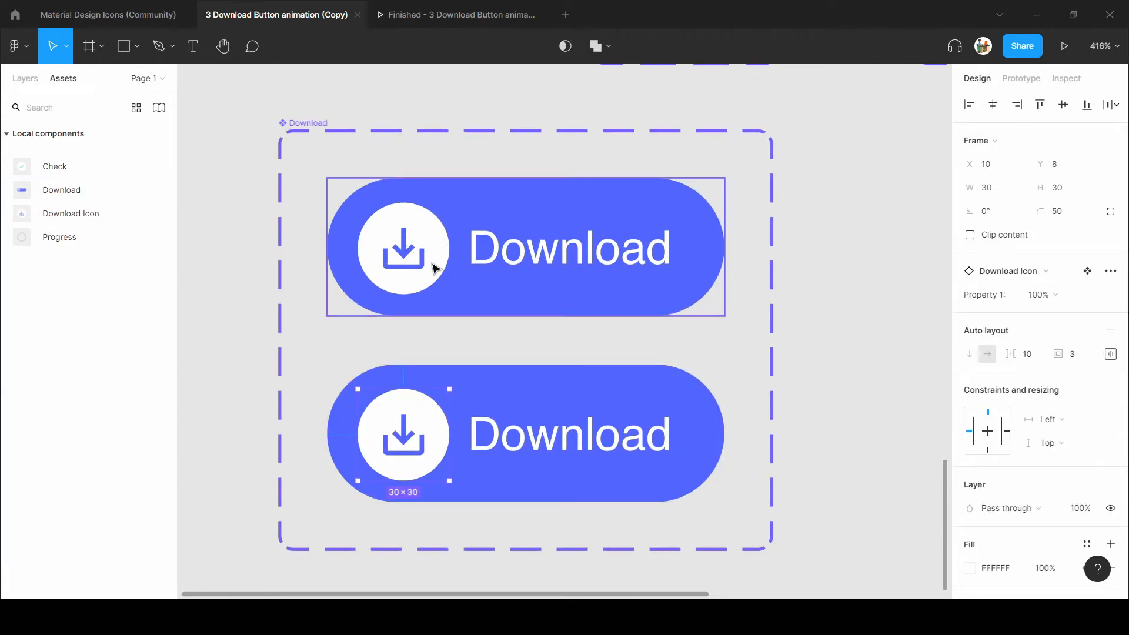
pyautogui.click(514, 380)
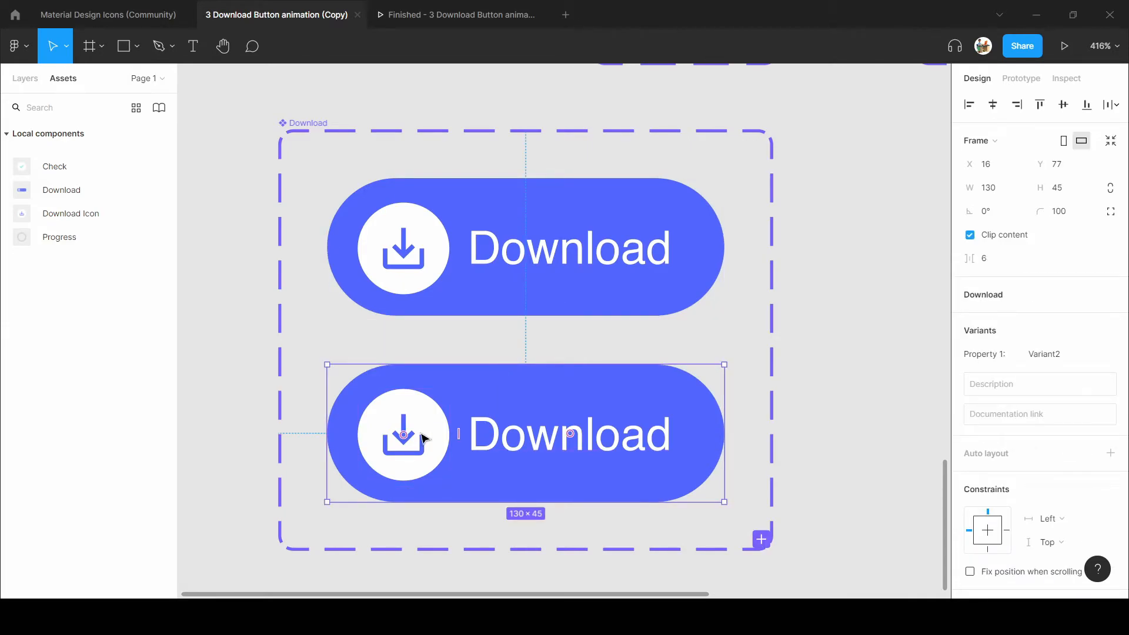
pyautogui.click(422, 438)
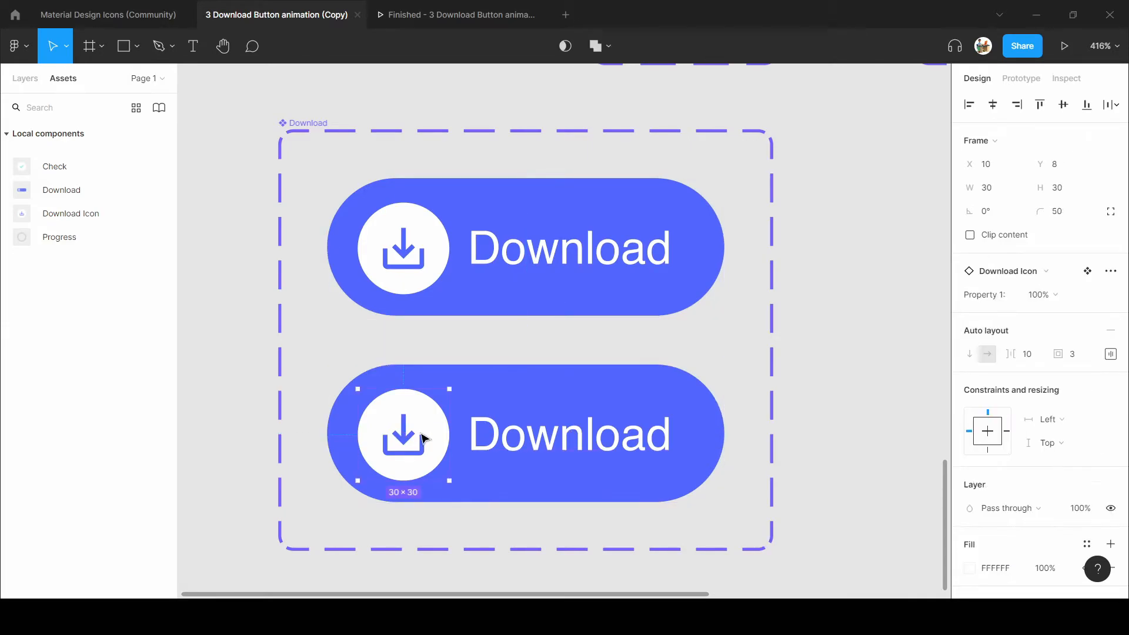
pyautogui.click(1071, 300)
pyautogui.click(1060, 283)
pyautogui.click(781, 421)
# Add a third variant to the Download button component set and set its Property 1 value to 3.
pyautogui.scroll(-5, 780, 421)
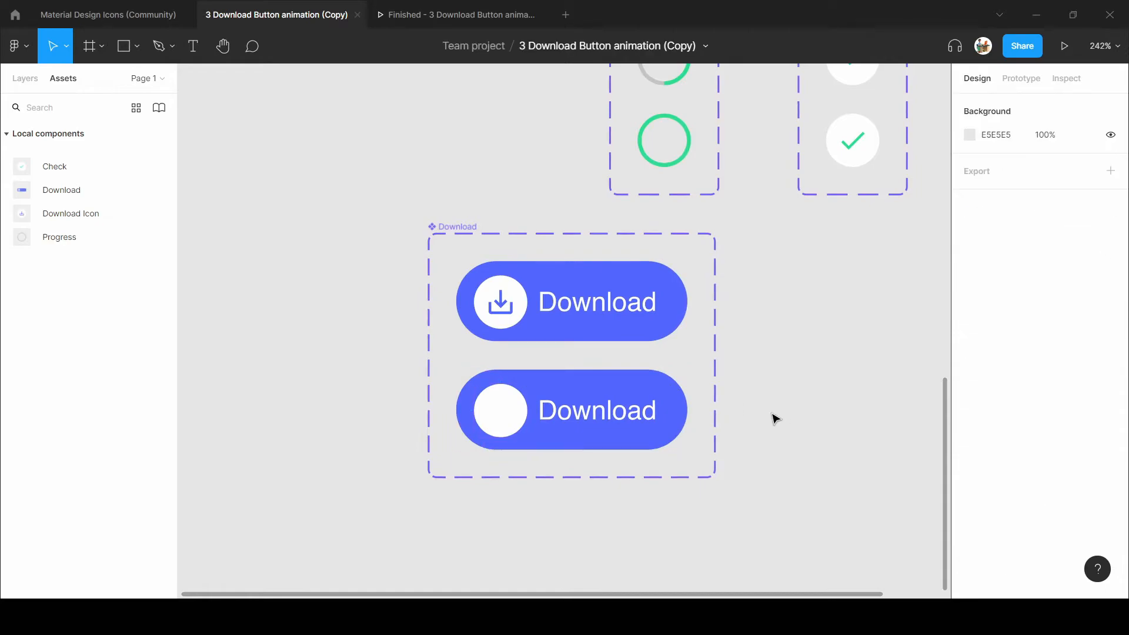
pyautogui.click(541, 378)
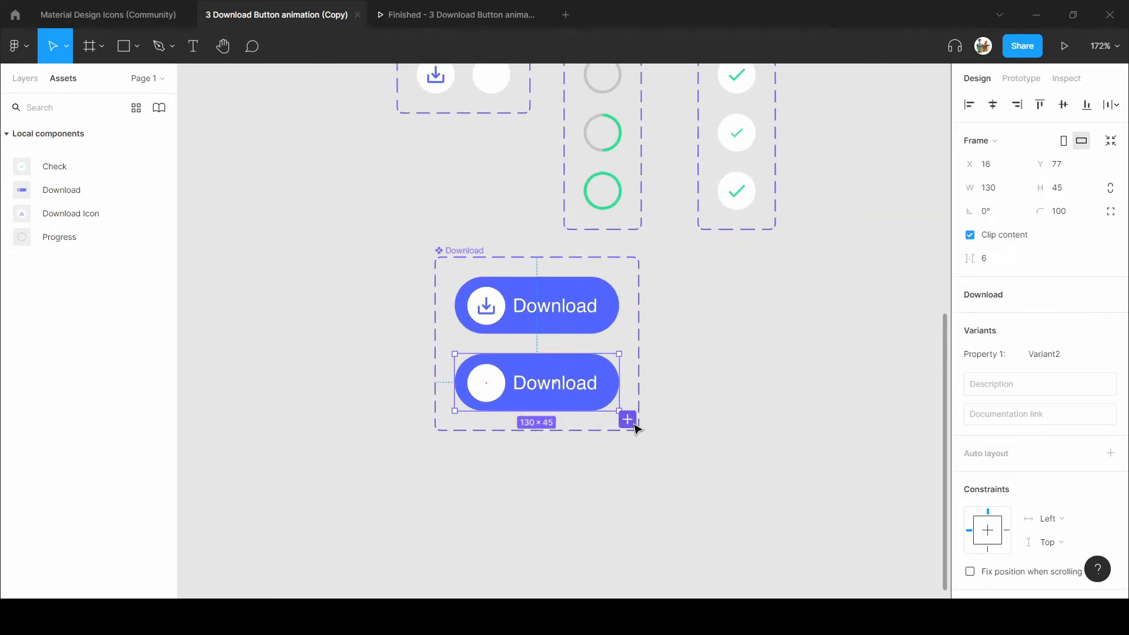
pyautogui.click(627, 419)
pyautogui.scroll(2, 563, 474)
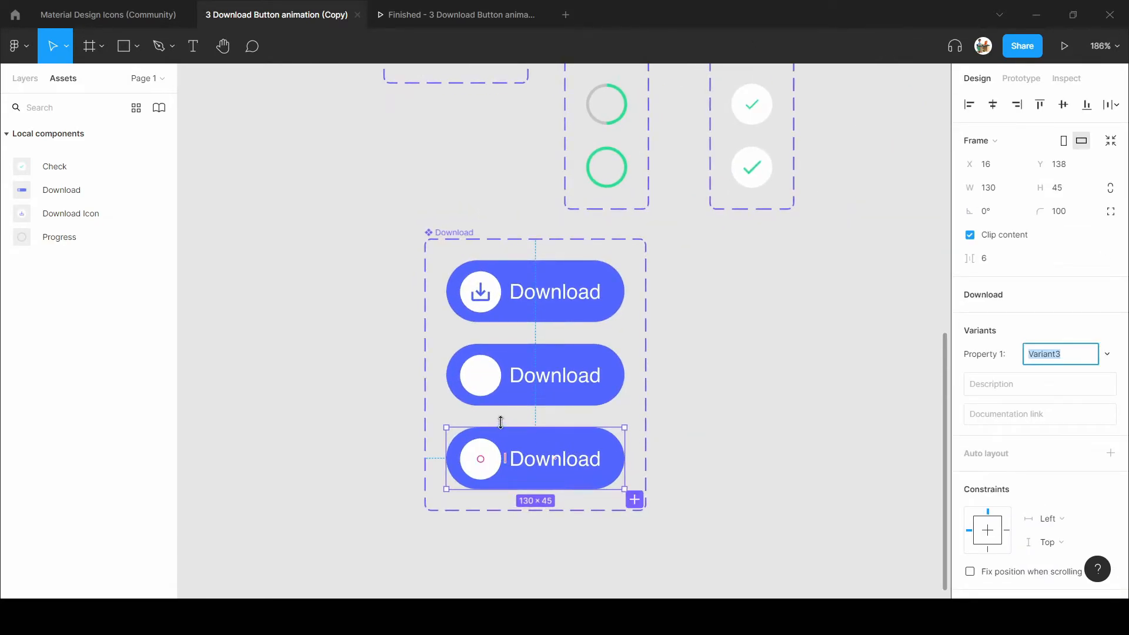
pyautogui.write('3')
pyautogui.press('Return')
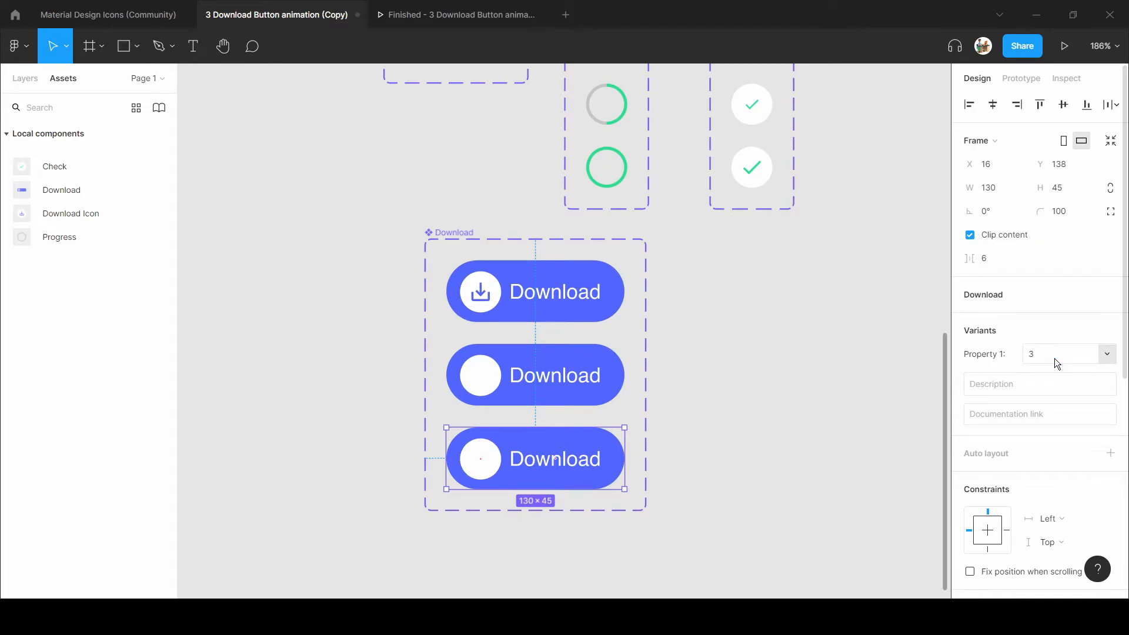
# Replace the Download Icon in the third Download button variant with a Progress instance from the local components.
pyautogui.doubleClick(485, 475)
pyautogui.press('Delete')
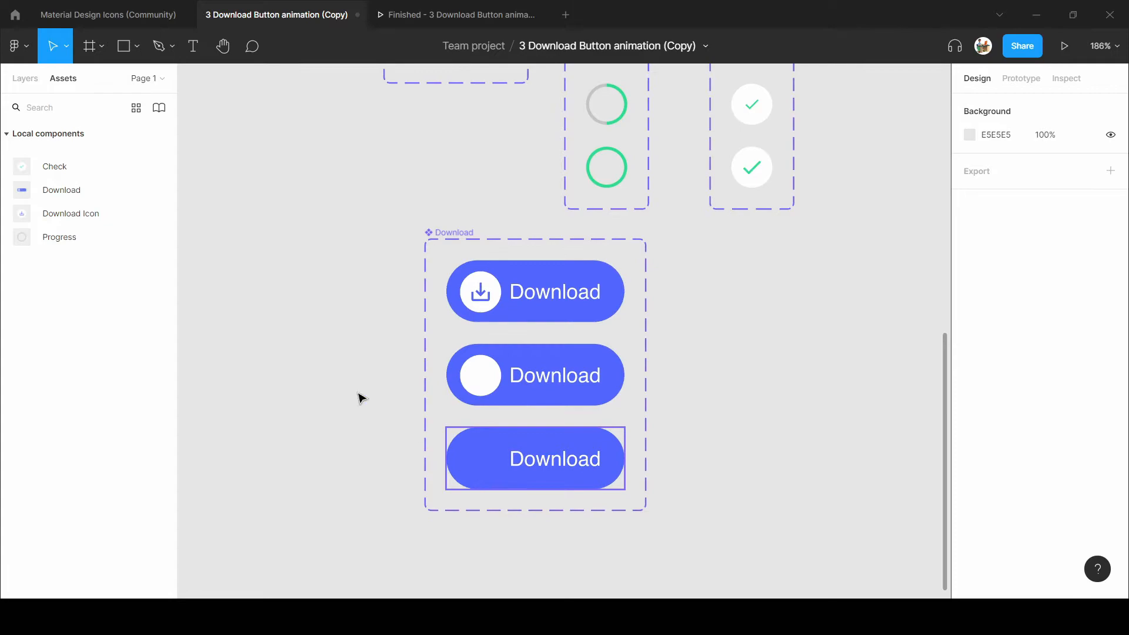
pyautogui.click(490, 457)
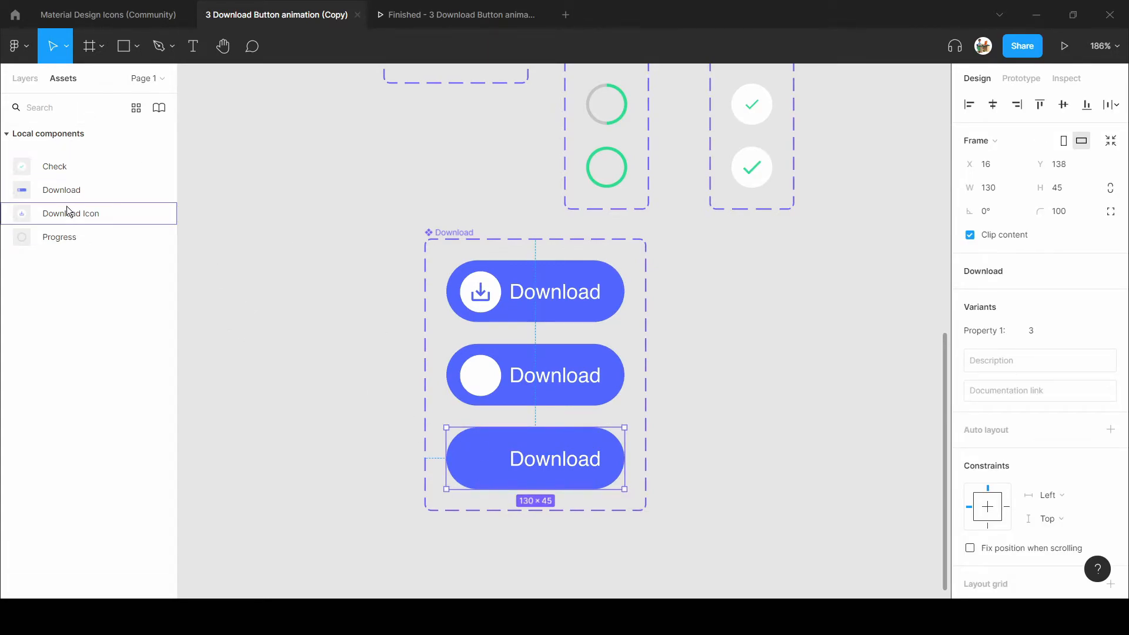
pyautogui.moveTo(66, 236); pyautogui.dragTo(492, 473)
# Position the Progress instance in the third button variant at X 10 and Y 8, matching the icon above it.
pyautogui.scroll(3, 493, 473)
pyautogui.click(478, 371)
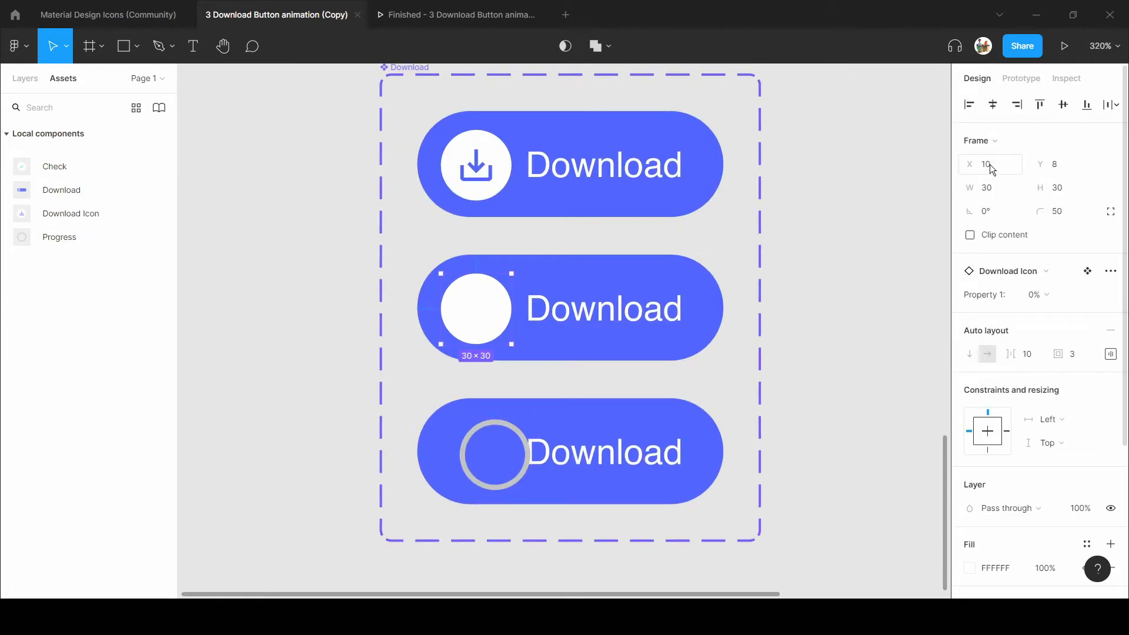
pyautogui.click(469, 468)
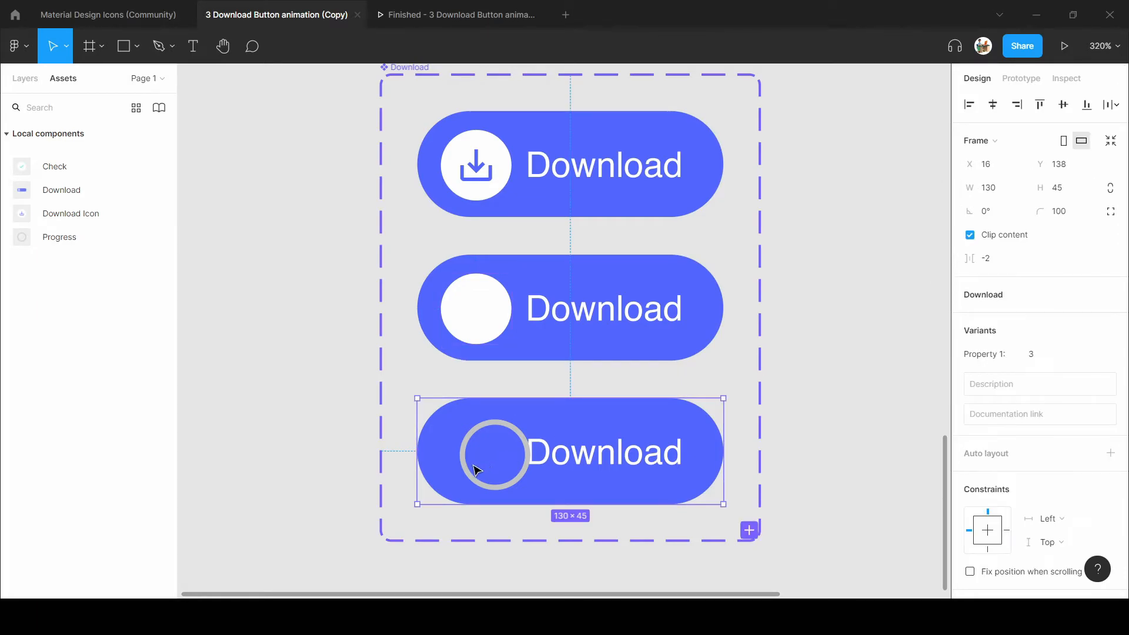
pyautogui.click(469, 469)
pyautogui.click(987, 172)
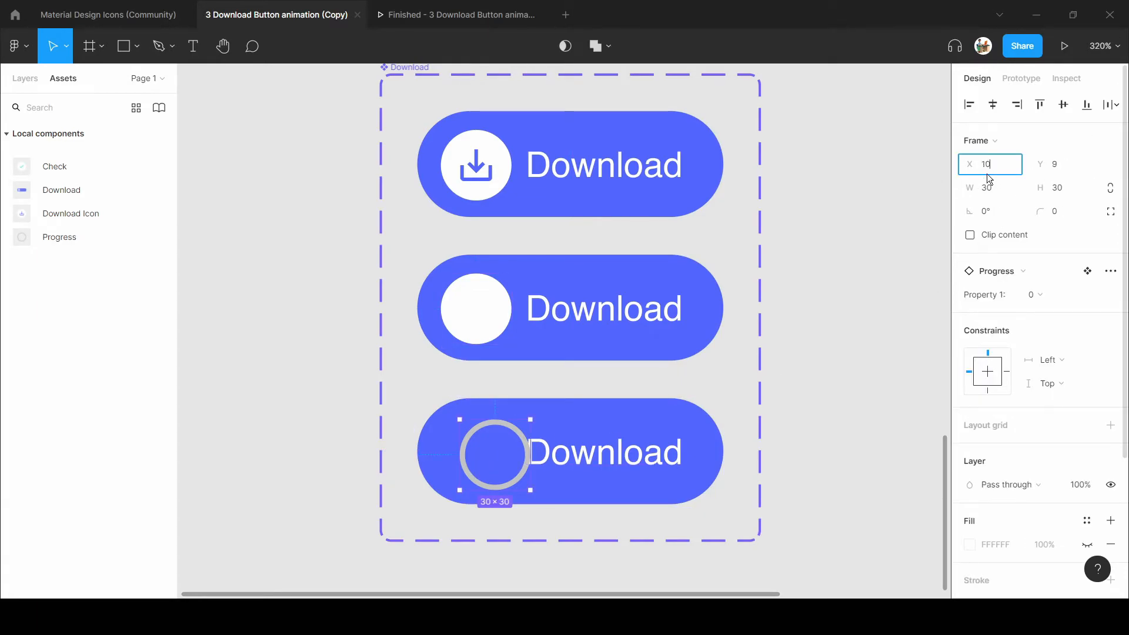
pyautogui.press('Tab')
pyautogui.write('8')
pyautogui.press('Return')
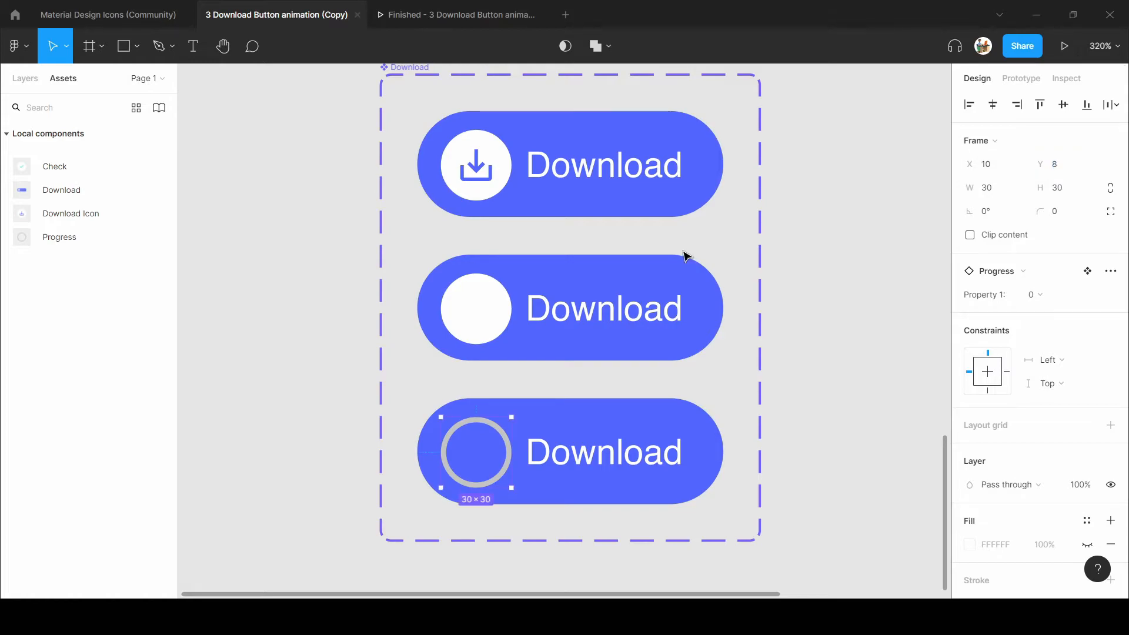
# Recolour the grey C4C4C4 ring of the Progress component set to white and deselect it.
pyautogui.scroll(3, 462, 467)
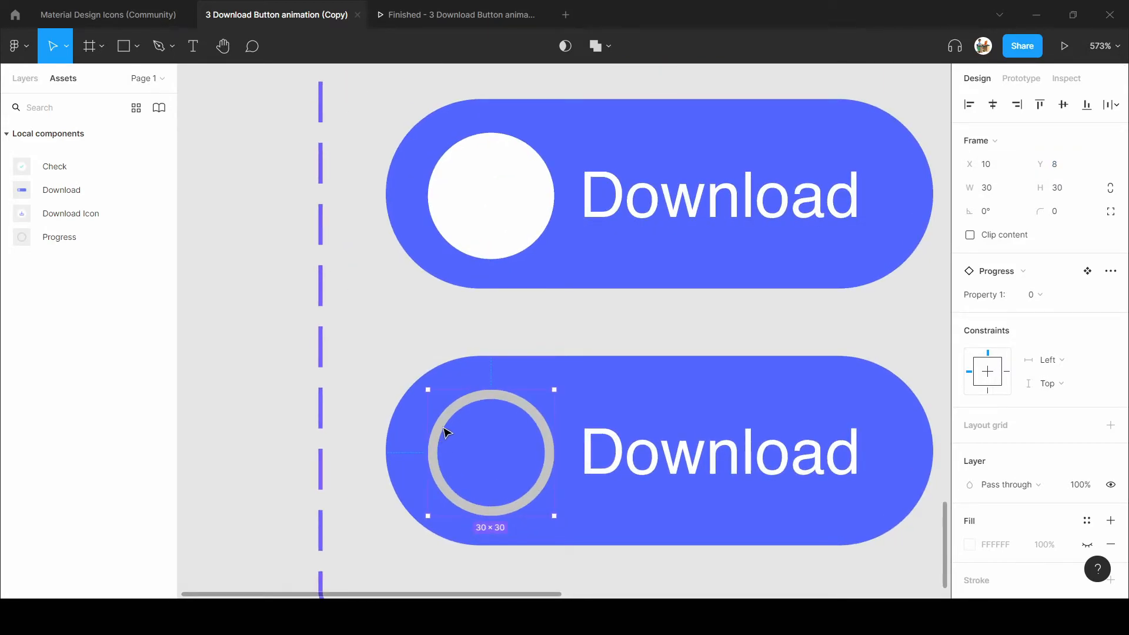
pyautogui.scroll(-6, 436, 438)
pyautogui.scroll(2, 433, 450)
pyautogui.scroll(2, 593, 246)
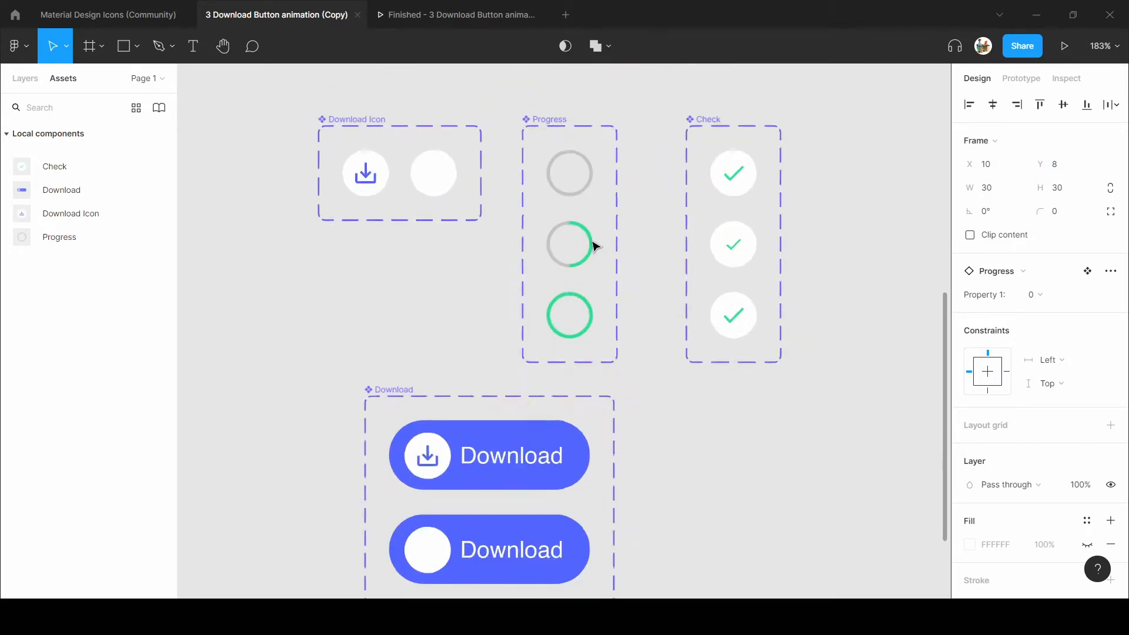
pyautogui.click(540, 93)
pyautogui.scroll(-3, 1007, 525)
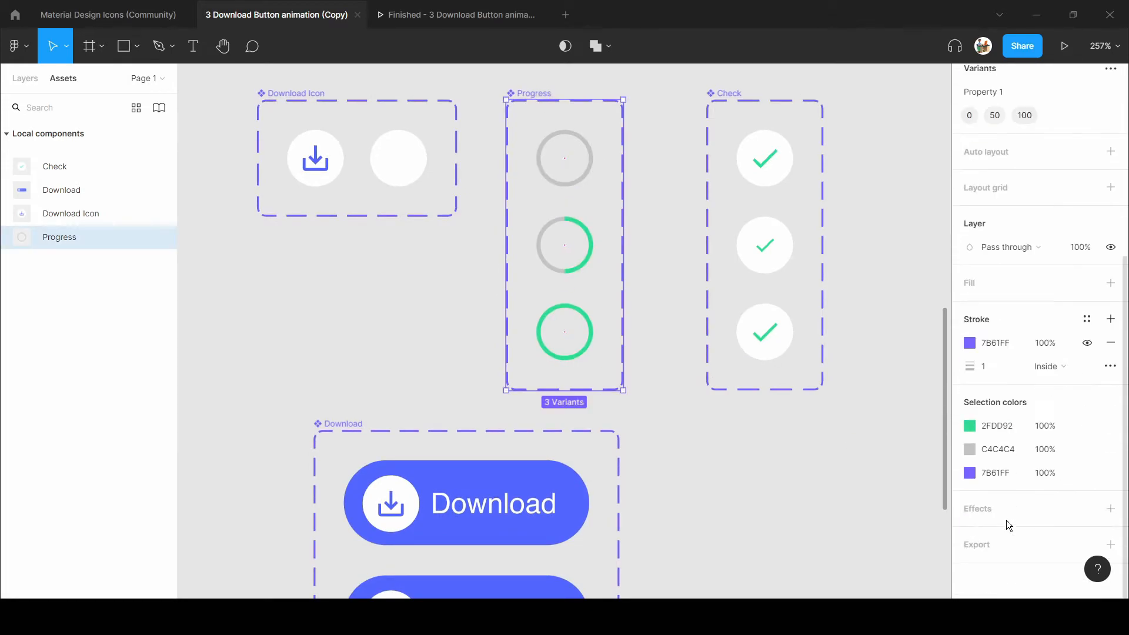
pyautogui.click(970, 447)
pyautogui.moveTo(847, 299); pyautogui.dragTo(451, 69)
pyautogui.click(407, 299)
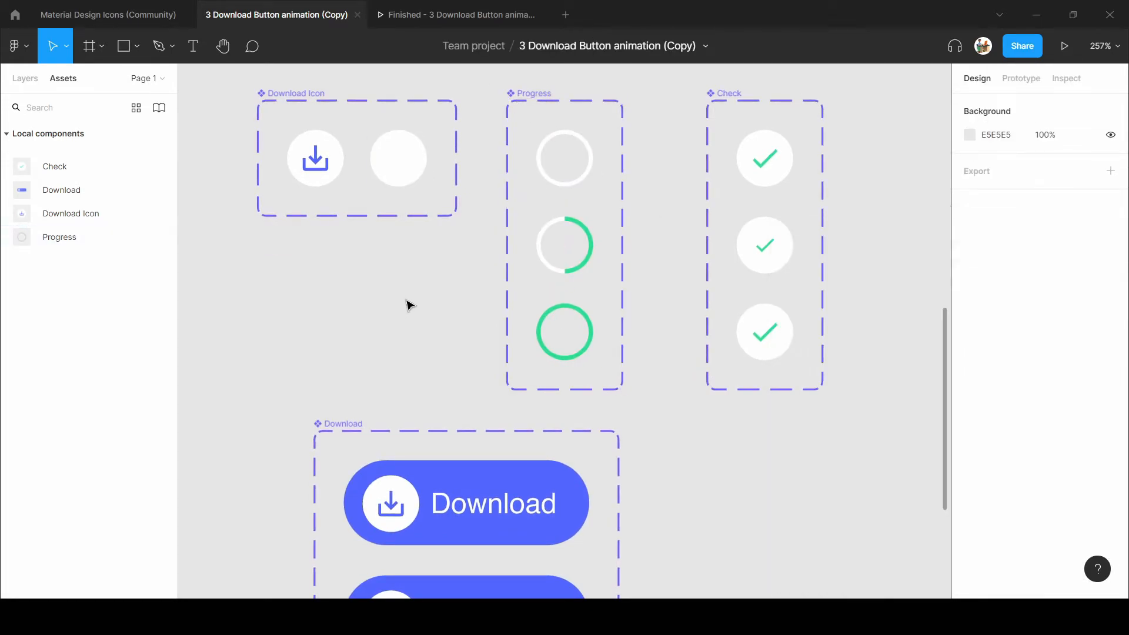
pyautogui.scroll(-6, 407, 329)
pyautogui.scroll(3, 392, 264)
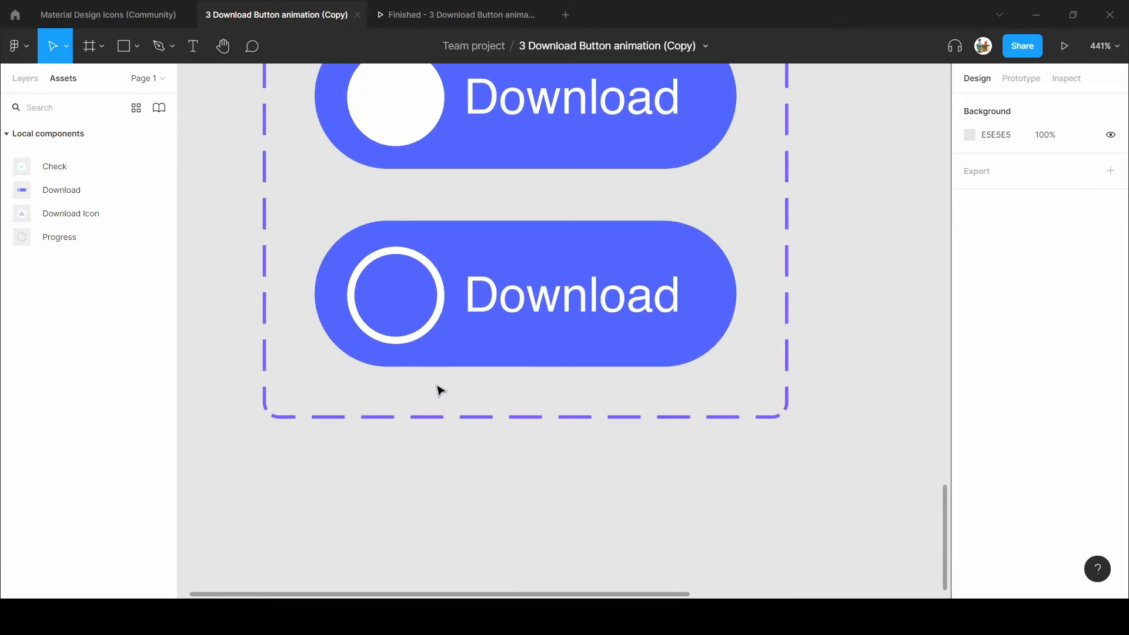
# Restart the finished download button prototype for reference and return to the working design file.
pyautogui.click(450, 17)
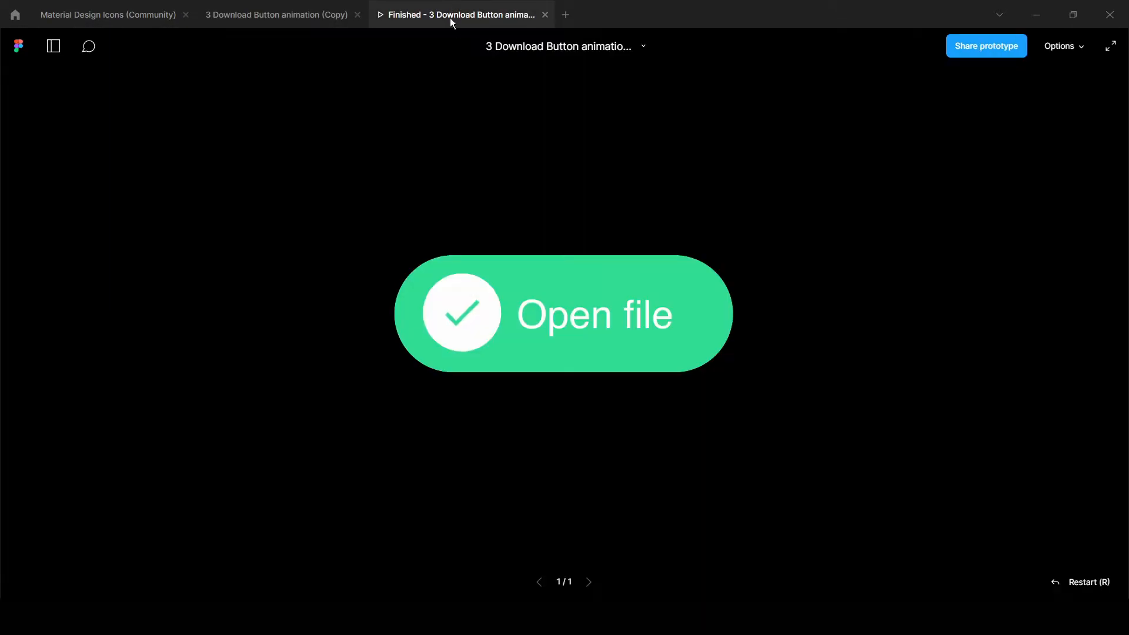
pyautogui.press('r')
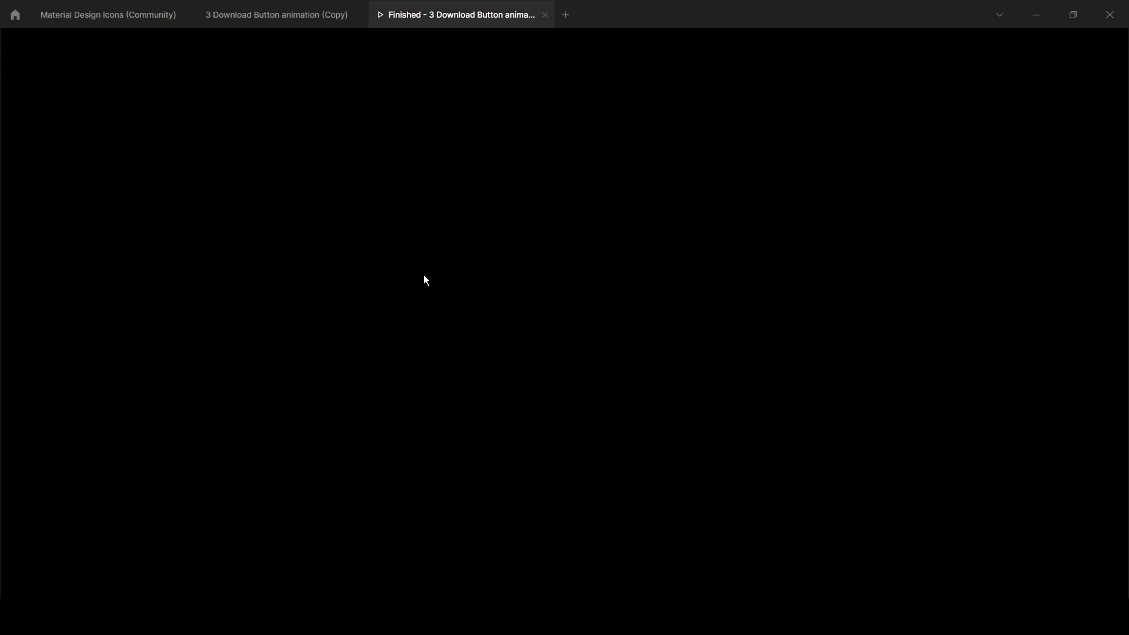
pyautogui.click(277, 14)
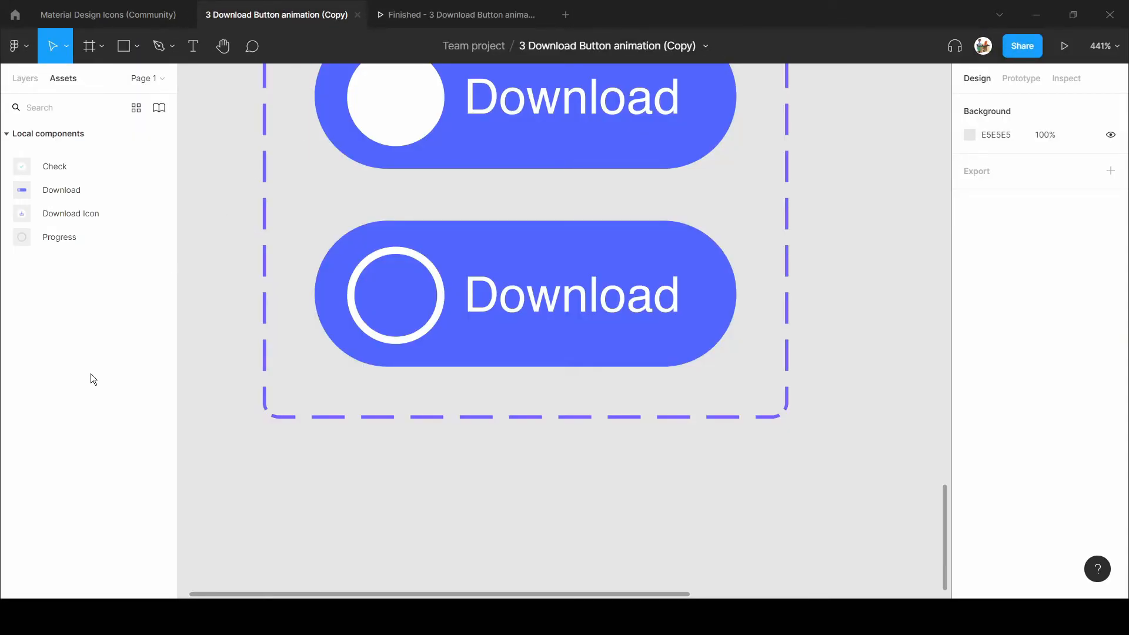
# Draw an 8 × 8 square inside the first Progress ring variant and set its corner radius to 1.
pyautogui.scroll(3, 422, 269)
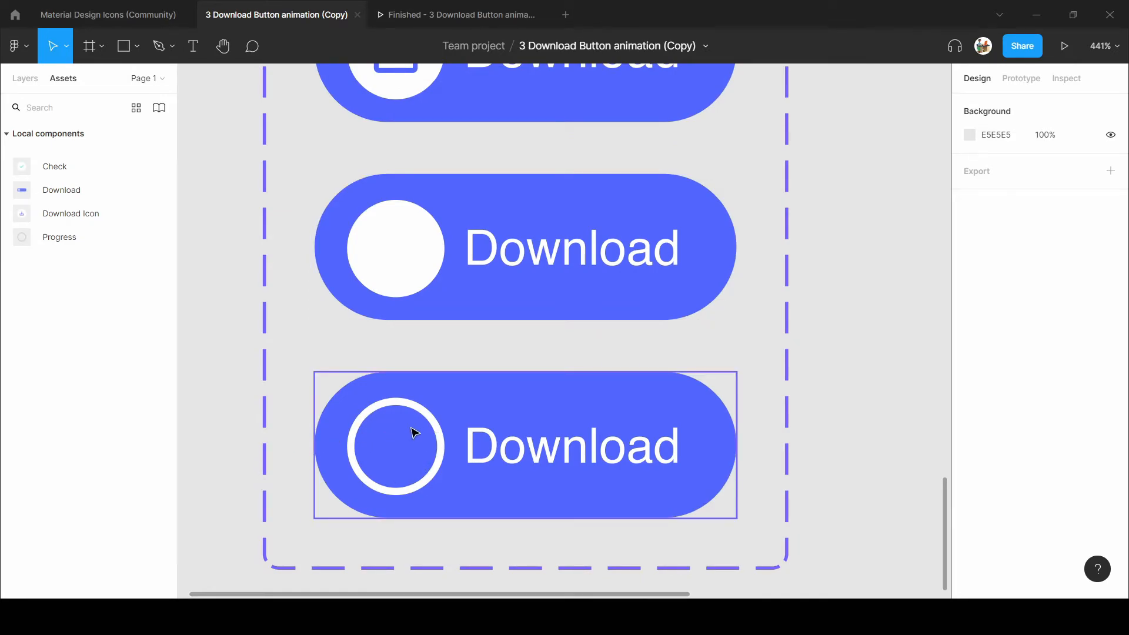
pyautogui.scroll(-5, 396, 420)
pyautogui.scroll(3, 507, 159)
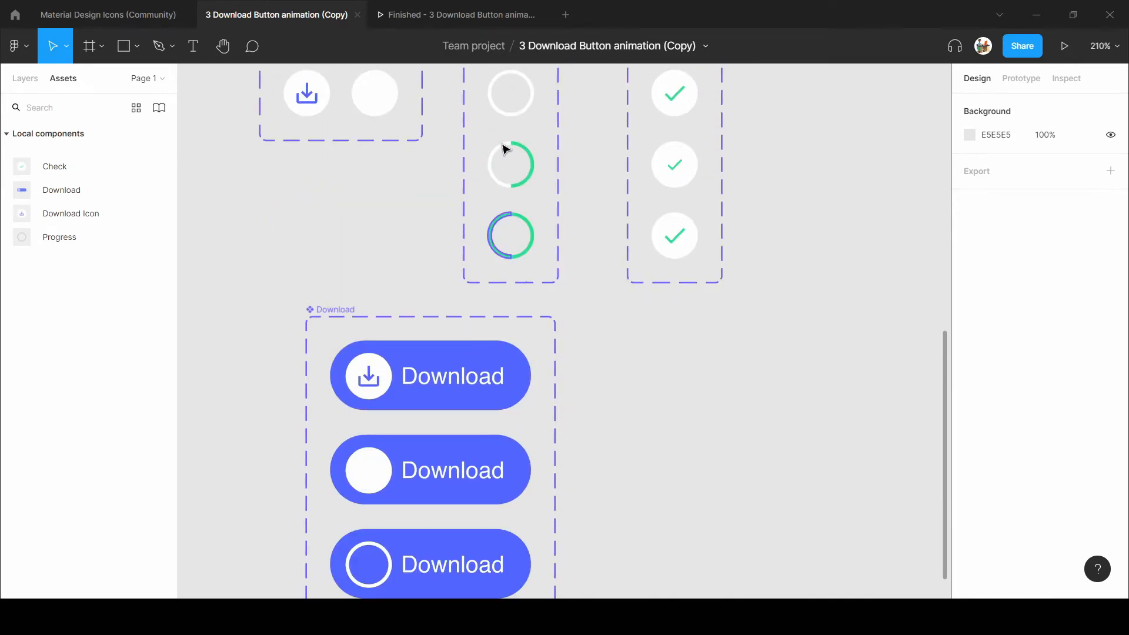
pyautogui.scroll(10, 506, 159)
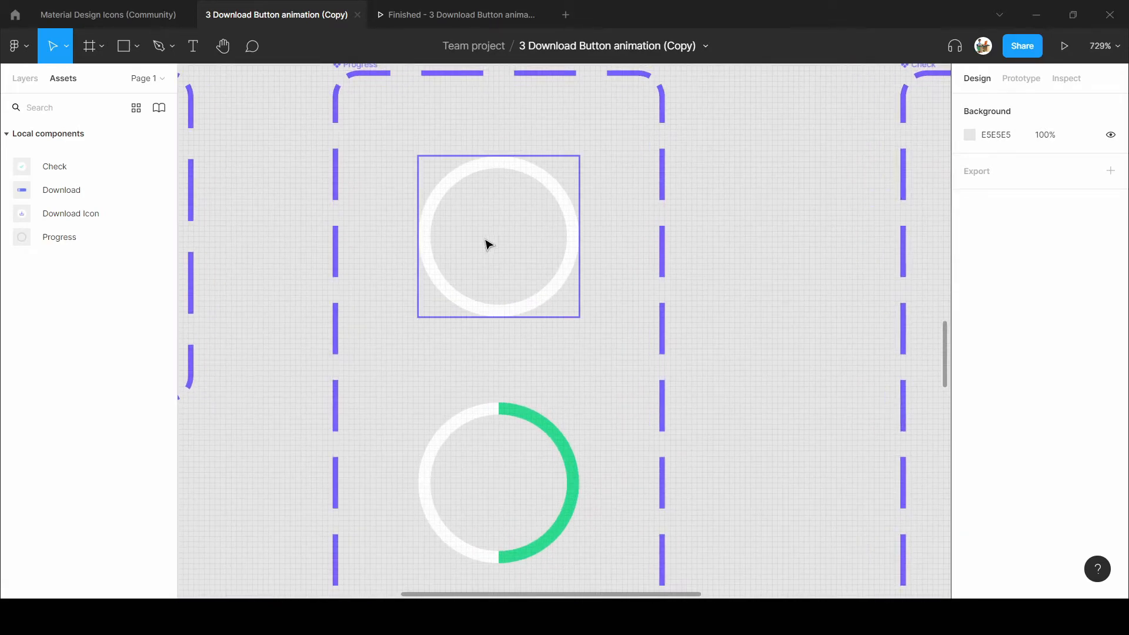
pyautogui.press('r')
pyautogui.moveTo(471, 219); pyautogui.dragTo(514, 262)
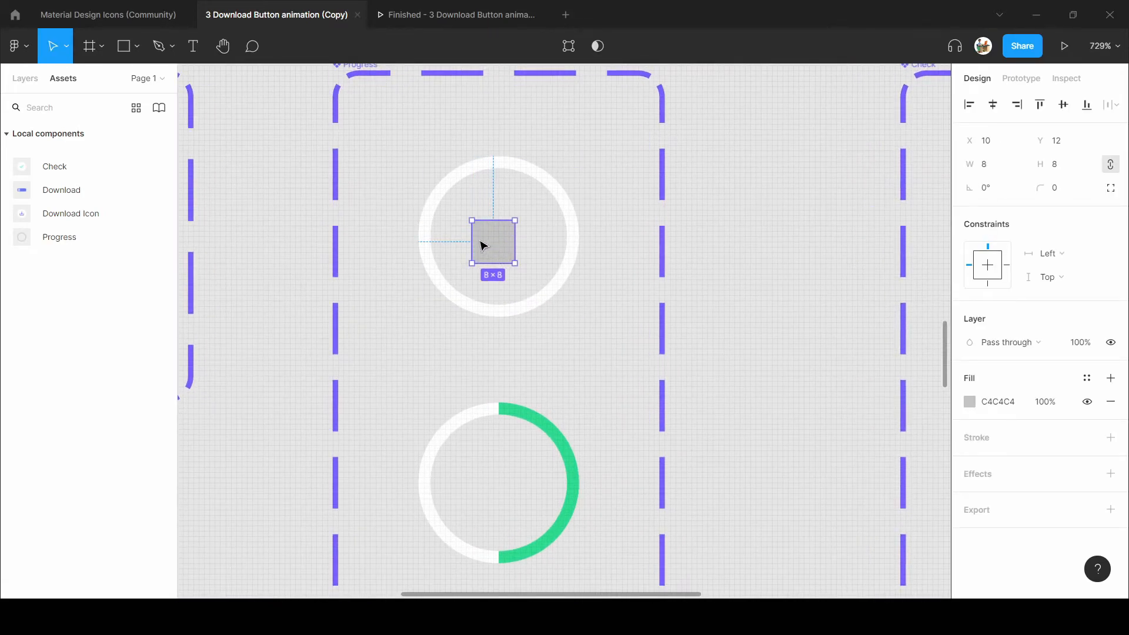
pyautogui.scroll(8, 480, 241)
pyautogui.write('1')
pyautogui.press('Return')
# Centre the rounded square horizontally and vertically in the first Progress ring and fill it with white, FFFFFF.
pyautogui.click(993, 105)
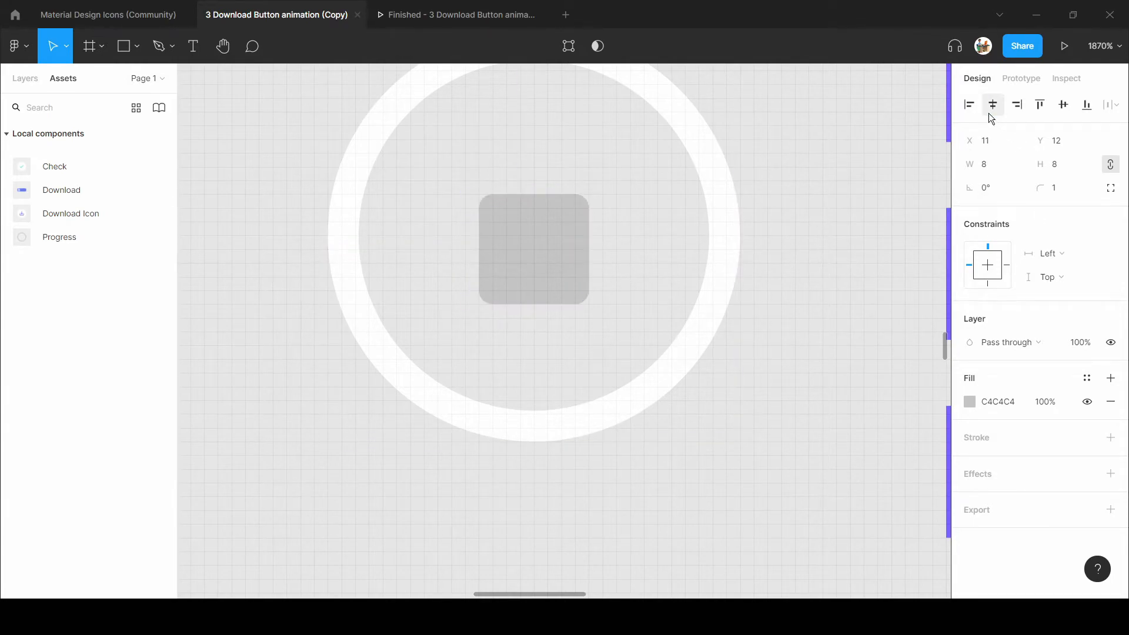
pyautogui.click(1062, 105)
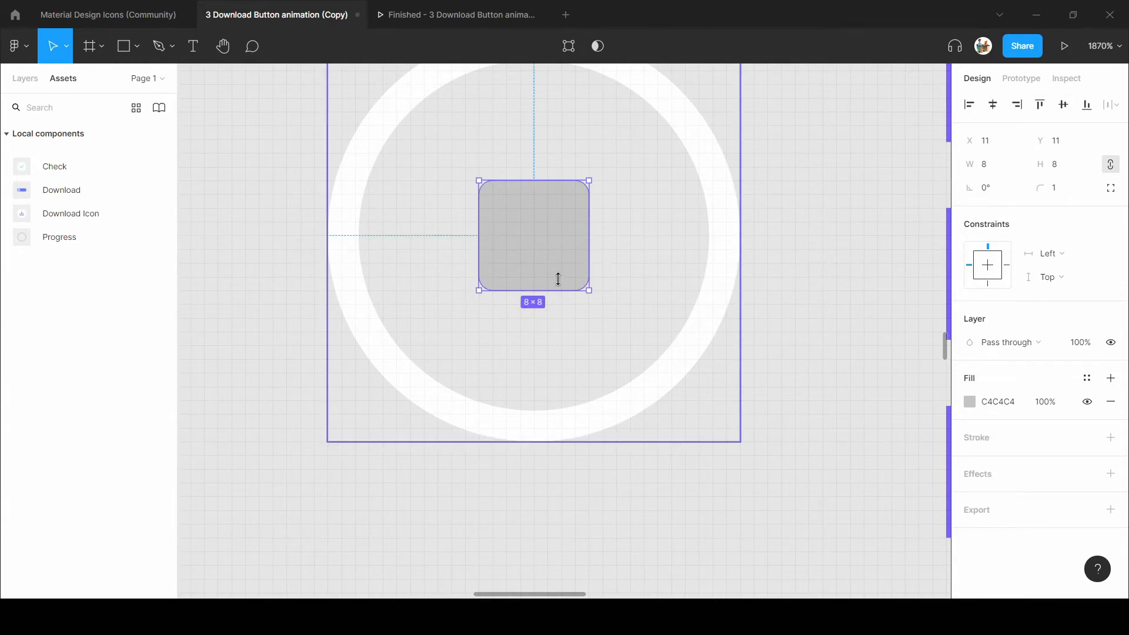
pyautogui.click(969, 400)
pyautogui.moveTo(901, 365); pyautogui.dragTo(429, 247)
pyautogui.scroll(-4, 469, 245)
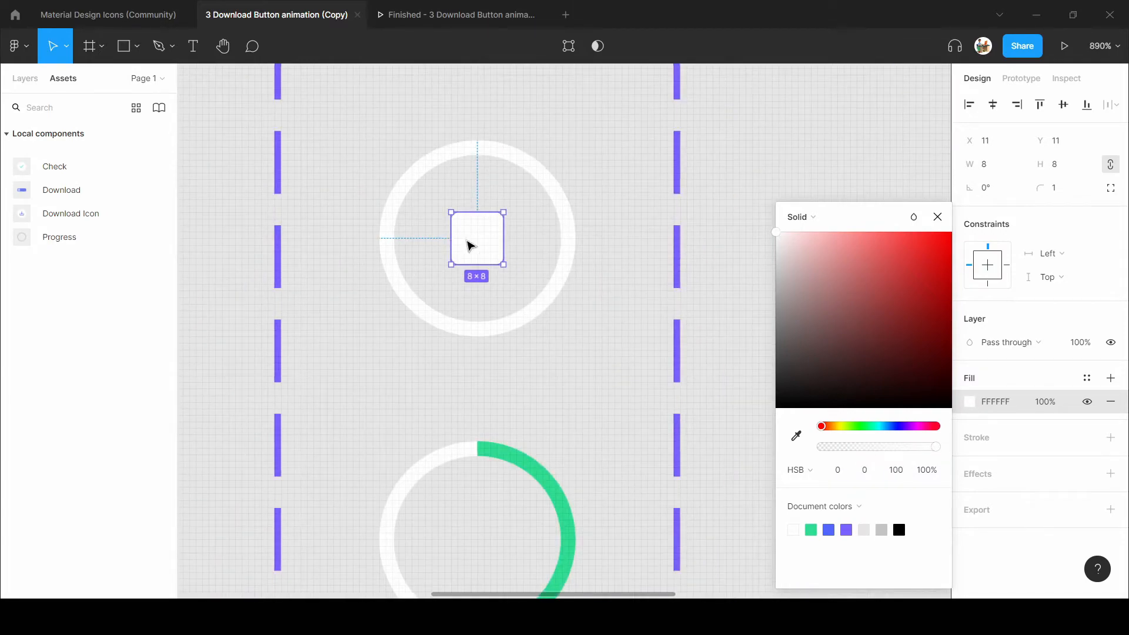
# Copy the white rounded square into the 50 and 100 variants of the Progress component set and deselect it.
pyautogui.scroll(-2, 474, 252)
pyautogui.click(483, 419)
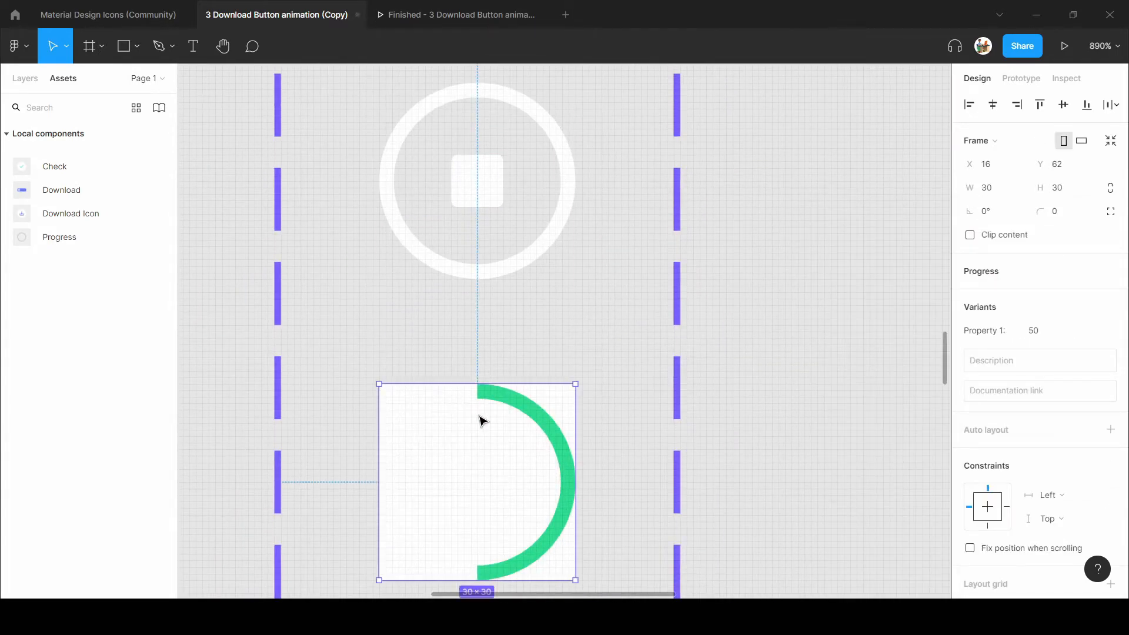
pyautogui.click(498, 170)
pyautogui.hotkey('ctrl', 'c')
pyautogui.click(491, 421)
pyautogui.hotkey('ctrl', 'v')
pyautogui.scroll(-5, 493, 426)
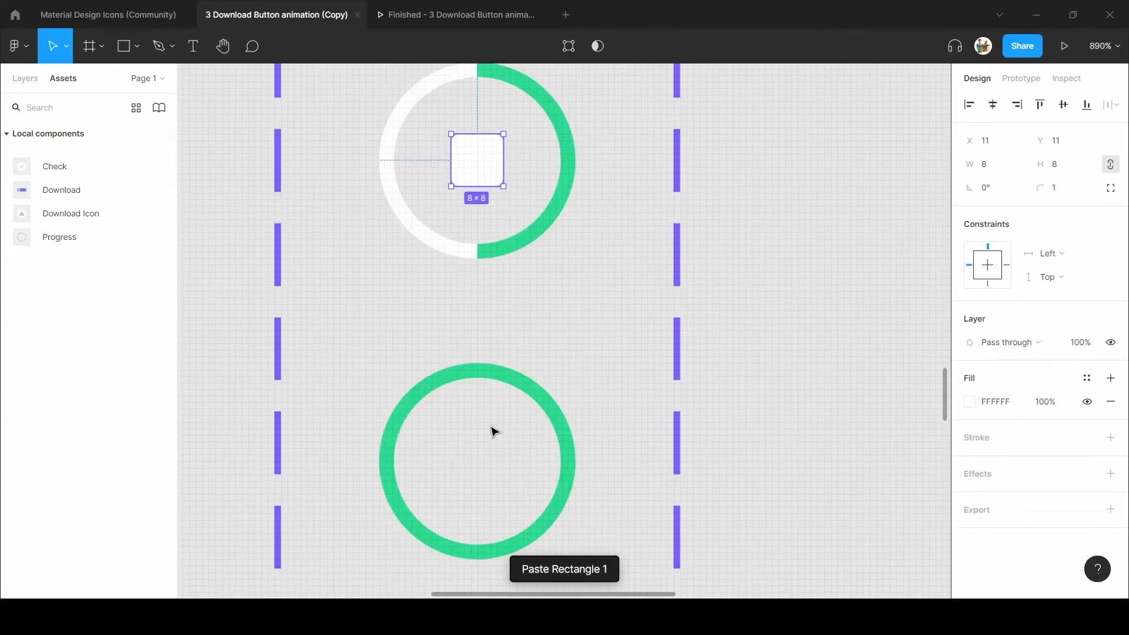
pyautogui.click(491, 431)
pyautogui.hotkey('ctrl', 'v')
pyautogui.scroll(-5, 492, 434)
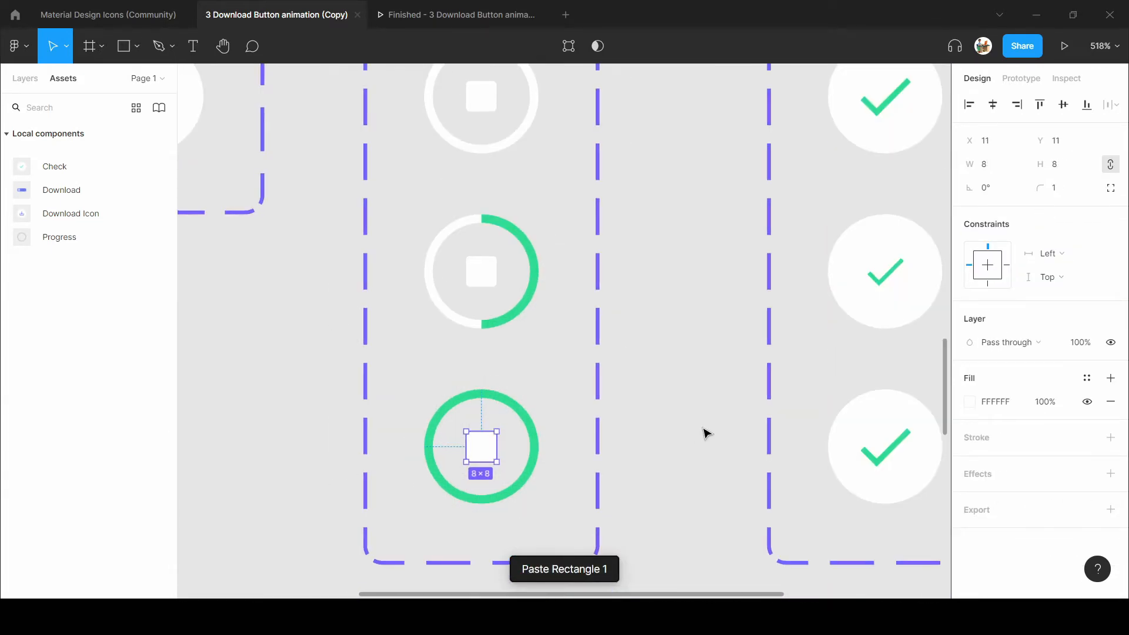
pyautogui.click(705, 434)
pyautogui.scroll(-1, 622, 288)
pyautogui.scroll(2, 562, 335)
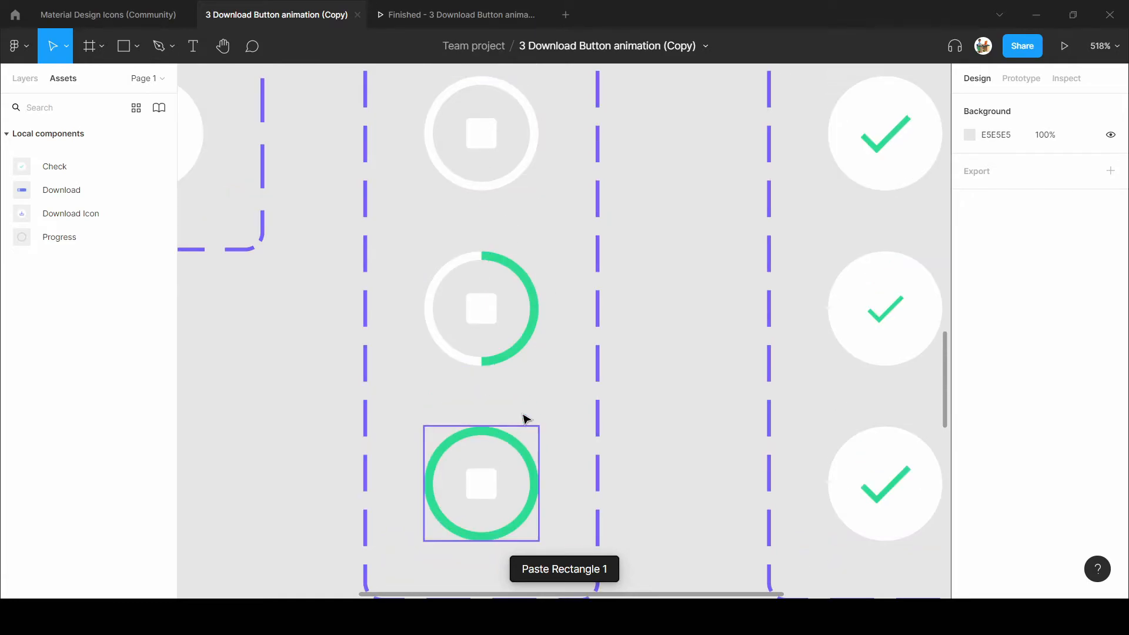
# Add a fourth variant below the third one in the Download button component set.
pyautogui.scroll(-4, 511, 430)
pyautogui.scroll(-3, 564, 257)
pyautogui.scroll(-5, 647, 251)
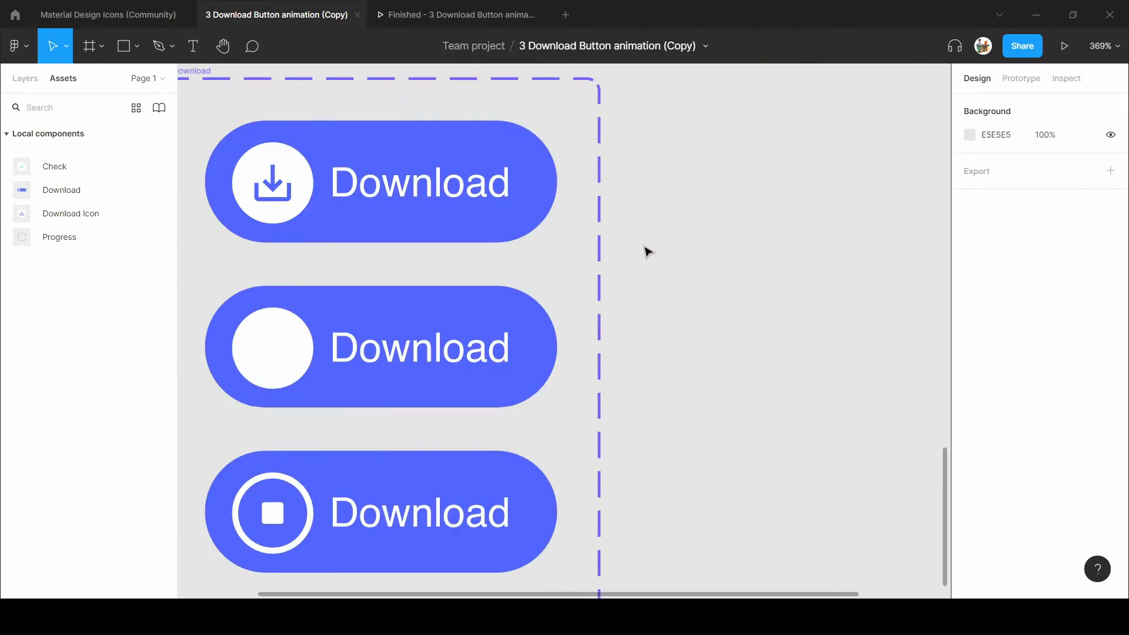
pyautogui.scroll(-3, 645, 251)
pyautogui.scroll(1, 268, 369)
pyautogui.scroll(-2, 395, 349)
pyautogui.click(462, 348)
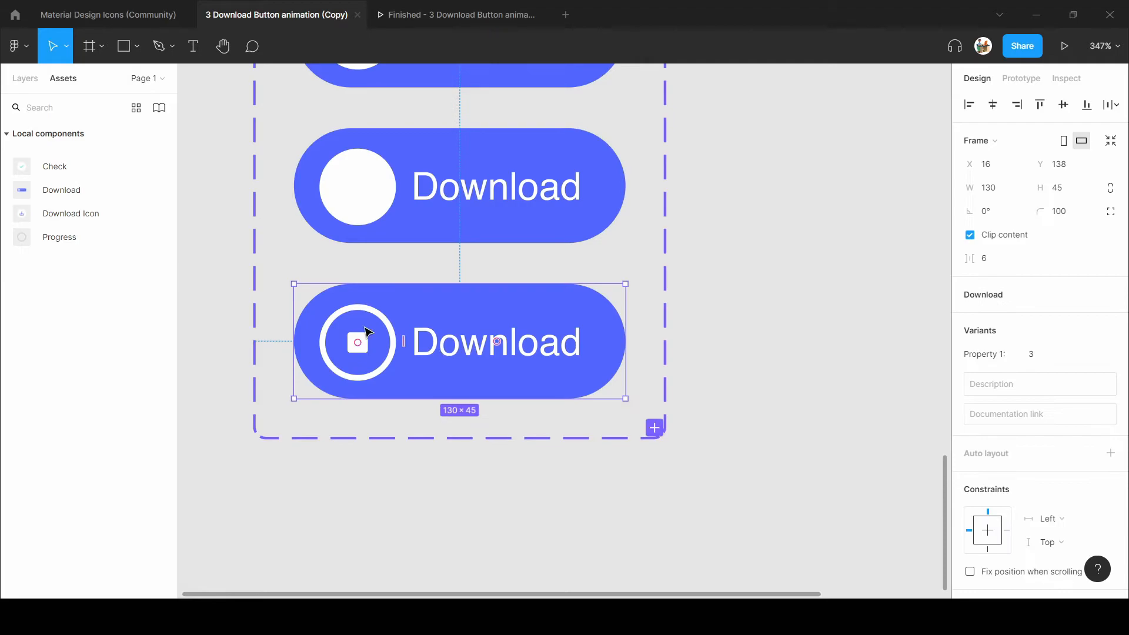
pyautogui.scroll(-1, 497, 341)
pyautogui.click(654, 406)
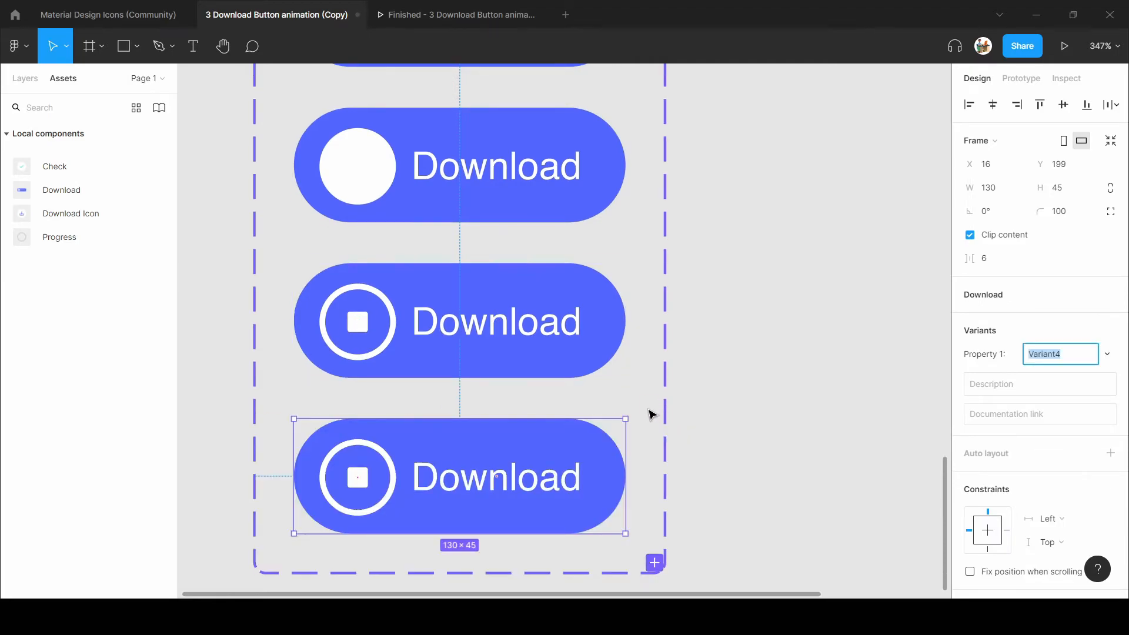
# Set the Progress instance in the fourth Download button variant to 50.
pyautogui.scroll(-4, 587, 388)
pyautogui.click(383, 273)
pyautogui.scroll(1, 371, 268)
pyautogui.click(1042, 295)
pyautogui.click(1044, 309)
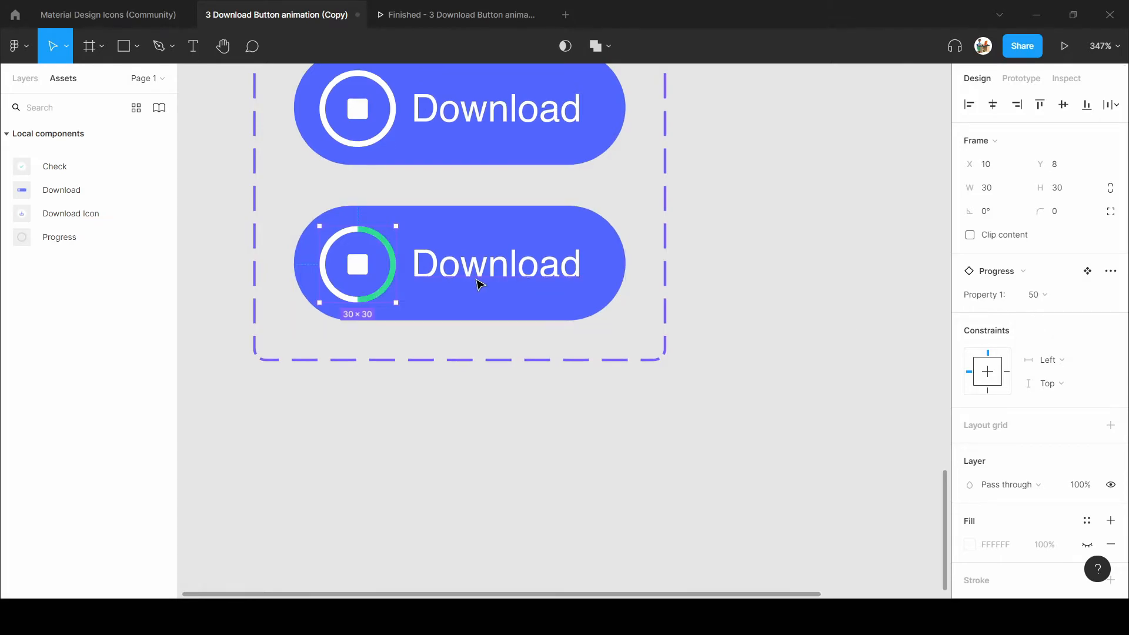
# Add a fifth Download button variant and set its Progress instance to 100.
pyautogui.click(472, 308)
pyautogui.click(655, 349)
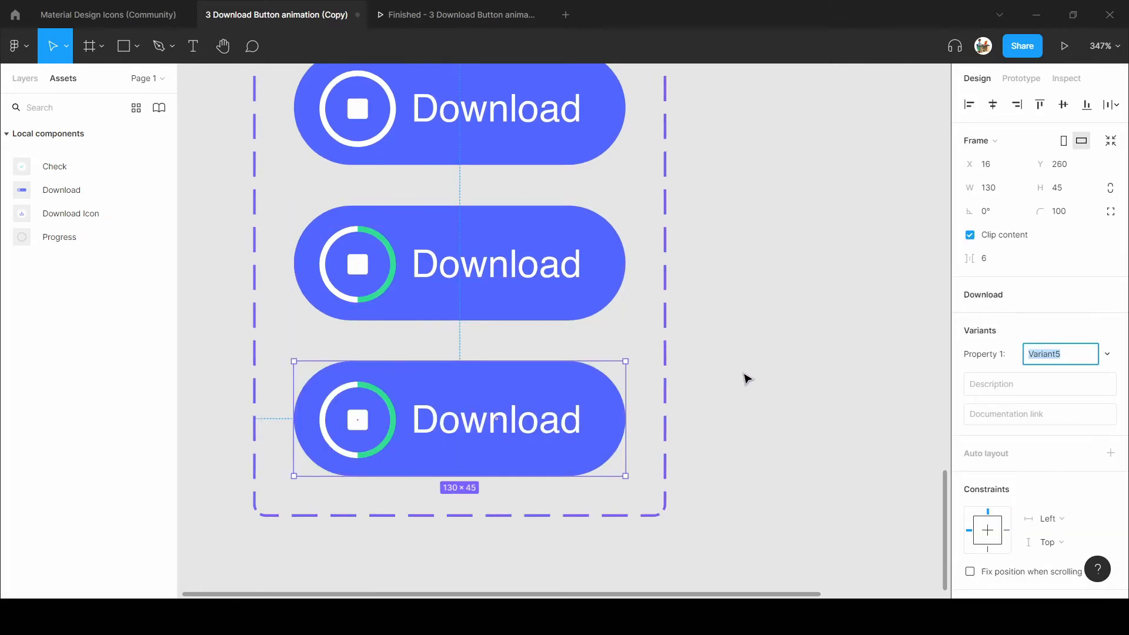
pyautogui.click(378, 428)
pyautogui.click(1039, 294)
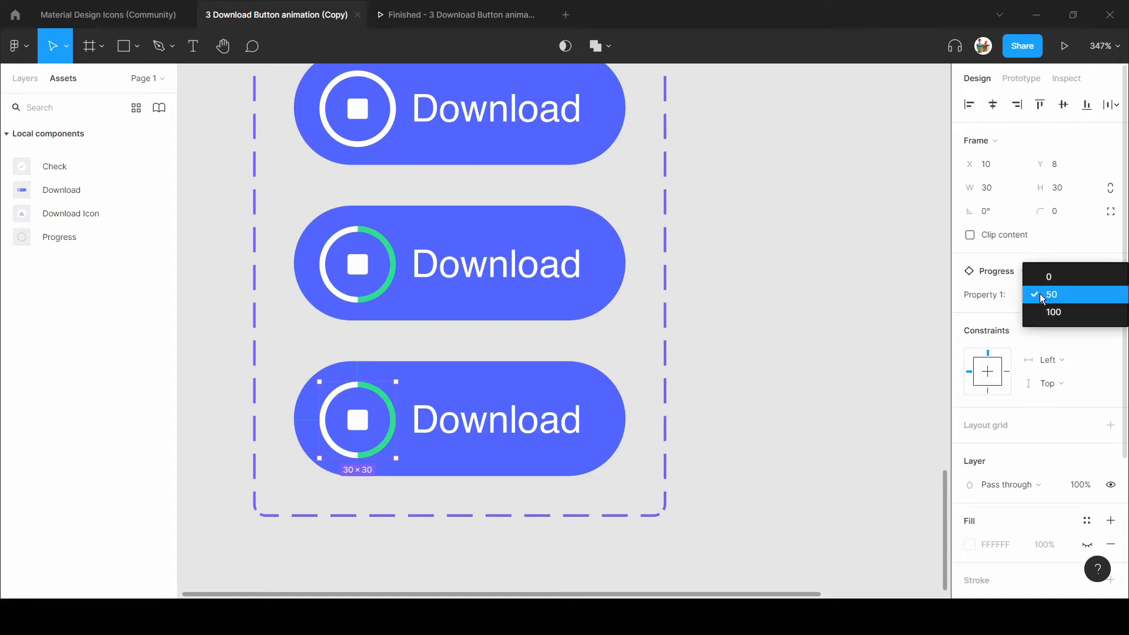
pyautogui.click(1040, 310)
# Add a sixth Download button variant after the one with the full green progress ring.
pyautogui.scroll(-1, 809, 376)
pyautogui.keyDown('ctrl'); pyautogui.scroll(-3, 627, 388); pyautogui.keyUp('ctrl')
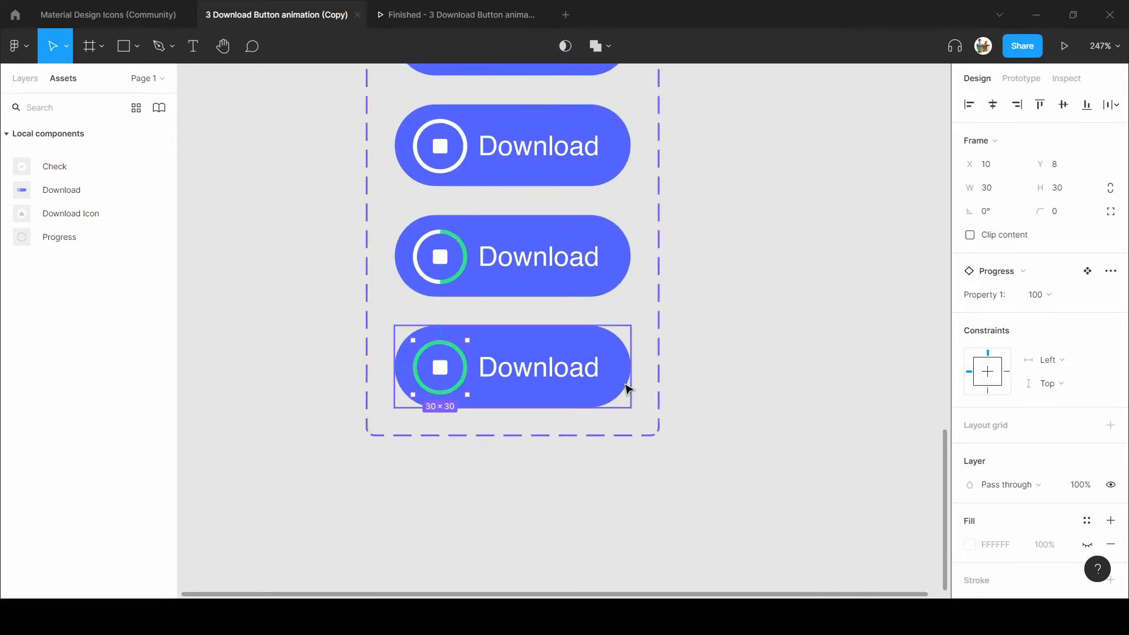
pyautogui.click(626, 387)
pyautogui.scroll(-1, 353, 390)
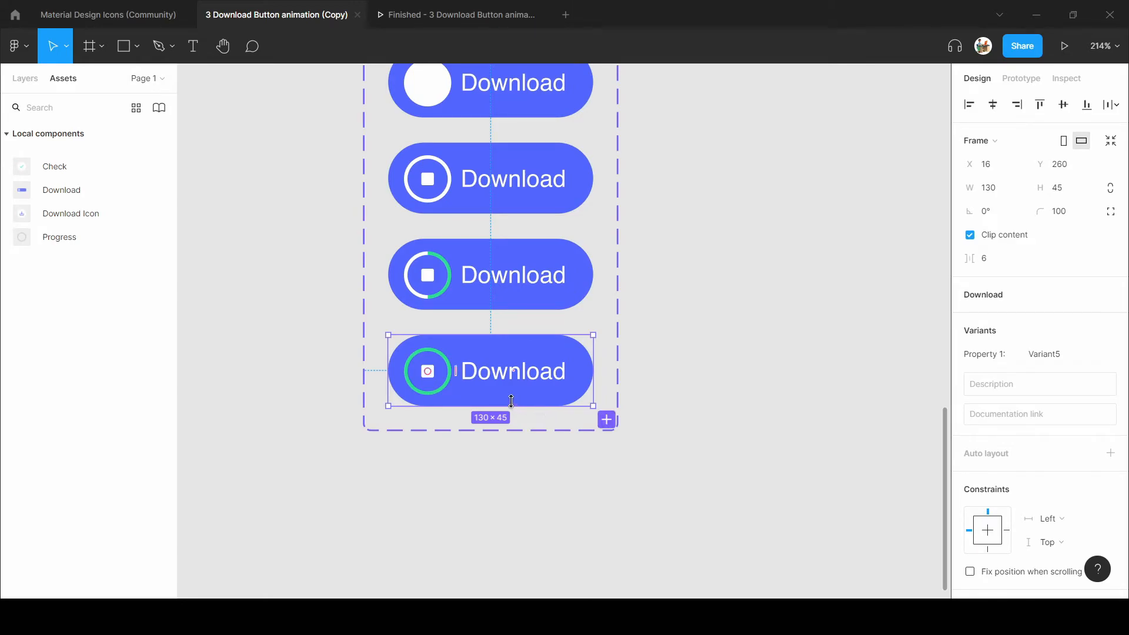
pyautogui.keyDown('ctrl'); pyautogui.scroll(-2, 419, 396); pyautogui.keyUp('ctrl')
pyautogui.scroll(4, 638, 137)
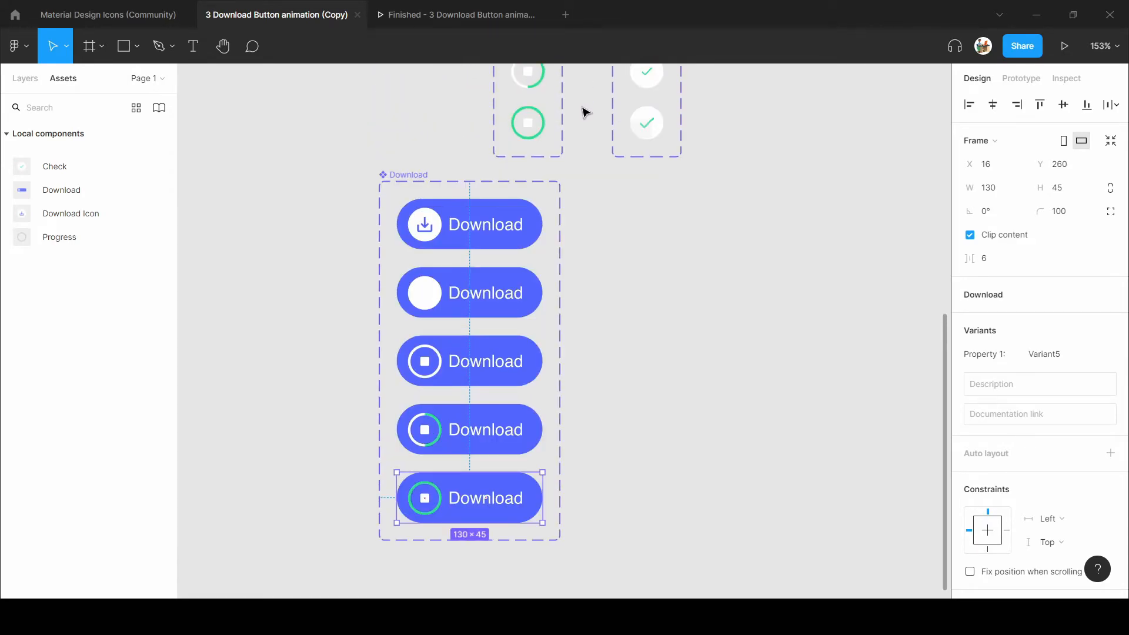
pyautogui.scroll(-3, 500, 341)
pyautogui.keyDown('ctrl'); pyautogui.scroll(3, 412, 371); pyautogui.keyUp('ctrl')
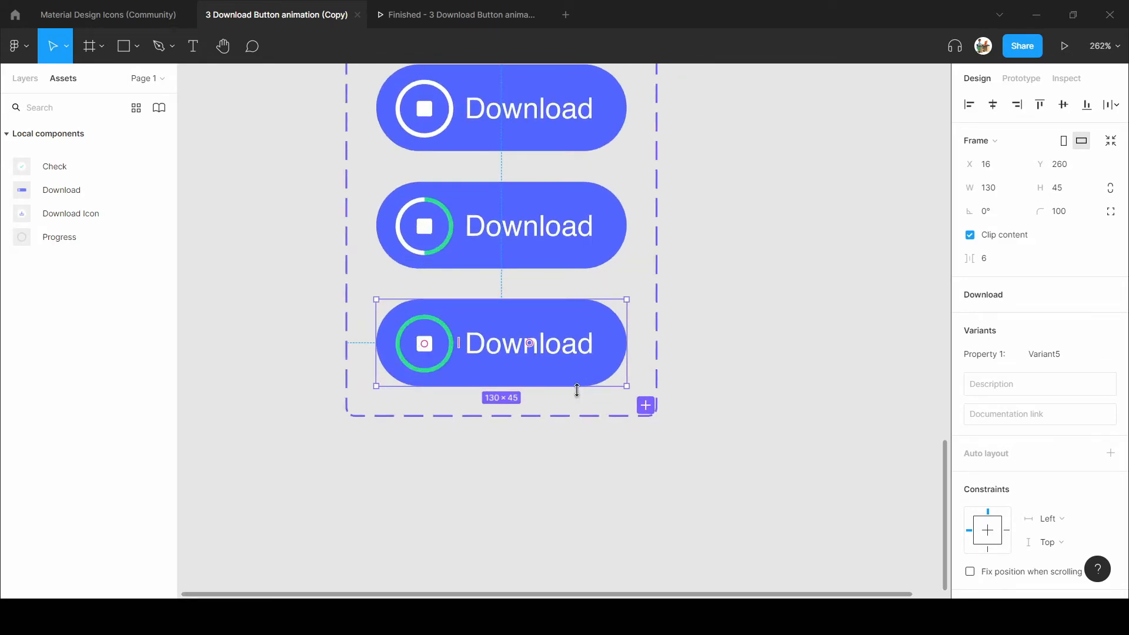
pyautogui.click(644, 405)
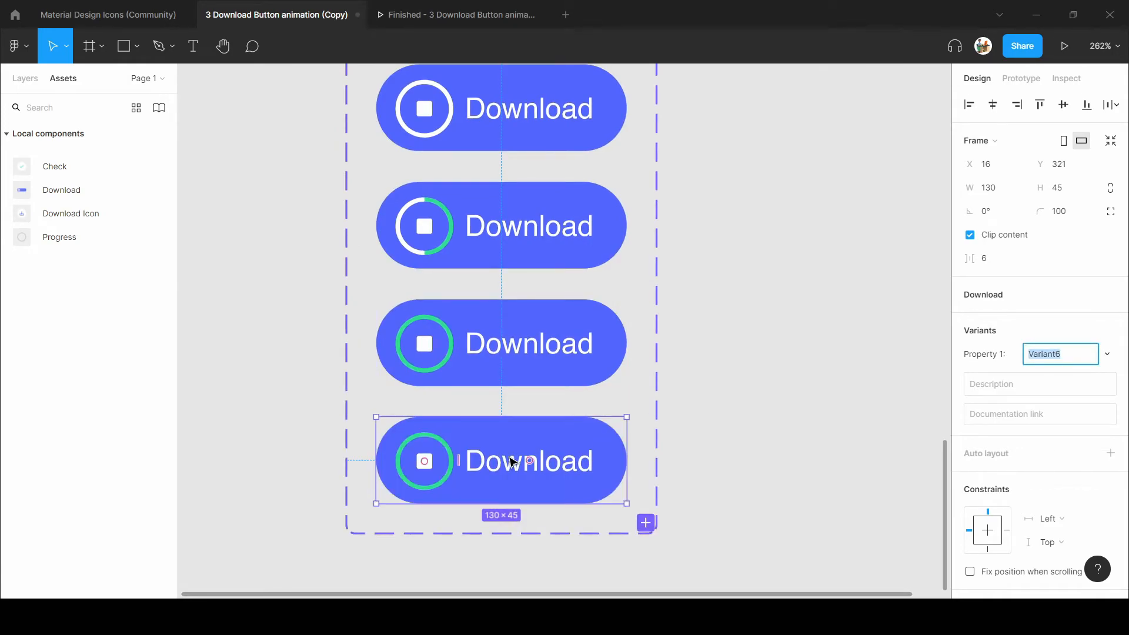
# Change the label of the sixth Download button variant to "Open file" and deselect it.
pyautogui.click(514, 497)
pyautogui.scroll(-5, 987, 410)
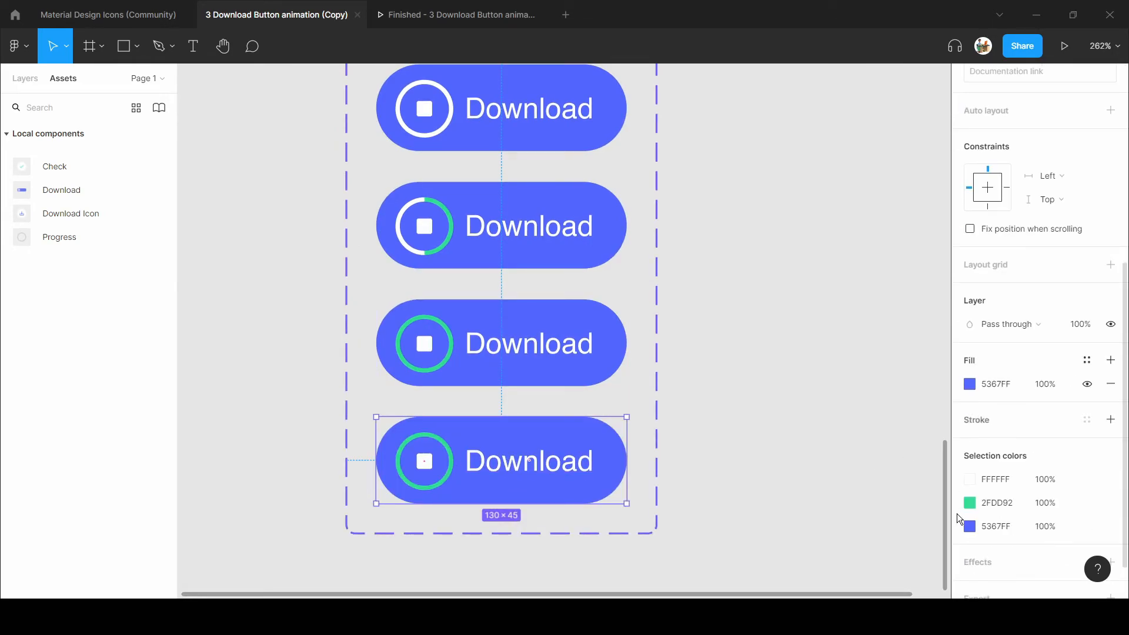
pyautogui.doubleClick(557, 457)
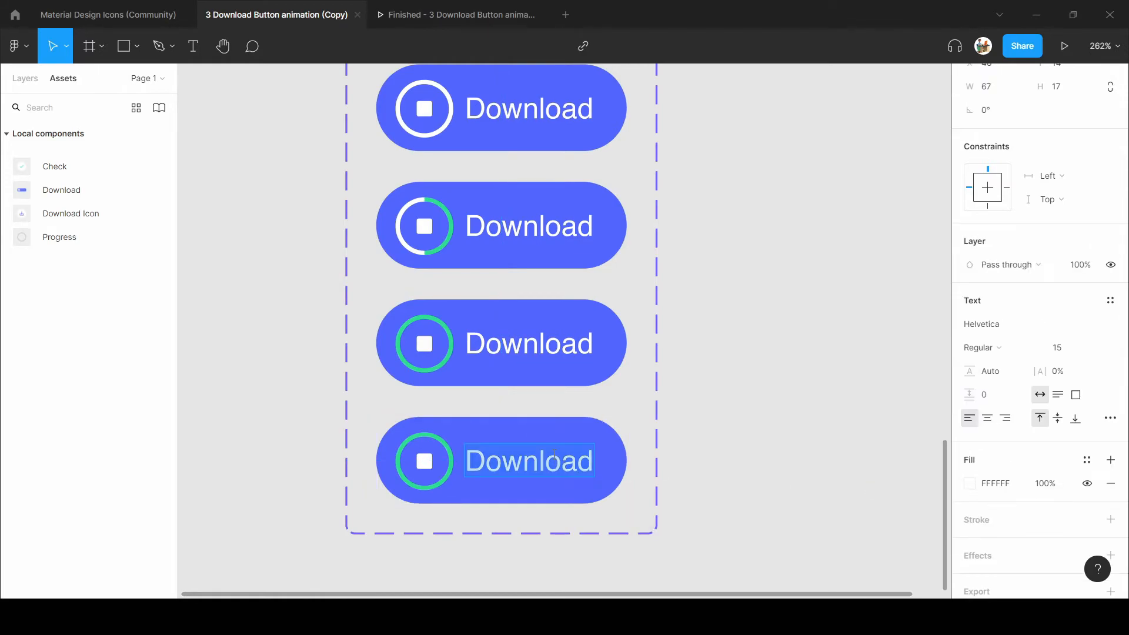
pyautogui.write('Open')
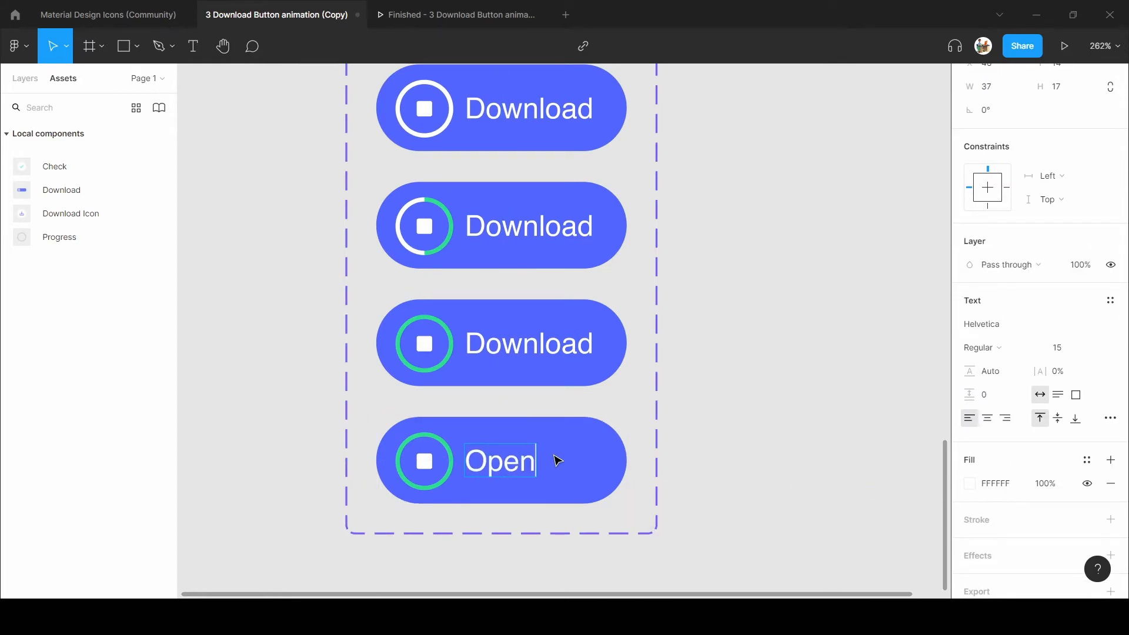
pyautogui.write(' file')
pyautogui.press('Escape')
pyautogui.click(798, 451)
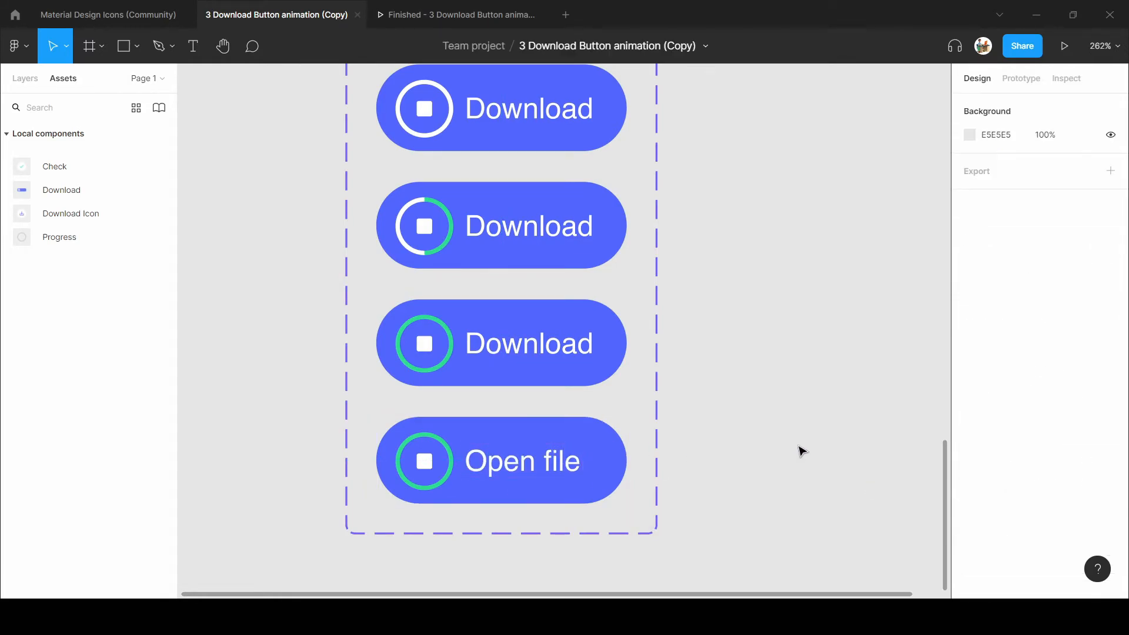
# Delete the Progress instance from the Open file variant and change the button's fill to the green document colour, 2FDD92.
pyautogui.doubleClick(423, 464)
pyautogui.press('Delete')
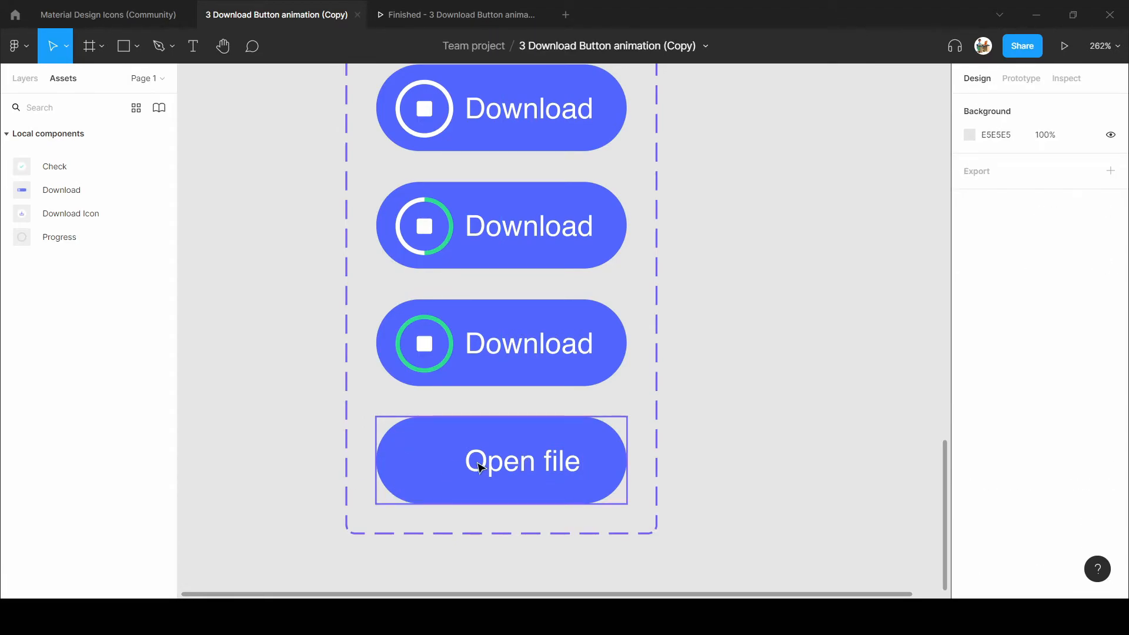
pyautogui.click(446, 456)
pyautogui.scroll(-5, 1006, 524)
pyautogui.click(970, 449)
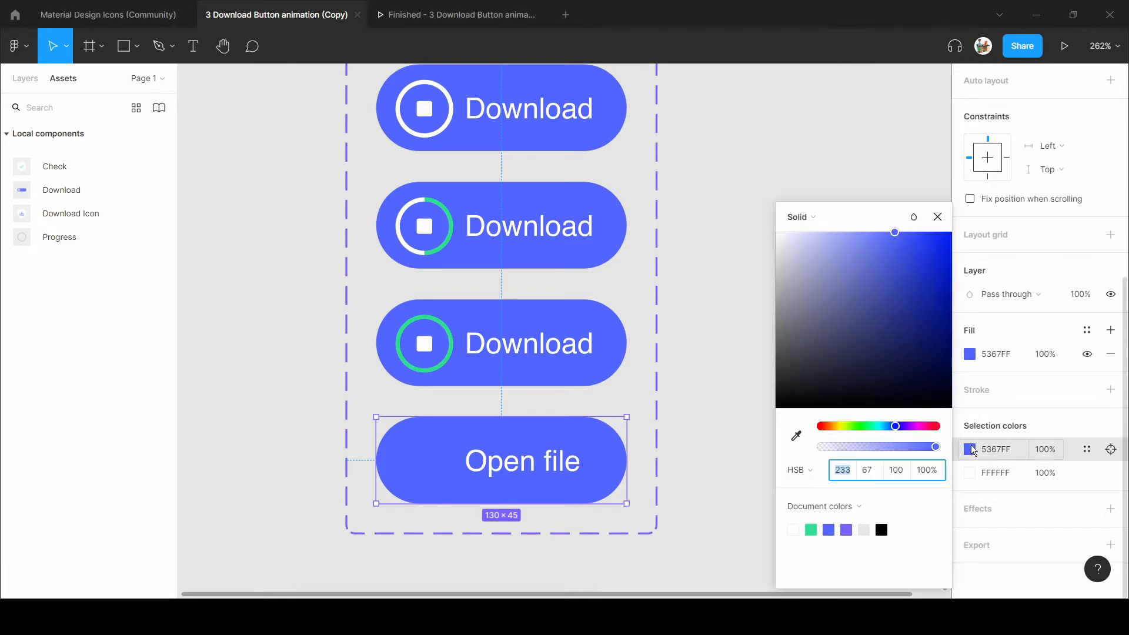
pyautogui.click(812, 527)
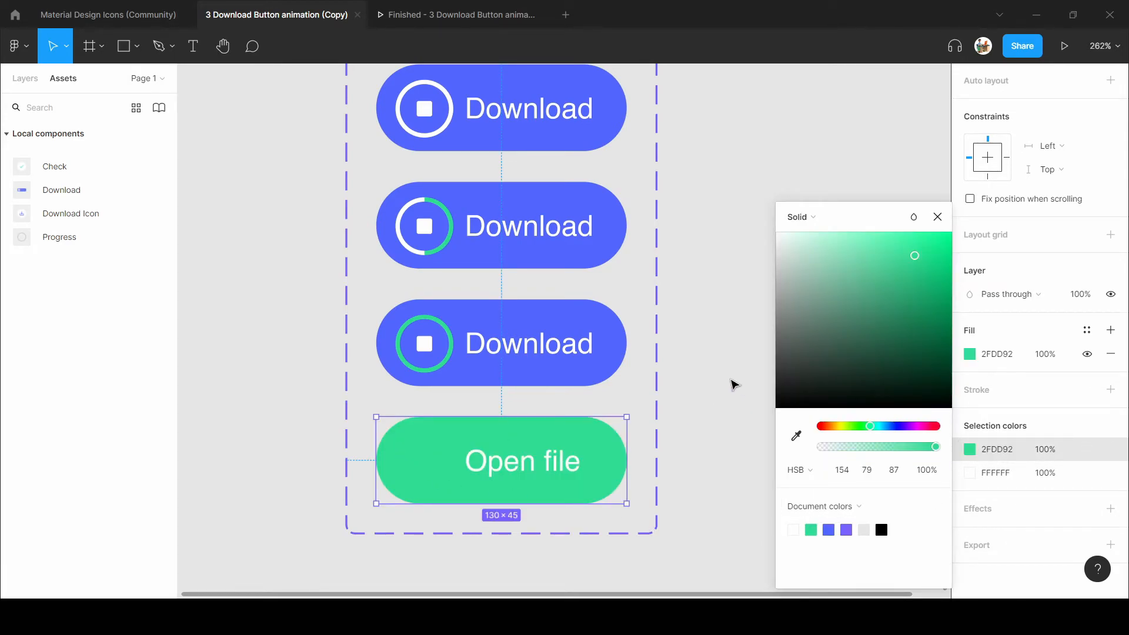
pyautogui.click(698, 380)
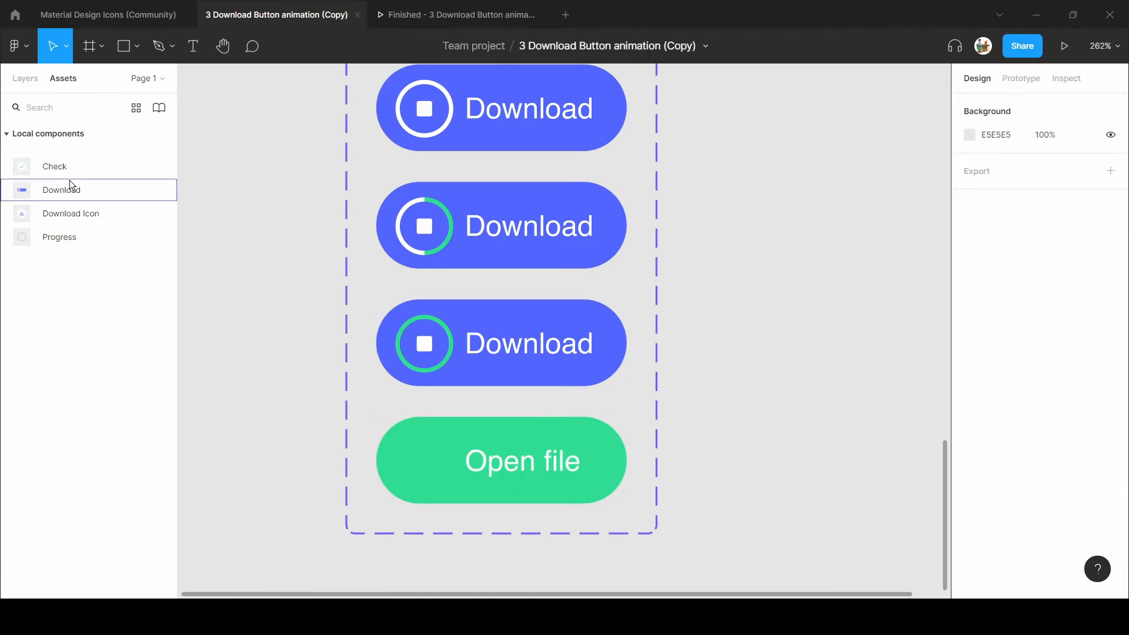
# Place a Check instance inside the green Open file button and position it at X 10, Y 8.
pyautogui.moveTo(51, 169); pyautogui.dragTo(416, 476)
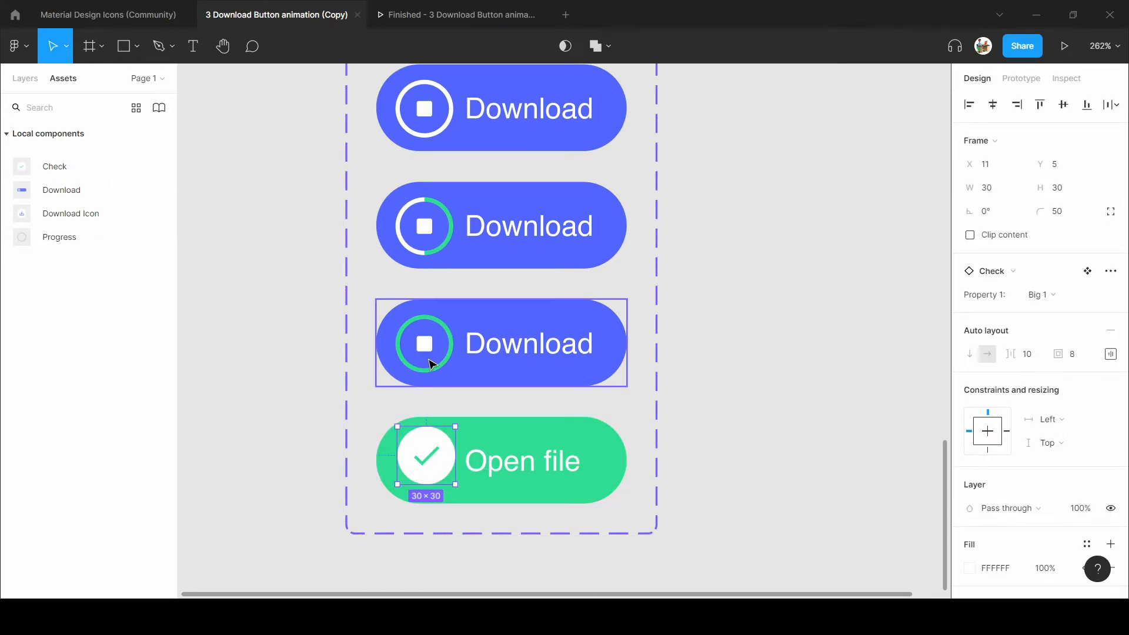
pyautogui.click(1012, 164)
pyautogui.write('10')
pyautogui.press('Tab')
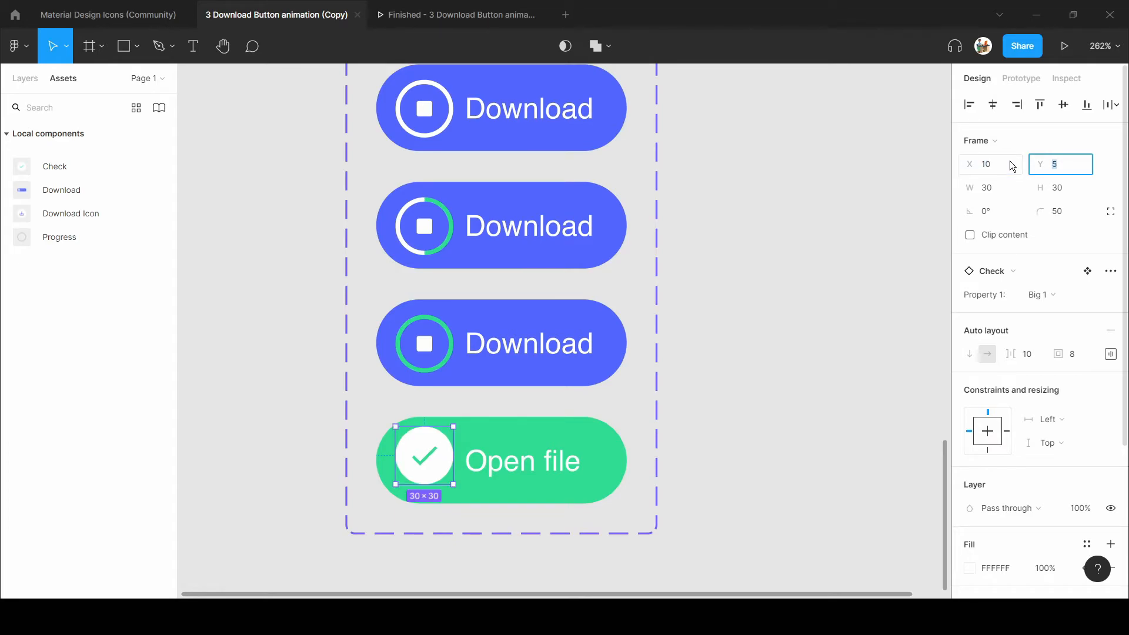
pyautogui.click(432, 335)
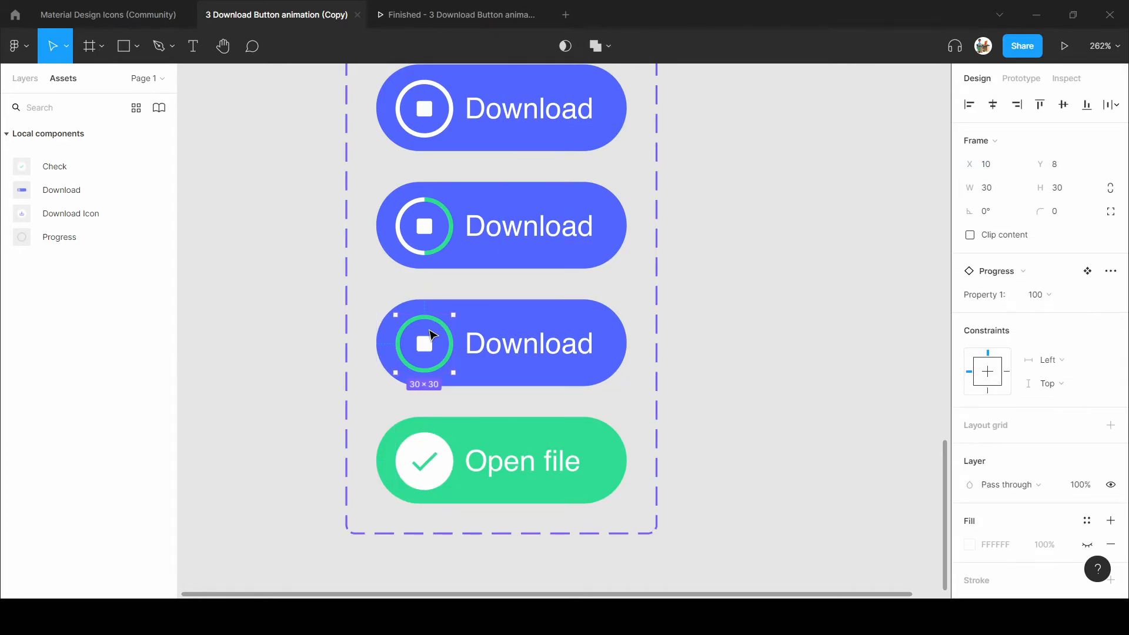
pyautogui.click(429, 461)
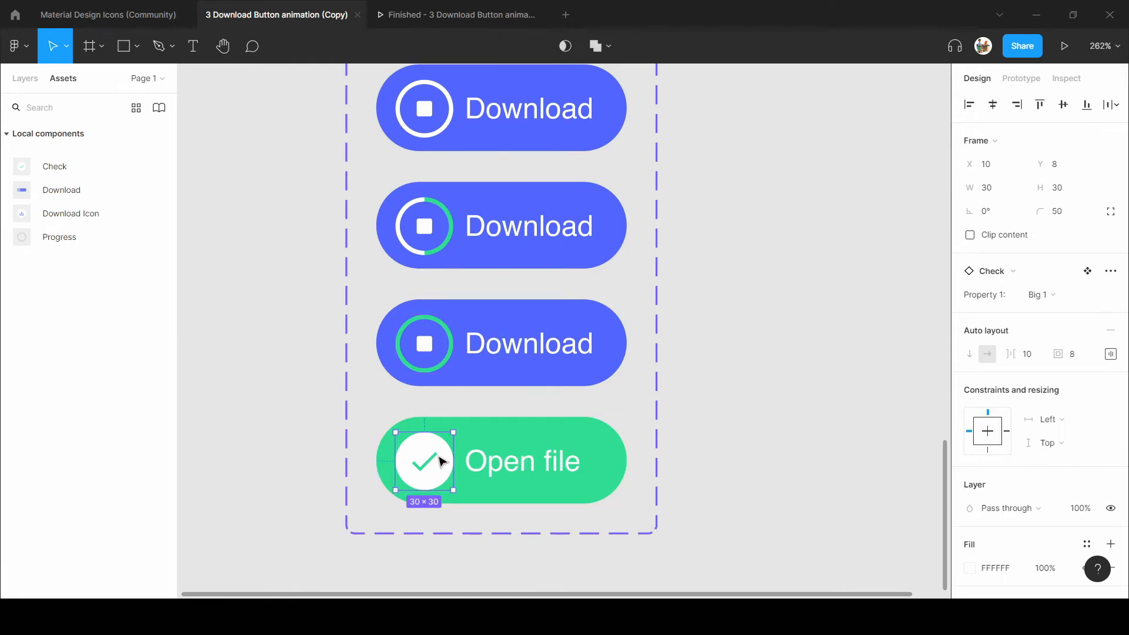
# Add a seventh button variant after the Open file one and set its Check instance to Small.
pyautogui.scroll(-3, 658, 294)
pyautogui.click(585, 354)
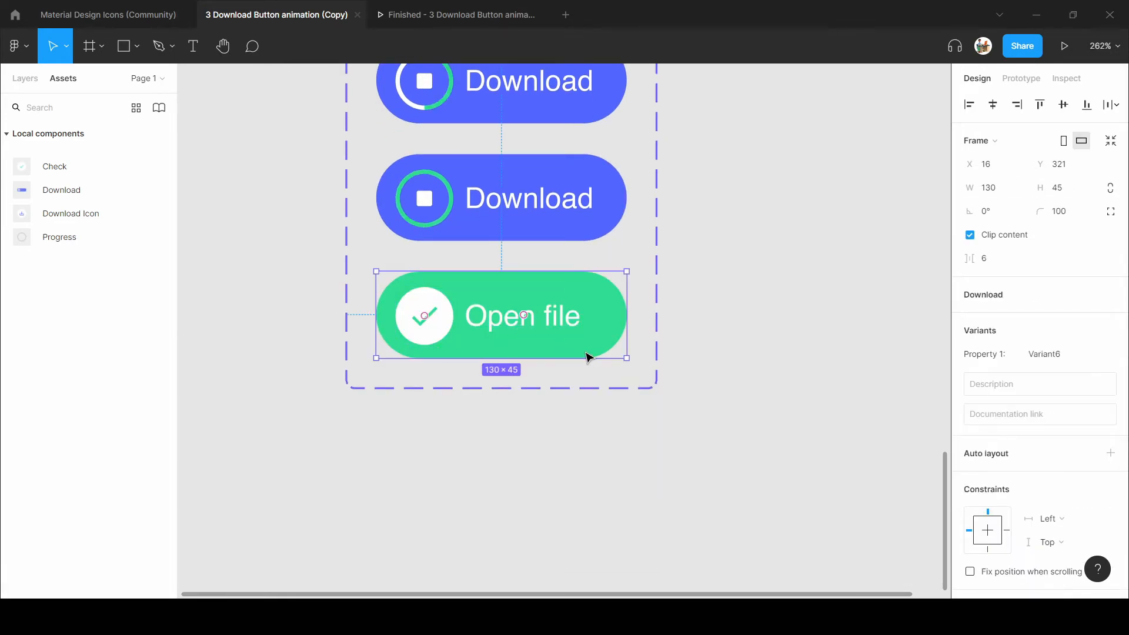
pyautogui.click(431, 344)
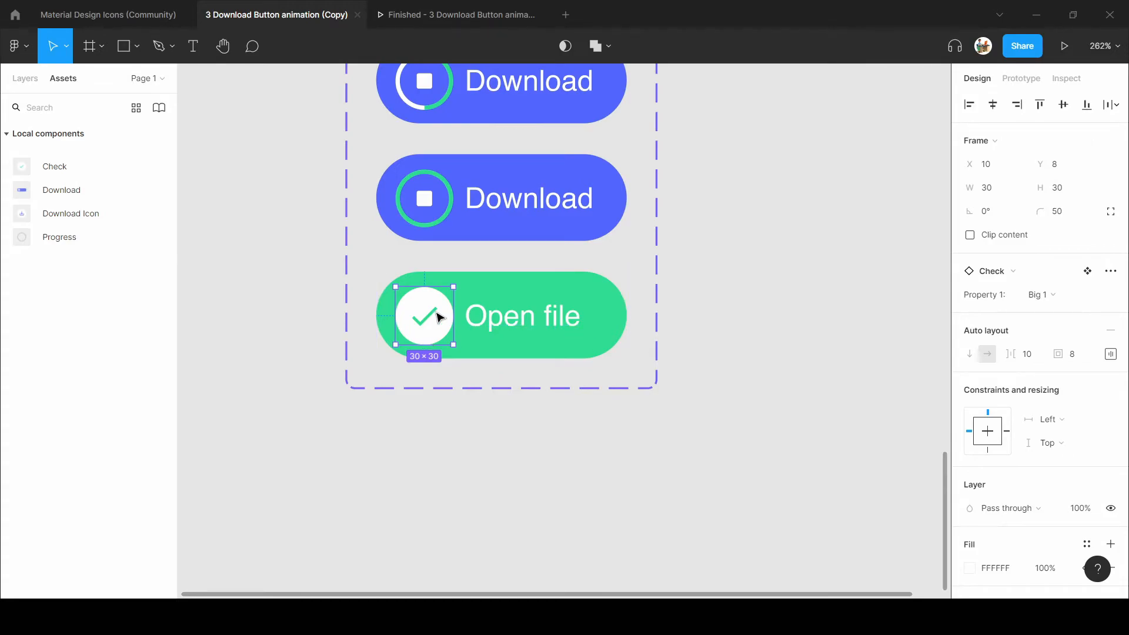
pyautogui.click(625, 344)
pyautogui.click(645, 377)
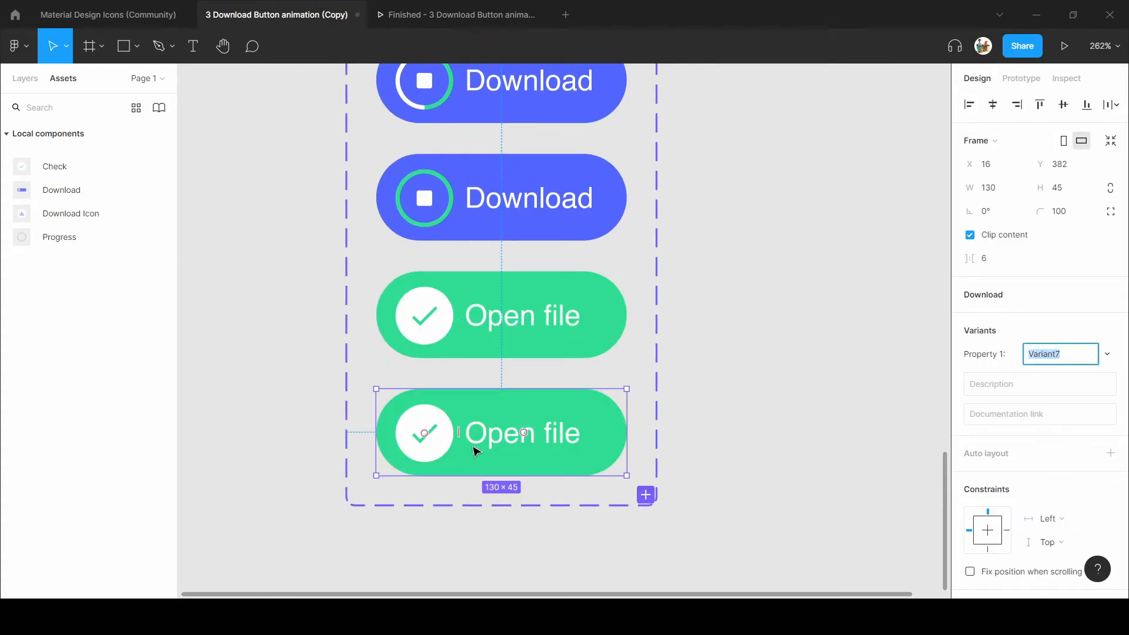
pyautogui.click(420, 452)
pyautogui.click(1039, 295)
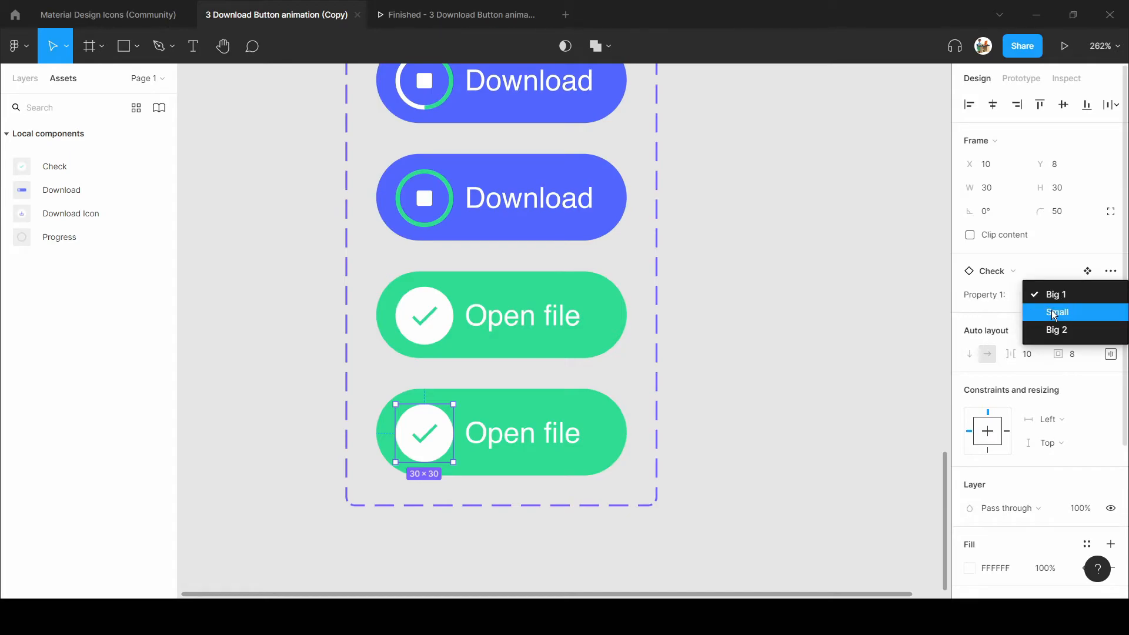
pyautogui.click(1054, 312)
# Add an eighth button variant and set its Check instance to Big 2.
pyautogui.click(622, 453)
pyautogui.click(646, 495)
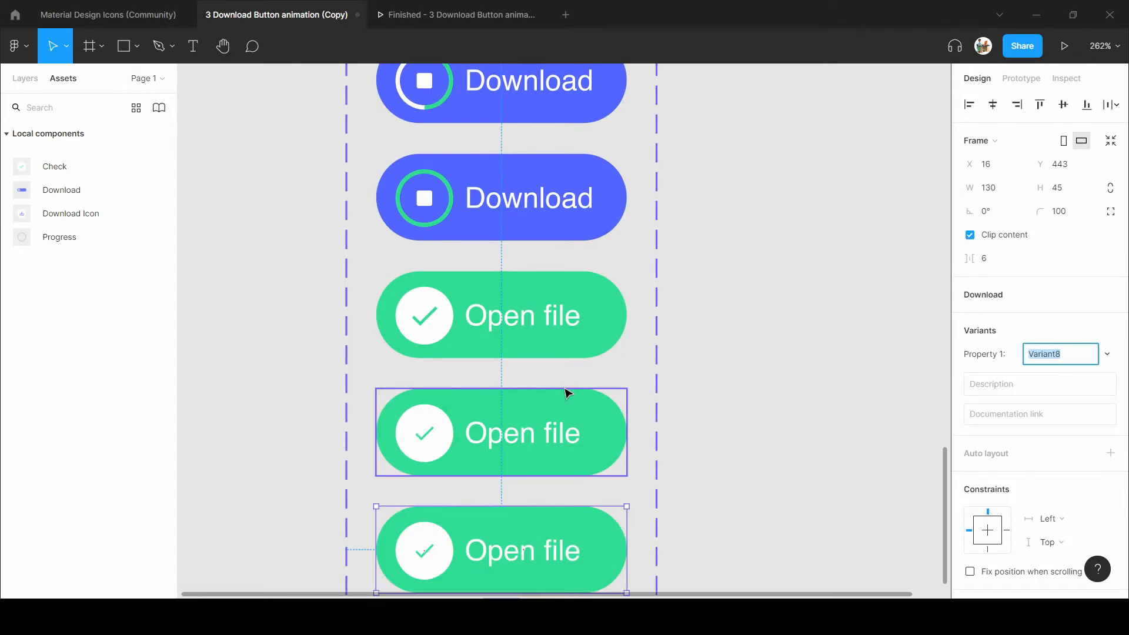
pyautogui.scroll(-5, 610, 441)
pyautogui.click(428, 403)
pyautogui.click(1039, 294)
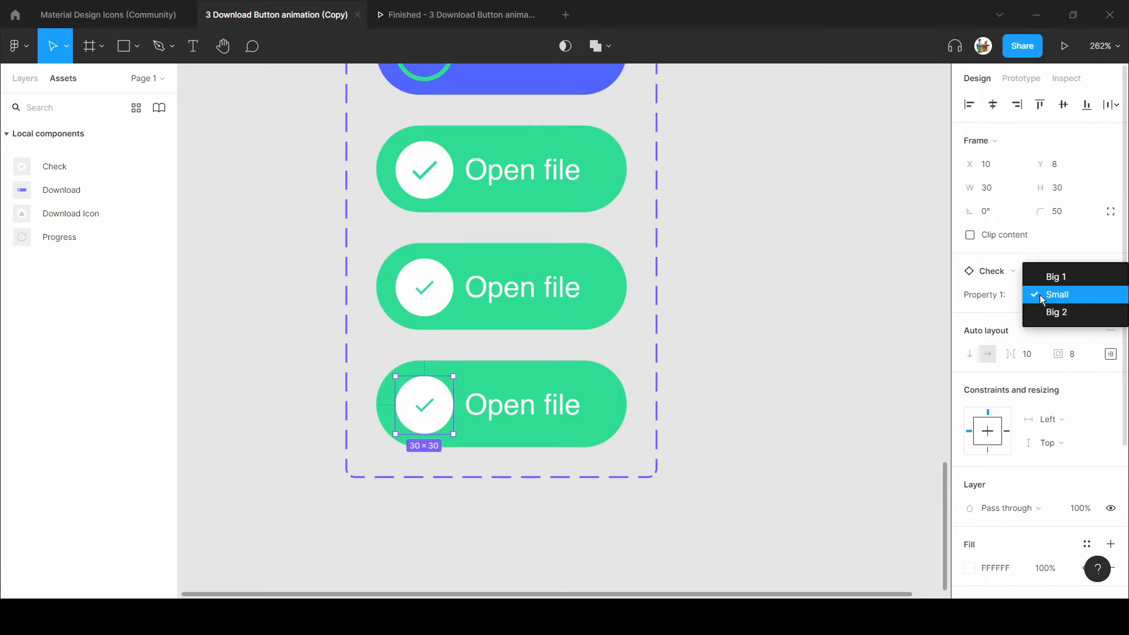
pyautogui.click(1047, 313)
pyautogui.click(728, 428)
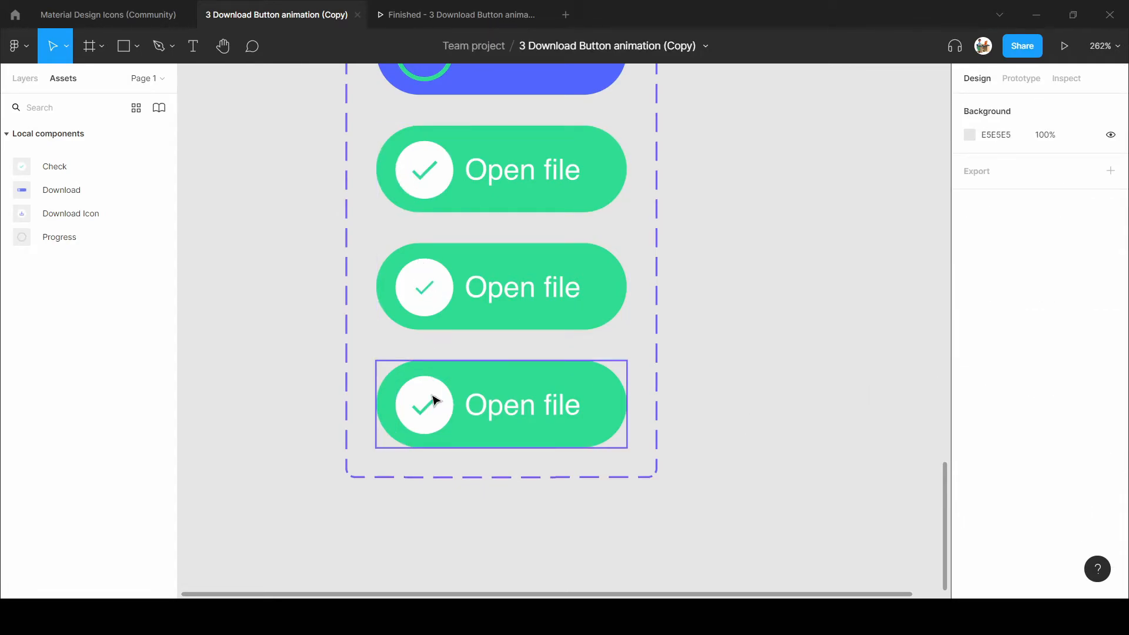
# Draw a white frame of about 277 × 189 beside the Download component set, level with its upper edge.
pyautogui.scroll(-2, 420, 435)
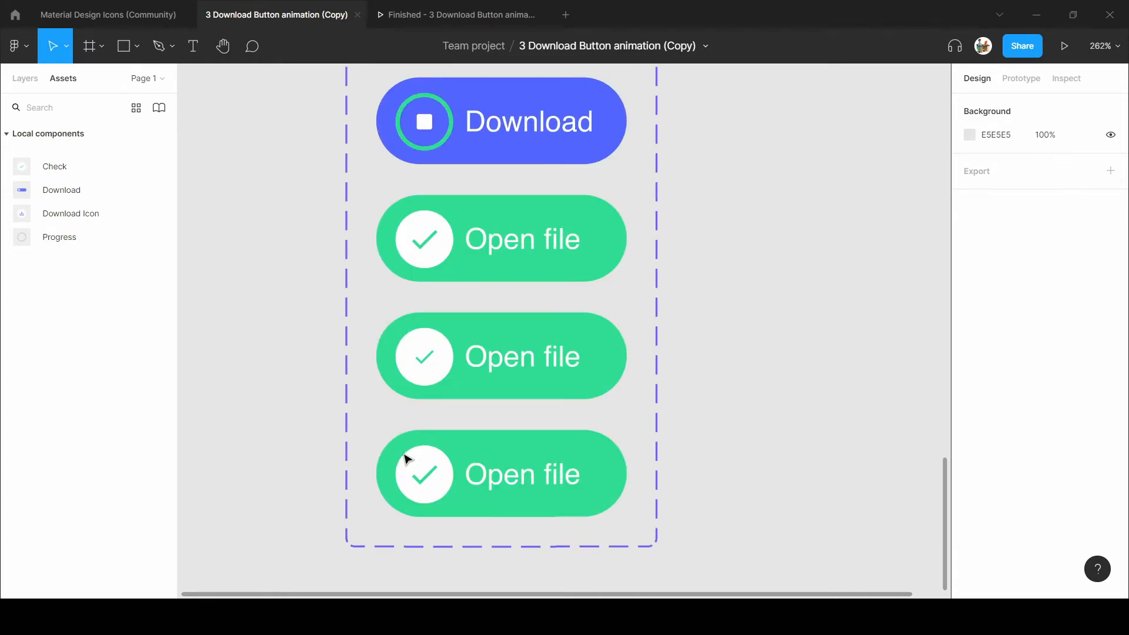
pyautogui.scroll(-2, 390, 453)
pyautogui.scroll(5, 393, 449)
pyautogui.moveTo(390, 264); pyautogui.dragTo(372, 308)
pyautogui.scroll(-4, 372, 294)
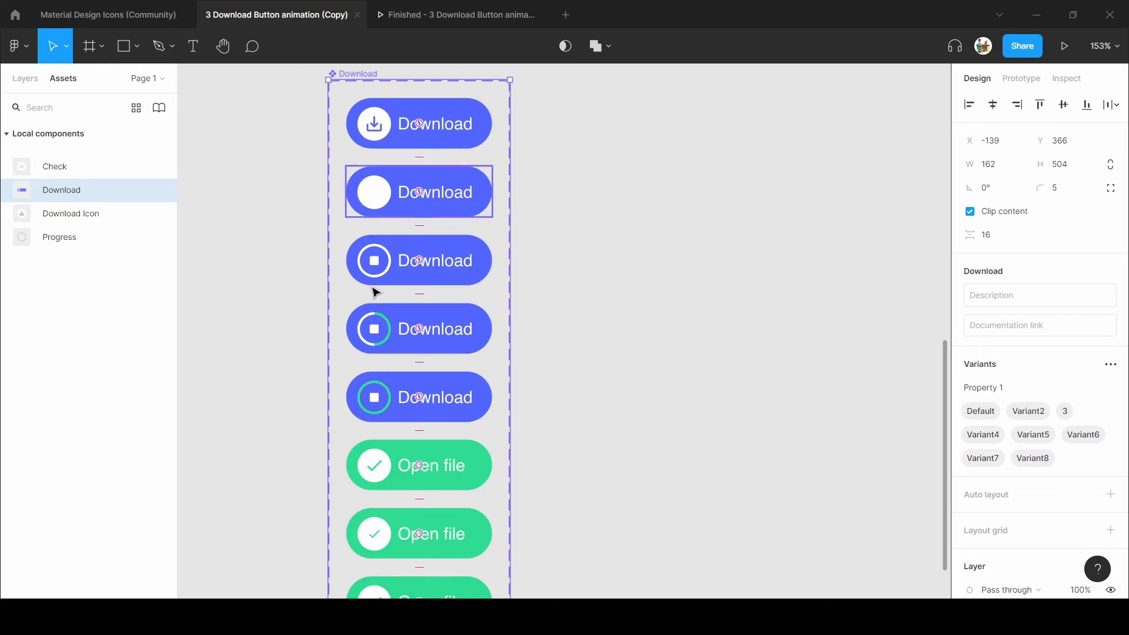
pyautogui.scroll(1, 633, 214)
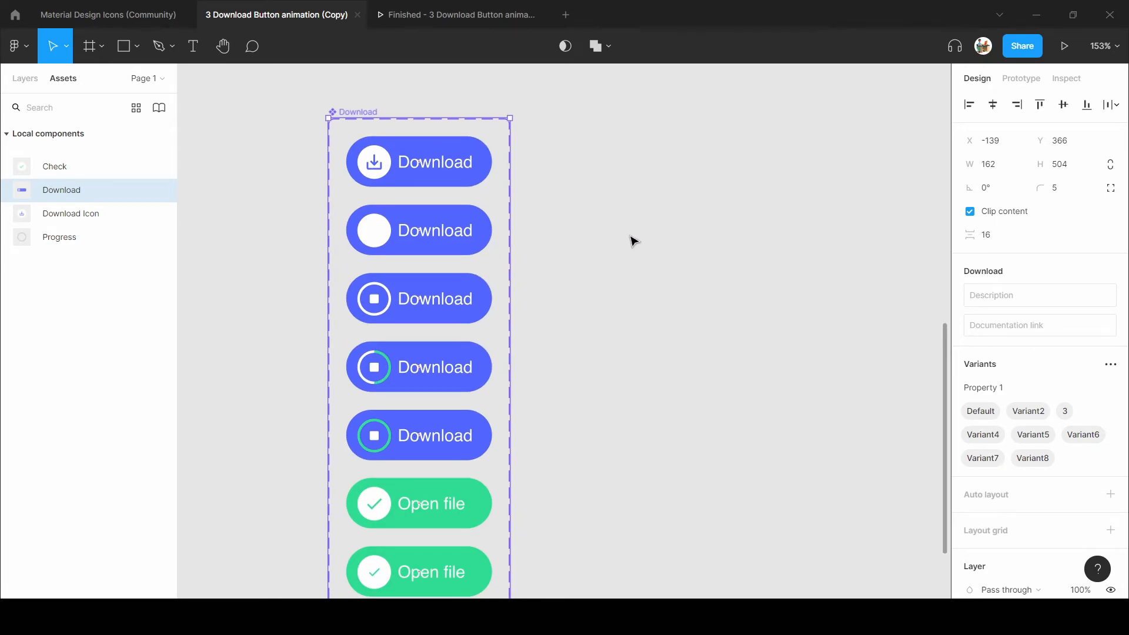
pyautogui.click(615, 161)
pyautogui.scroll(2, 584, 232)
pyautogui.press('f')
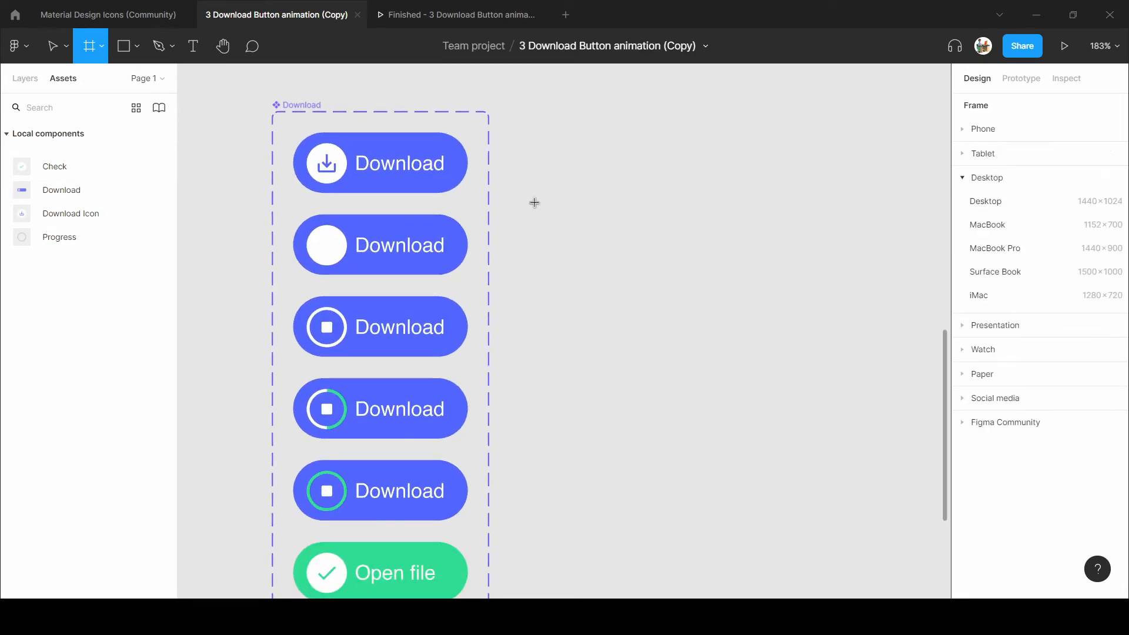
pyautogui.moveTo(522, 117); pyautogui.dragTo(894, 365)
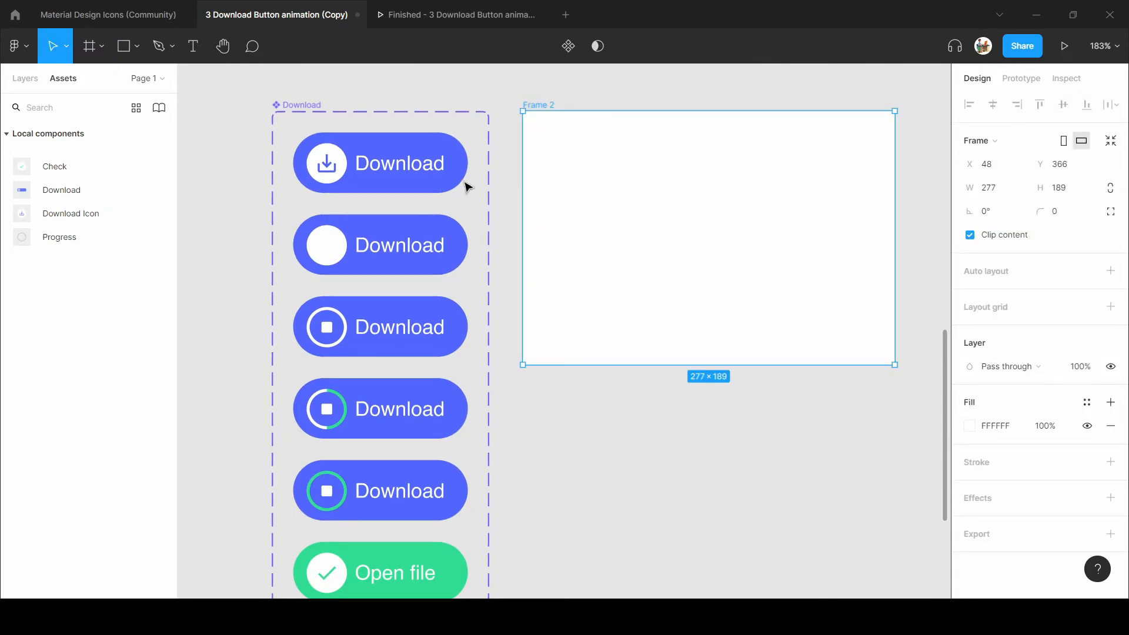
# Place a copy of the first Download button in the middle of the white frame.
pyautogui.click(381, 181)
pyautogui.keyDown('alt'); pyautogui.moveTo(381, 181); pyautogui.dragTo(712, 252); pyautogui.keyUp('alt')
pyautogui.click(592, 171)
# Change the fill of the frame around the copied Download button to black.
pyautogui.click(533, 107)
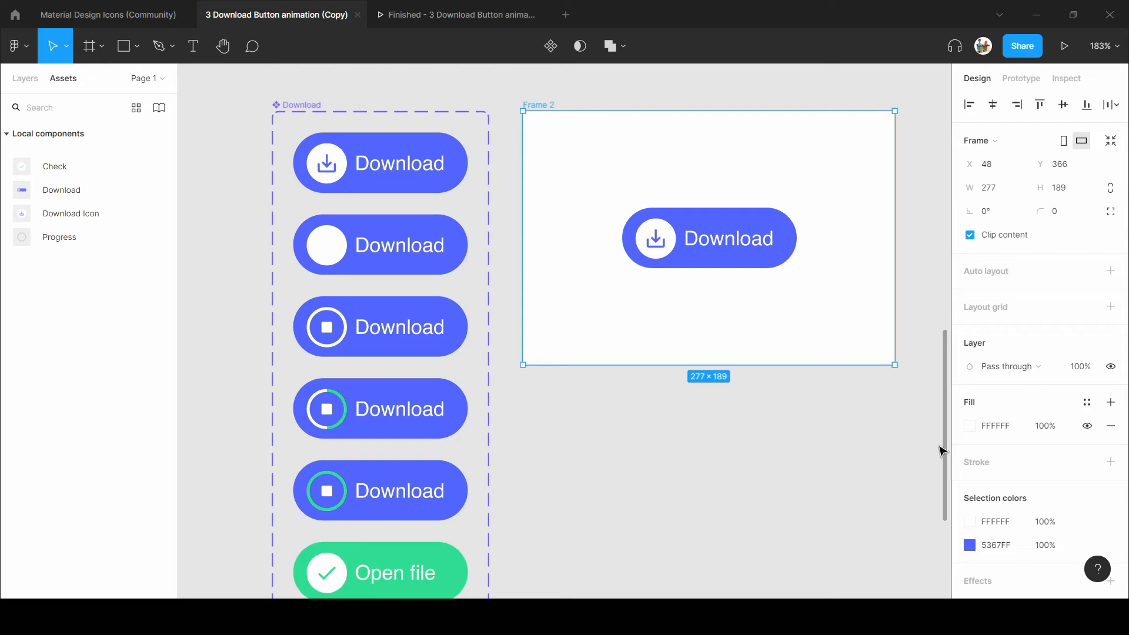
pyautogui.click(970, 425)
pyautogui.moveTo(857, 297); pyautogui.dragTo(656, 509)
pyautogui.click(584, 421)
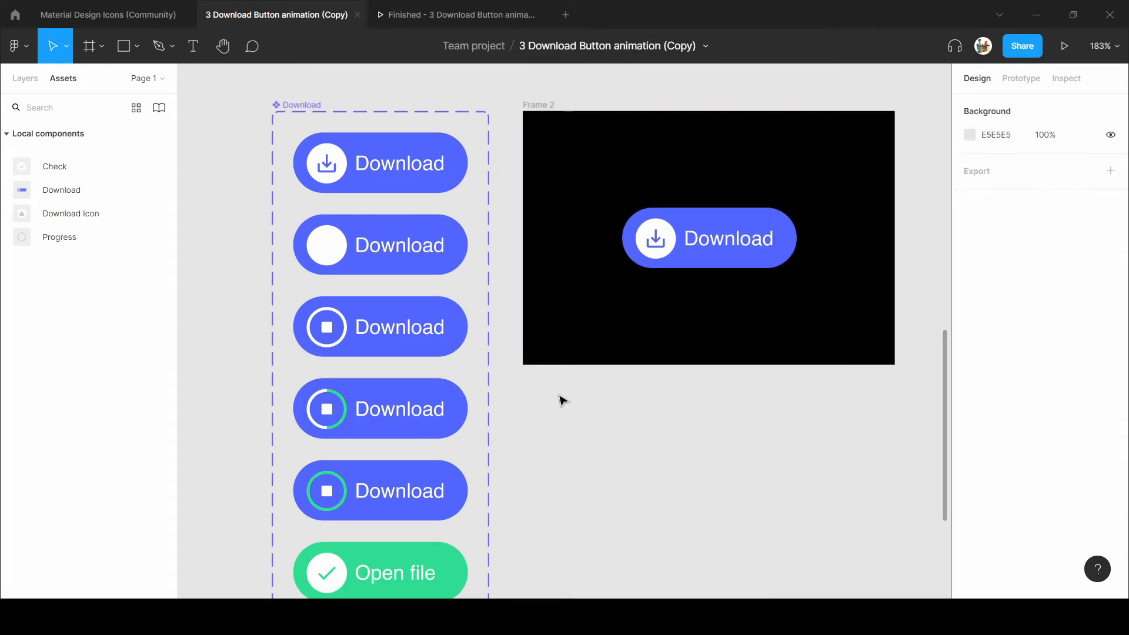
# Link the first Download variant to the second one with an On click prototype interaction that changes to Variant2.
pyautogui.click(360, 175)
pyautogui.keyDown('ctrl'); pyautogui.scroll(5, 302, 148); pyautogui.keyUp('ctrl')
pyautogui.click(1021, 79)
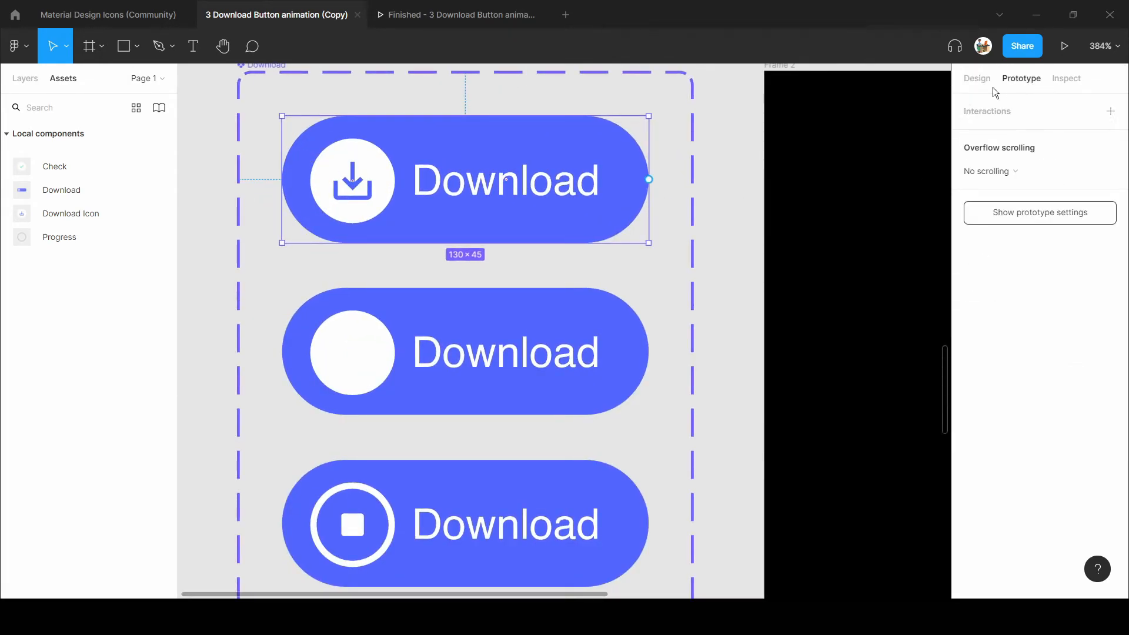
pyautogui.moveTo(649, 179); pyautogui.dragTo(453, 336)
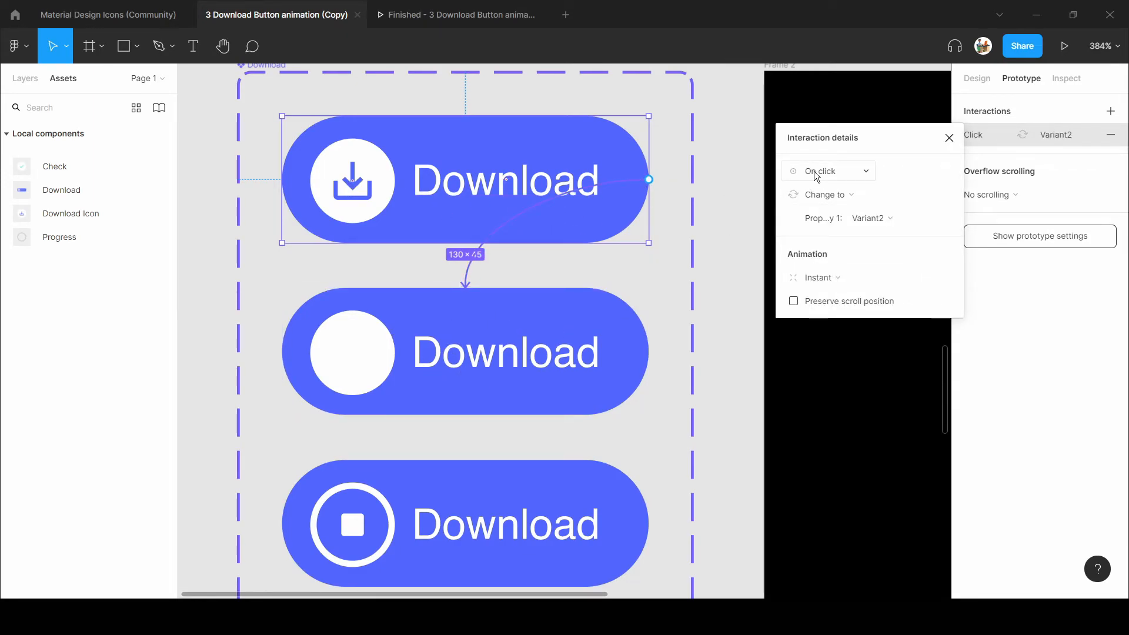
# Set the first variant's interaction animation to Smart animate with Linear easing and a duration of 400 ms.
pyautogui.click(819, 279)
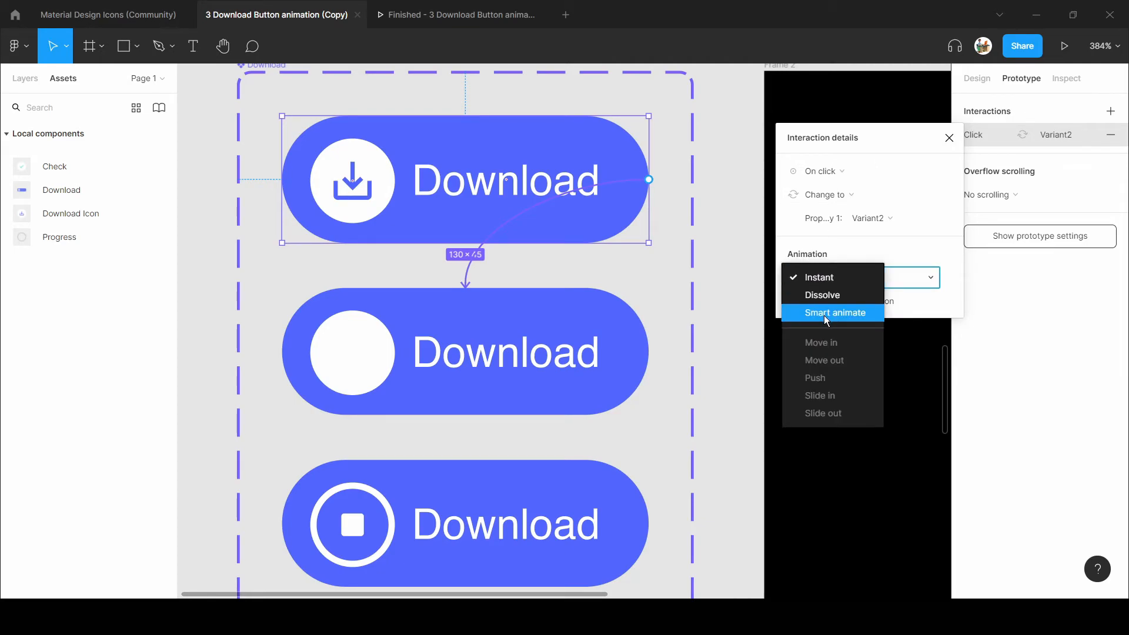
pyautogui.click(823, 316)
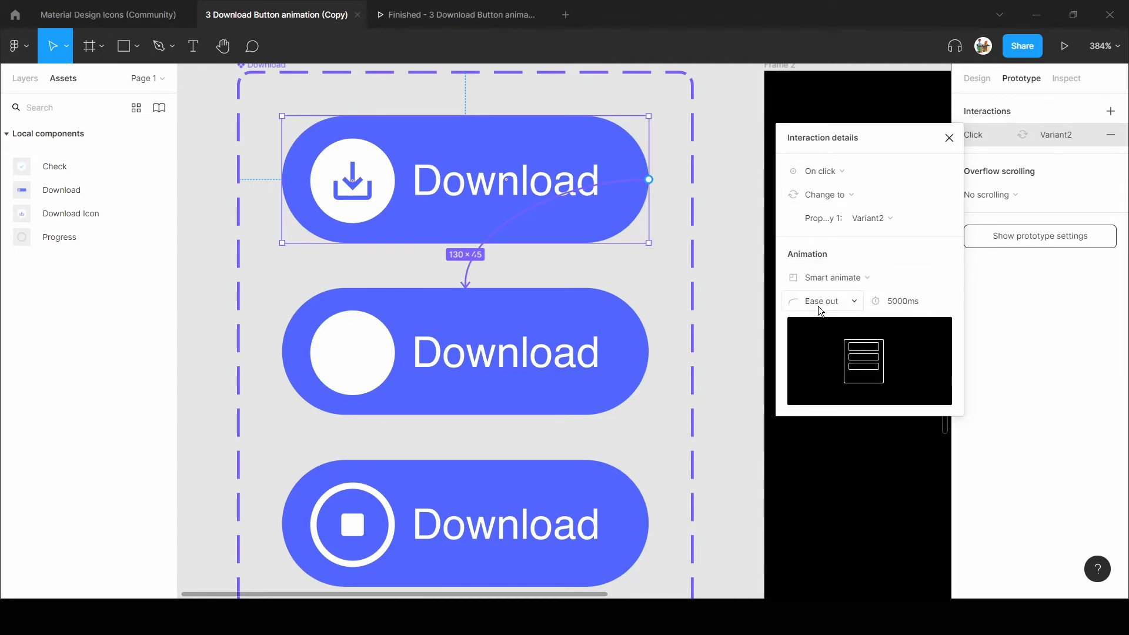
pyautogui.click(820, 309)
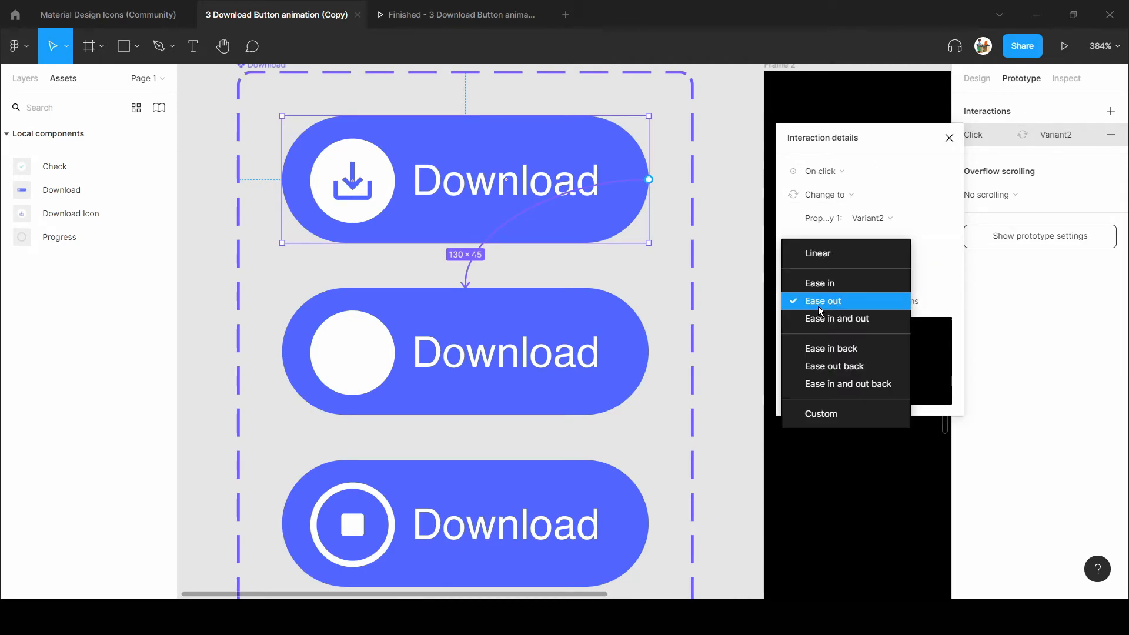
pyautogui.click(824, 258)
pyautogui.click(902, 309)
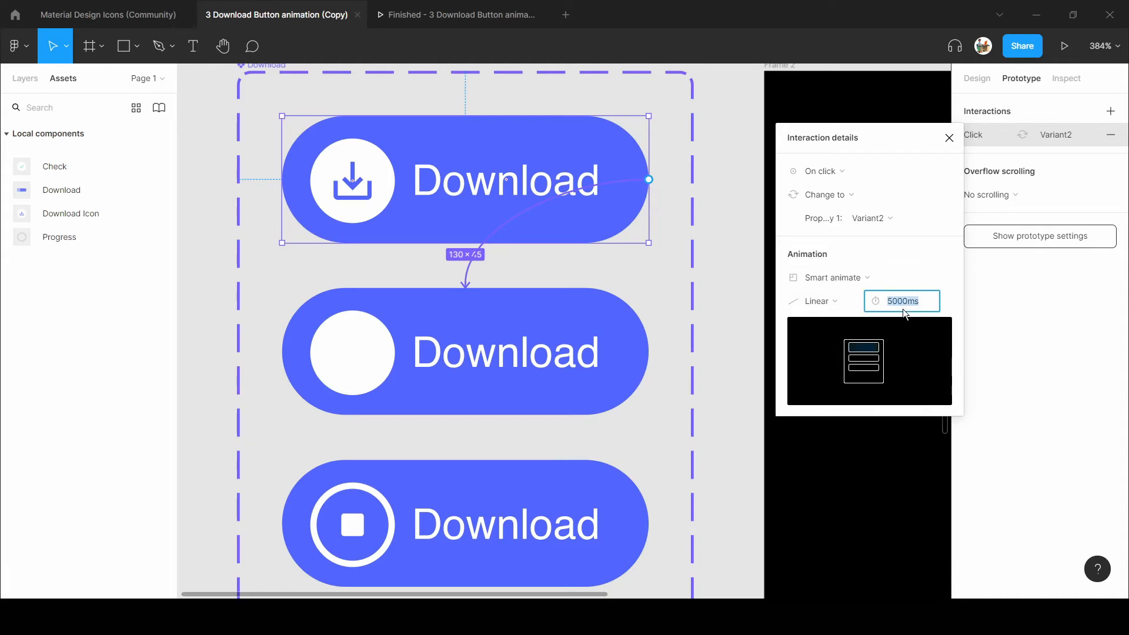
pyautogui.write('400')
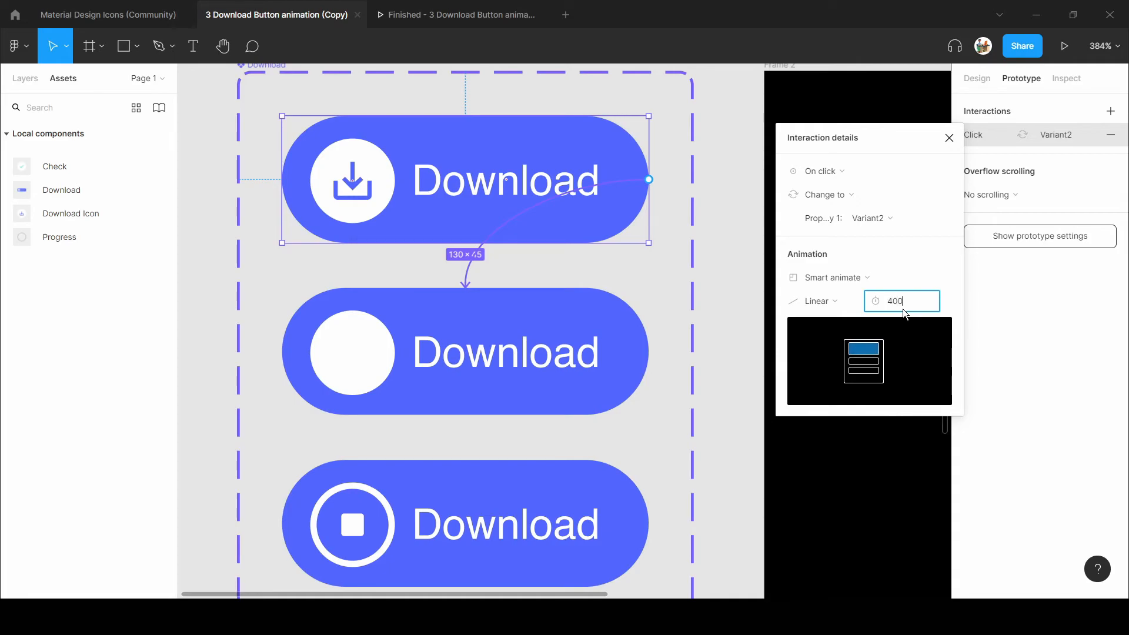
pyautogui.press('Return')
# Make the black frame a flow starting point for the prototype.
pyautogui.scroll(-5, 692, 302)
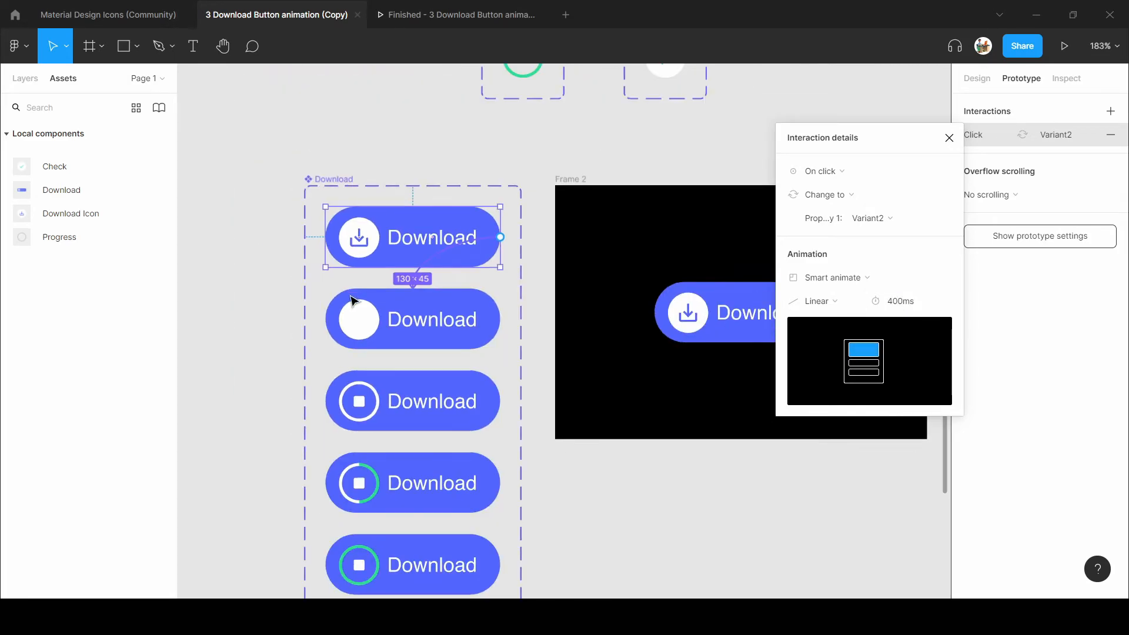
pyautogui.click(577, 206)
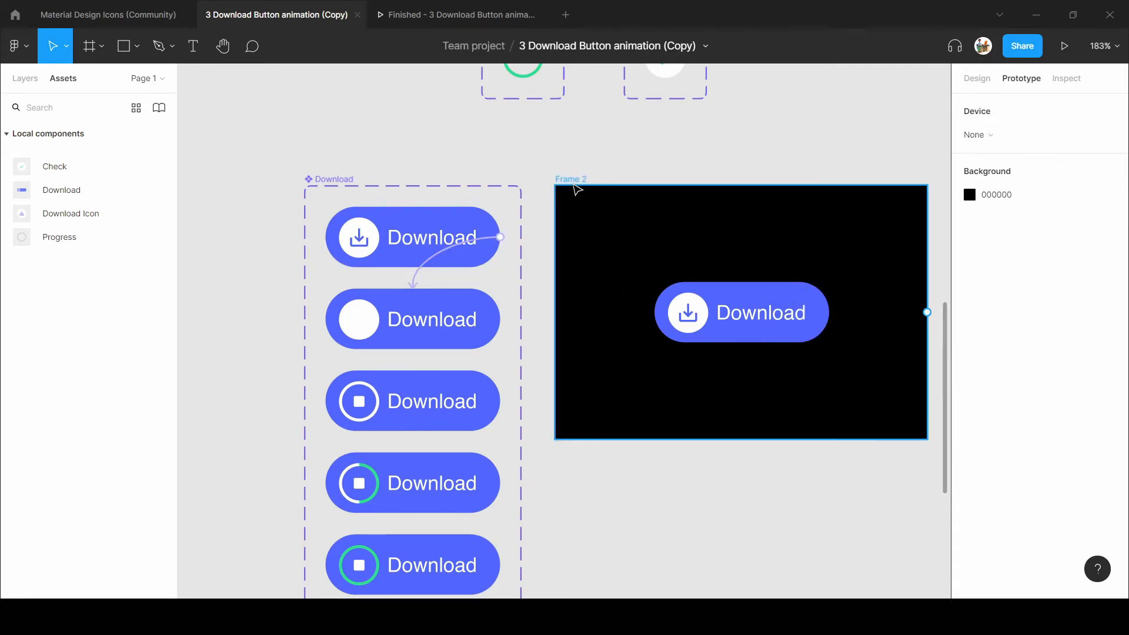
pyautogui.click(759, 199)
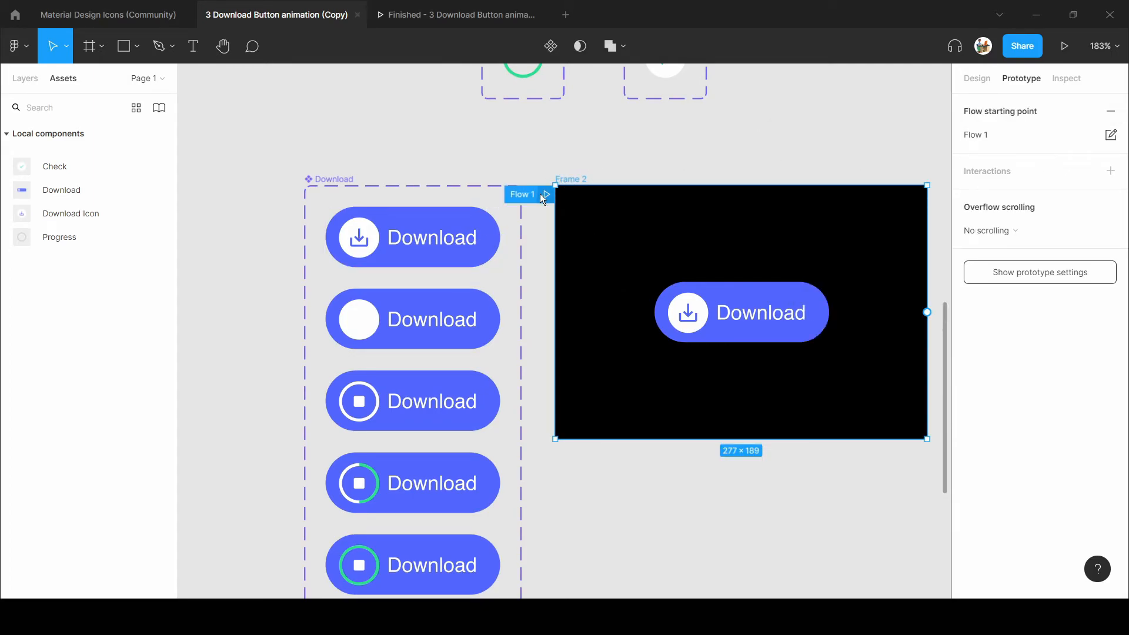
# Play Flow 1 as a prototype at Fill zoom and test the Download button's first transition.
pyautogui.click(546, 196)
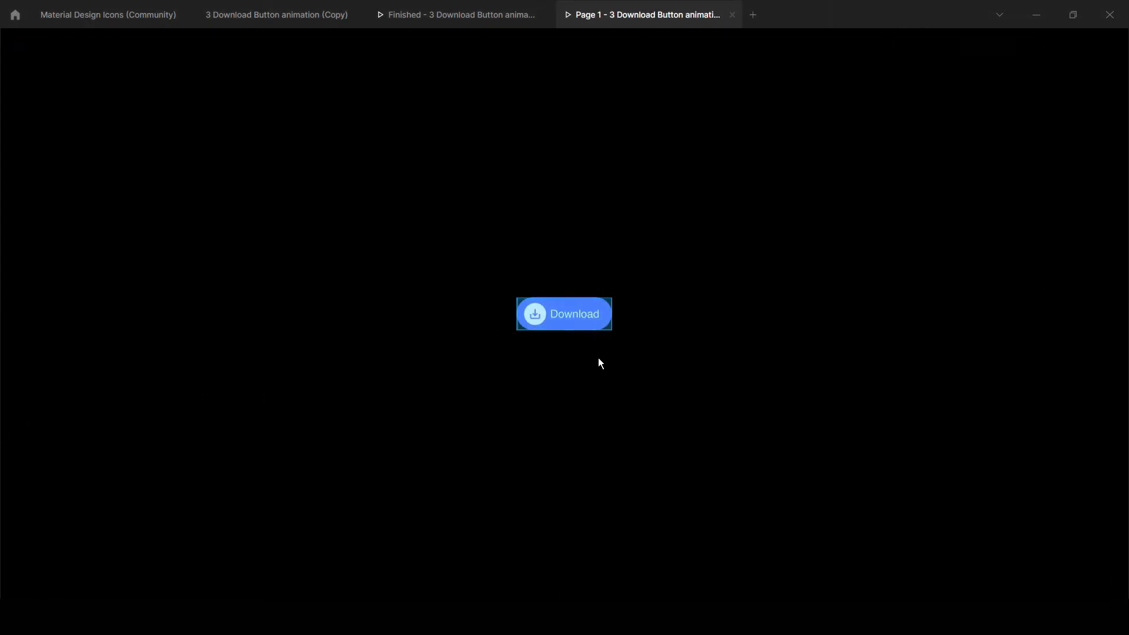
pyautogui.press('z')
pyautogui.press('z')
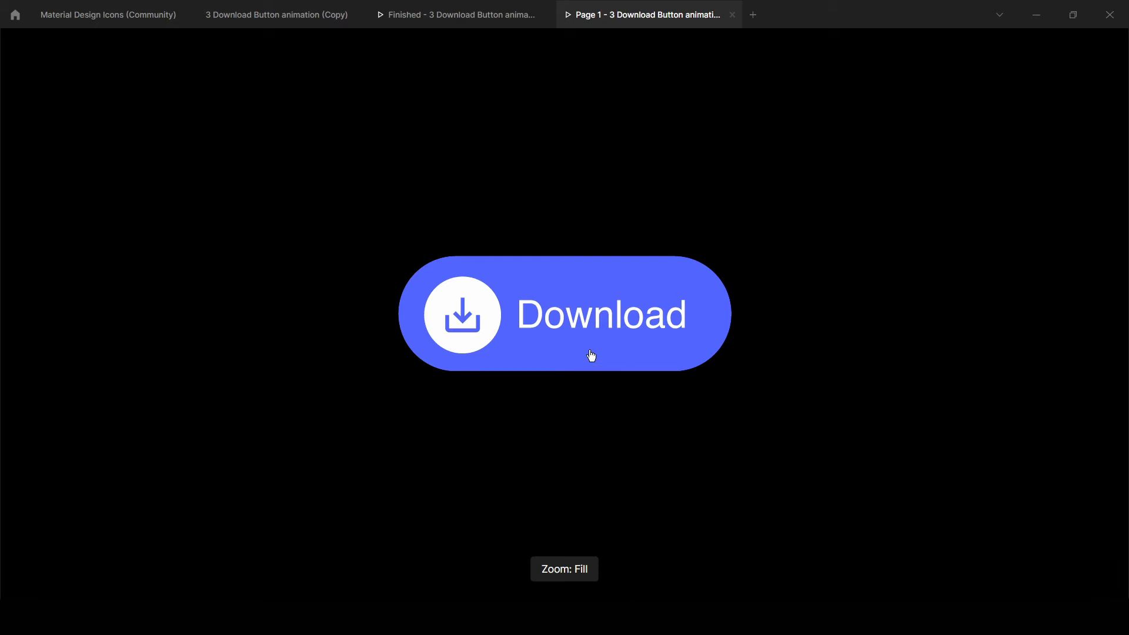
pyautogui.click(589, 351)
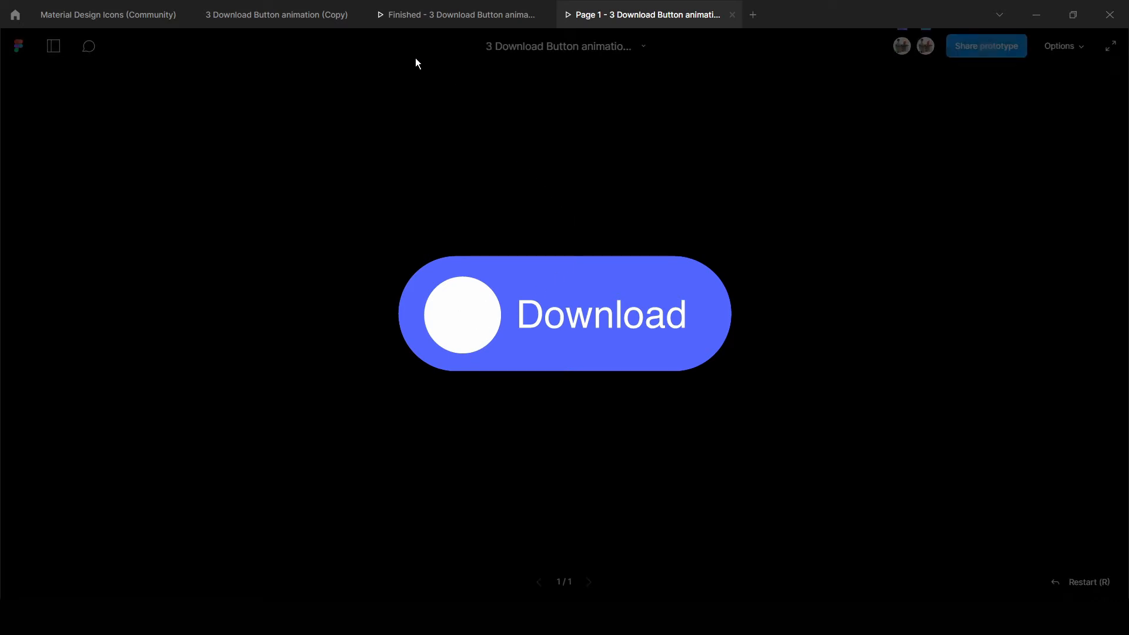
# Return to the design file, placing it beside the preview, and link the second button variant to variant 3.
pyautogui.moveTo(254, 22); pyautogui.dragTo(433, 31)
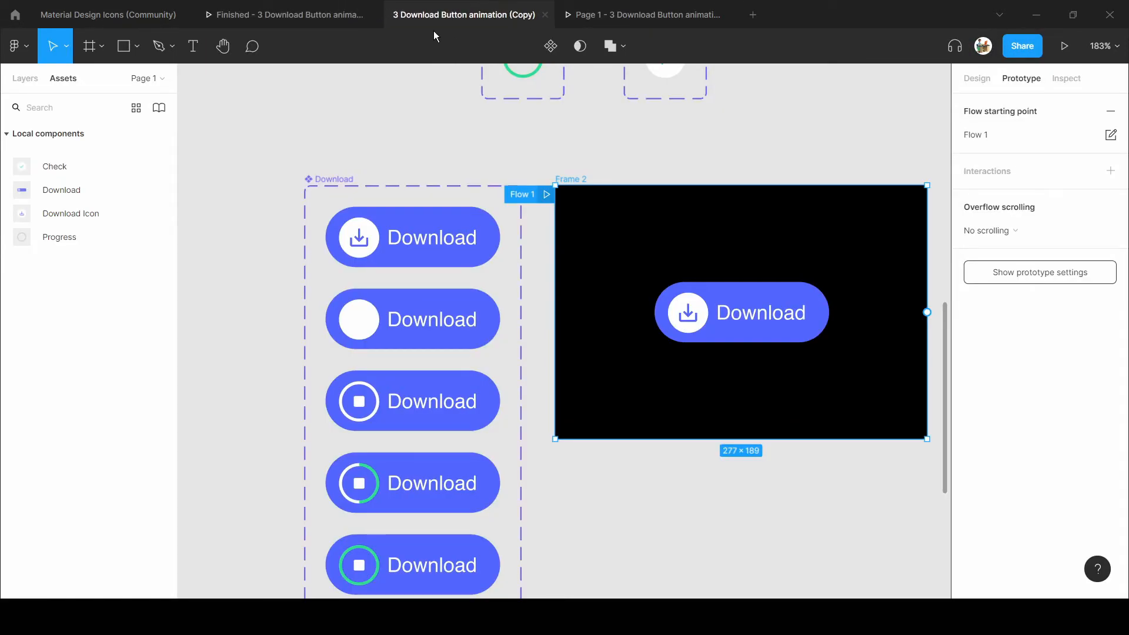
pyautogui.click(437, 310)
pyautogui.scroll(-1, 383, 317)
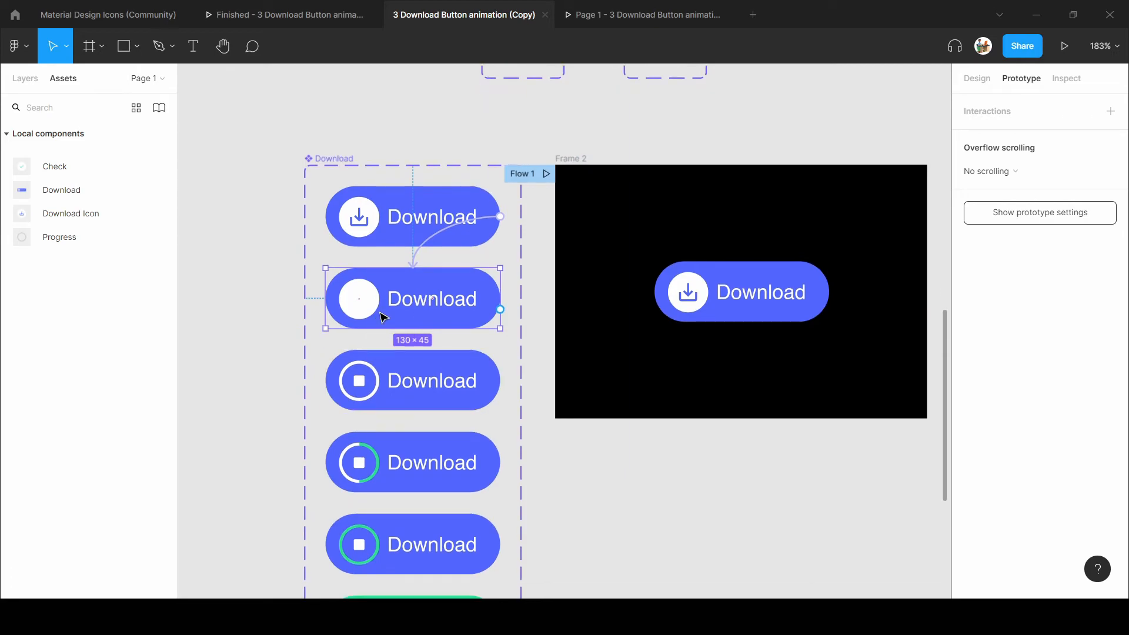
pyautogui.scroll(2, 377, 319)
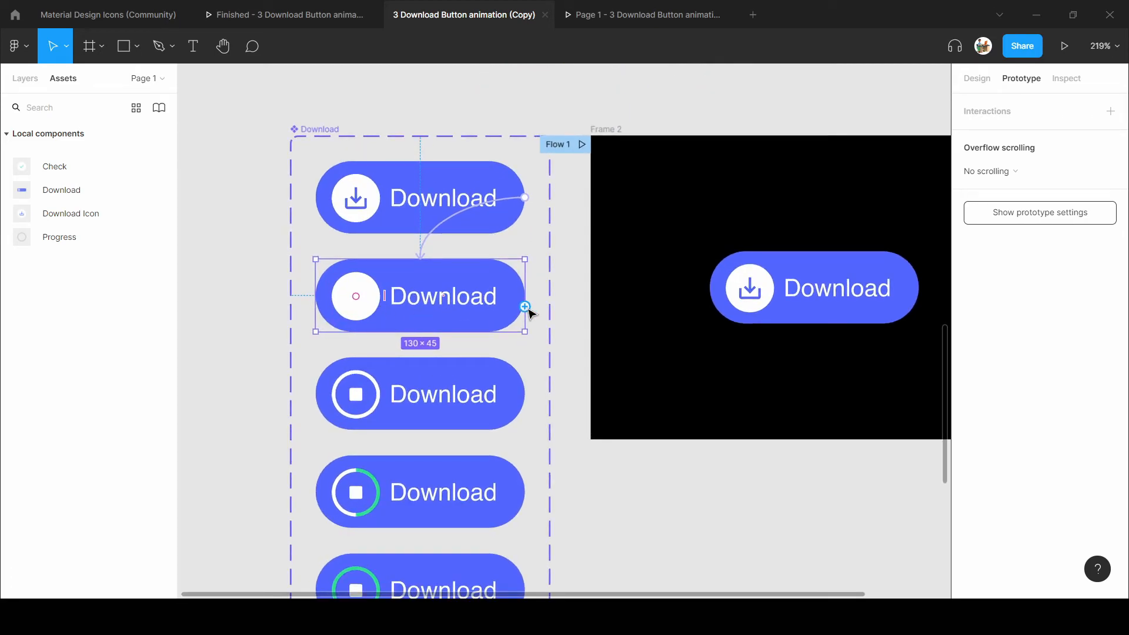
pyautogui.moveTo(525, 306); pyautogui.dragTo(372, 382)
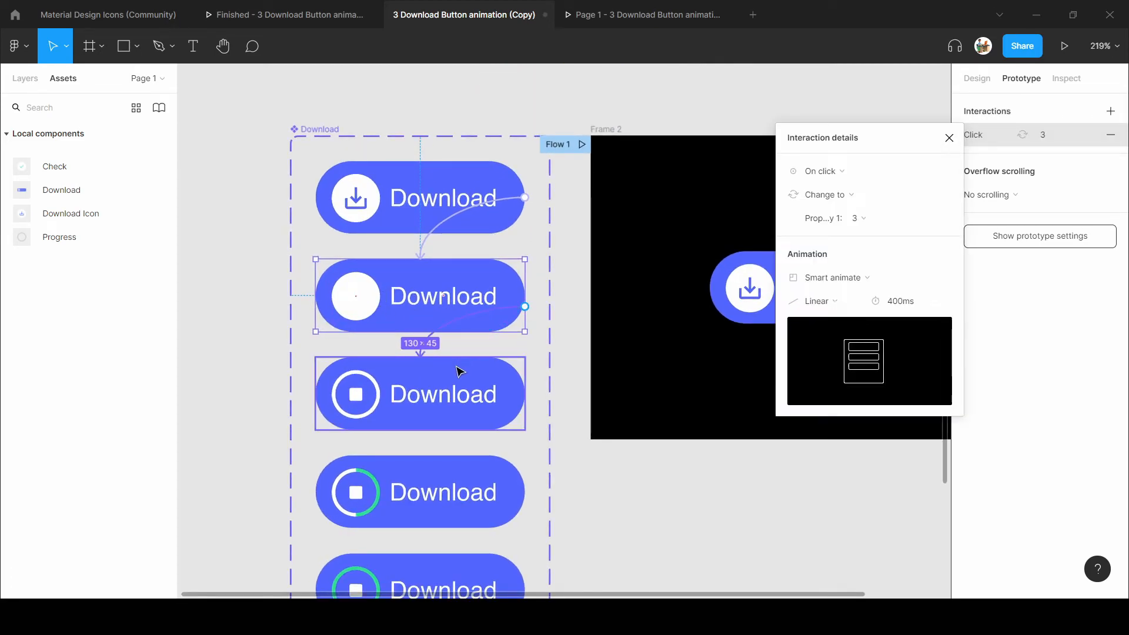
# Set the trigger of the second variant's interaction to After delay with a delay of 1 ms.
pyautogui.scroll(1, 372, 382)
pyautogui.click(817, 171)
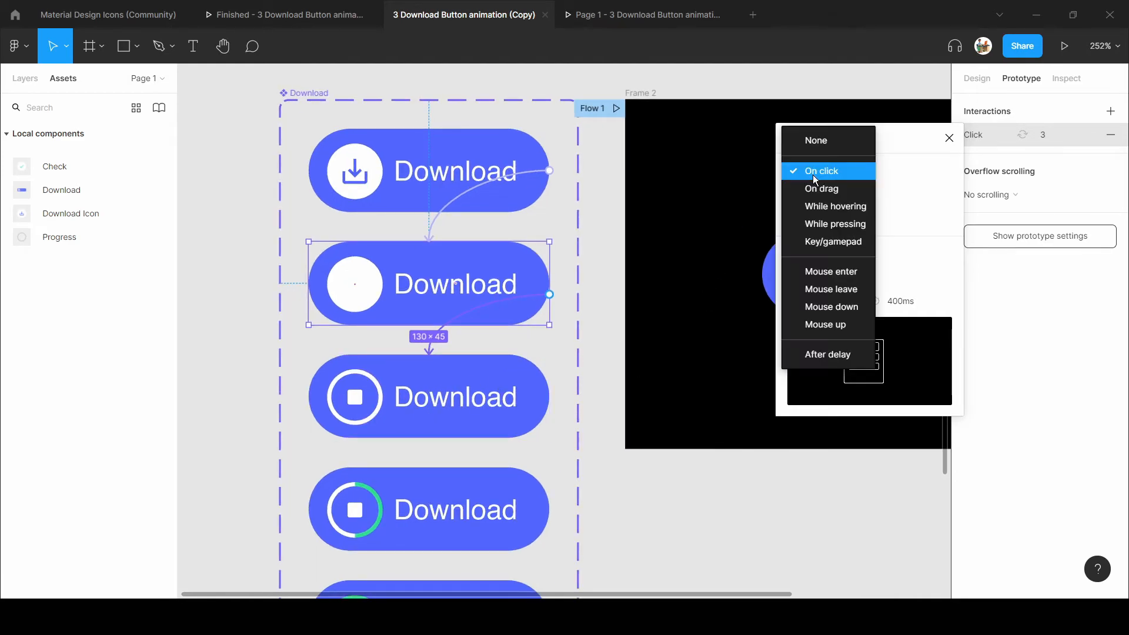
pyautogui.click(813, 356)
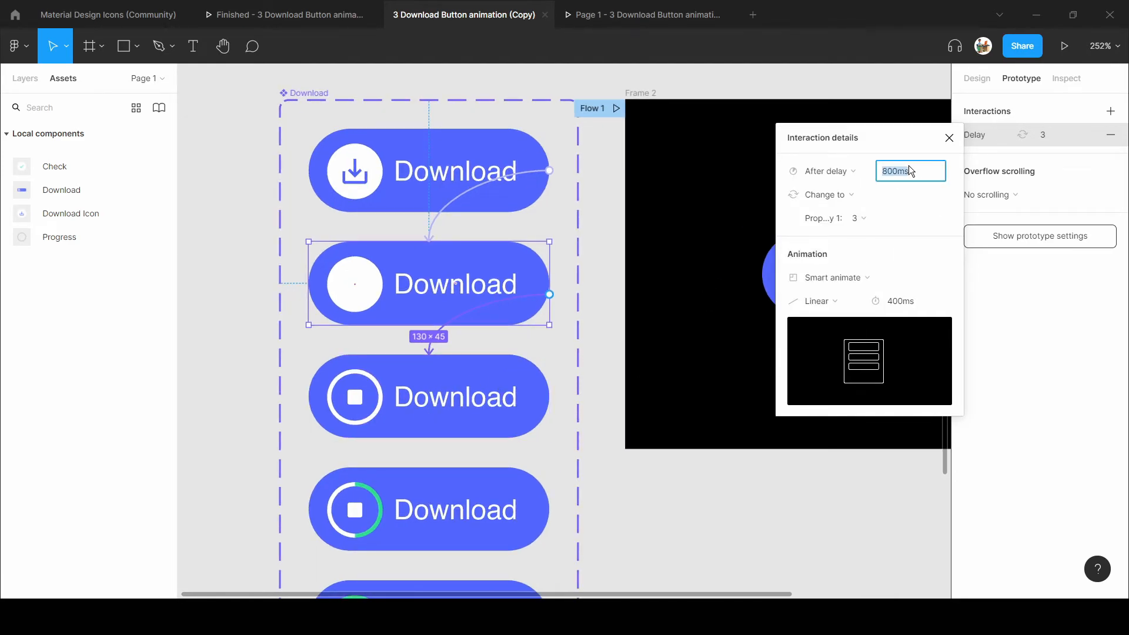
pyautogui.write('0')
pyautogui.click(859, 279)
pyautogui.click(887, 178)
pyautogui.click(892, 173)
pyautogui.write('1')
pyautogui.press('Return')
# Try a 0 ms delay on the second variant's interaction and set its animation to Instant.
pyautogui.click(902, 180)
pyautogui.write('0')
pyautogui.press('Return')
pyautogui.click(825, 279)
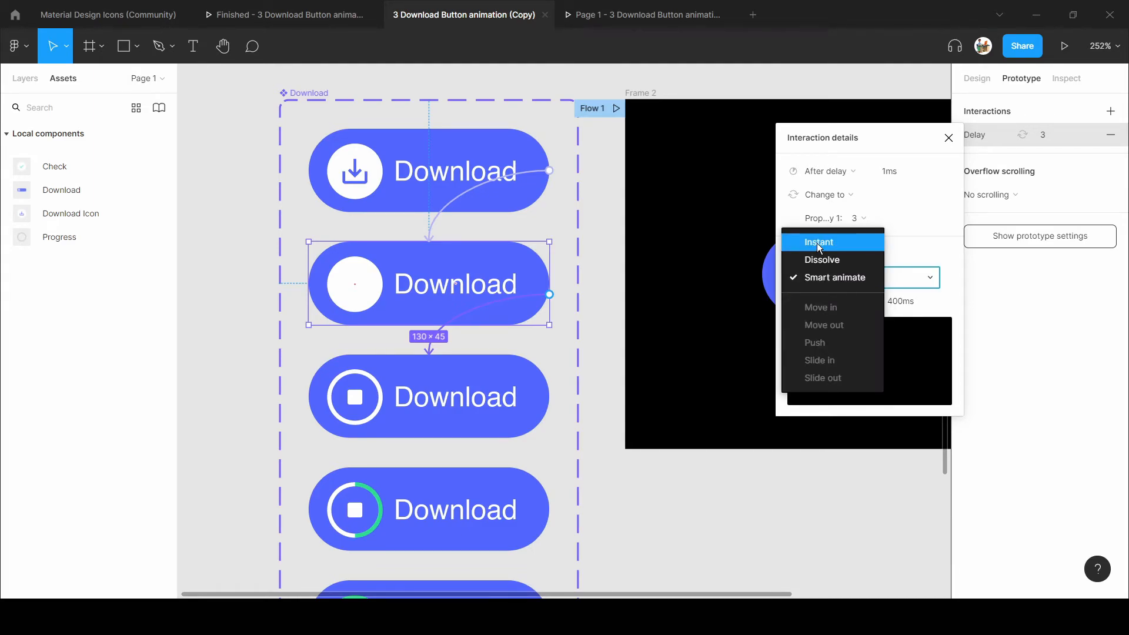
pyautogui.click(820, 245)
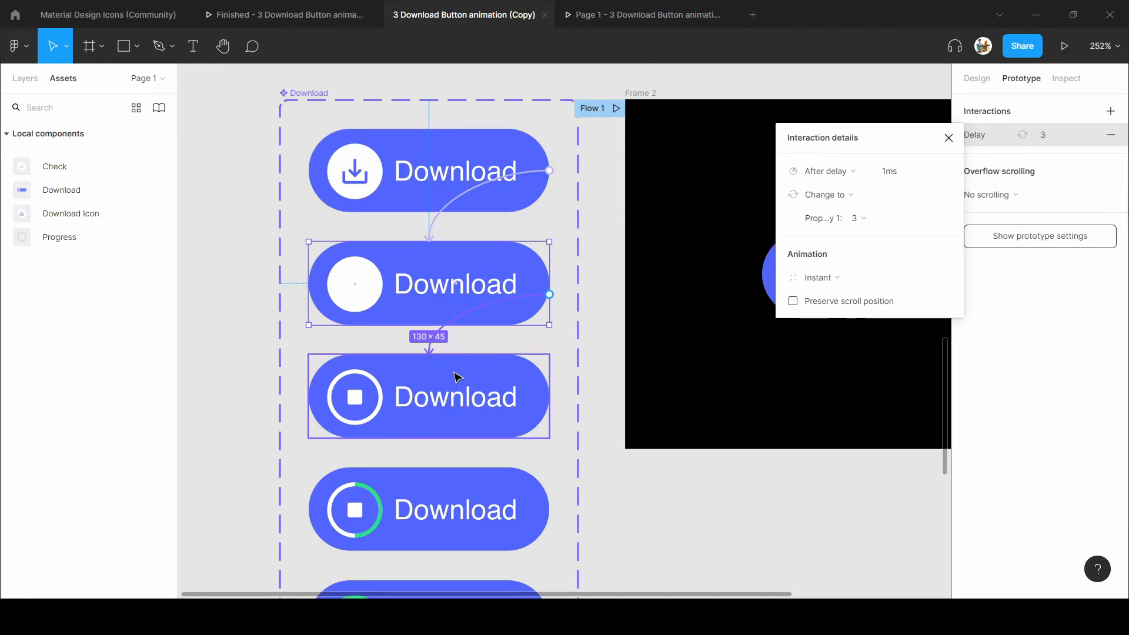
# Test the button's delayed change in the prototype preview and return to the design file.
pyautogui.click(574, 16)
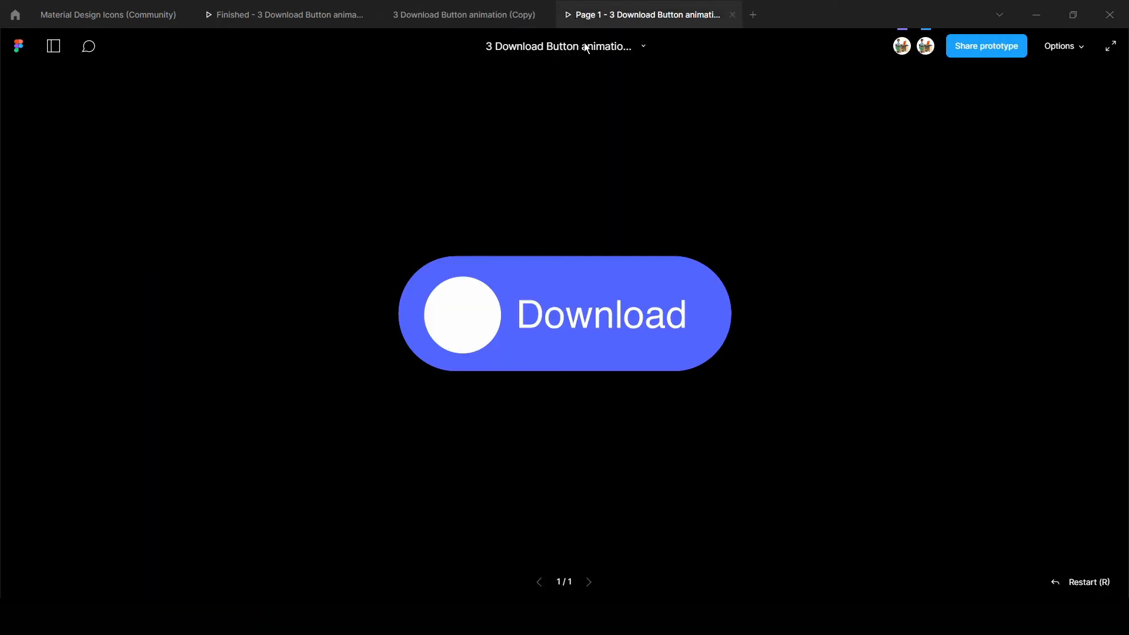
pyautogui.click(580, 320)
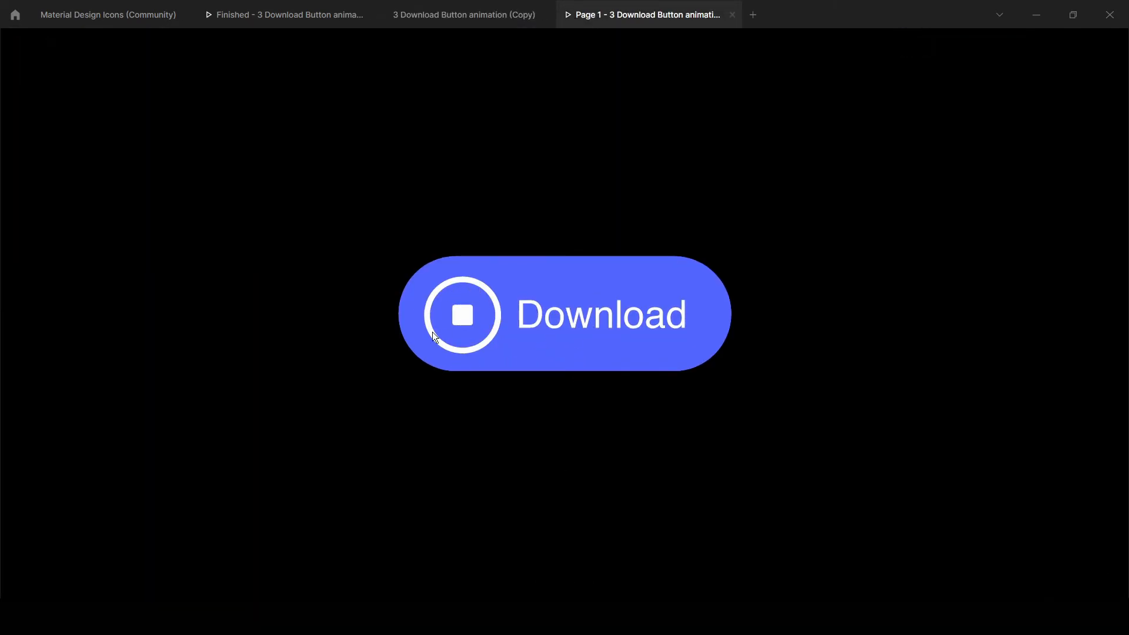
pyautogui.click(463, 17)
# Link the third button variant, with the white progress ring, to the half-green ring variant, Variant4.
pyautogui.scroll(-2, 465, 306)
pyautogui.click(403, 364)
pyautogui.scroll(-4, 401, 362)
pyautogui.scroll(1, 396, 368)
pyautogui.moveTo(544, 201); pyautogui.dragTo(420, 324)
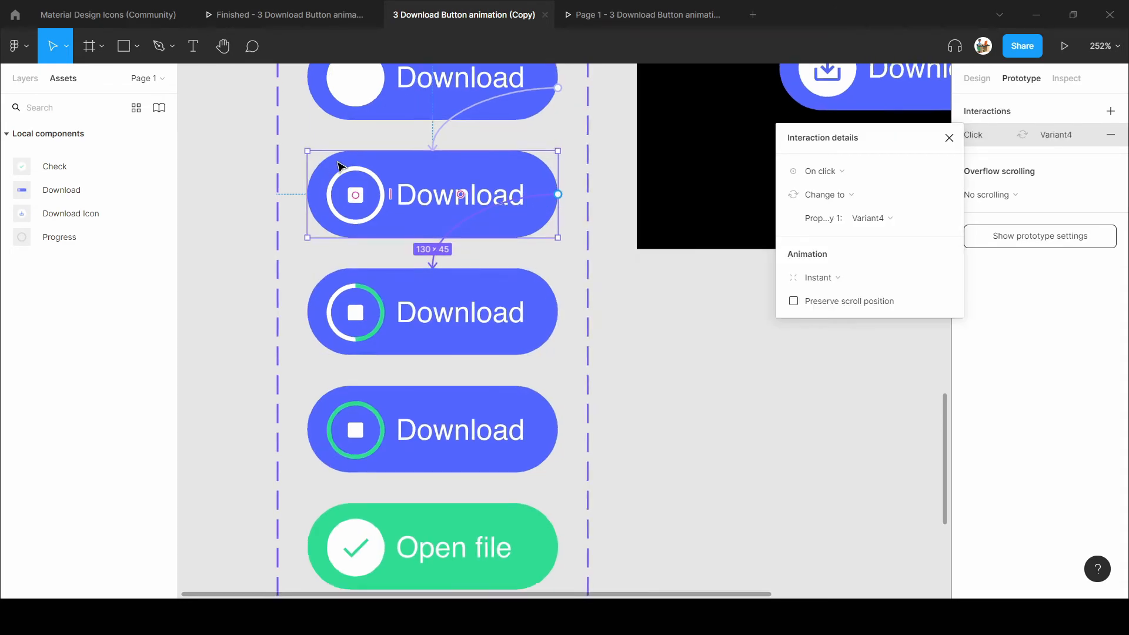
# Set the third variant's interaction to After delay with 1 ms and its animation to Smart animate, keeping Linear easing.
pyautogui.keyDown('ctrl'); pyautogui.scroll(3, 335, 157); pyautogui.keyUp('ctrl')
pyautogui.click(817, 183)
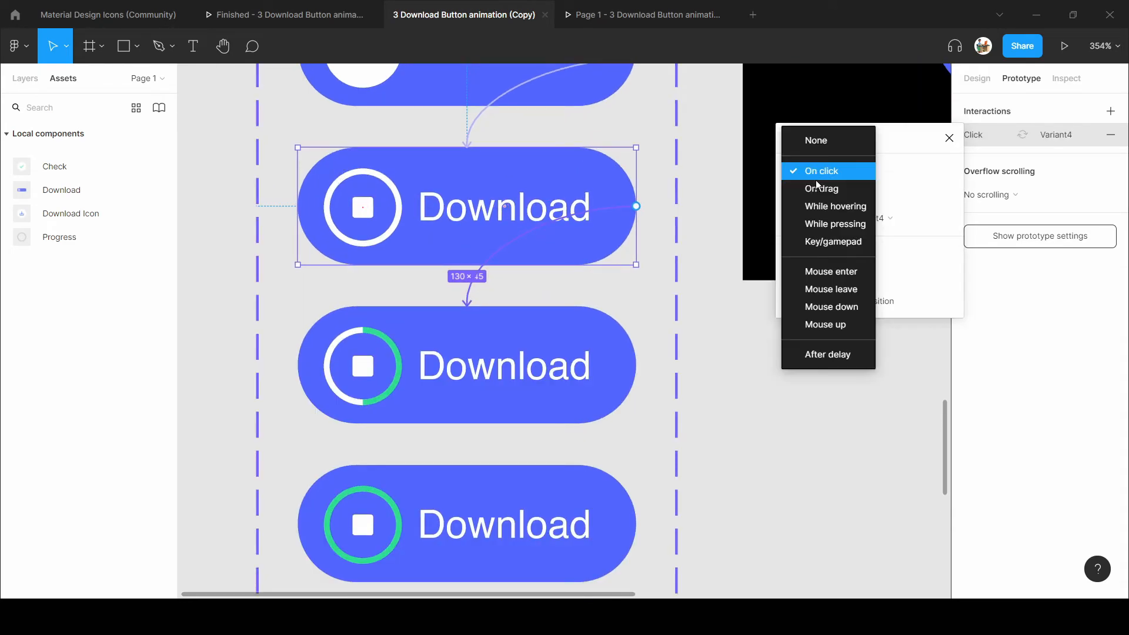
pyautogui.click(829, 354)
pyautogui.click(897, 171)
pyautogui.write('1')
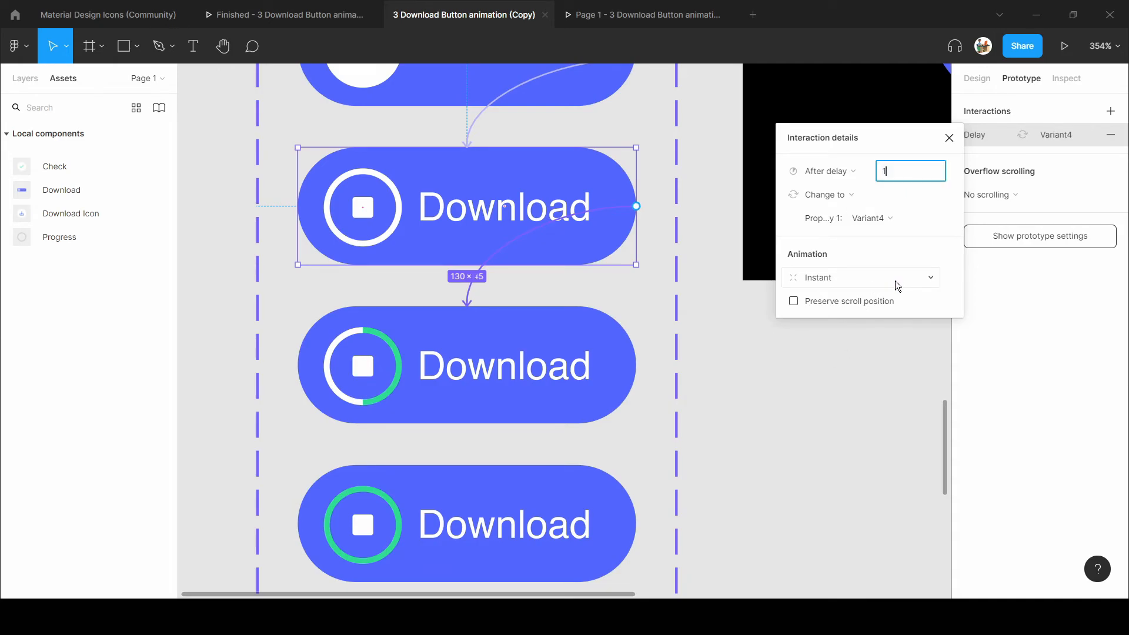
pyautogui.click(839, 280)
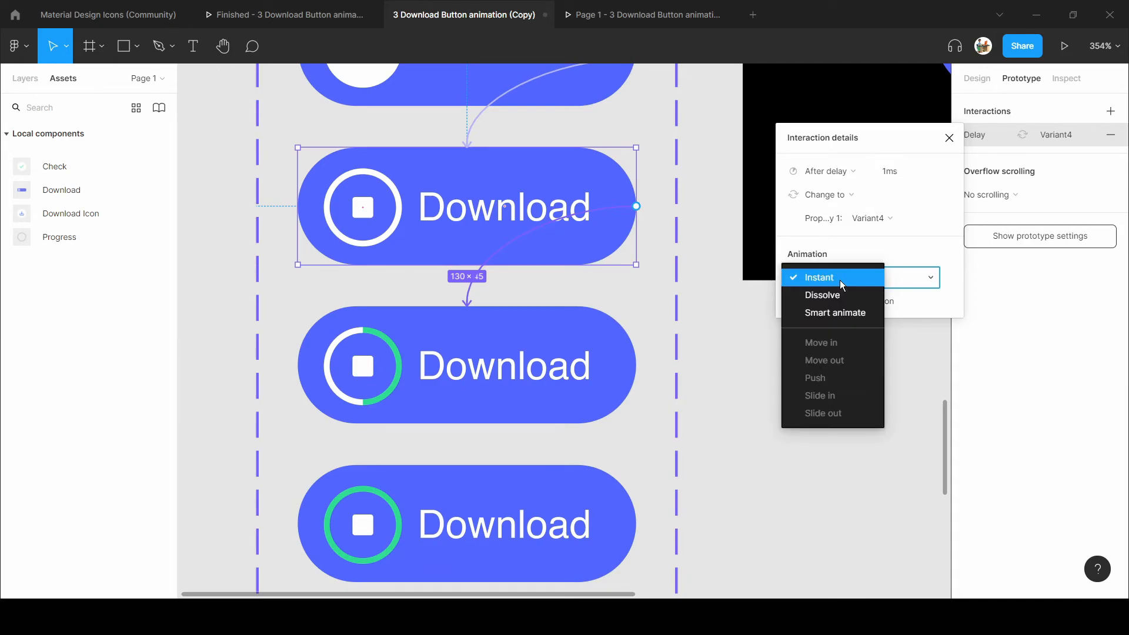
pyautogui.click(838, 312)
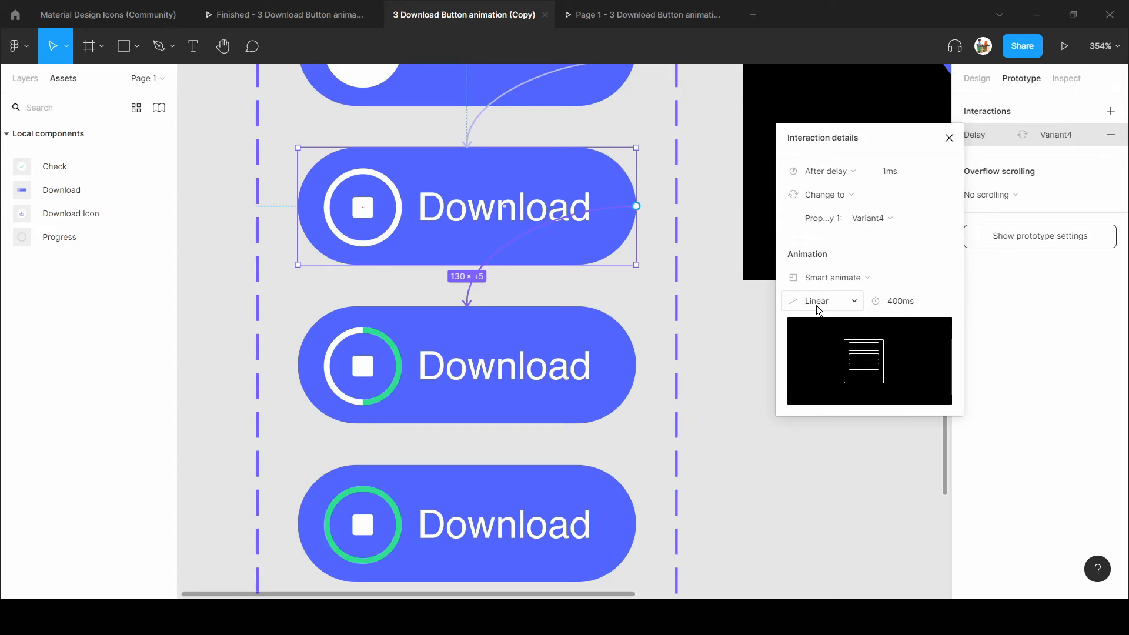
pyautogui.click(850, 309)
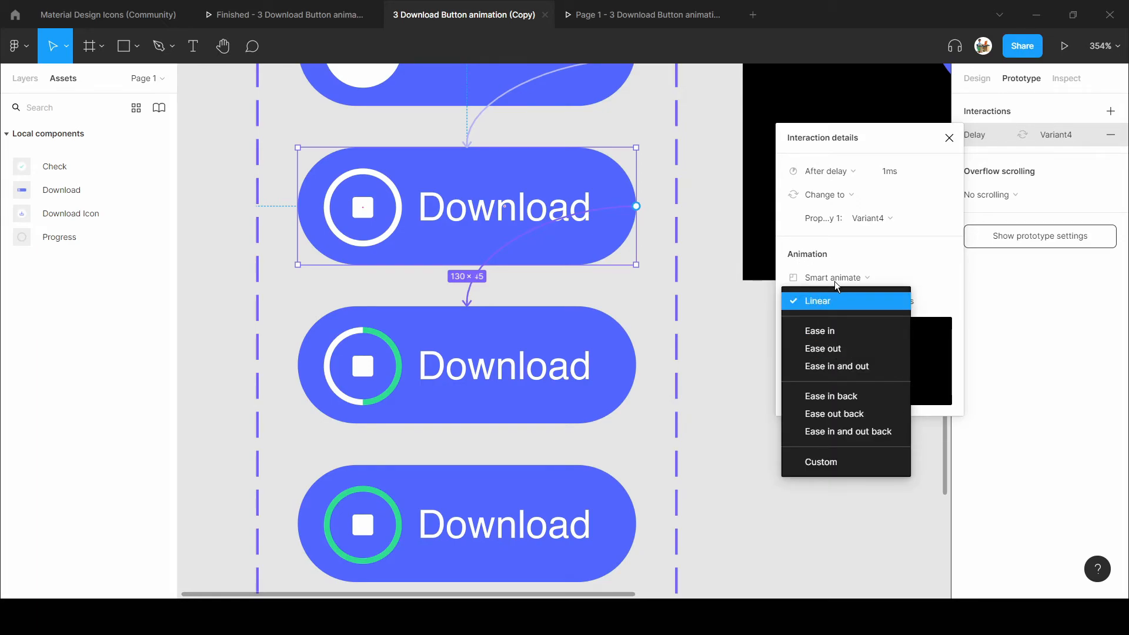
pyautogui.click(859, 264)
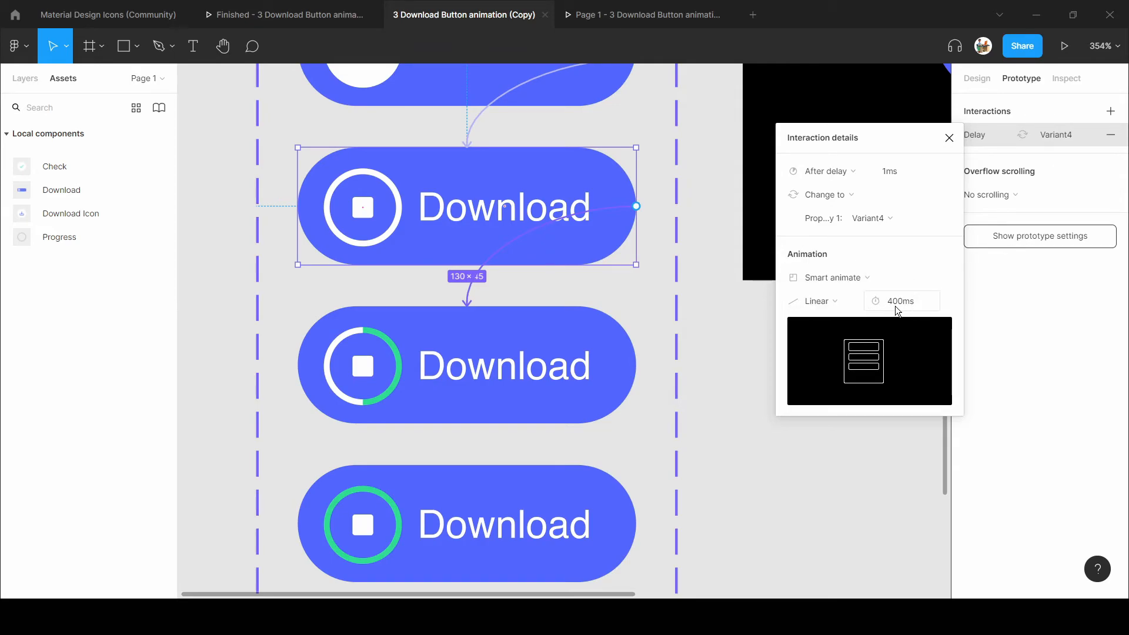
# Link the half-green ring variant to the full green ring variant, Variant5, with an After delay trigger of 1 ms.
pyautogui.scroll(-2, 415, 276)
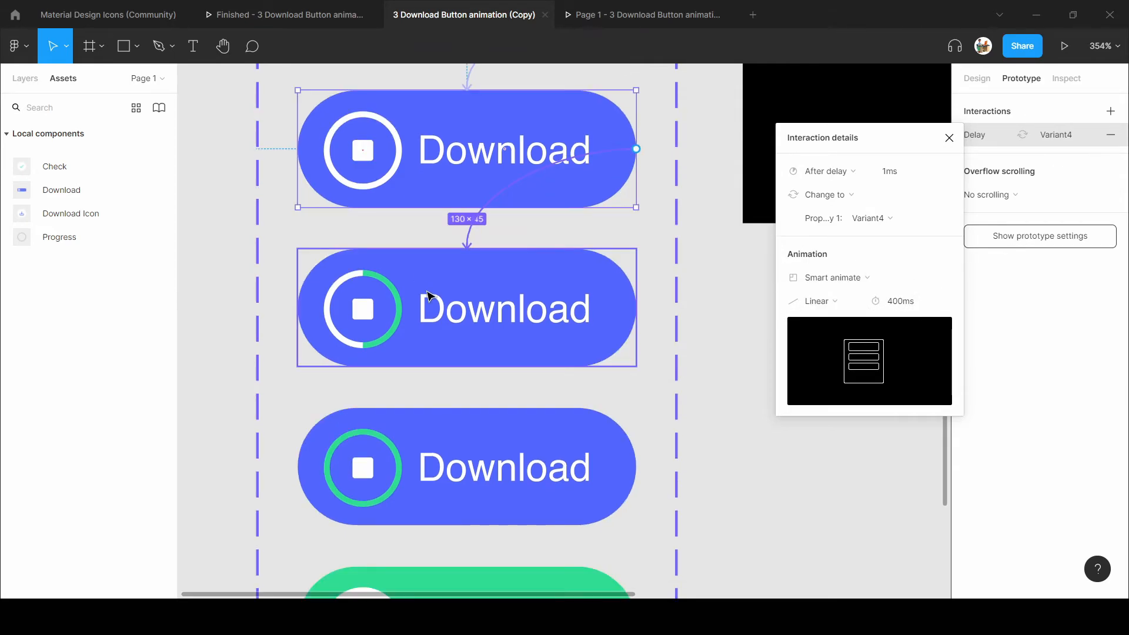
pyautogui.click(376, 311)
pyautogui.moveTo(636, 307); pyautogui.dragTo(418, 478)
pyautogui.scroll(-1, 419, 477)
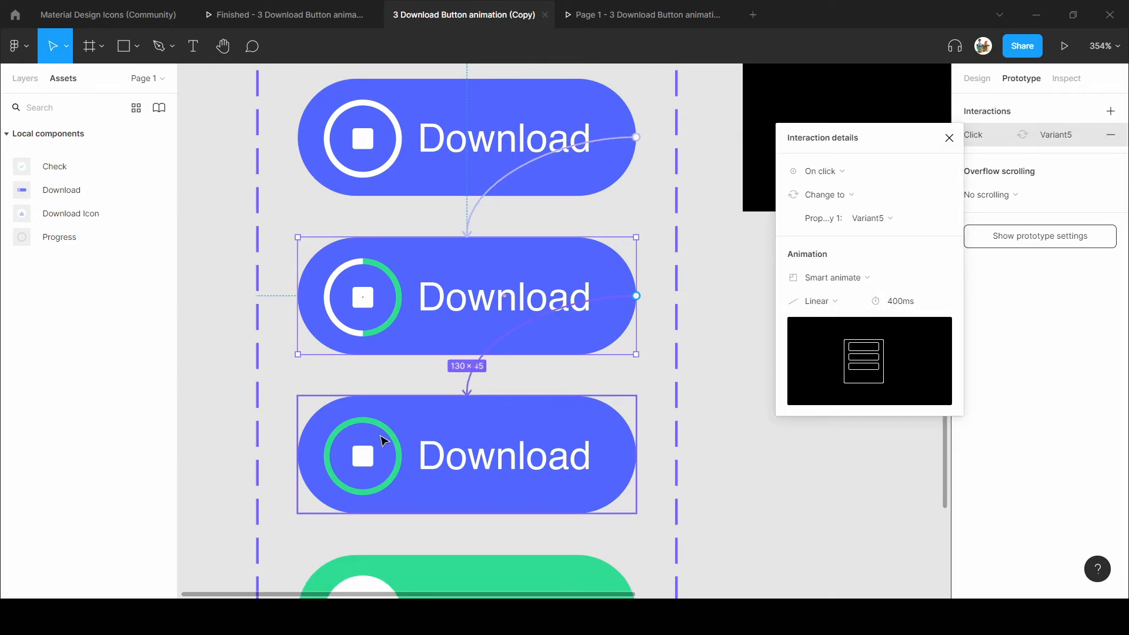
pyautogui.click(822, 171)
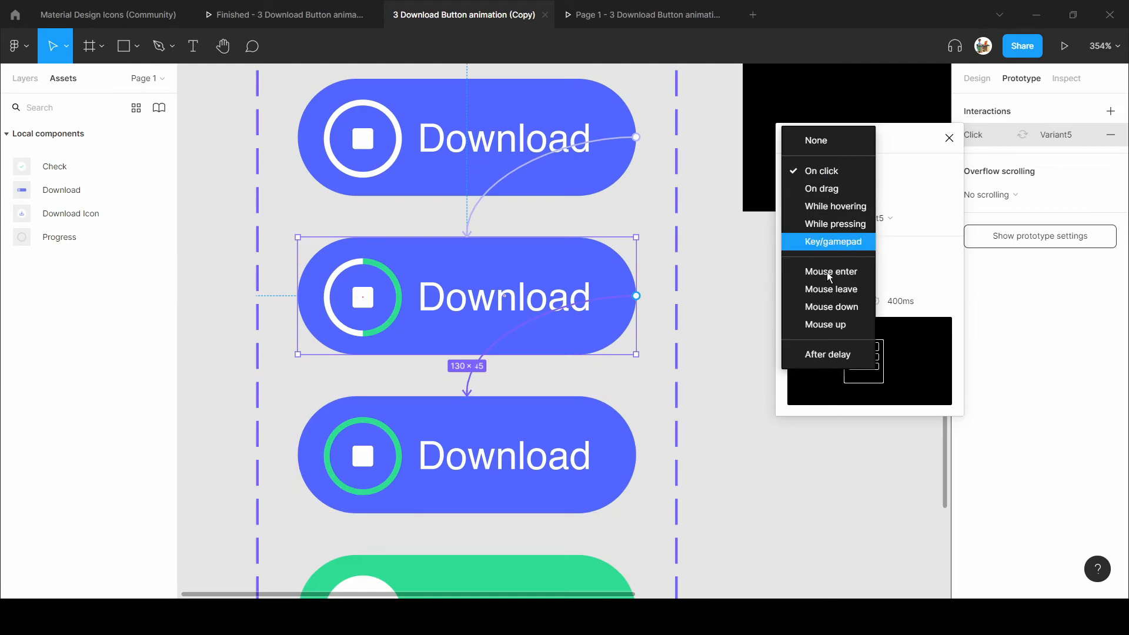
pyautogui.click(827, 354)
pyautogui.click(879, 171)
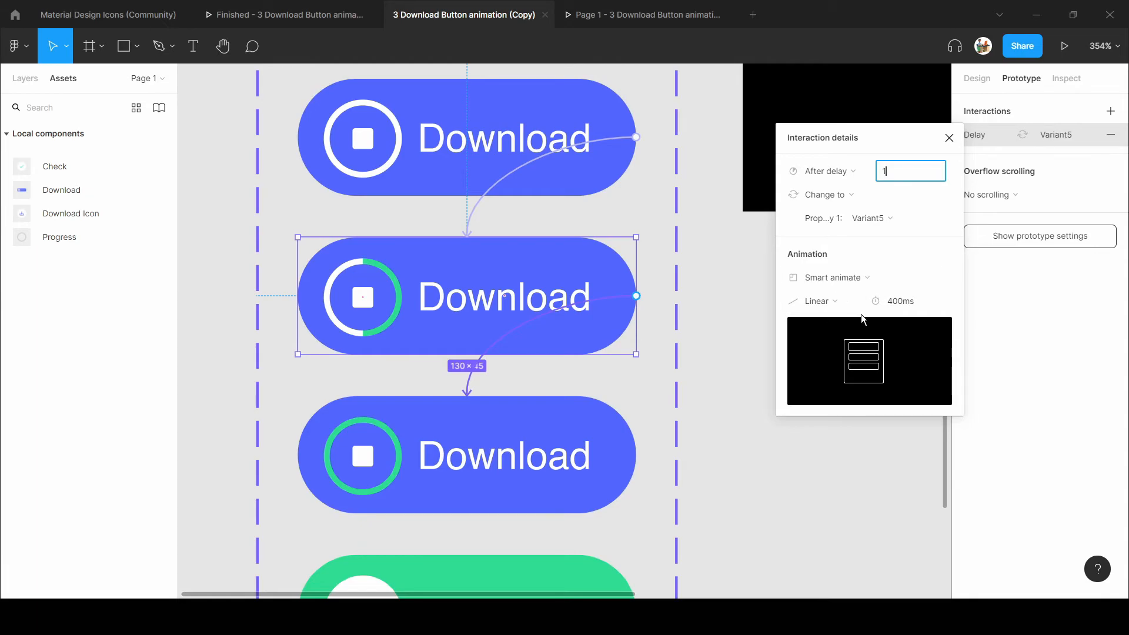
# Test the ring progress animation in the prototype preview and return to the design file.
pyautogui.click(590, 20)
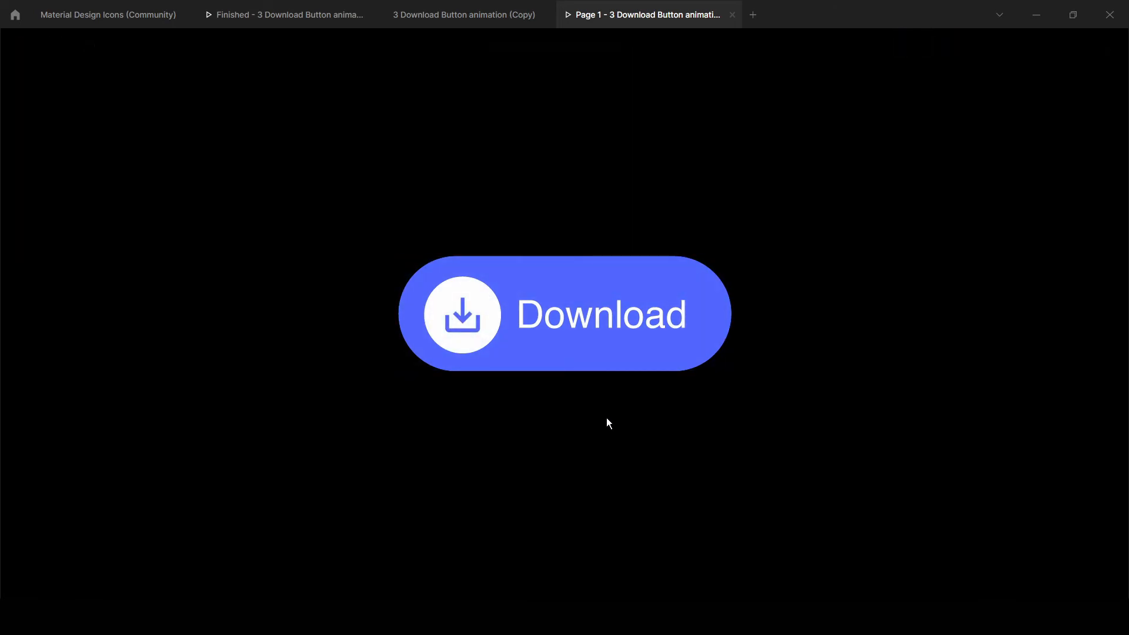
pyautogui.click(580, 355)
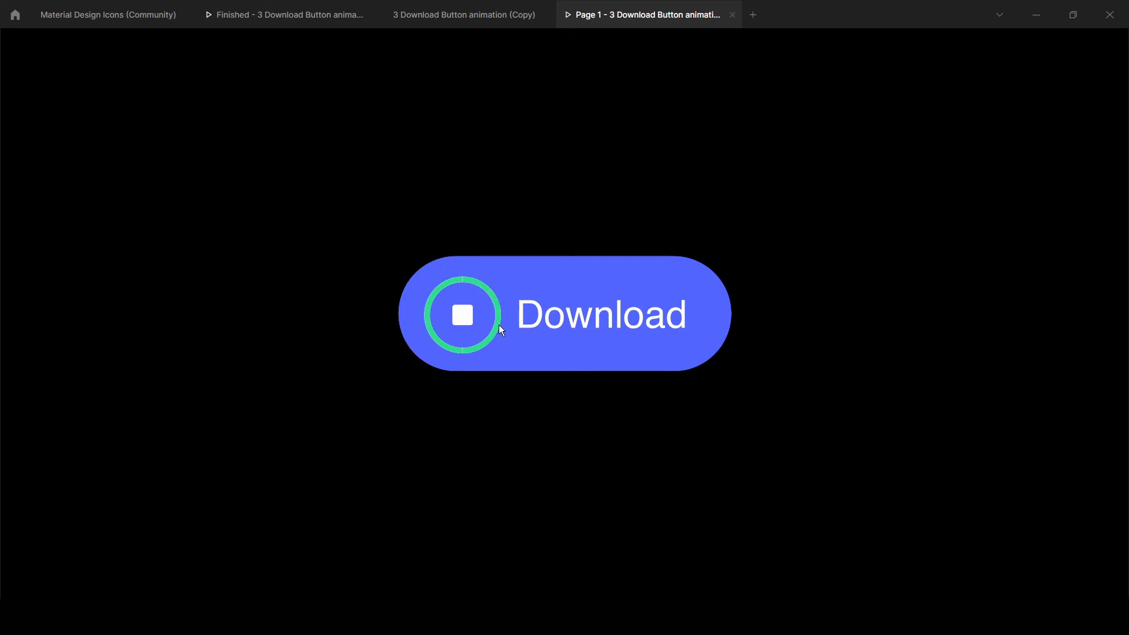
pyautogui.click(447, 18)
# Try a 1500 ms animation duration on the interactions of the white ring and half-green ring variants.
pyautogui.click(473, 216)
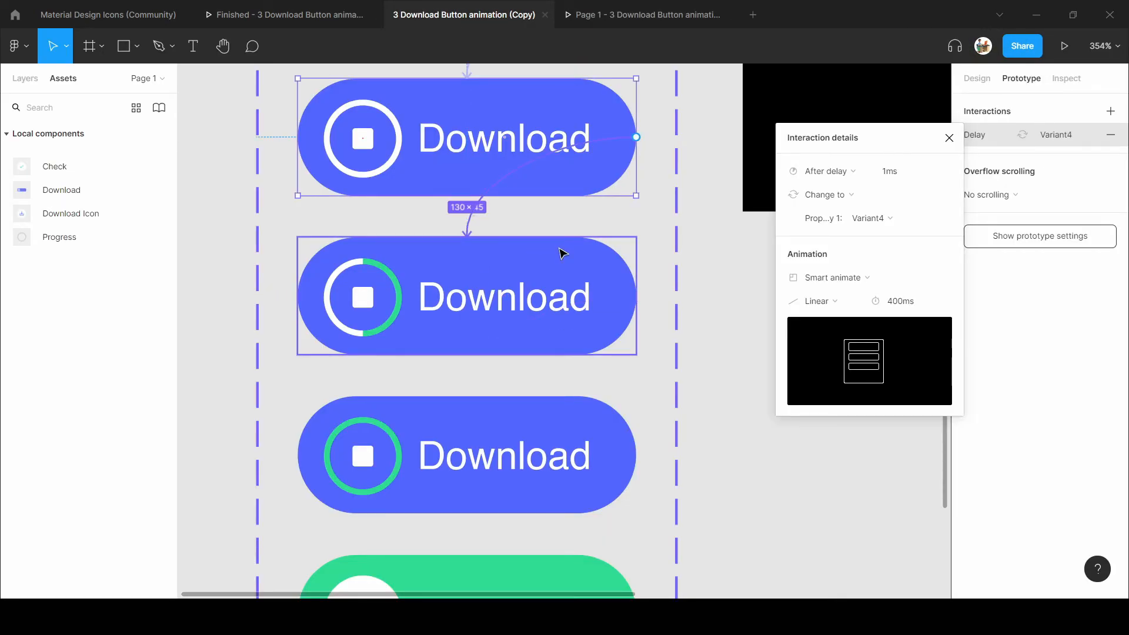
pyautogui.click(905, 310)
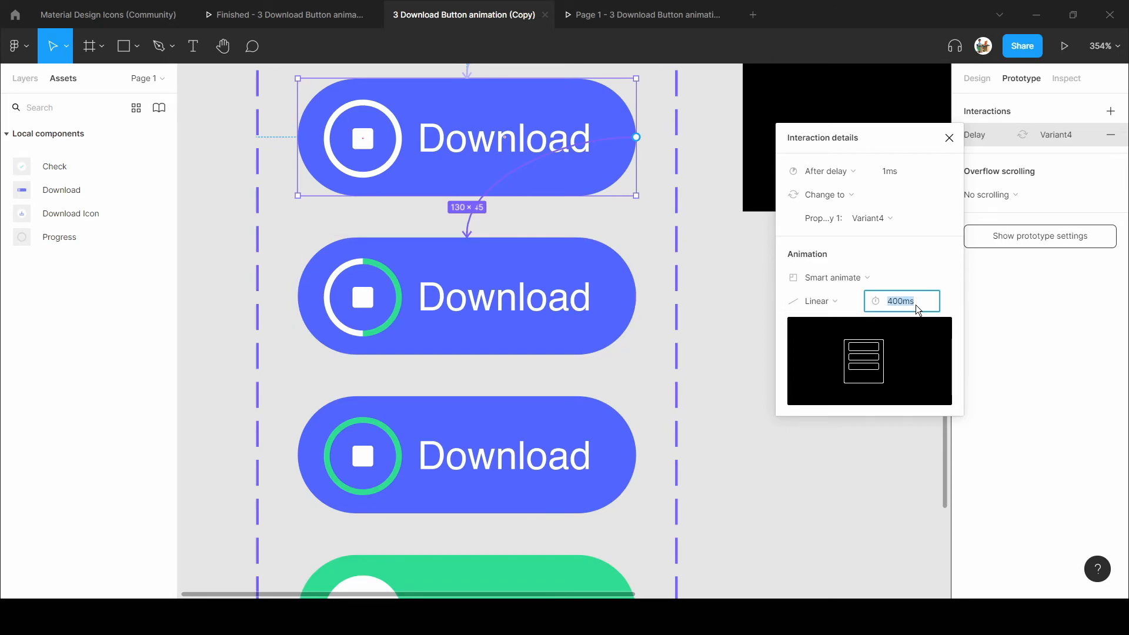
pyautogui.write('1500')
pyautogui.click(474, 365)
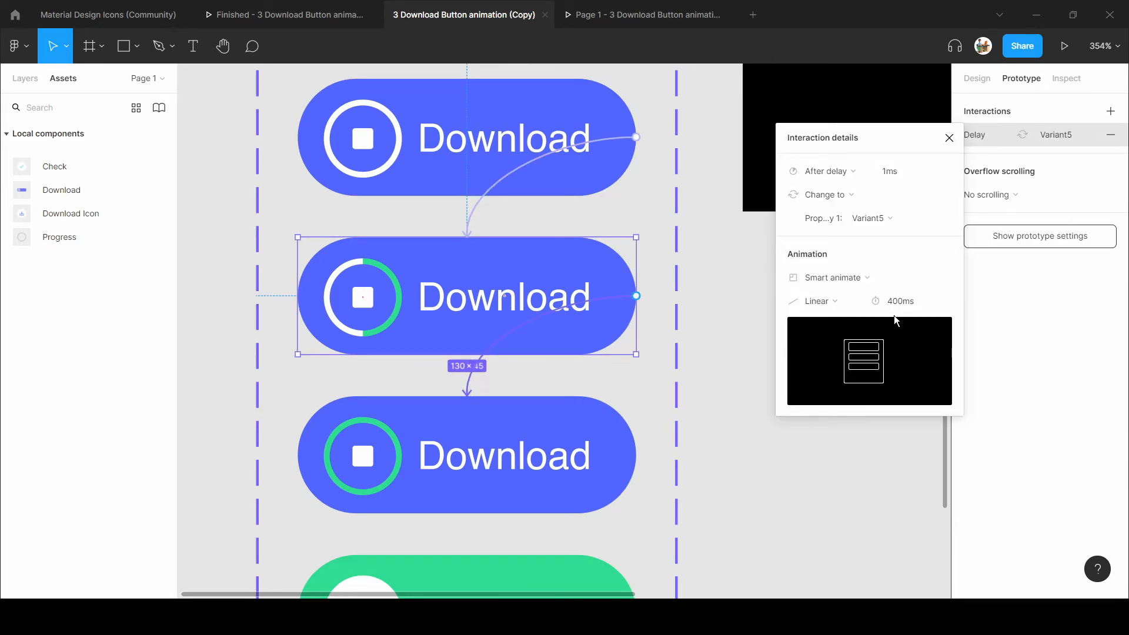
pyautogui.click(898, 304)
pyautogui.write('1500')
pyautogui.press('Return')
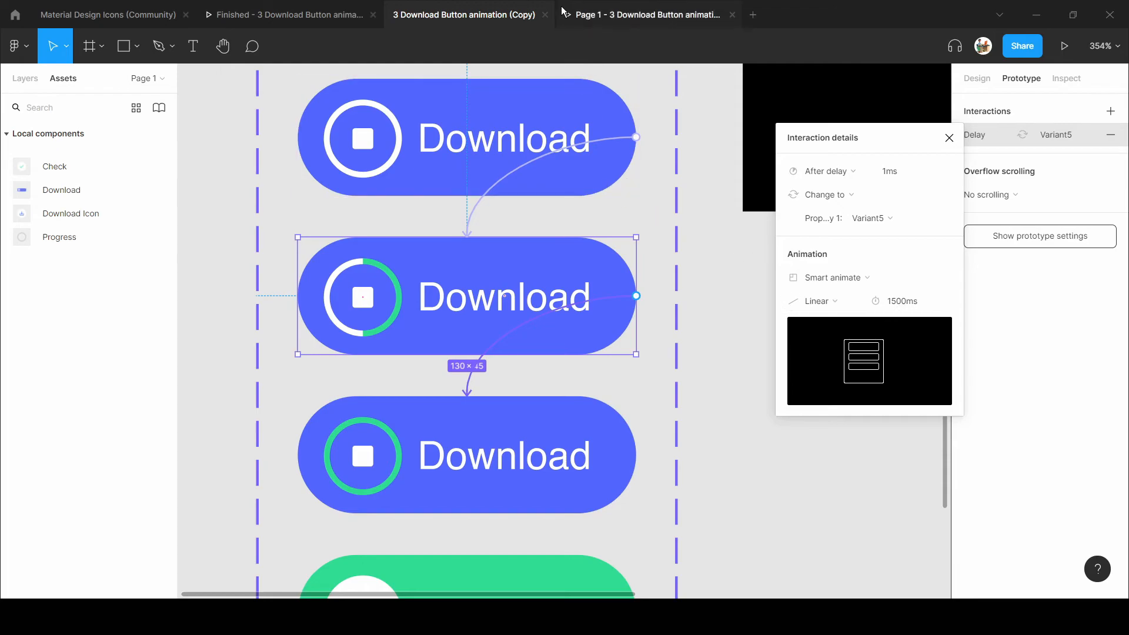
# Replay the button in the prototype preview to check the slower ring animation, and return to the design file.
pyautogui.click(591, 16)
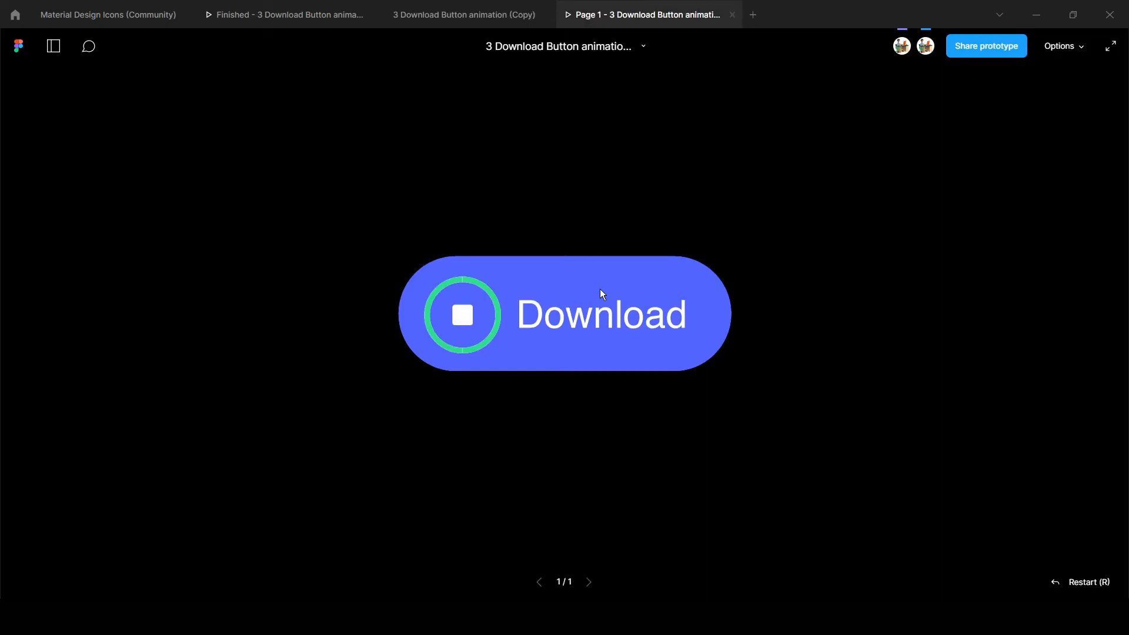
pyautogui.click(515, 342)
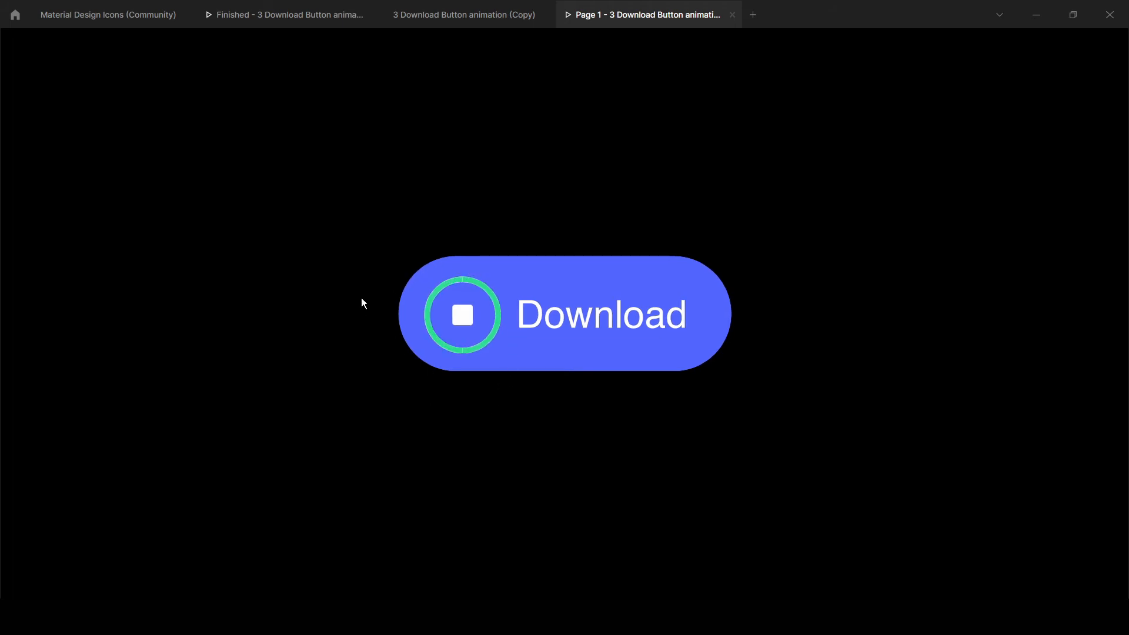
pyautogui.click(459, 24)
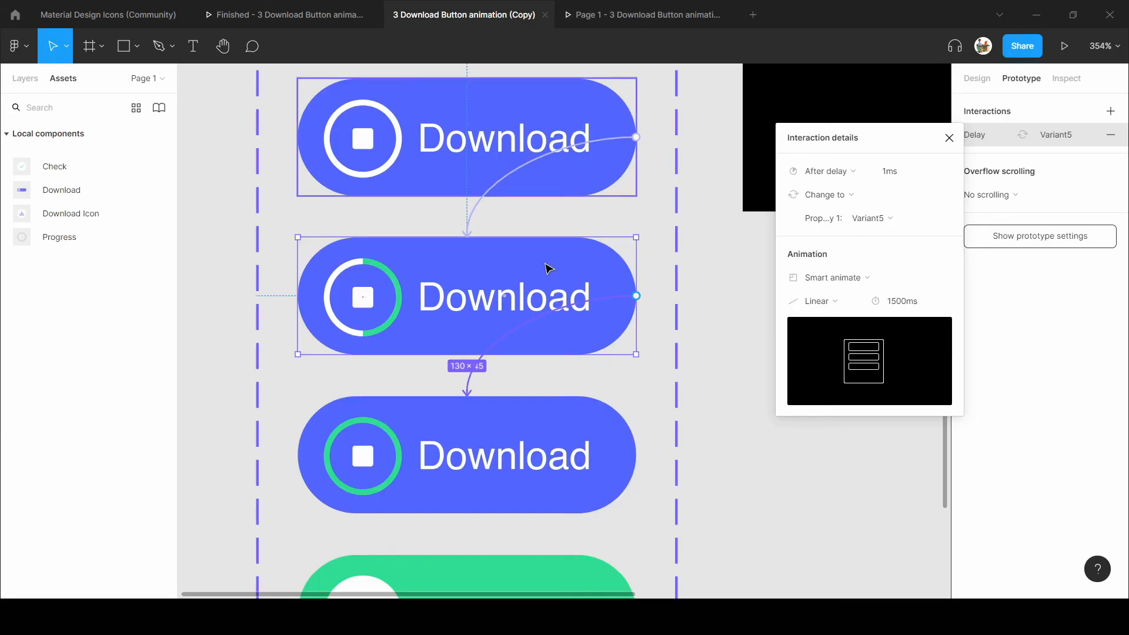
# Set the animation duration to 2000 ms on the half-green ring and white ring variants' interactions.
pyautogui.click(903, 303)
pyautogui.write('2000')
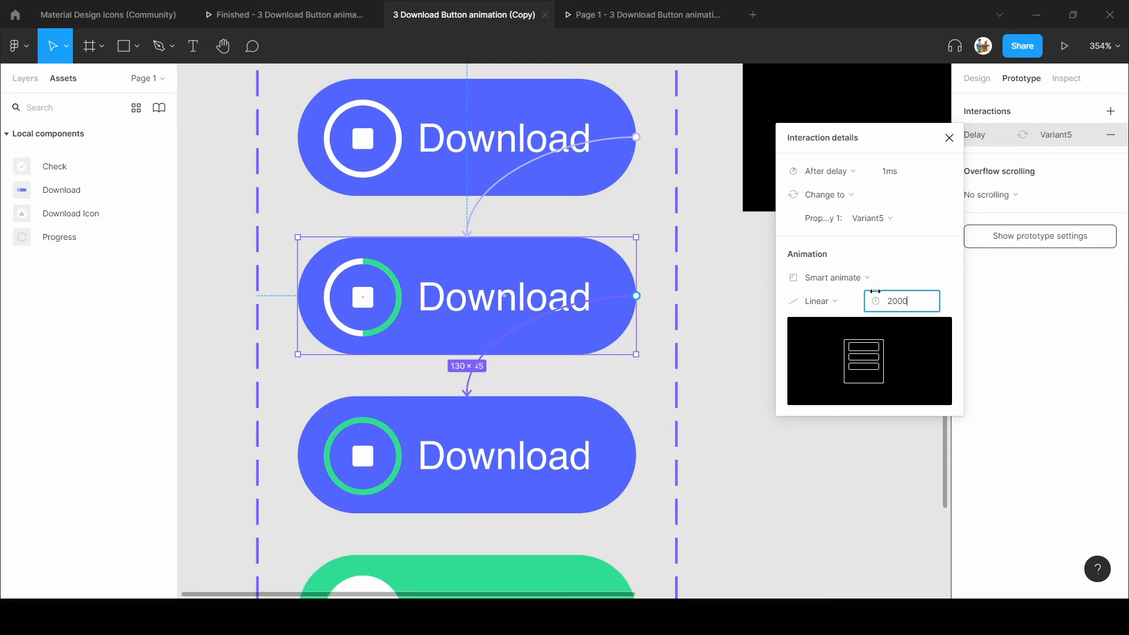
pyautogui.press('Return')
pyautogui.click(496, 194)
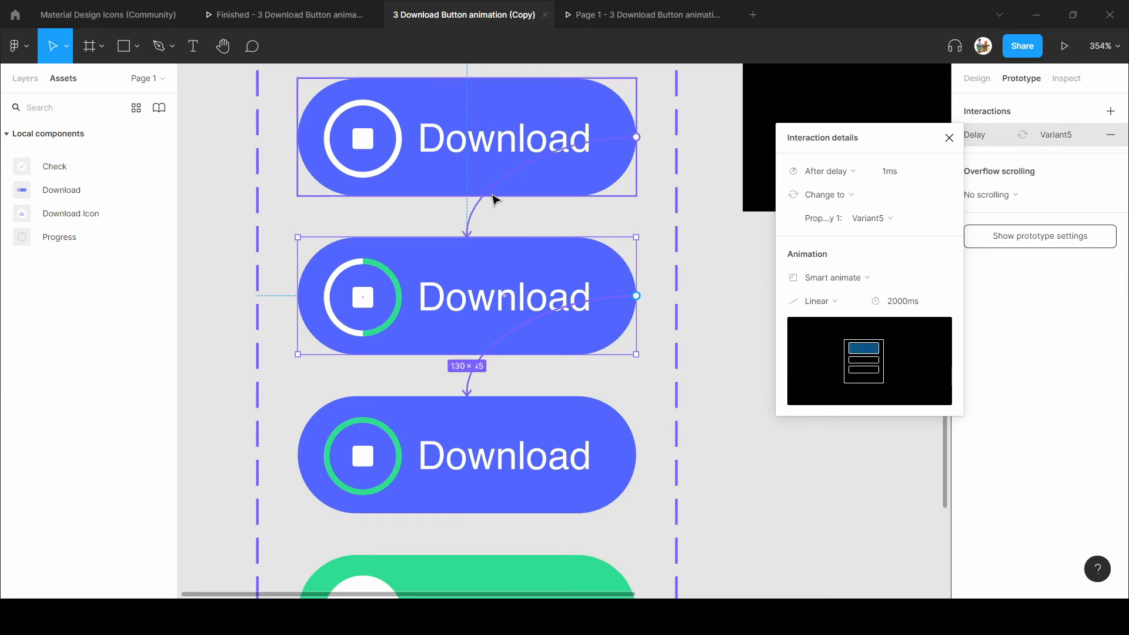
pyautogui.click(895, 296)
pyautogui.write('20')
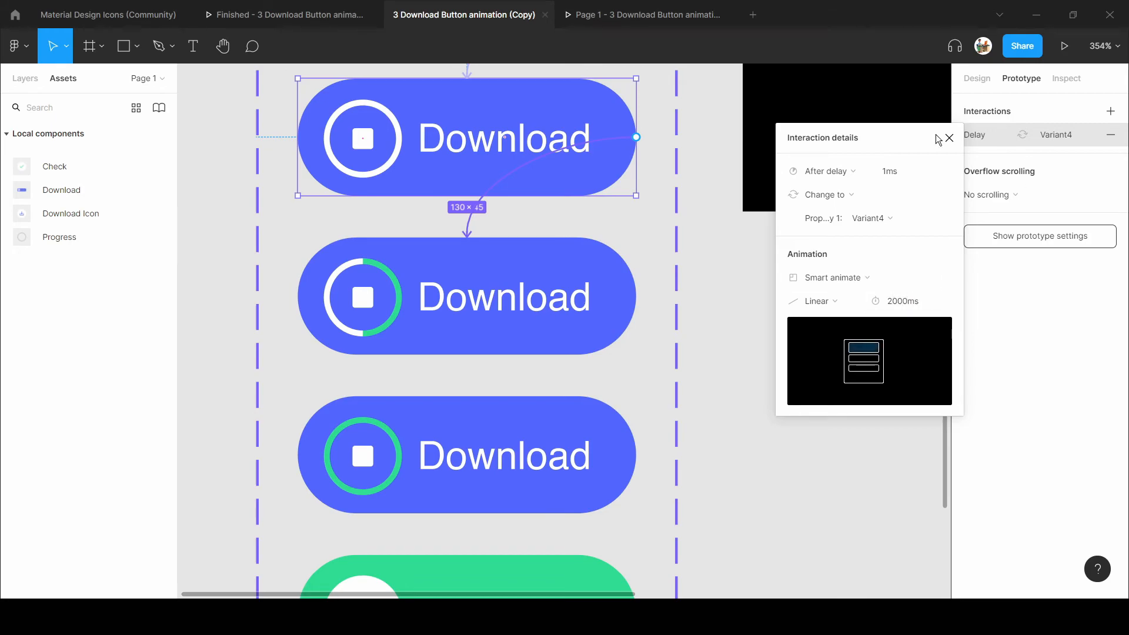
# Test the ring animation at its 2000 ms durations in the prototype preview and return to the design file.
pyautogui.click(625, 14)
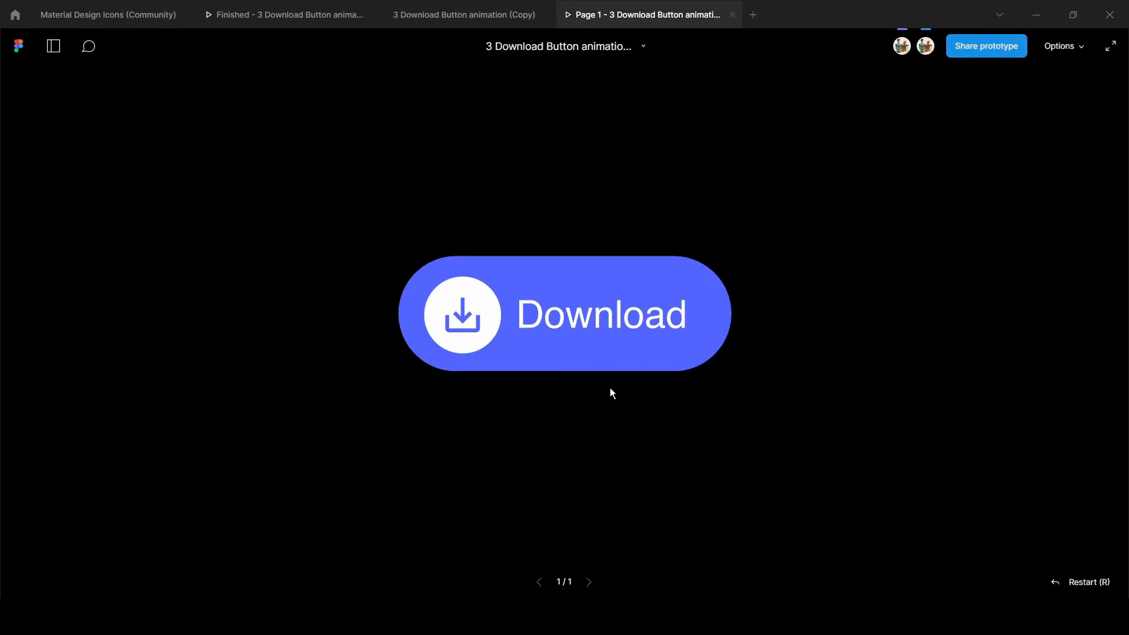
pyautogui.click(609, 367)
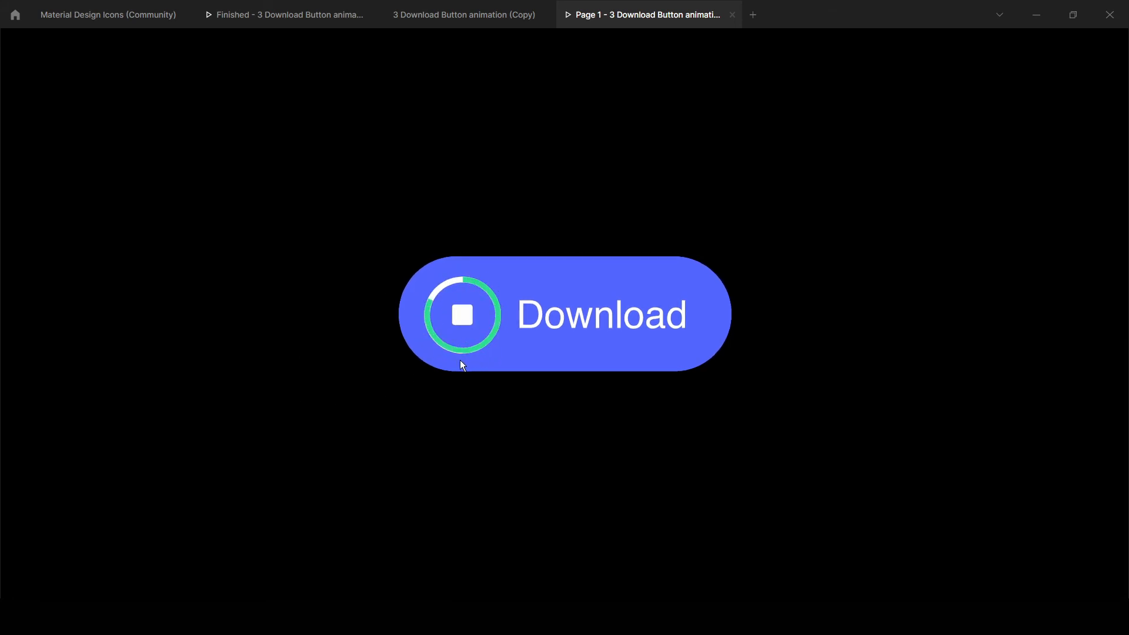
pyautogui.click(476, 23)
# Link the full green ring variant to the first Open file variant, Variant6, with an After delay trigger of 1 ms.
pyautogui.scroll(-2, 493, 211)
pyautogui.click(464, 283)
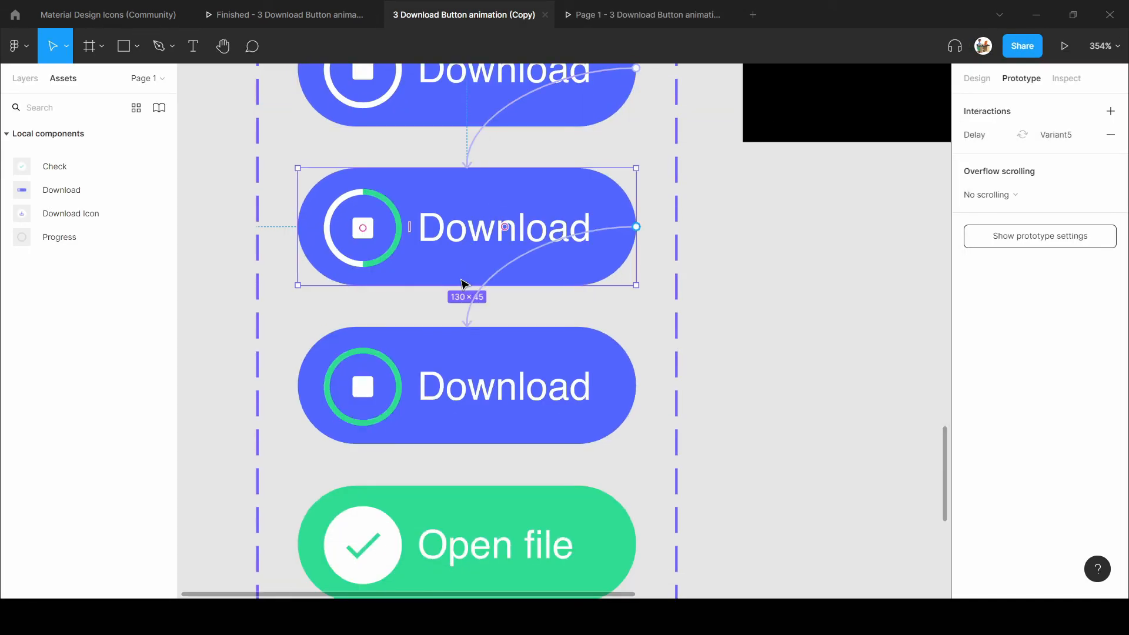
pyautogui.scroll(-4, 464, 284)
pyautogui.click(464, 284)
pyautogui.scroll(-2, 465, 283)
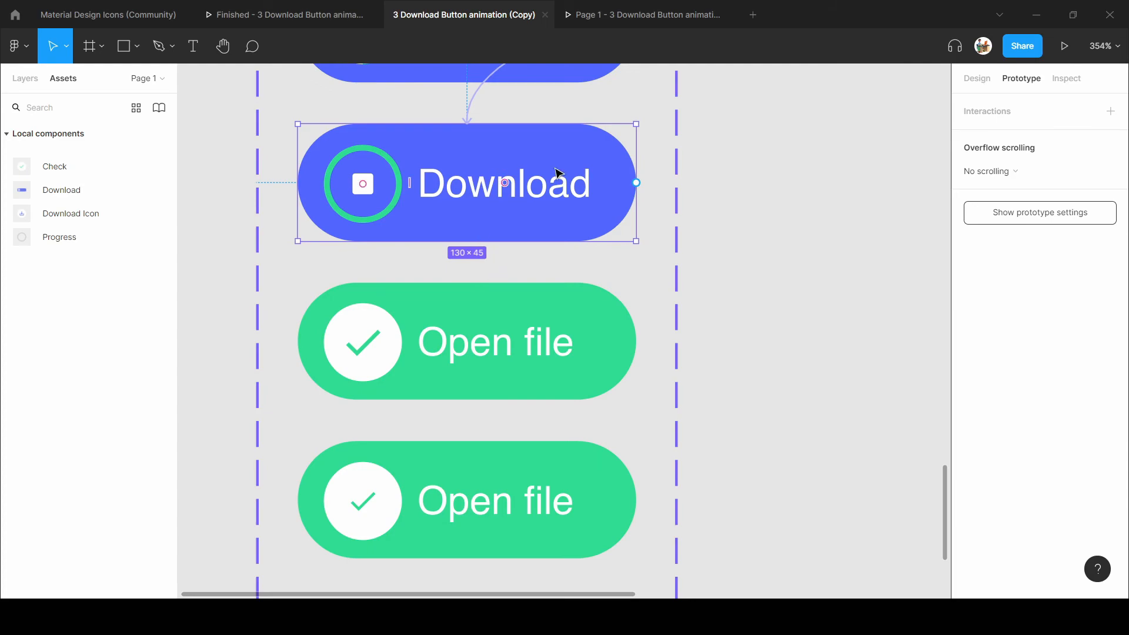
pyautogui.moveTo(636, 182); pyautogui.dragTo(327, 314)
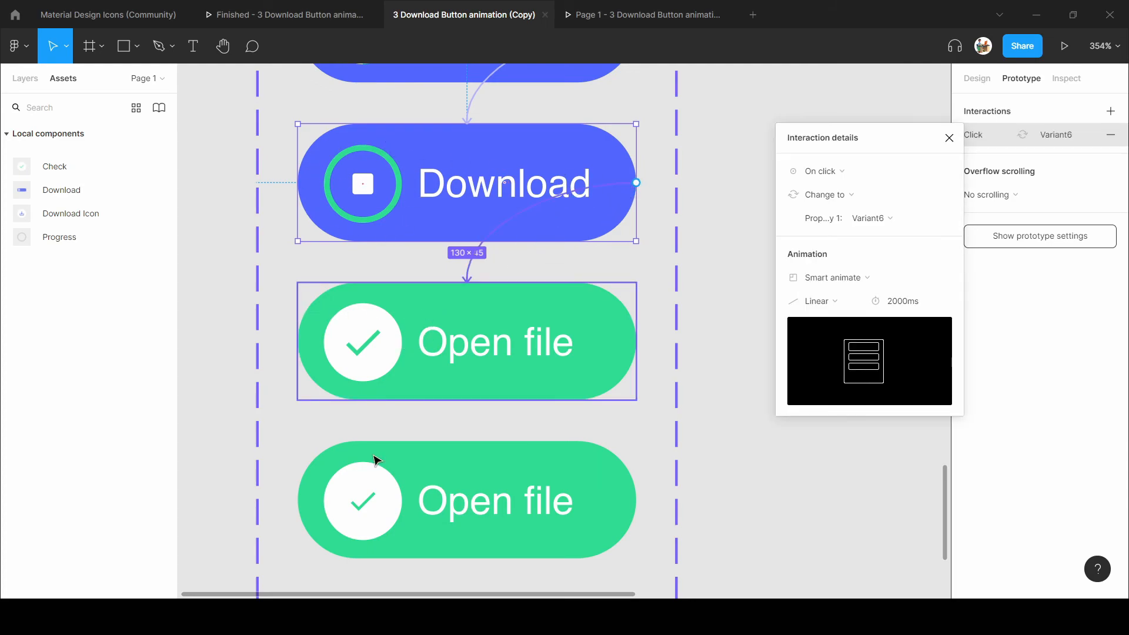
pyautogui.click(820, 179)
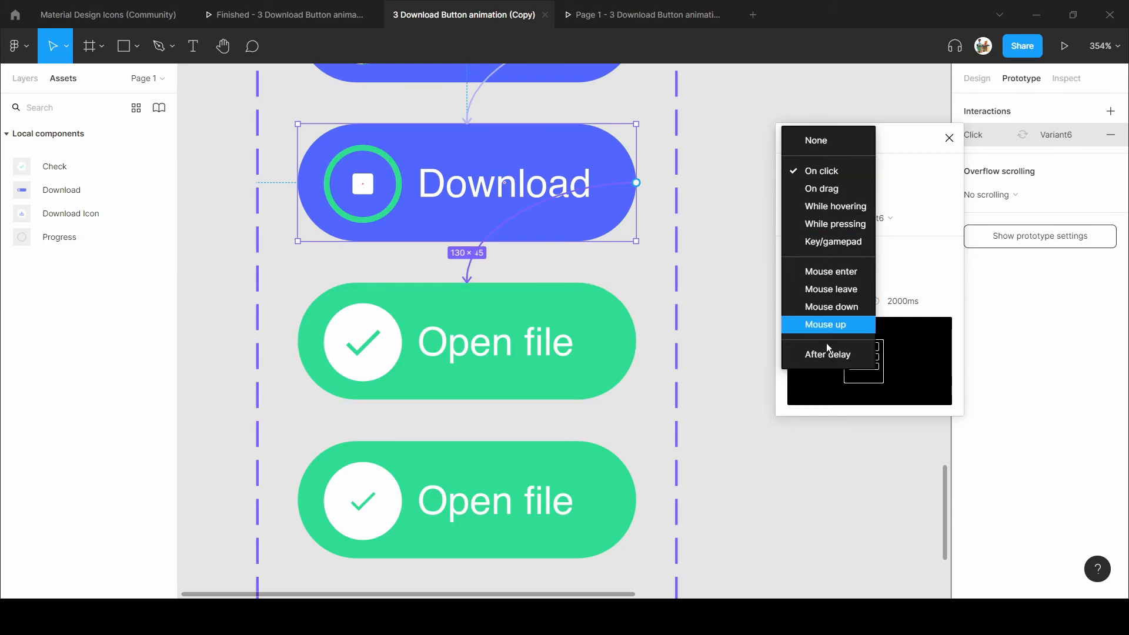
pyautogui.click(826, 352)
pyautogui.click(897, 172)
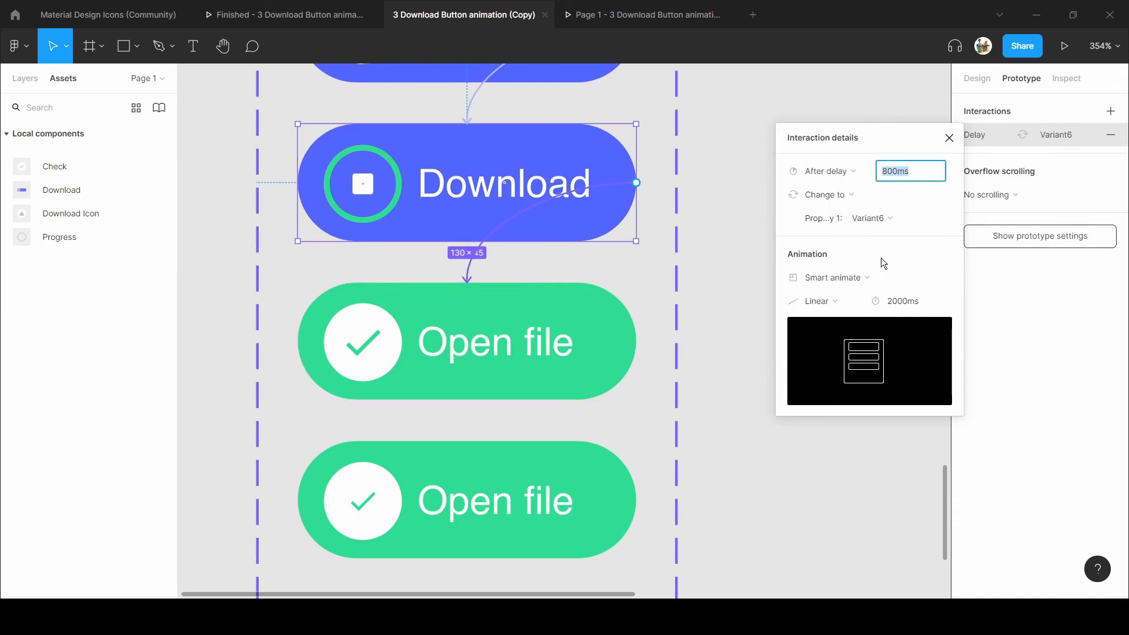
pyautogui.write('1')
# Try Smart animate at 100 ms on the full green ring variant's interaction, and settle on the Instant animation.
pyautogui.click(825, 277)
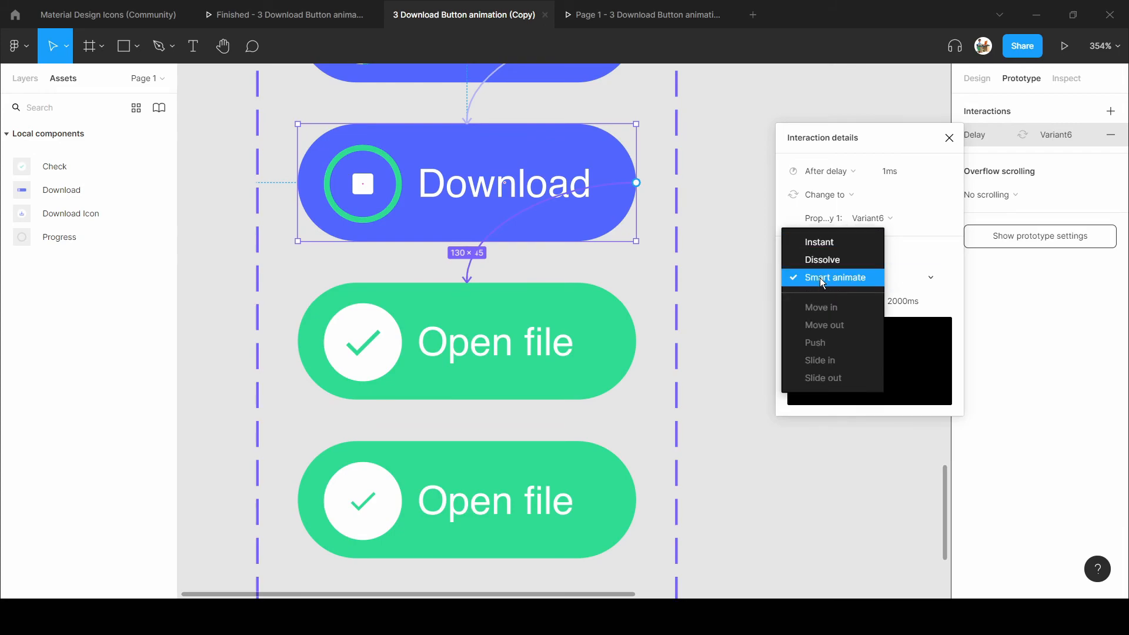
pyautogui.click(822, 283)
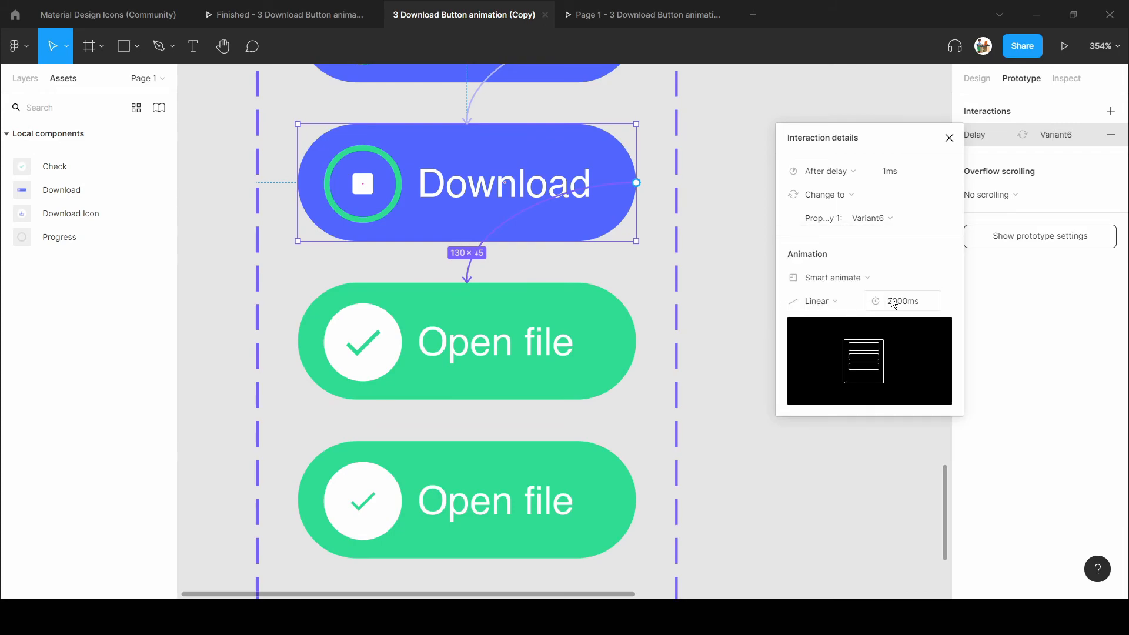
pyautogui.click(829, 279)
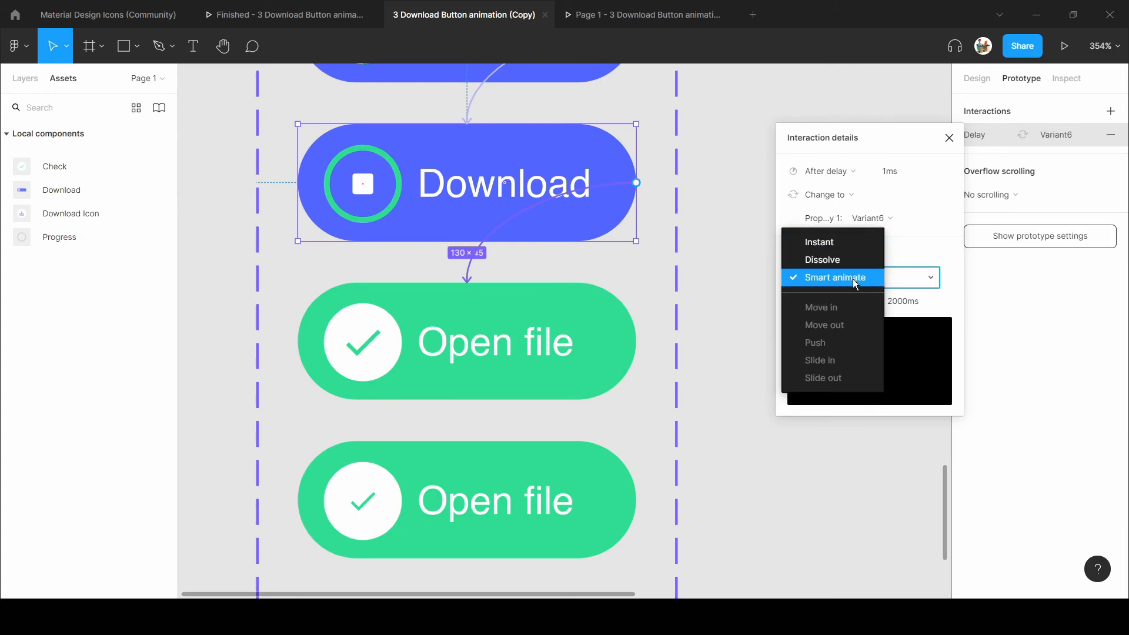
pyautogui.click(811, 244)
pyautogui.click(810, 284)
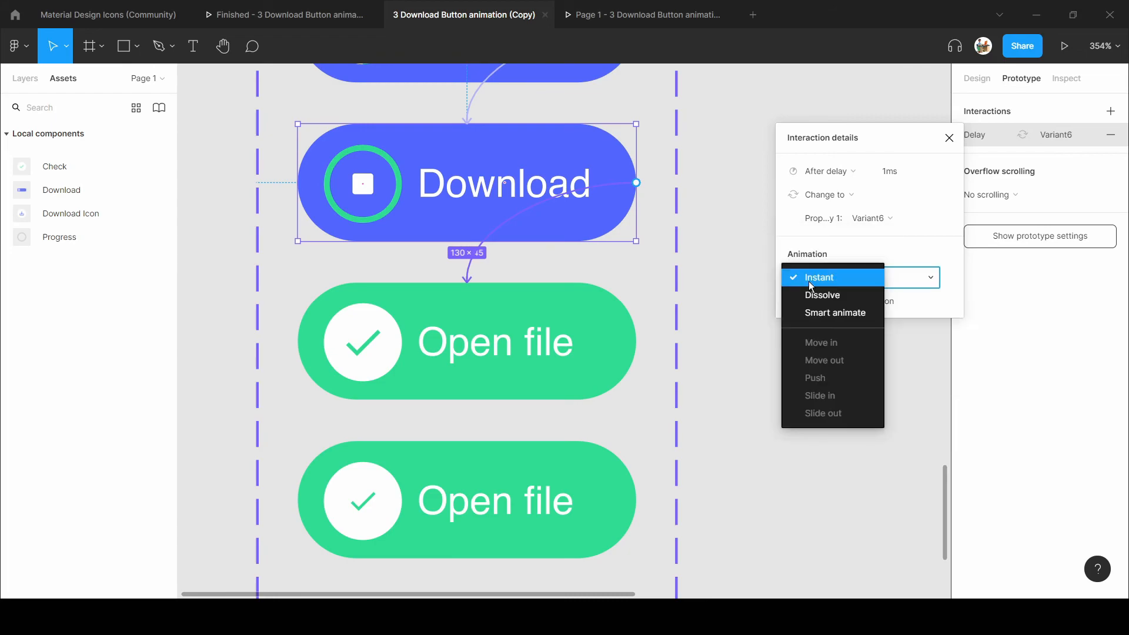
pyautogui.click(819, 312)
pyautogui.click(926, 308)
pyautogui.write('100')
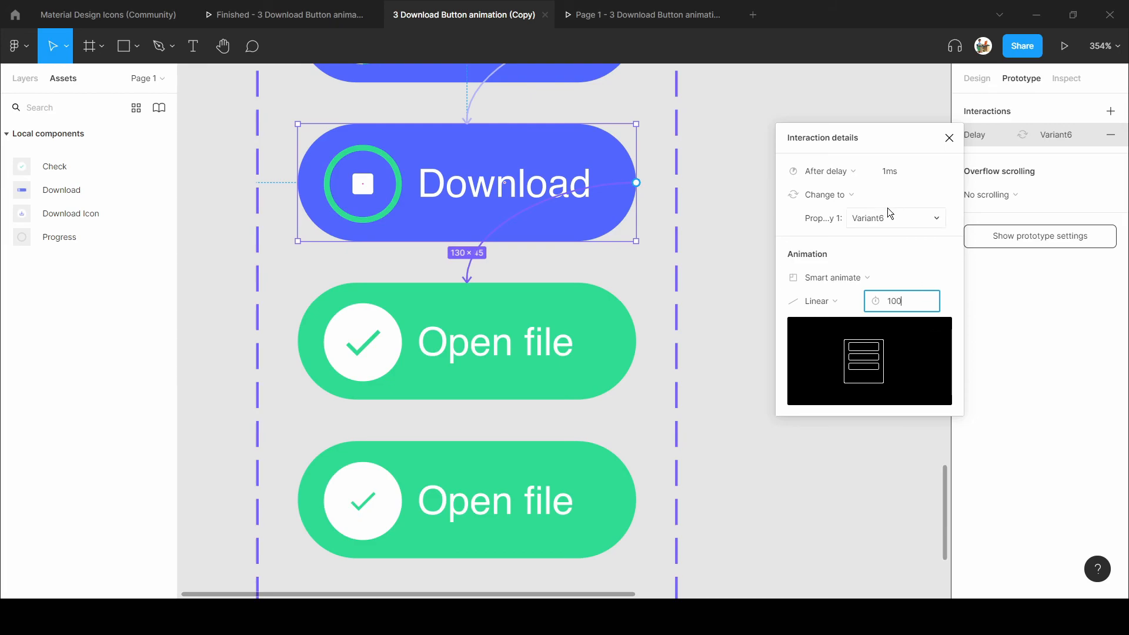
pyautogui.click(838, 276)
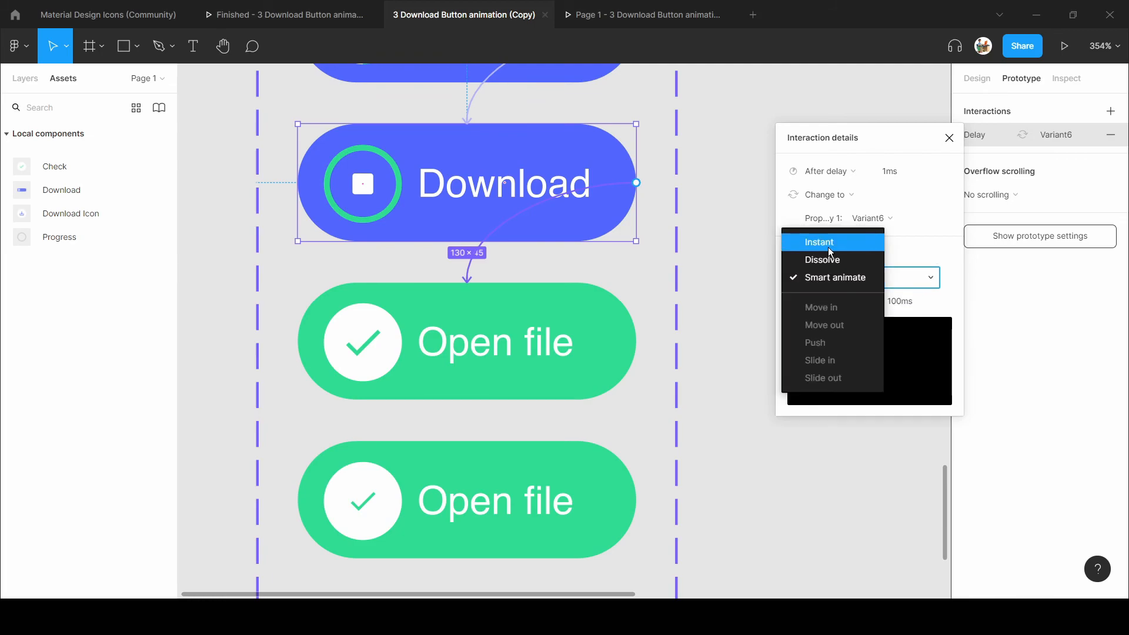
pyautogui.click(796, 249)
# Link the first Open file variant to the small-check Open file variant, Variant7, with an After delay trigger of 1 ms.
pyautogui.scroll(-3, 434, 335)
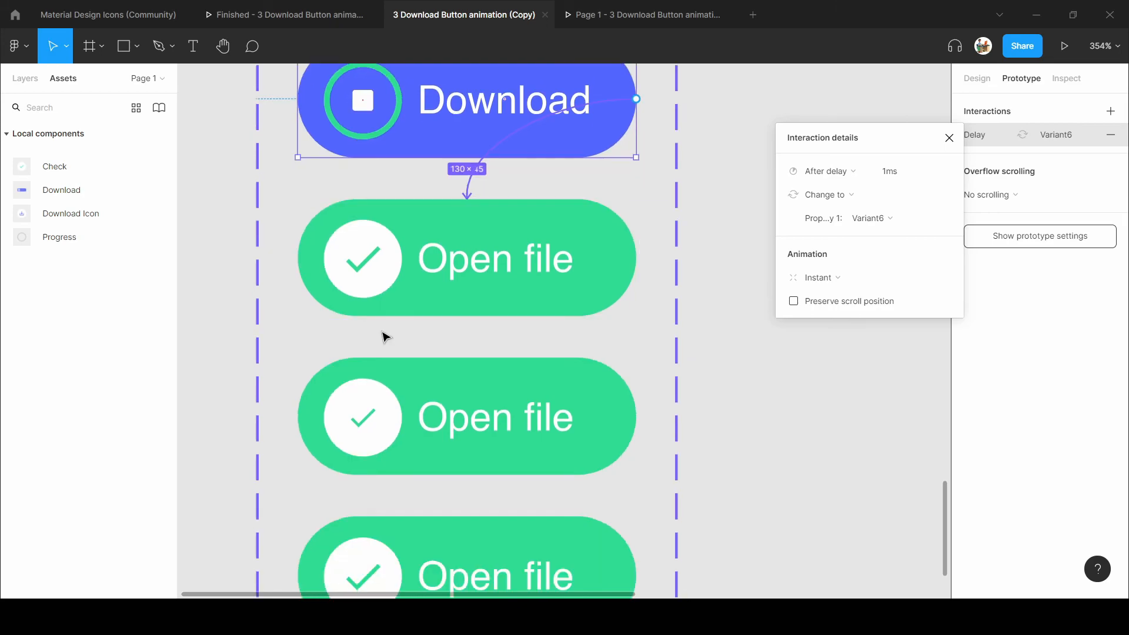
pyautogui.click(506, 292)
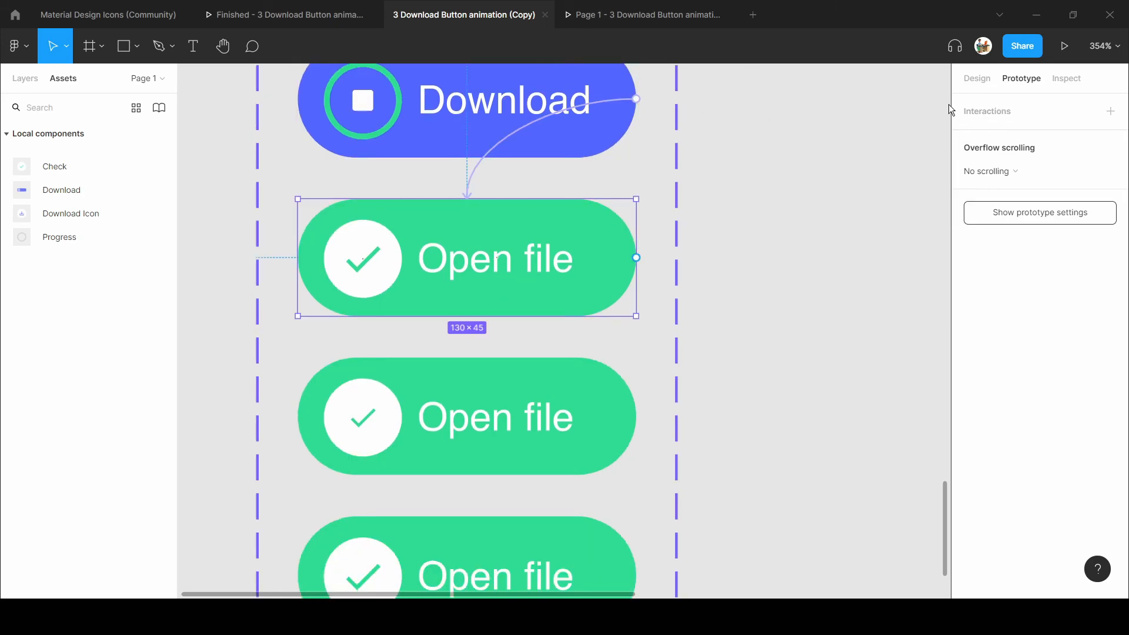
pyautogui.scroll(-1, 411, 246)
pyautogui.moveTo(636, 200); pyautogui.dragTo(507, 351)
pyautogui.click(848, 175)
pyautogui.click(832, 355)
pyautogui.click(900, 175)
pyautogui.write('1')
# Set the first Open file variant's interaction to Smart animate with a 400 ms duration.
pyautogui.click(834, 279)
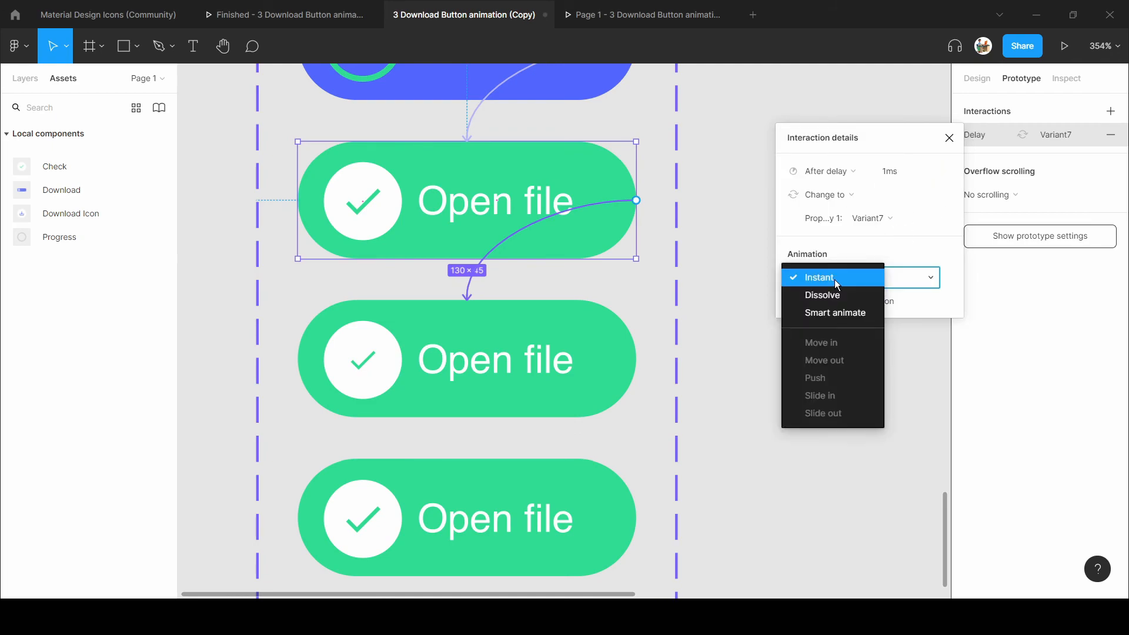
pyautogui.click(821, 321)
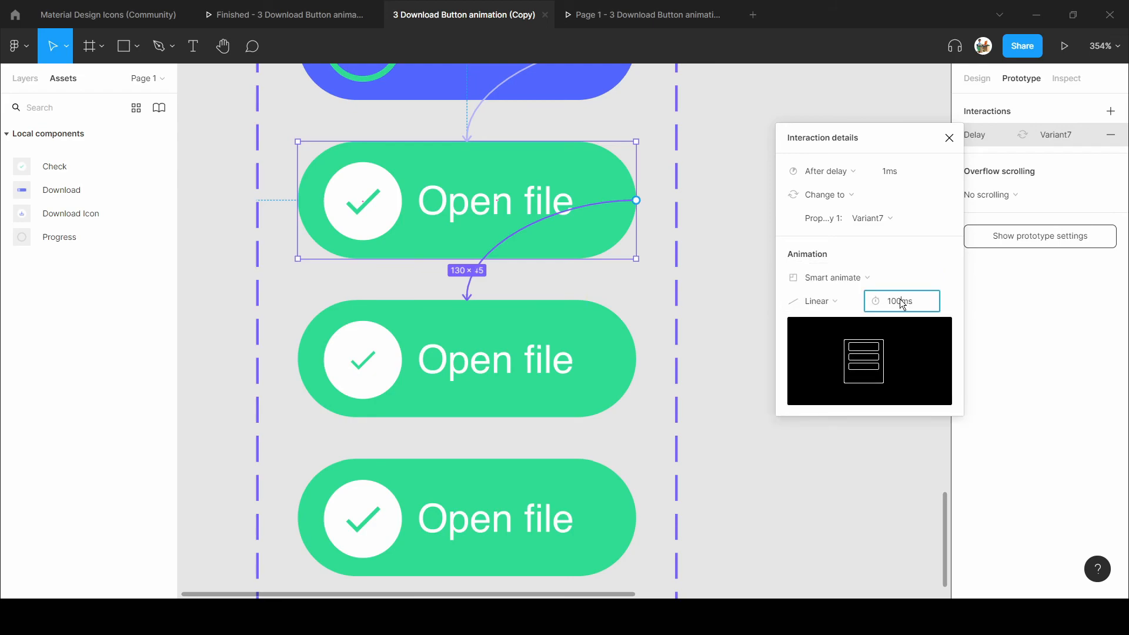
pyautogui.write('400')
pyautogui.press('Return')
# Link the small-check Open file variant to the last Open file variant, Variant8, with an After delay trigger of 1 ms.
pyautogui.click(419, 351)
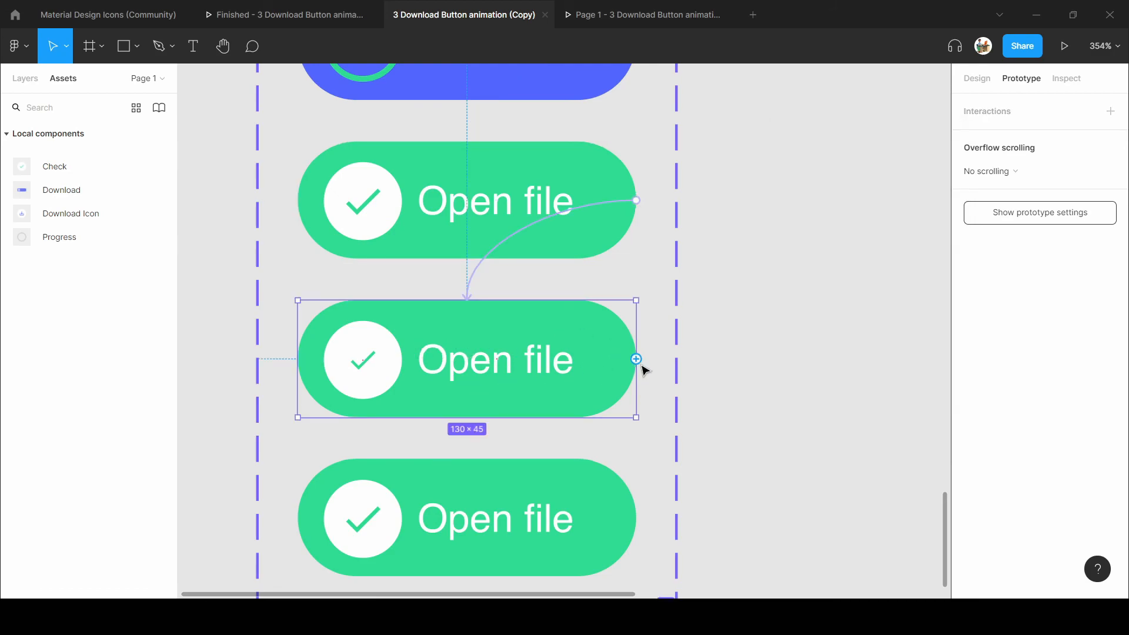
pyautogui.moveTo(636, 359); pyautogui.dragTo(494, 484)
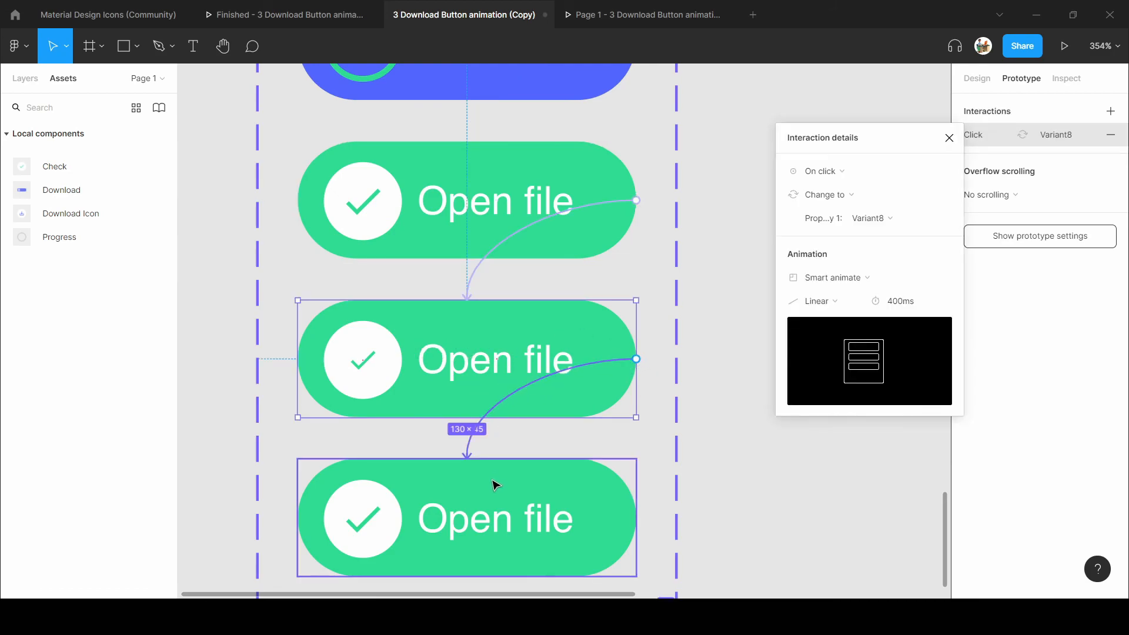
pyautogui.scroll(-3, 376, 400)
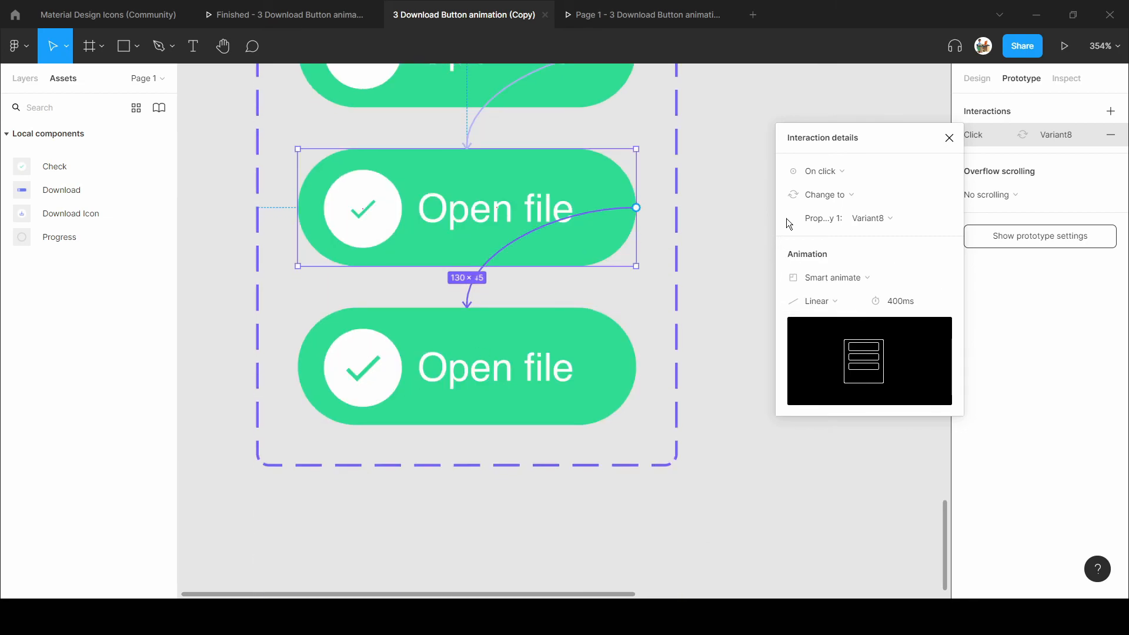
pyautogui.click(821, 171)
pyautogui.click(821, 355)
pyautogui.write('1')
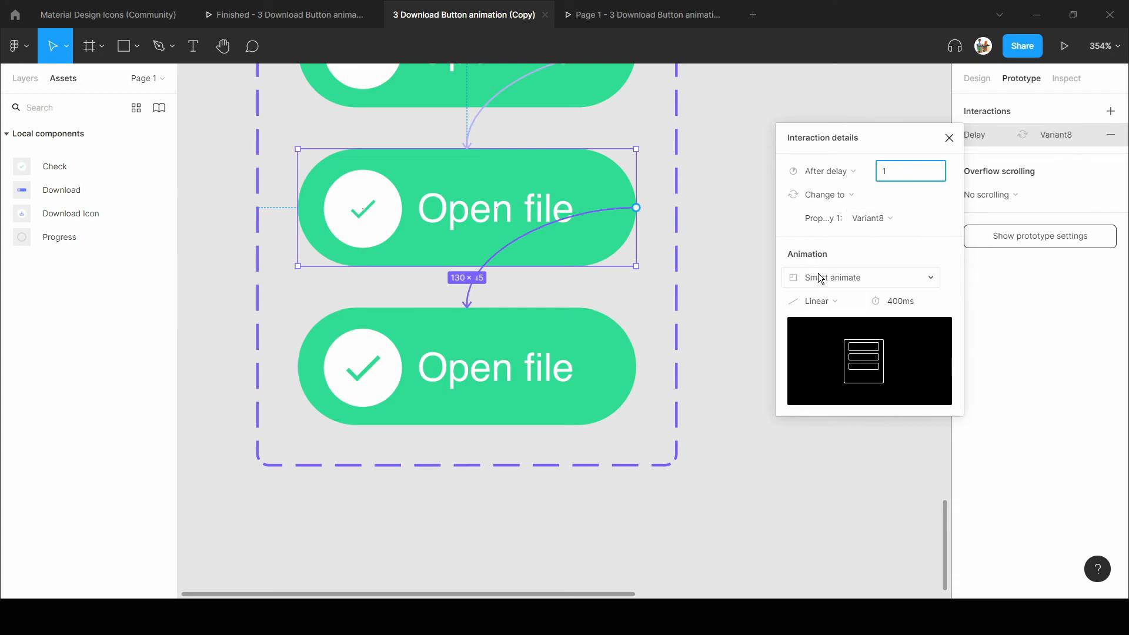
pyautogui.click(536, 381)
pyautogui.scroll(2, 559, 403)
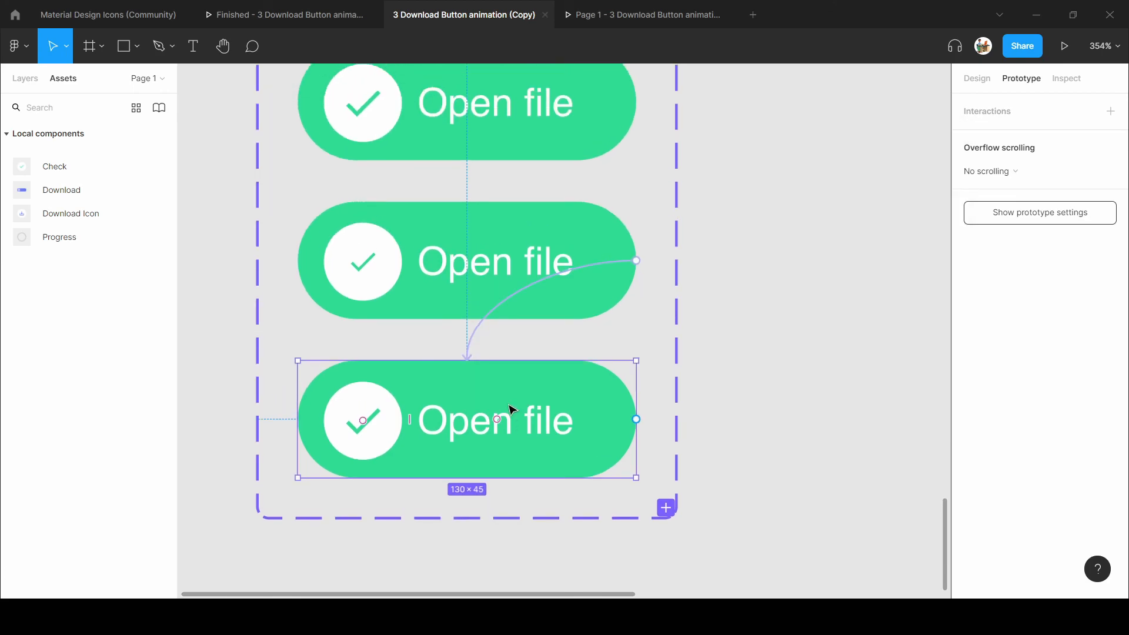
pyautogui.moveTo(636, 424); pyautogui.dragTo(418, 321)
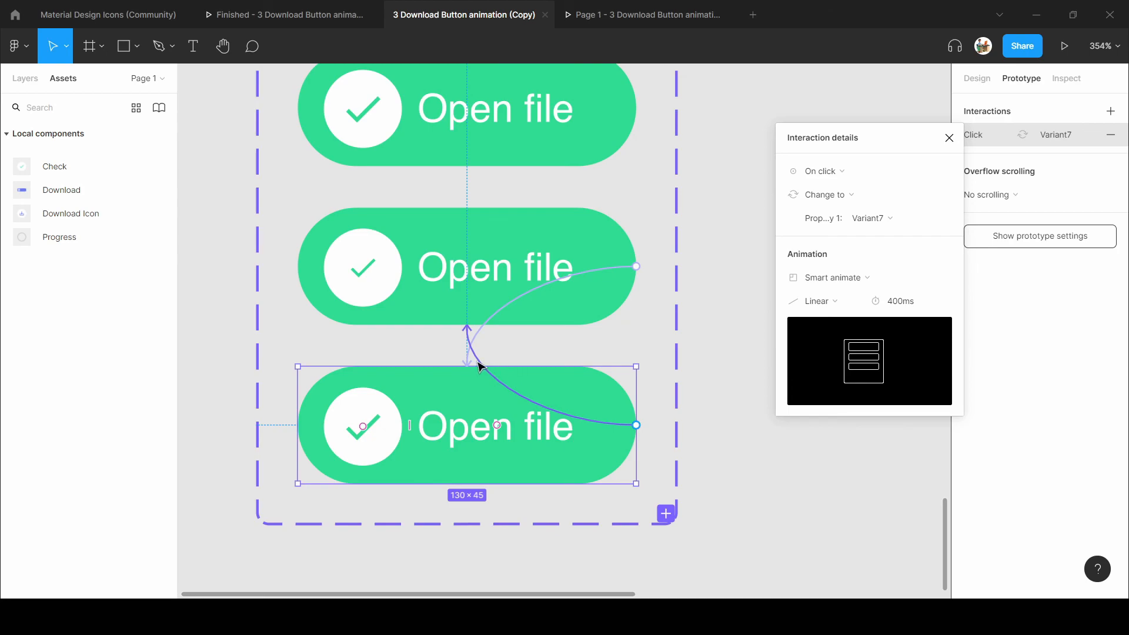
pyautogui.press('Delete')
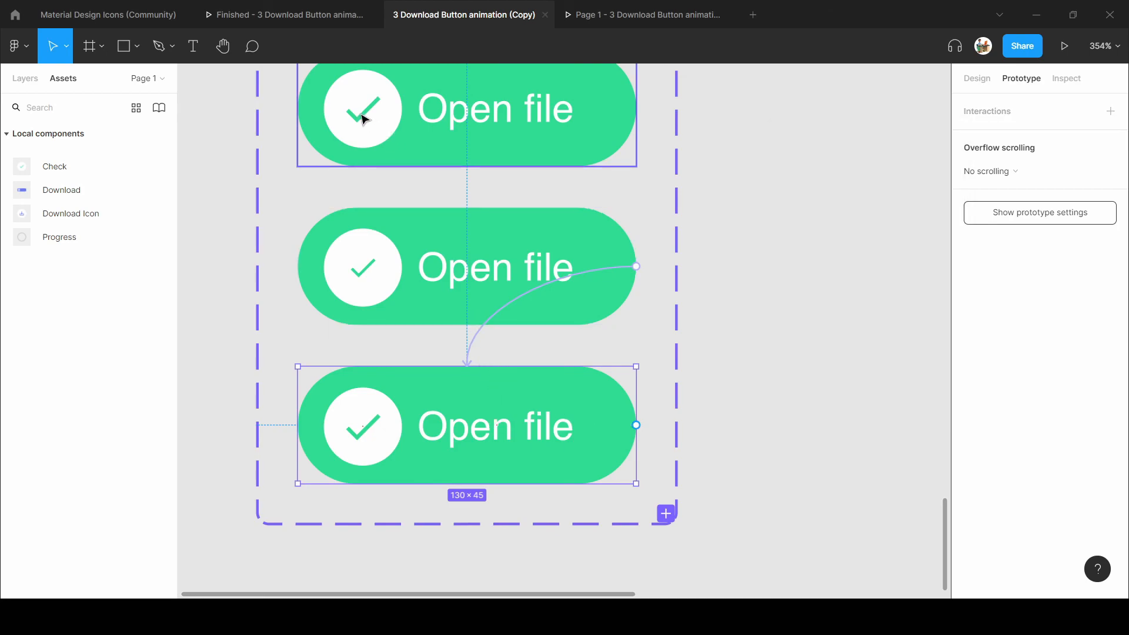
pyautogui.click(363, 119)
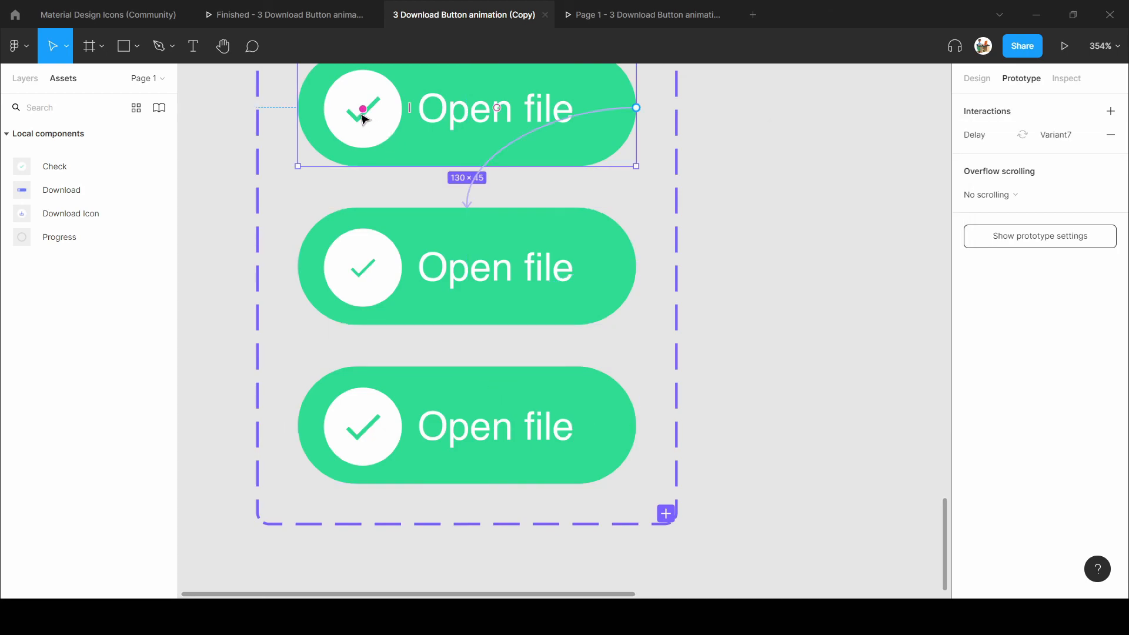
pyautogui.click(440, 311)
# Link the last Open file variant back to the small-check variant, Variant7, with an After delay trigger of 1 ms.
pyautogui.click(371, 405)
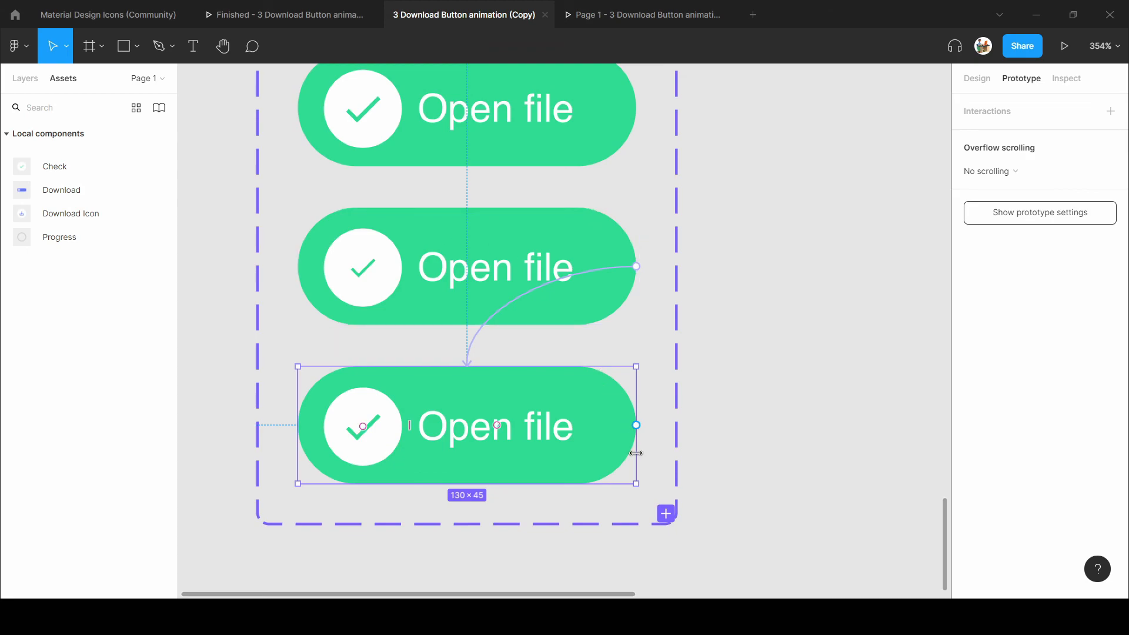
pyautogui.moveTo(636, 425); pyautogui.dragTo(504, 324)
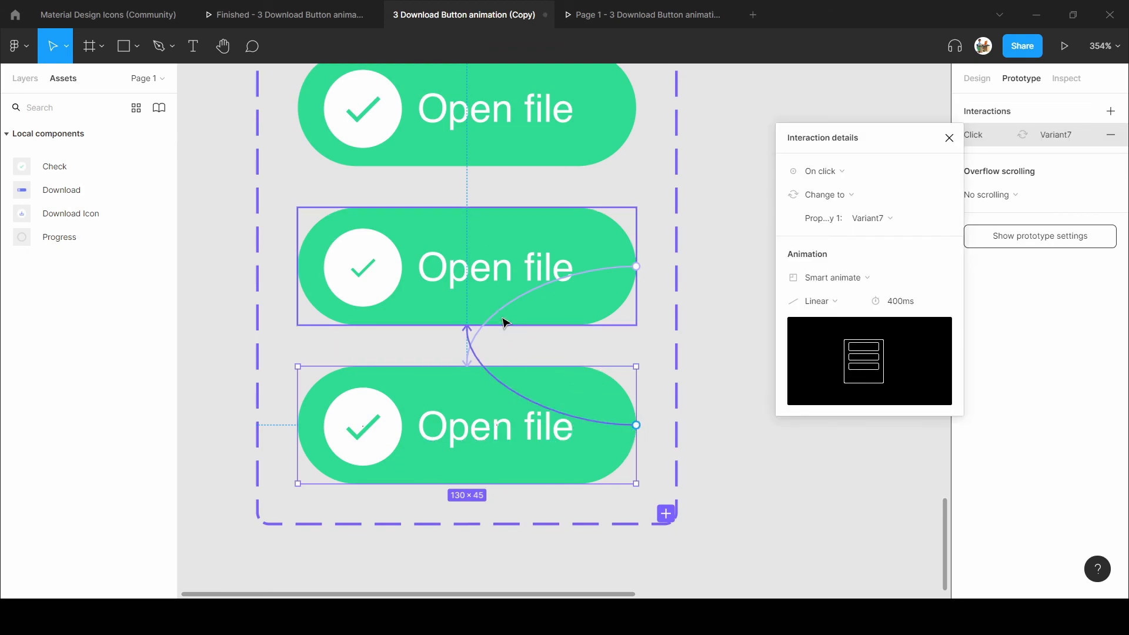
pyautogui.click(834, 176)
pyautogui.click(813, 360)
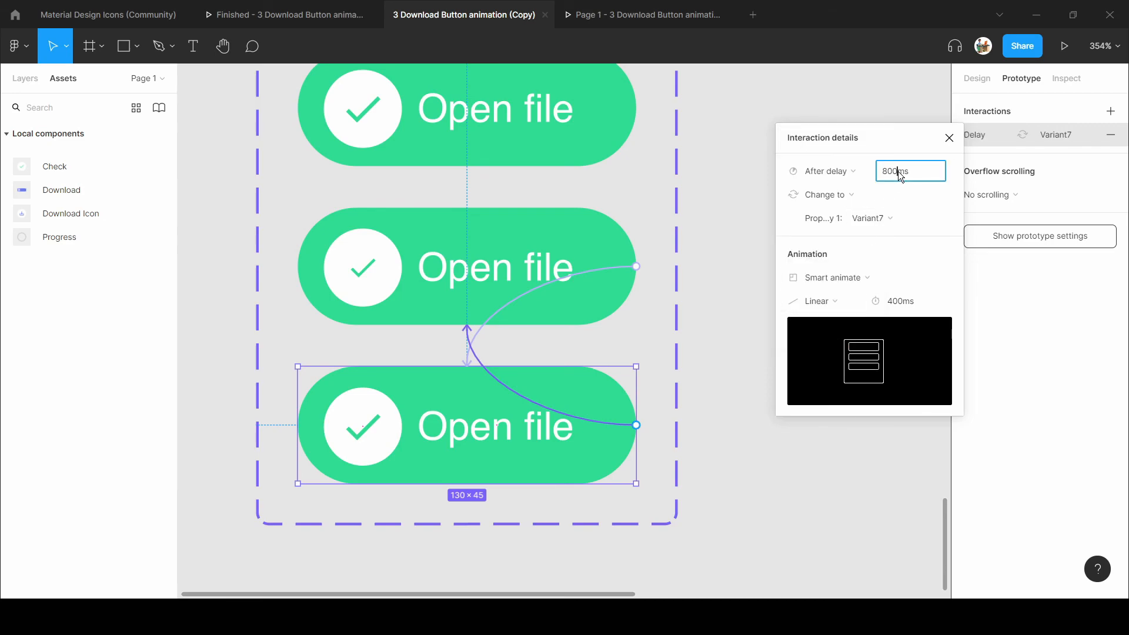
pyautogui.write('1')
# Set the Smart animate duration of the last Open file variant's interaction to 600 ms.
pyautogui.click(899, 301)
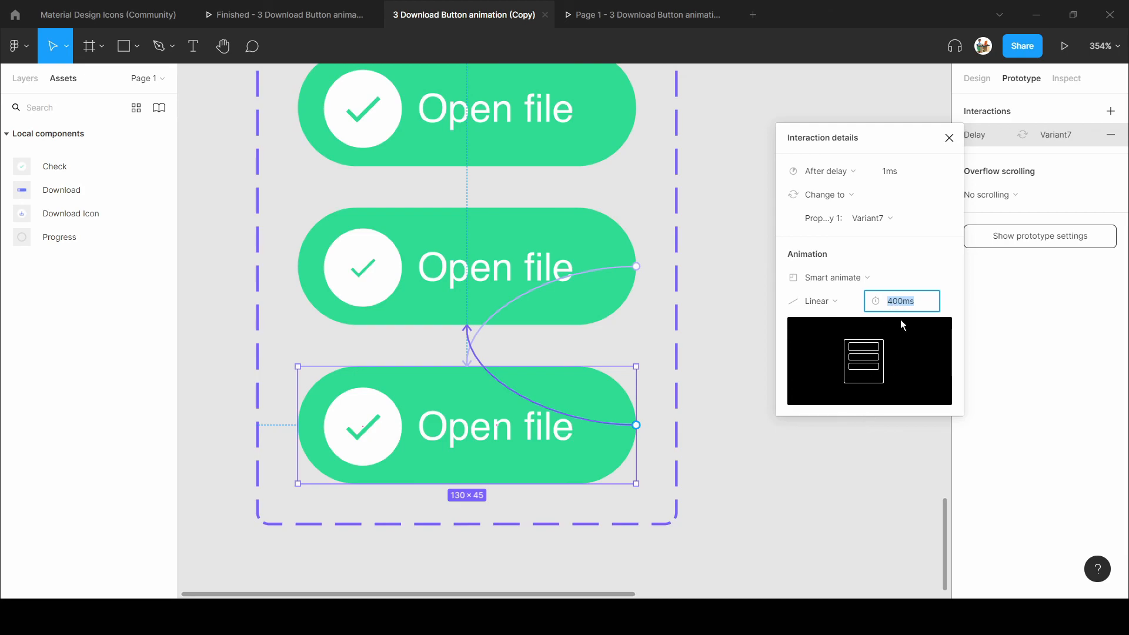
pyautogui.write('600')
pyautogui.press('Return')
# Play the Flow 1 prototype and start the Download button to preview its complete animation.
pyautogui.scroll(-5, 189, 378)
pyautogui.scroll(5, 370, 383)
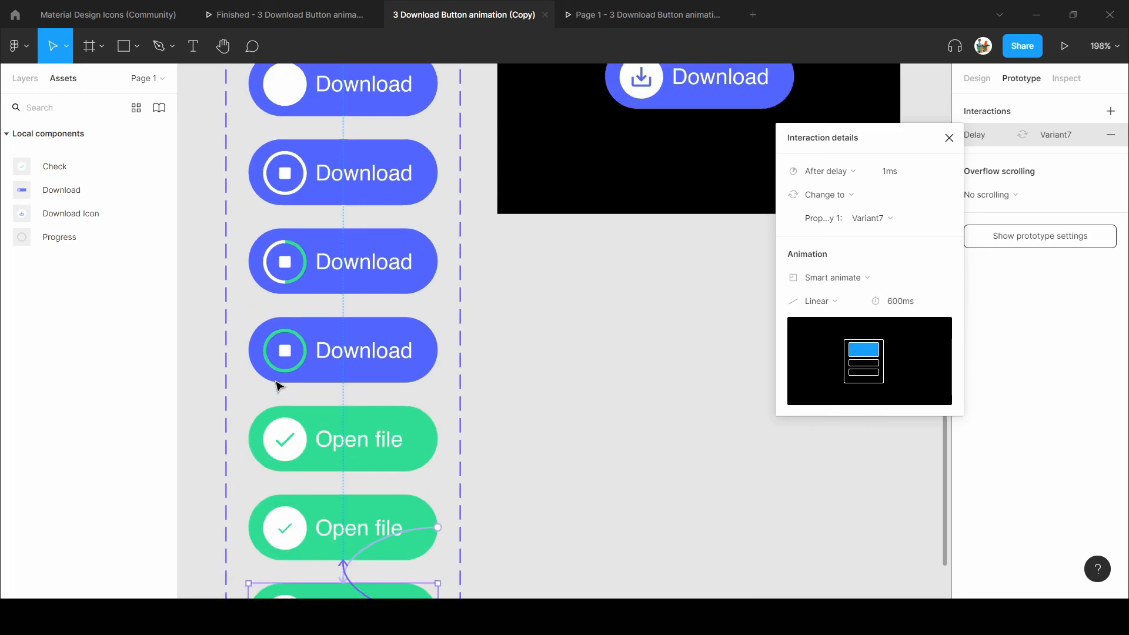
pyautogui.scroll(-3, 322, 395)
pyautogui.click(317, 254)
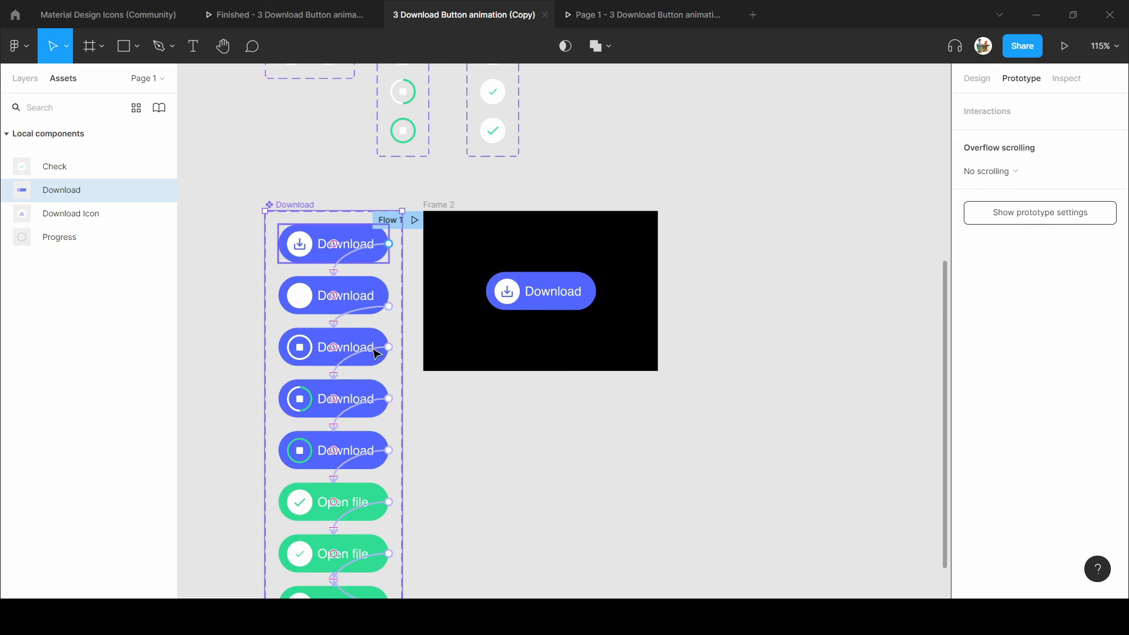
pyautogui.scroll(-2, 322, 241)
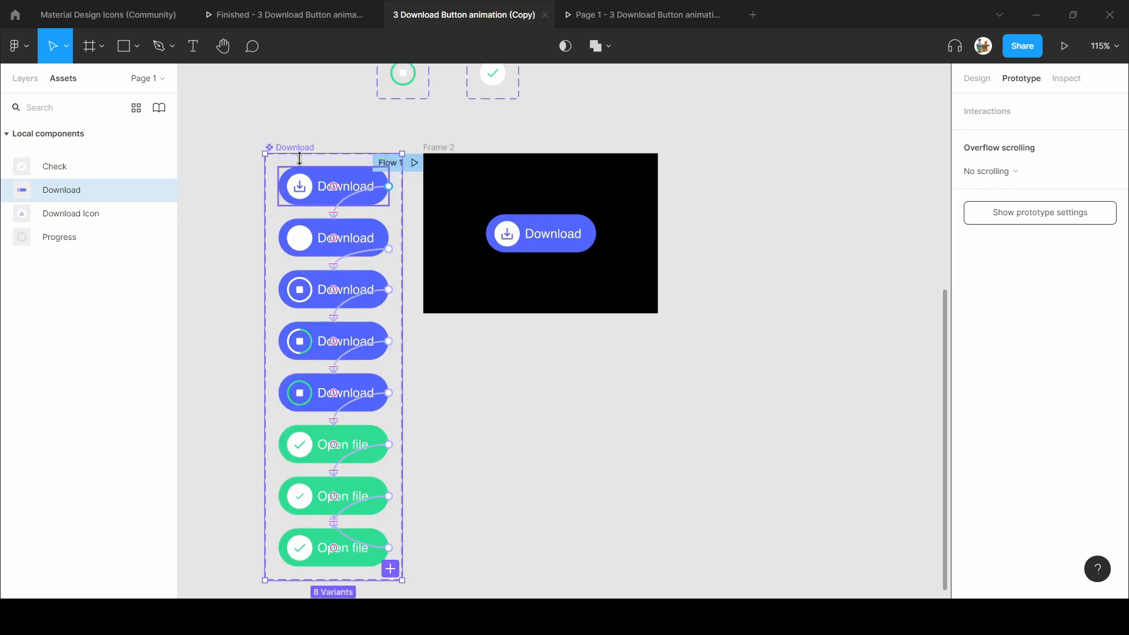
pyautogui.scroll(1, 532, 378)
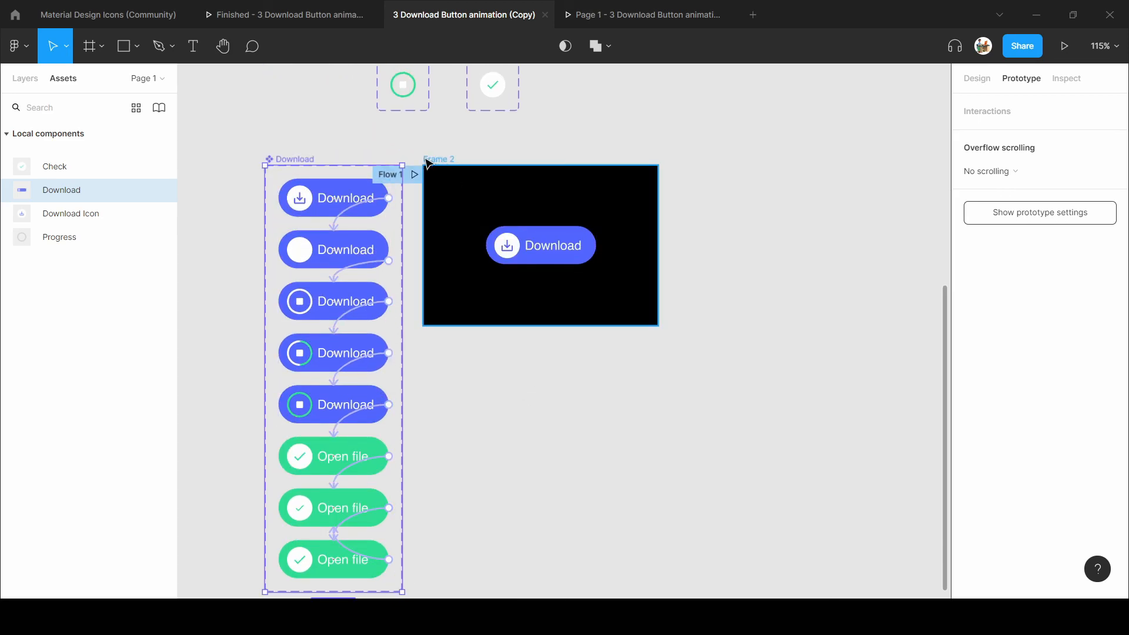
pyautogui.click(416, 175)
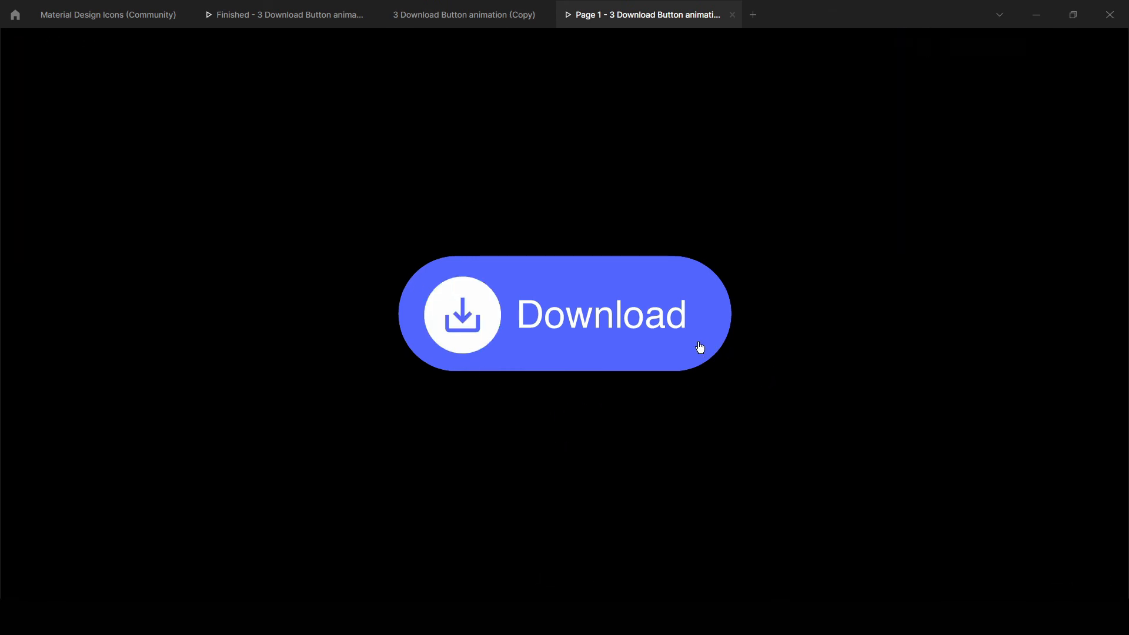
pyautogui.click(561, 355)
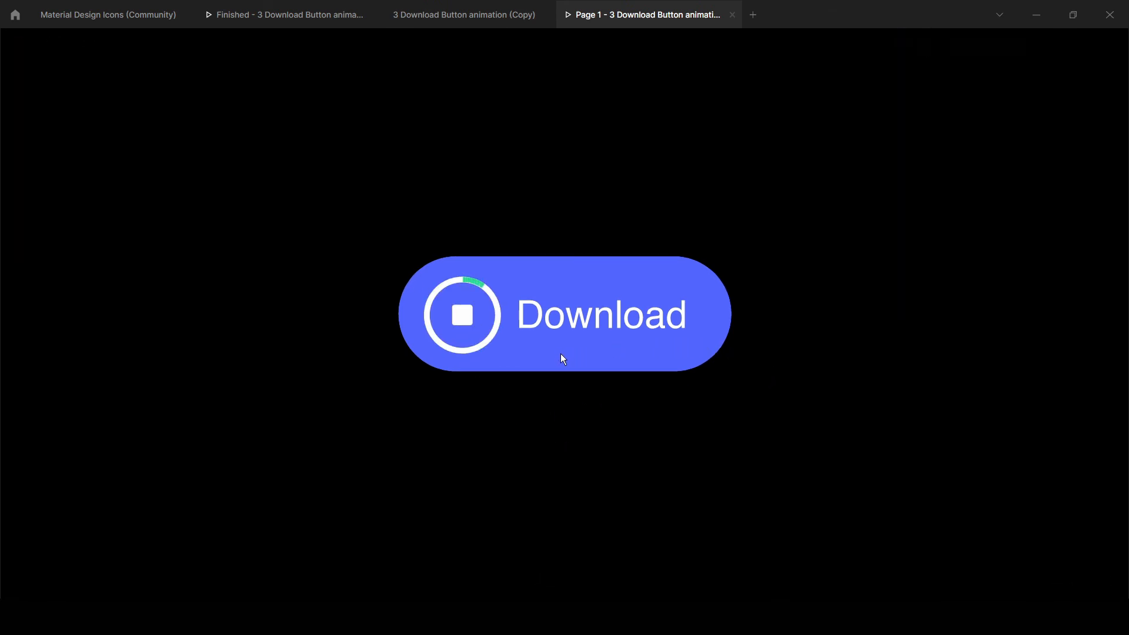